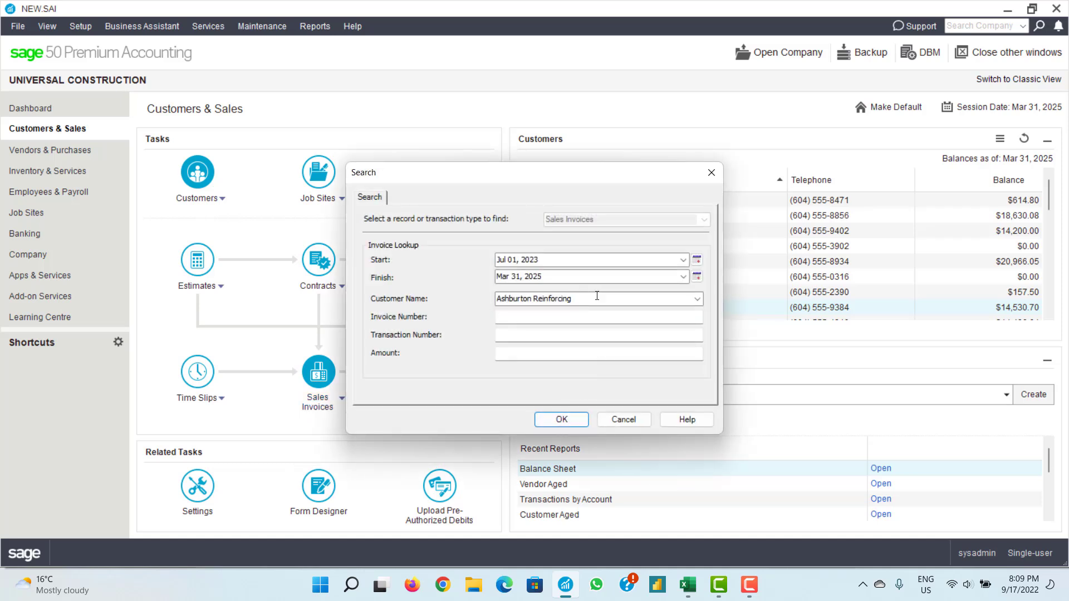
- Search Ashburton Reinforcing's invoices and open the Nov 08, 2024 invoice 27817
{"action": "left_click", "coordinate": [560, 415]}
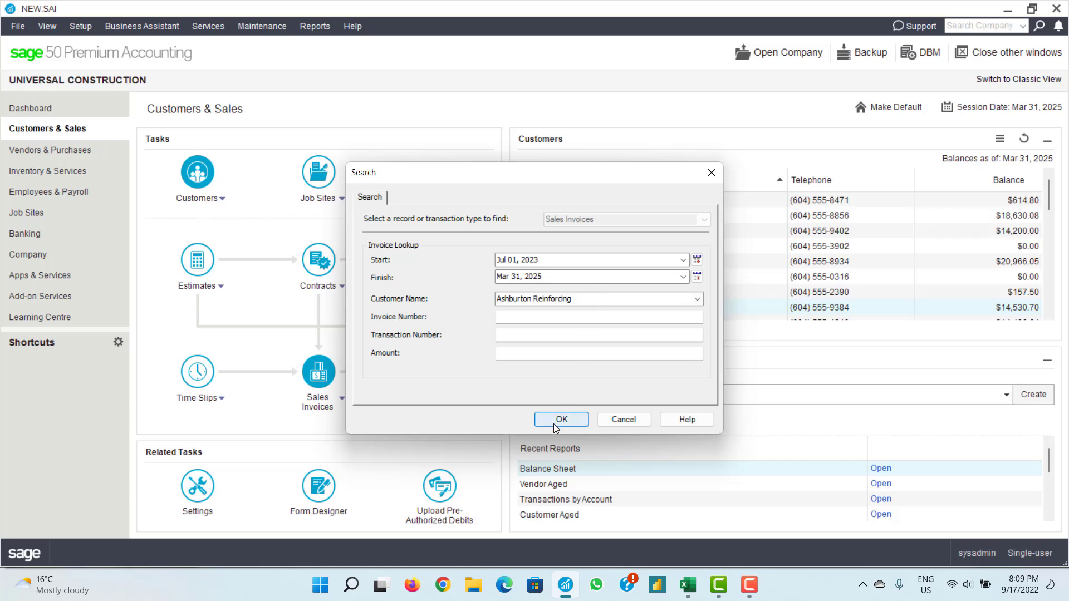
{"action": "left_click", "coordinate": [474, 283]}
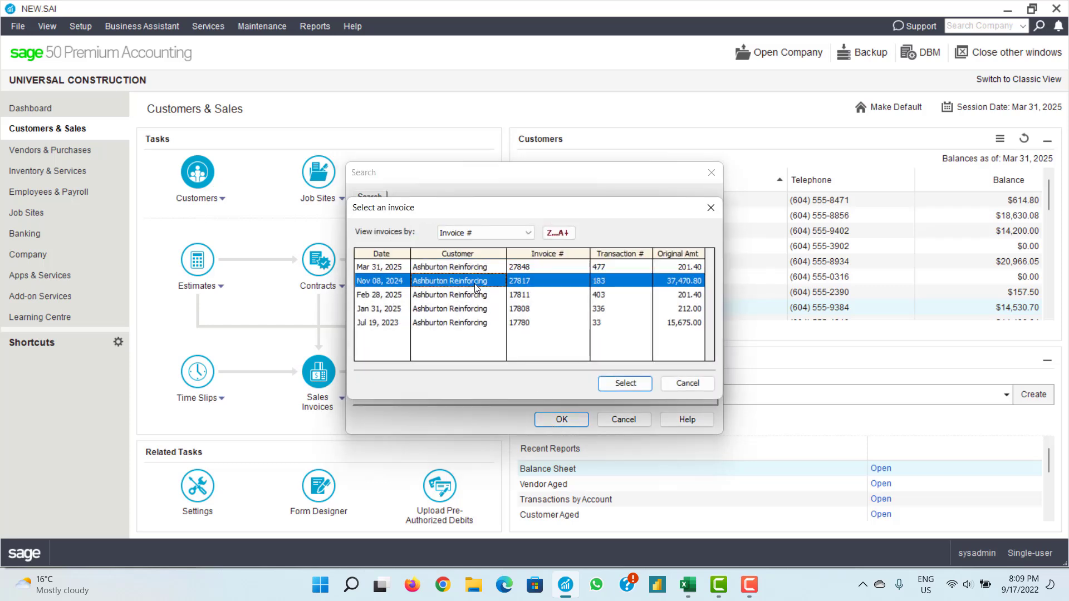
{"action": "left_click", "coordinate": [471, 295]}
{"action": "left_click", "coordinate": [465, 309]}
{"action": "left_click", "coordinate": [465, 322]}
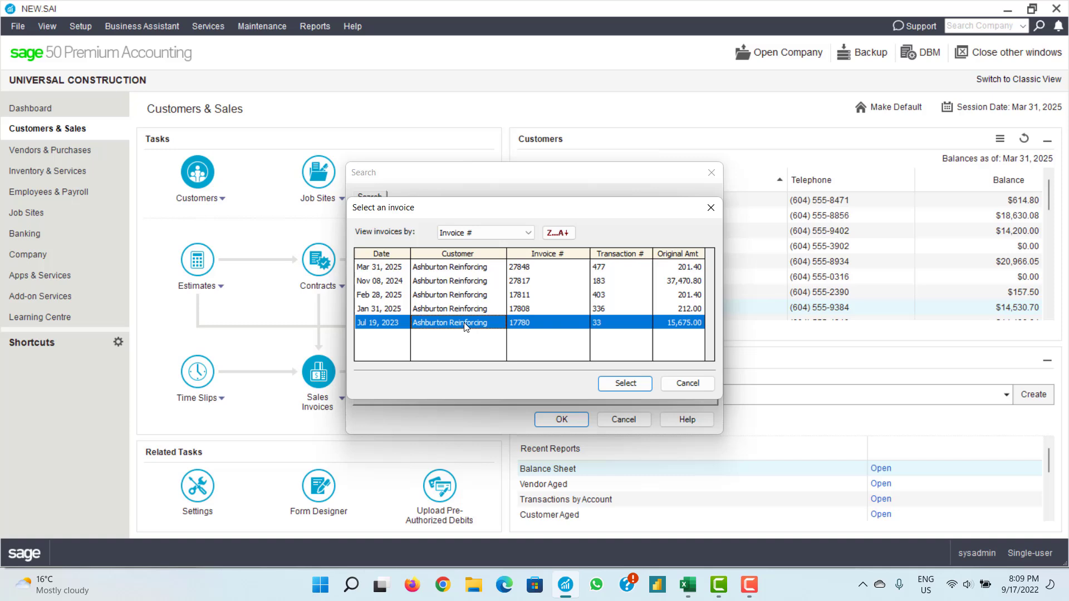
{"action": "double_click", "coordinate": [462, 280]}
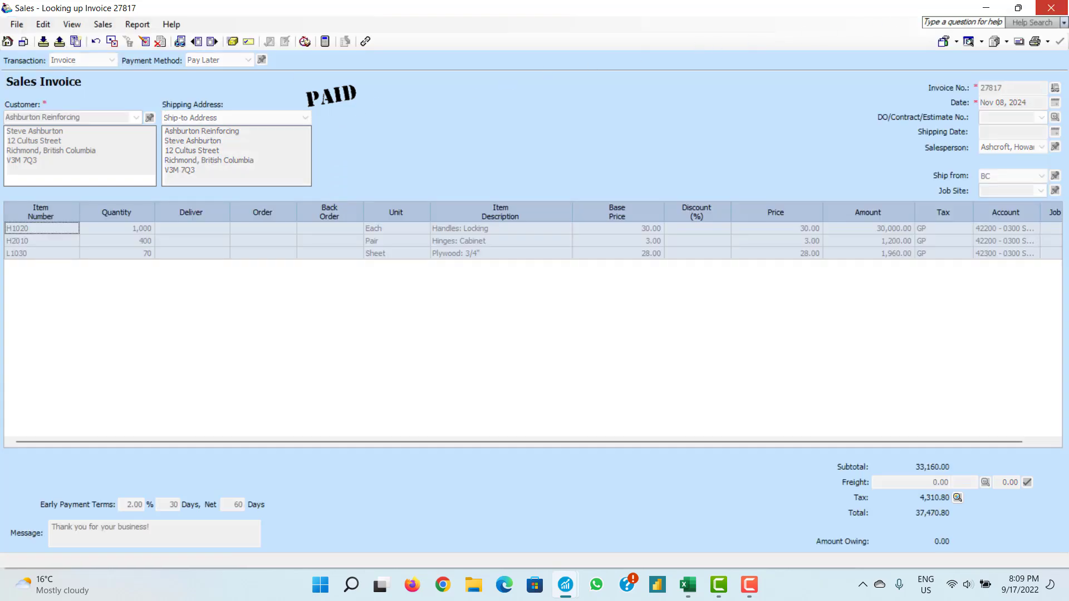
- Close invoice 27817, open the Mar 31, 2025 invoice 27848, then switch to the Training workbook
{"action": "left_click", "coordinate": [1050, 8]}
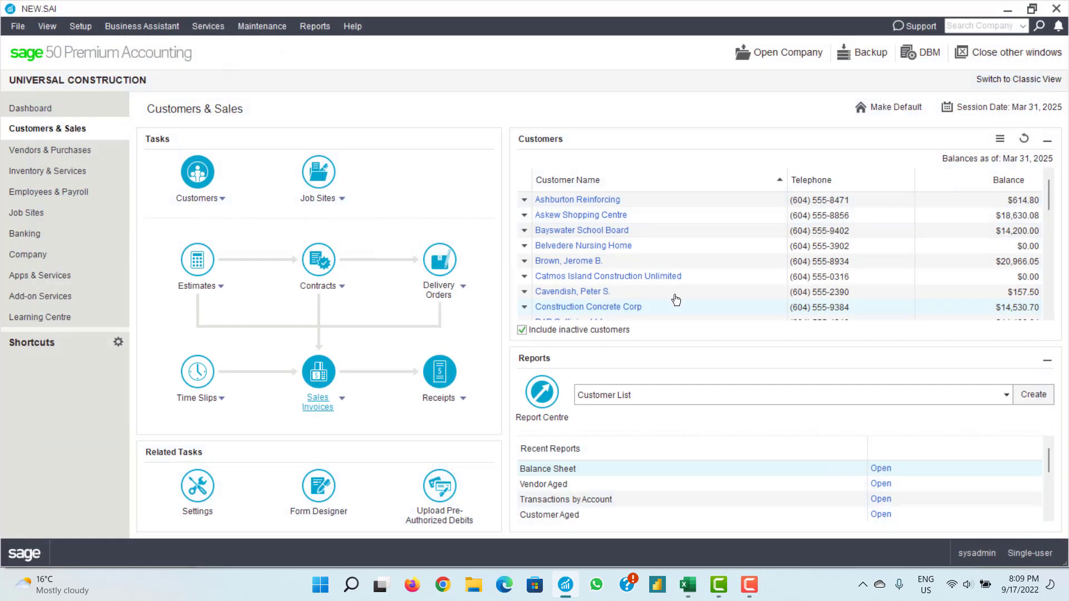
{"action": "left_click", "coordinate": [317, 406]}
{"action": "mouse_move", "coordinate": [315, 423]}
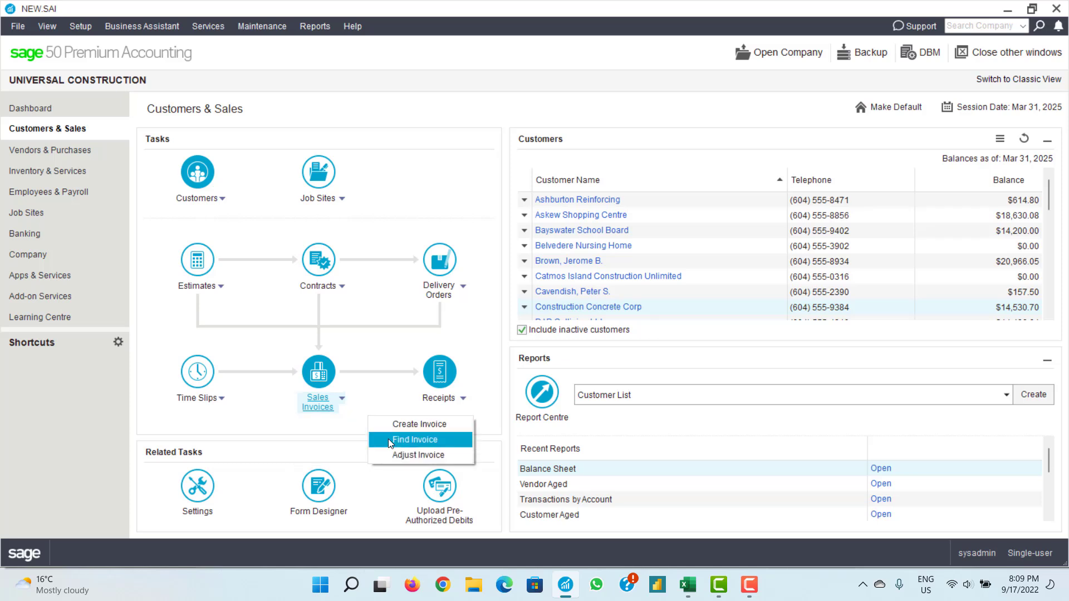
{"action": "left_click", "coordinate": [389, 439]}
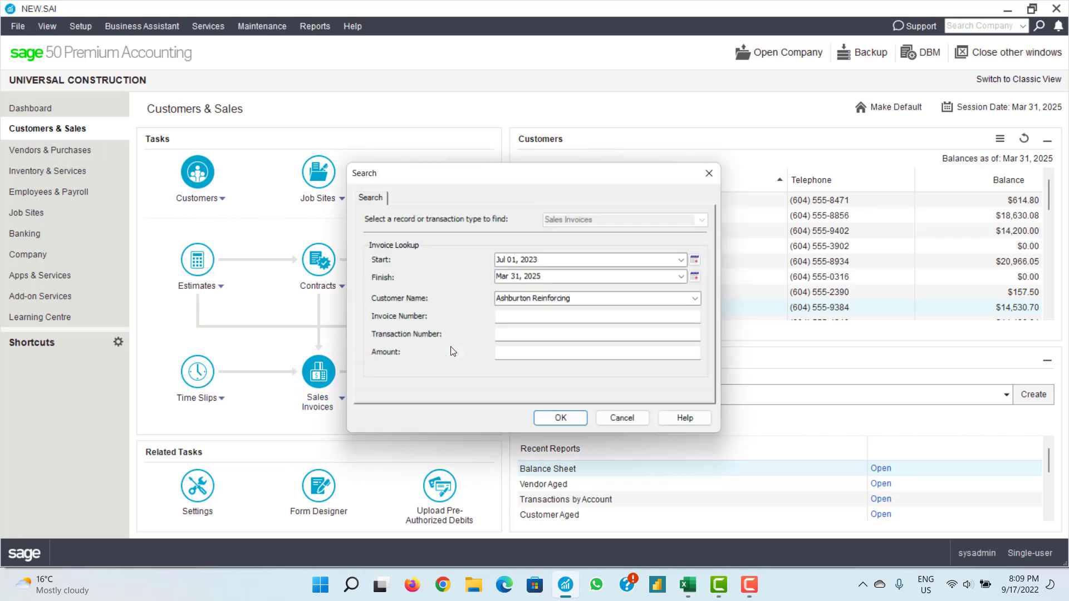
{"action": "left_click", "coordinate": [559, 420]}
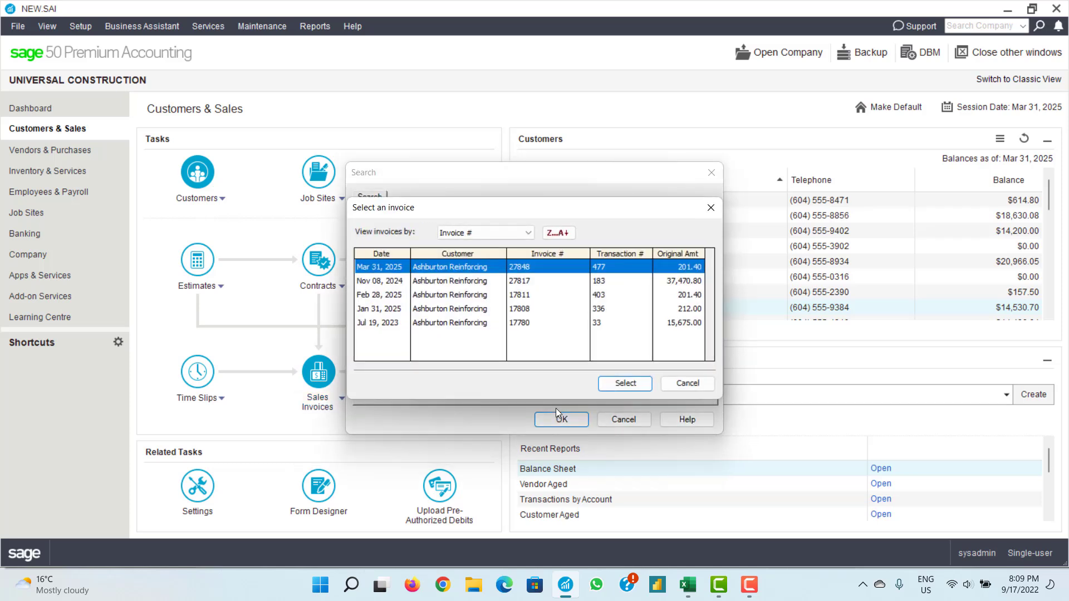
{"action": "left_click", "coordinate": [624, 383]}
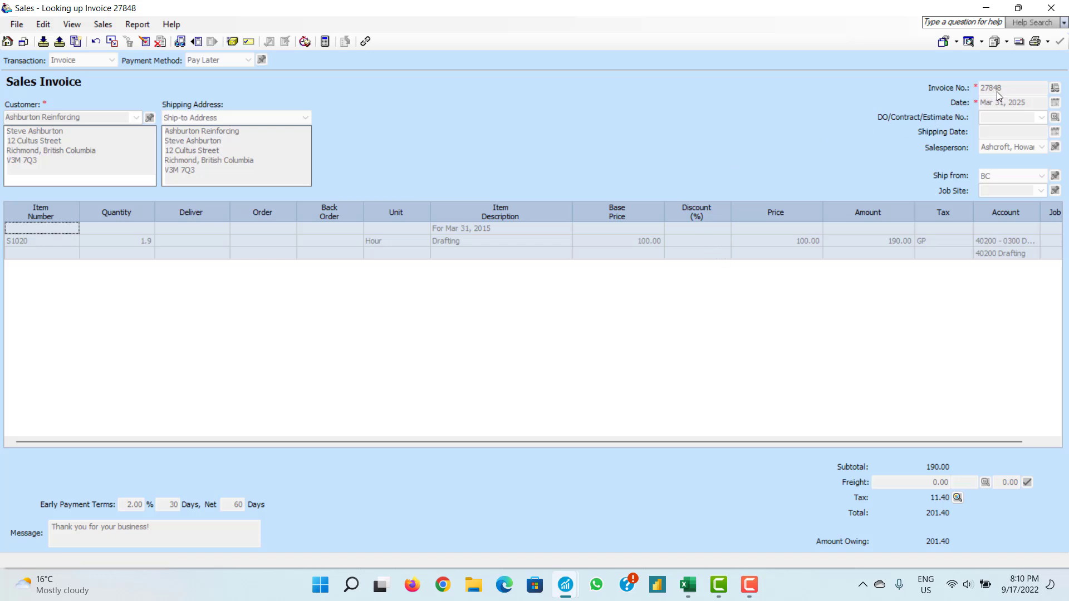
{"action": "left_click", "coordinate": [688, 585]}
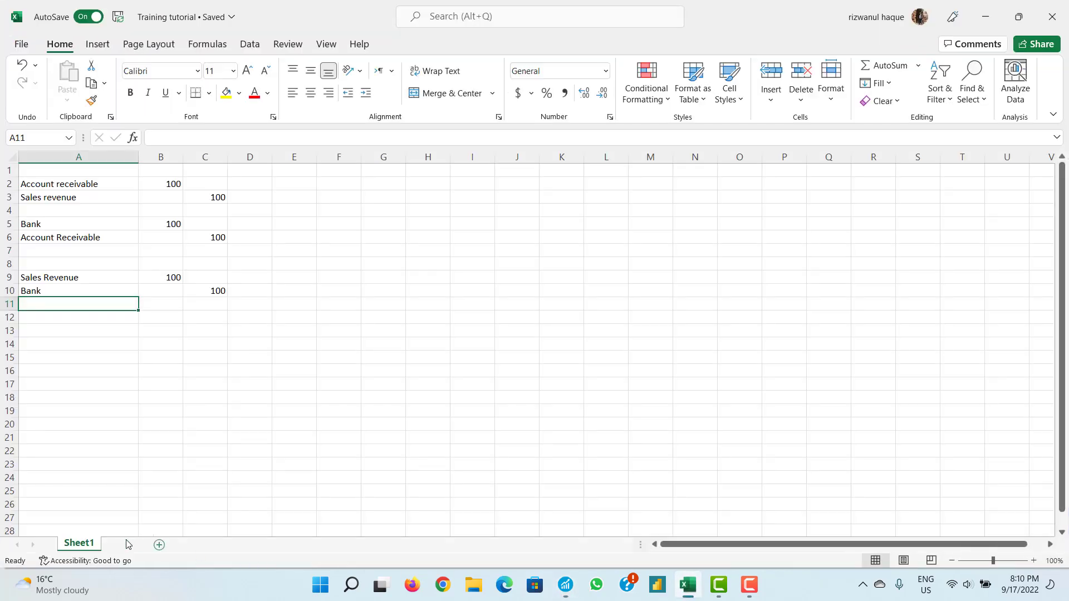
- Add a new Sheet2 and enter 17th September in cell A3
{"action": "left_click", "coordinate": [125, 544]}
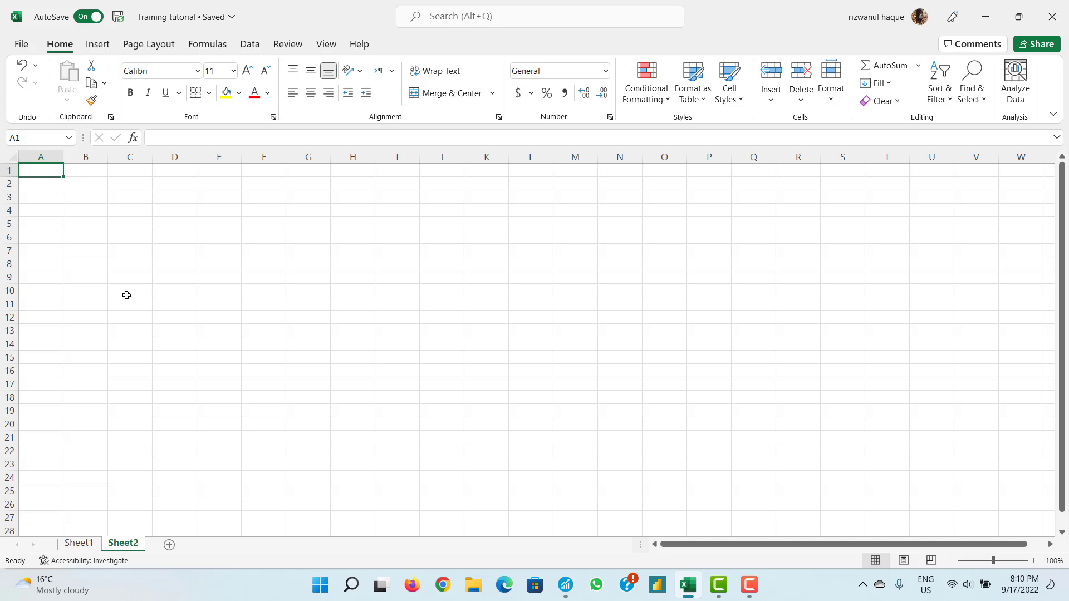
{"action": "left_click", "coordinate": [54, 198]}
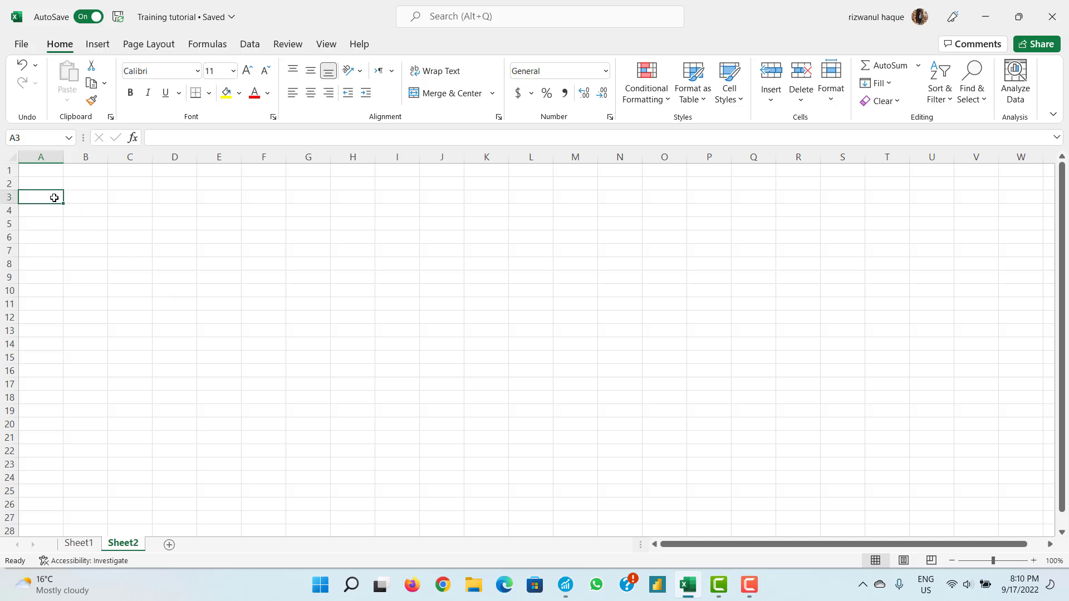
{"action": "type", "text": "1"}
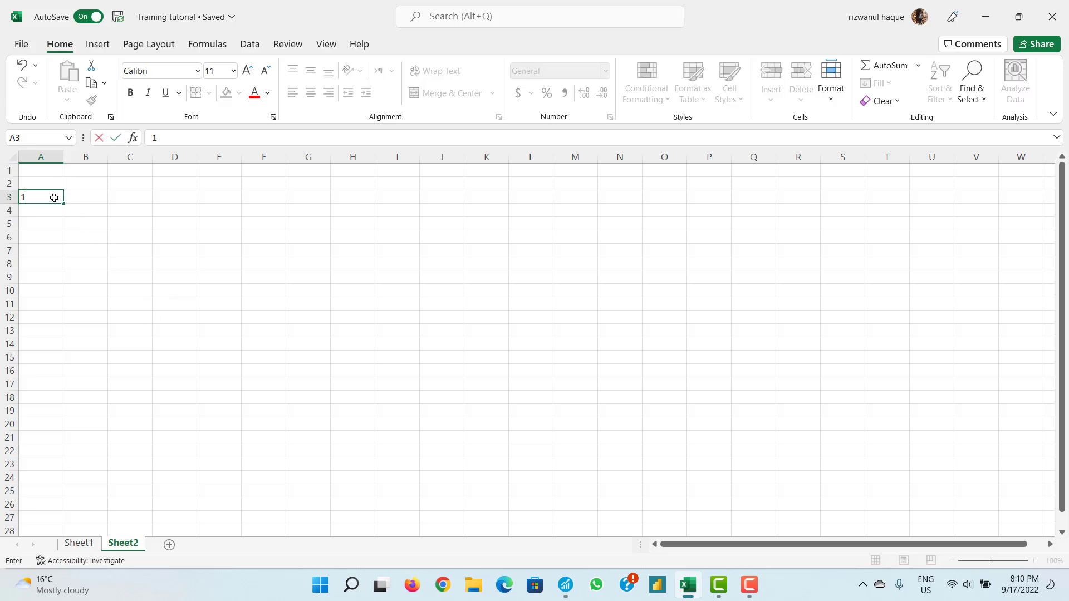
{"action": "type", "text": "7th September"}
{"action": "left_click", "coordinate": [39, 234]}
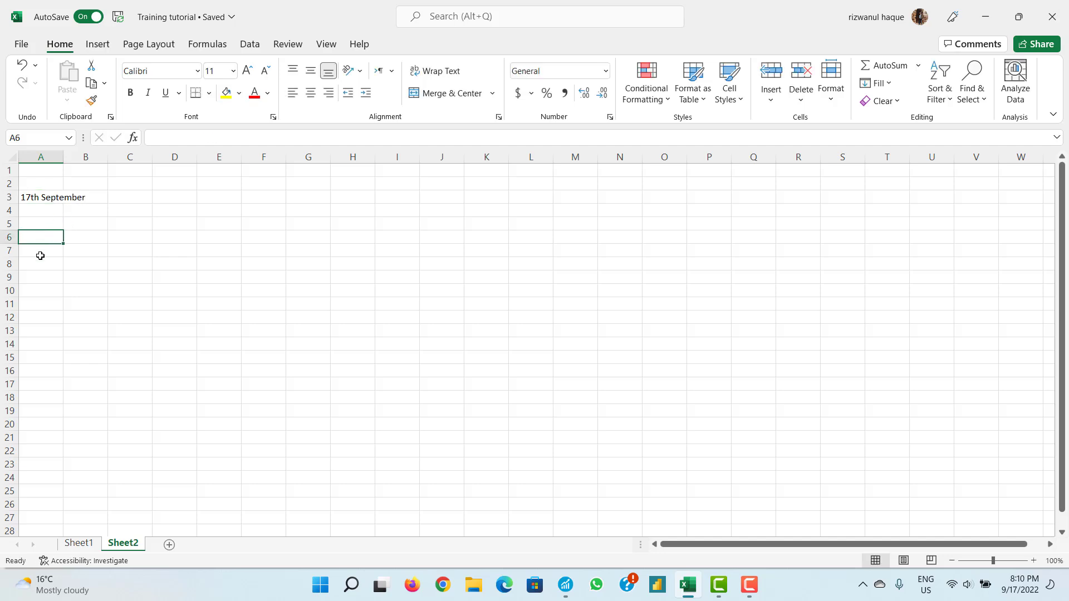
- Enter 5th September in cell A9, then bring invoice 27848 back up
{"action": "left_click", "coordinate": [39, 266]}
{"action": "left_click", "coordinate": [46, 279]}
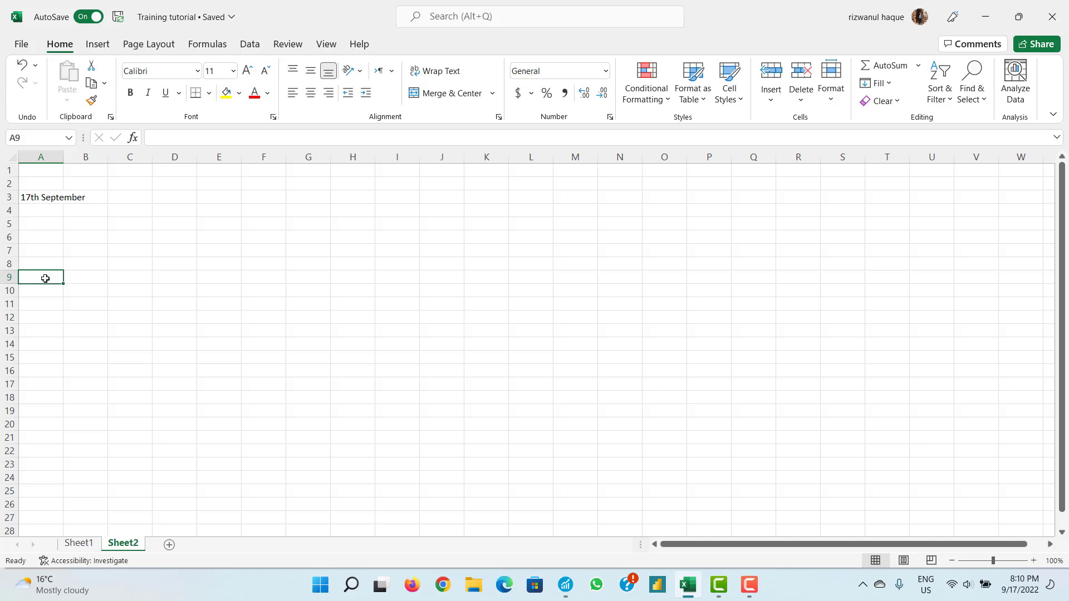
{"action": "type", "text": "5th S"}
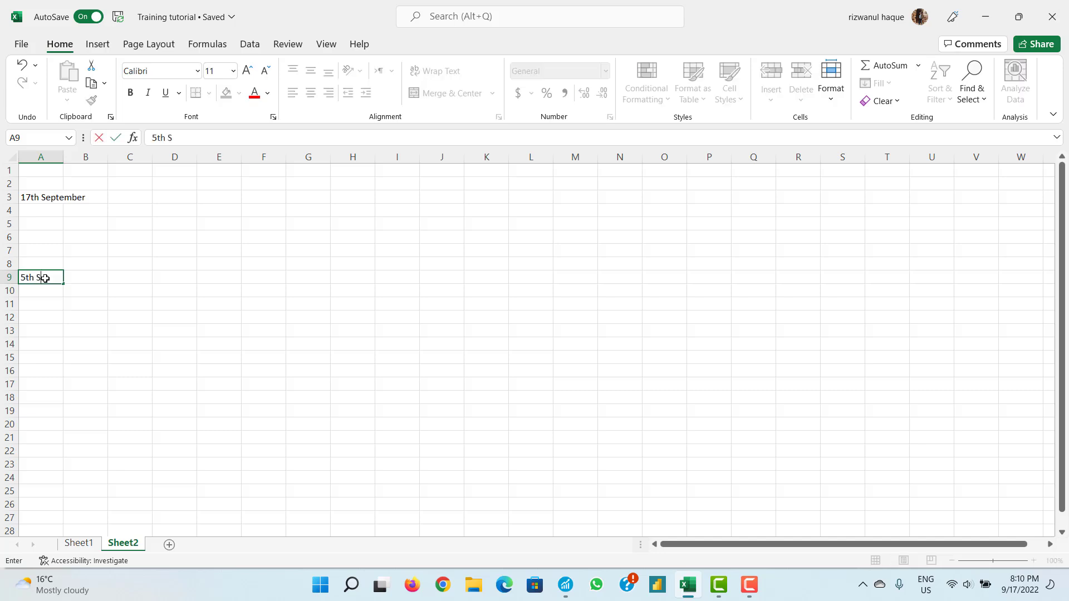
{"action": "type", "text": "eptember"}
{"action": "left_click", "coordinate": [120, 274]}
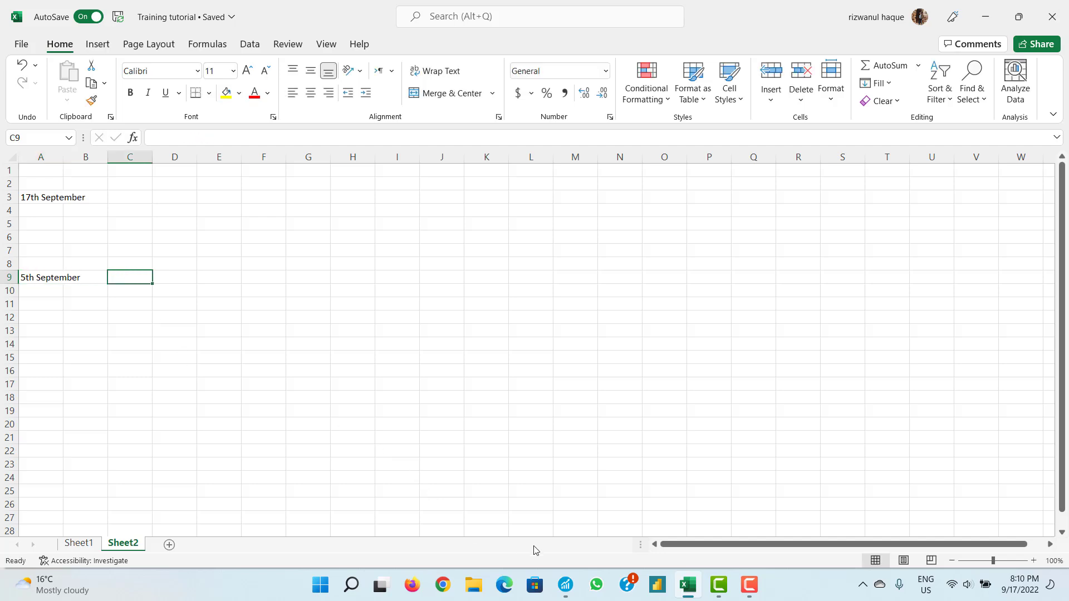
{"action": "mouse_move", "coordinate": [574, 580]}
{"action": "left_click", "coordinate": [613, 527]}
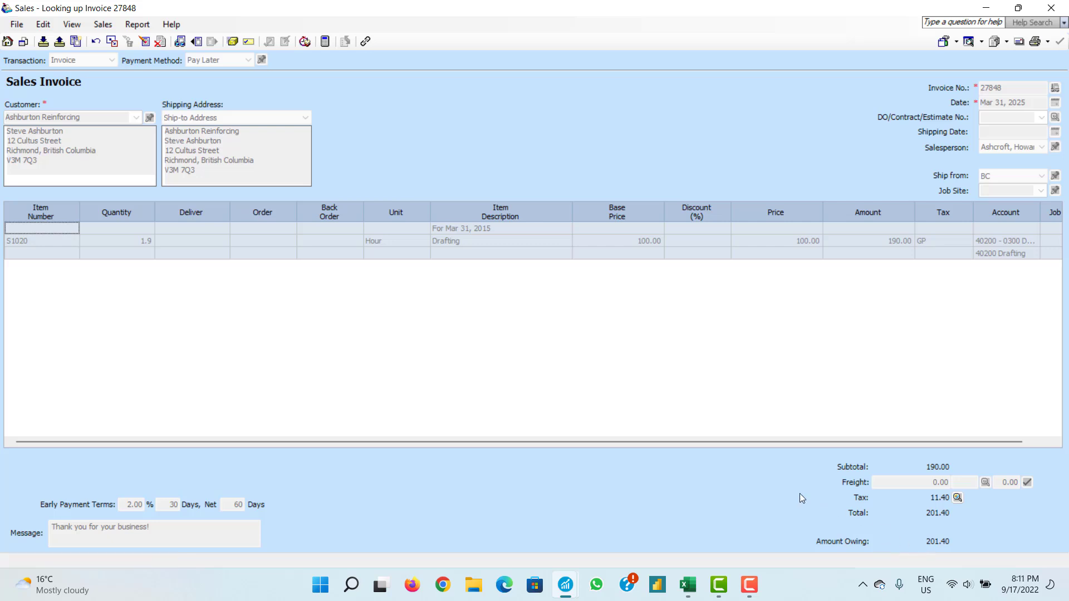
- Enter 204.10 as the 5th September amount in C9, then start amending it
{"action": "left_click", "coordinate": [689, 585]}
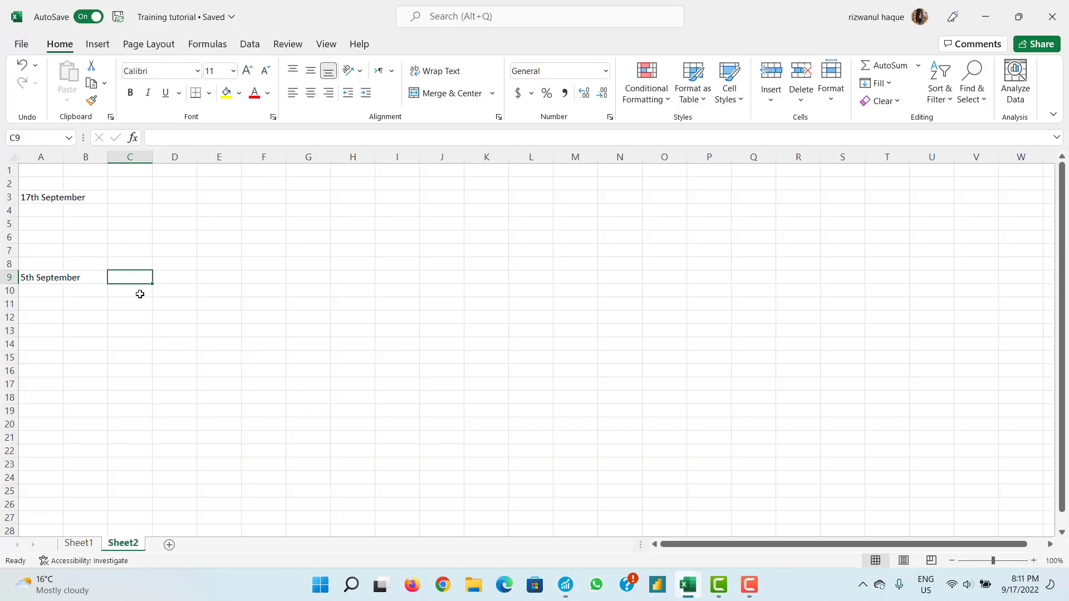
{"action": "type", "text": "204"}
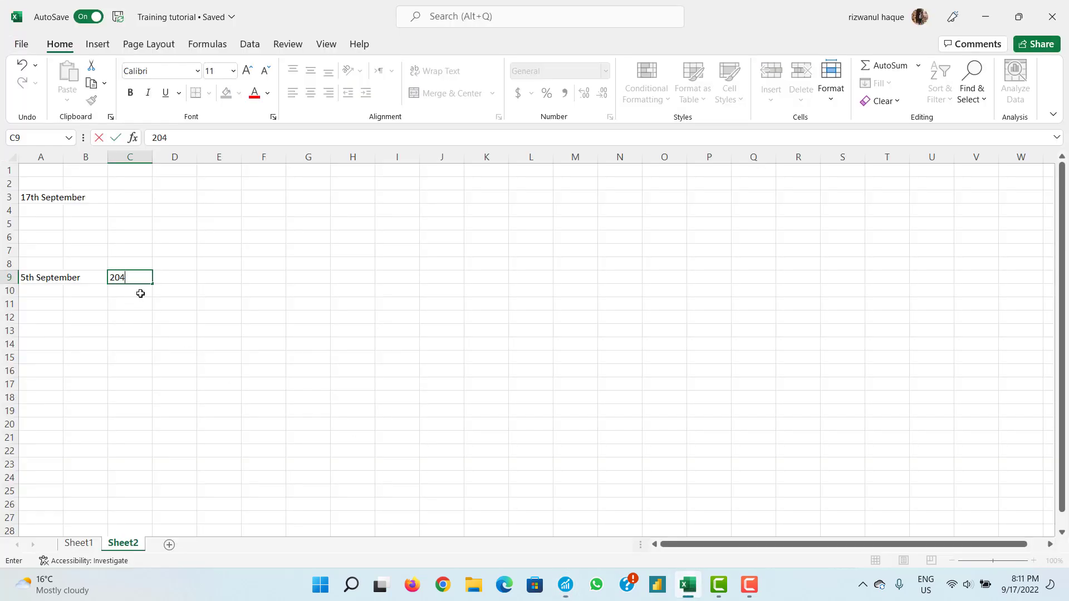
{"action": "type", "text": ".10"}
{"action": "mouse_move", "coordinate": [570, 585]}
{"action": "mouse_move", "coordinate": [597, 537]}
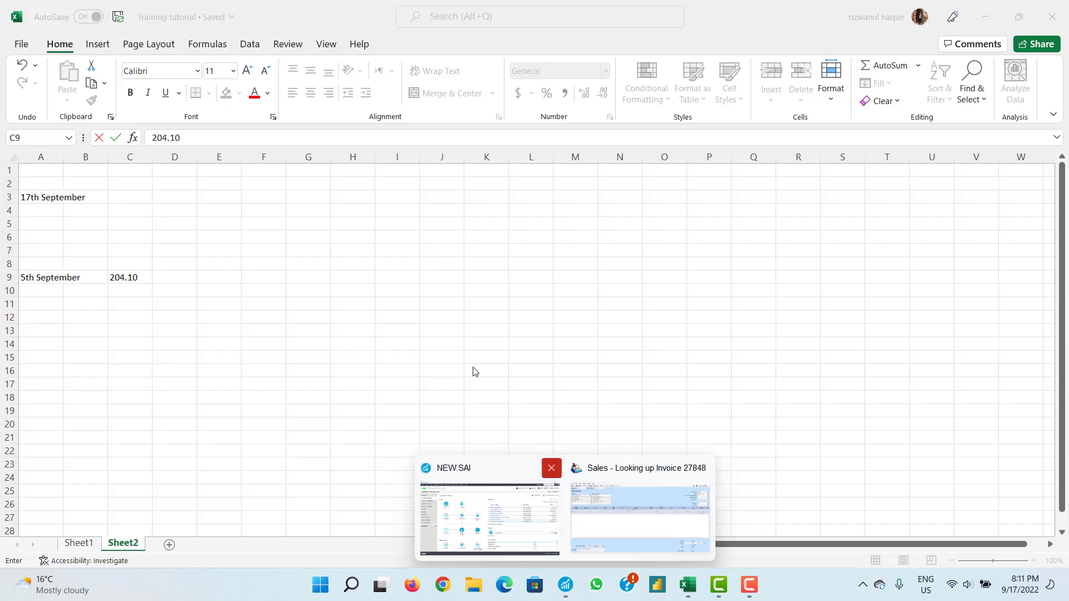
{"action": "left_click", "coordinate": [123, 275]}
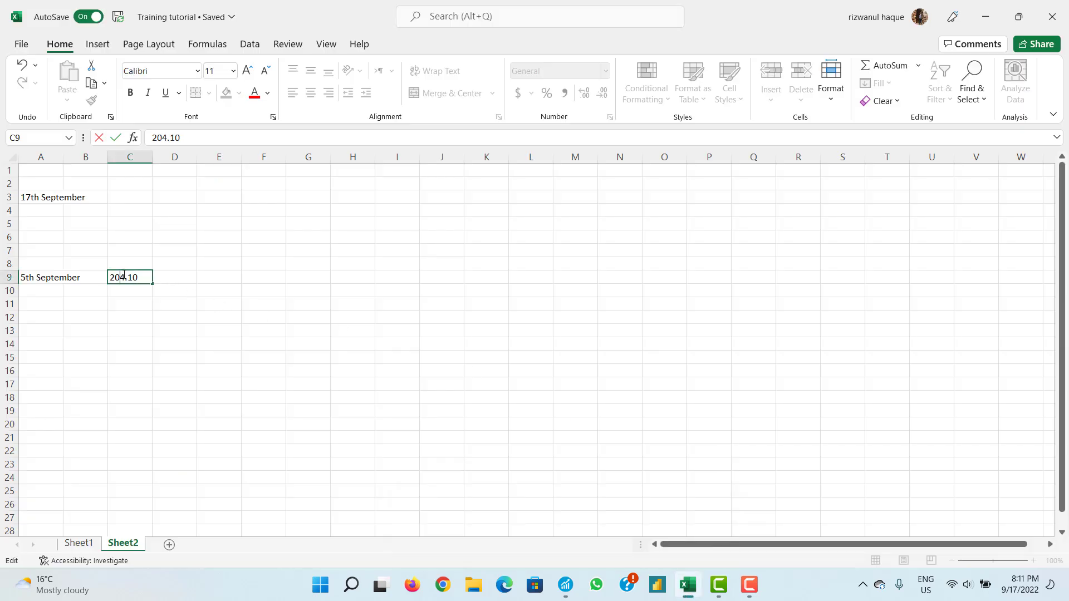
{"action": "key", "text": "BackSpace"}
{"action": "type", "text": "1"}
{"action": "left_click", "coordinate": [179, 278]}
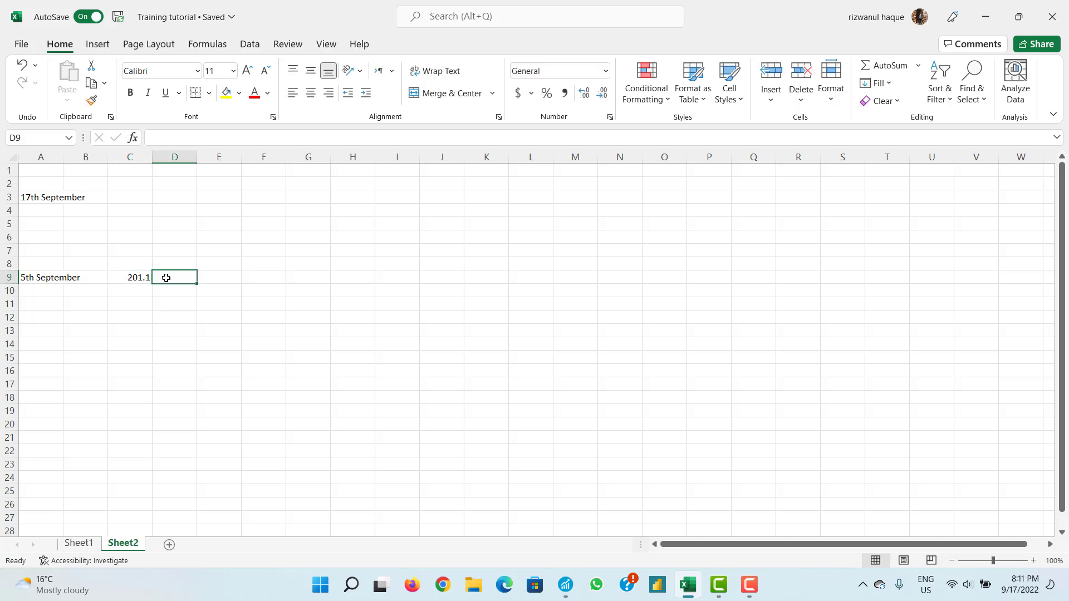
- Correct the C9 amount to 201.4 to match invoice 27848's amount owing
{"action": "double_click", "coordinate": [143, 276]}
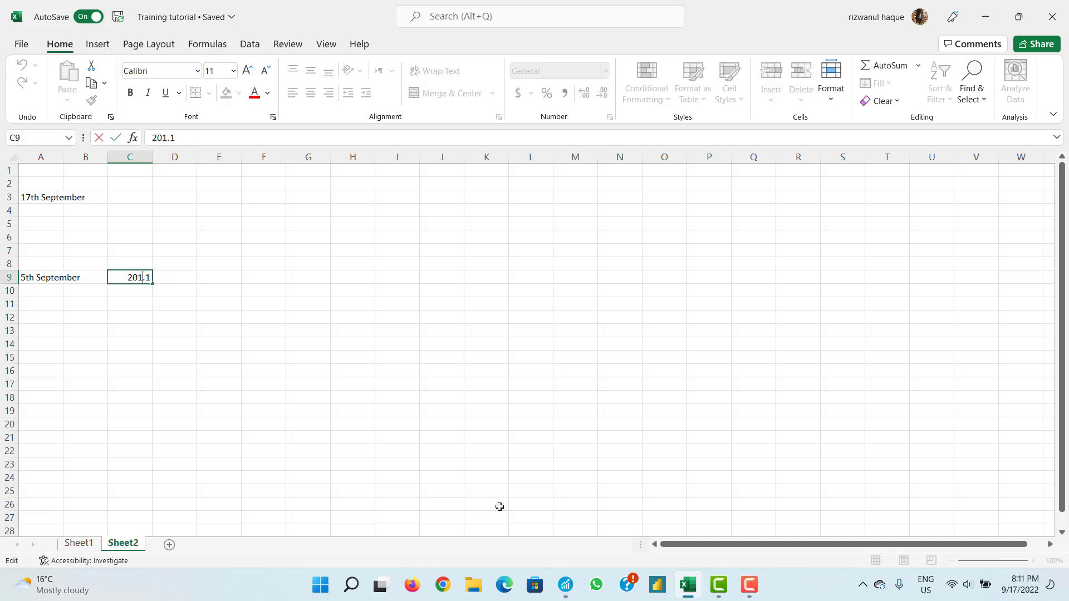
{"action": "left_click", "coordinate": [567, 583]}
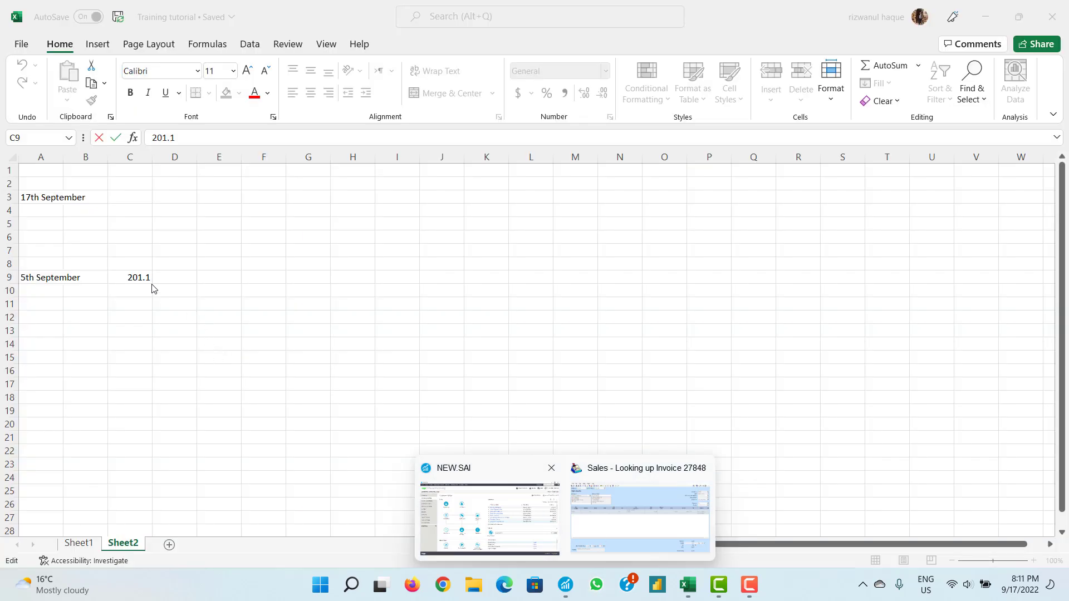
{"action": "left_click", "coordinate": [149, 280]}
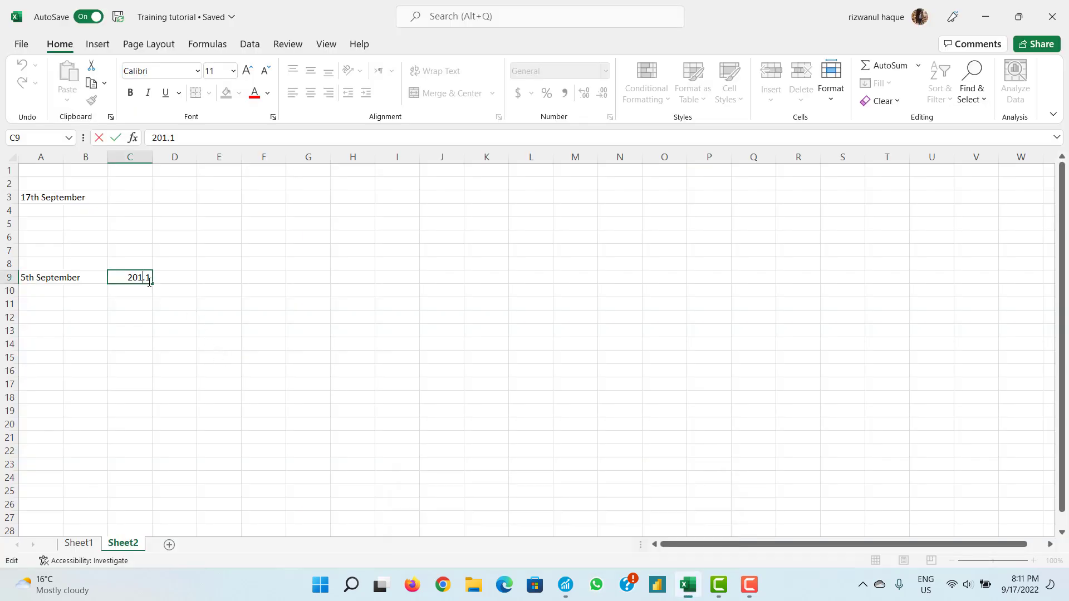
{"action": "key", "text": "BackSpace"}
{"action": "type", "text": "40"}
{"action": "left_click", "coordinate": [185, 278]}
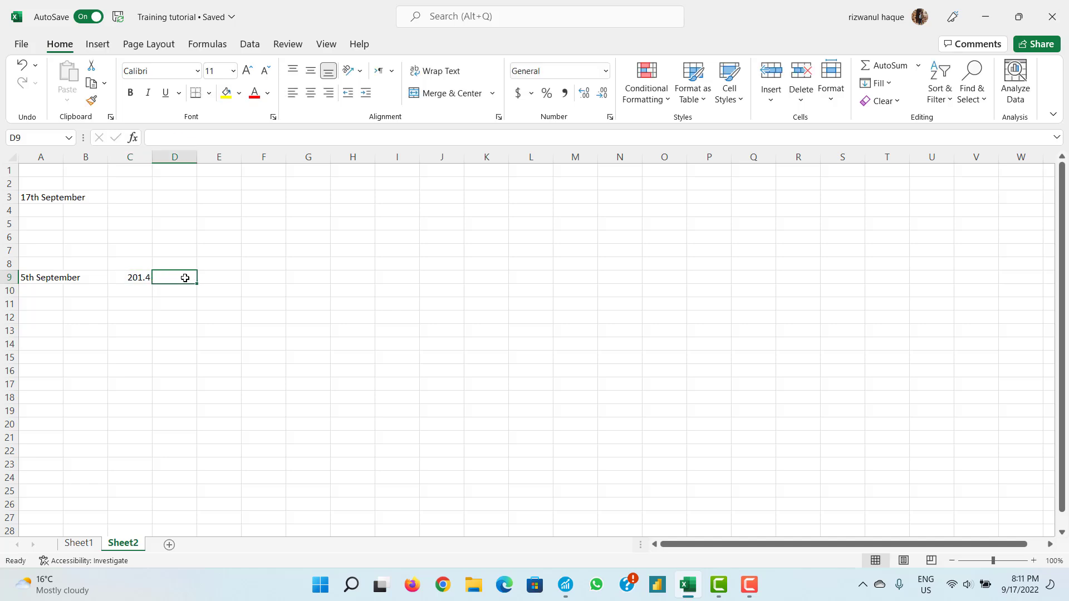
- Check the A9 date, then bring back invoice 27848 and close it
{"action": "left_click", "coordinate": [61, 275]}
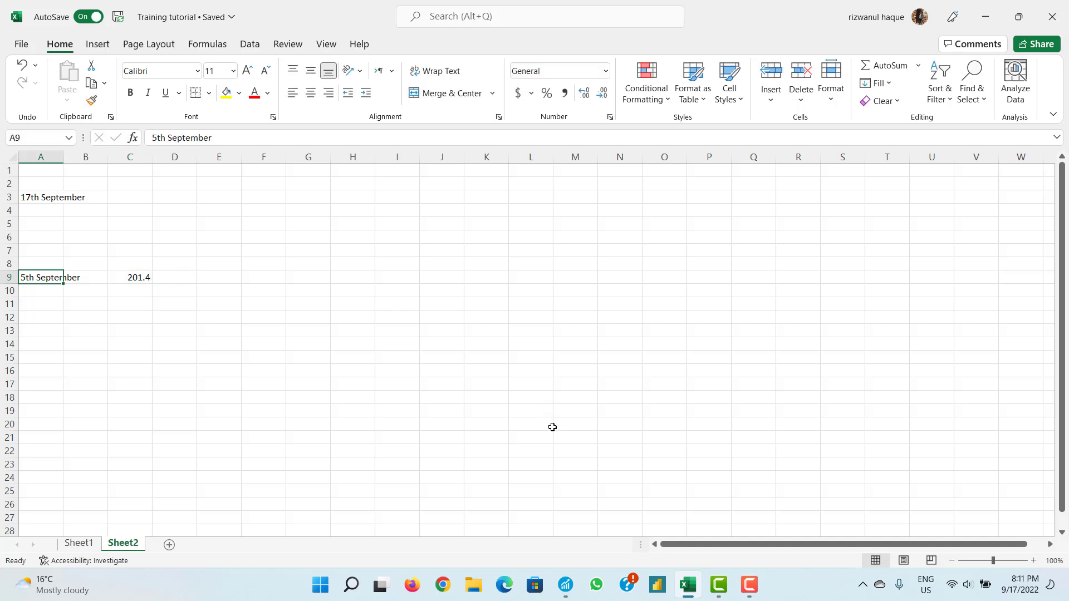
{"action": "left_click", "coordinate": [566, 585]}
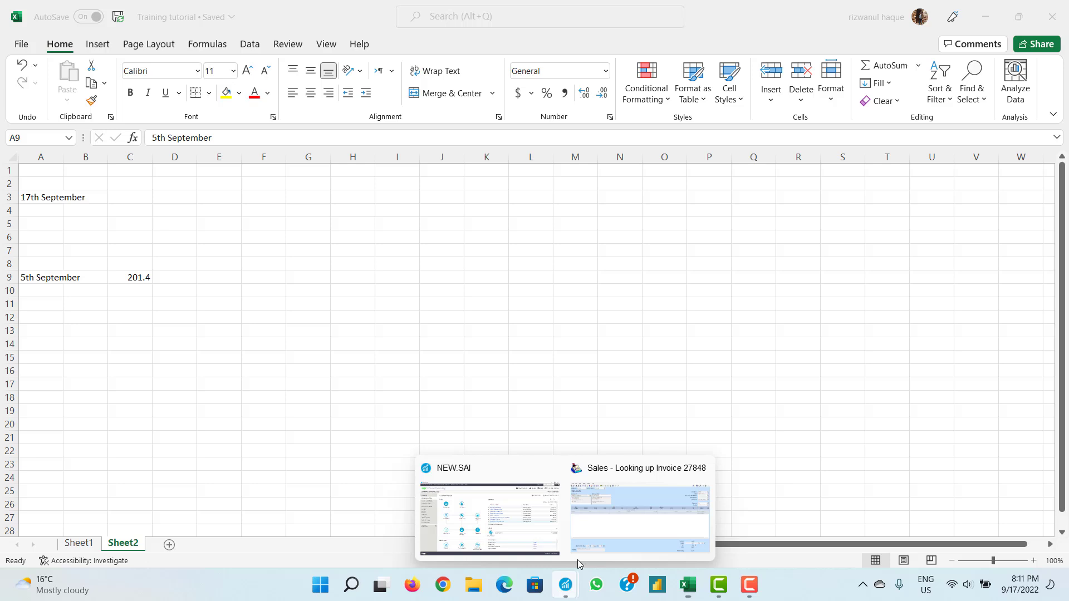
{"action": "left_click", "coordinate": [601, 531]}
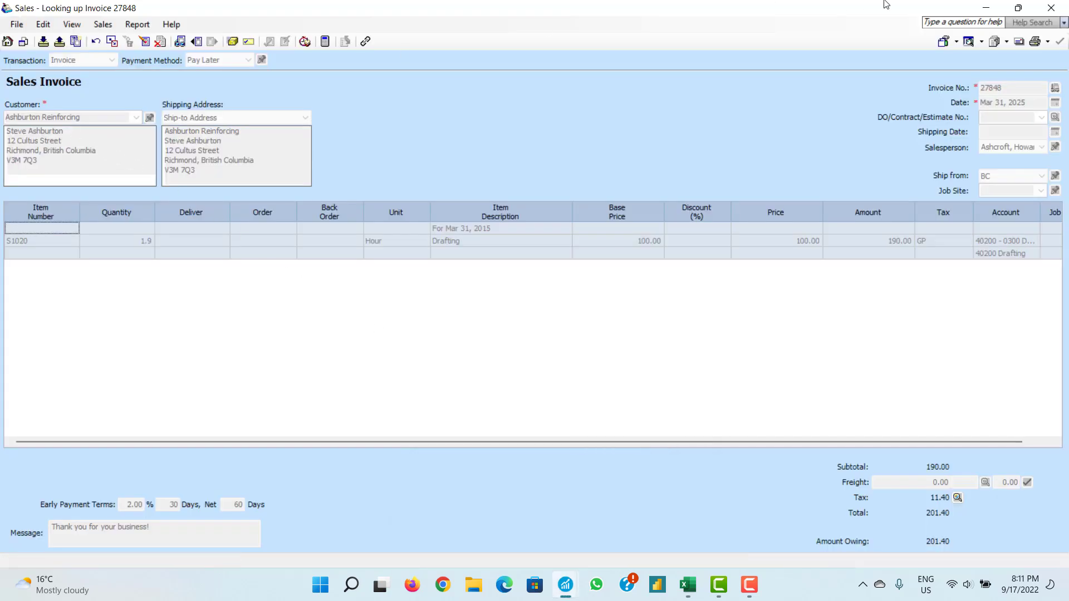
{"action": "left_click", "coordinate": [1051, 7]}
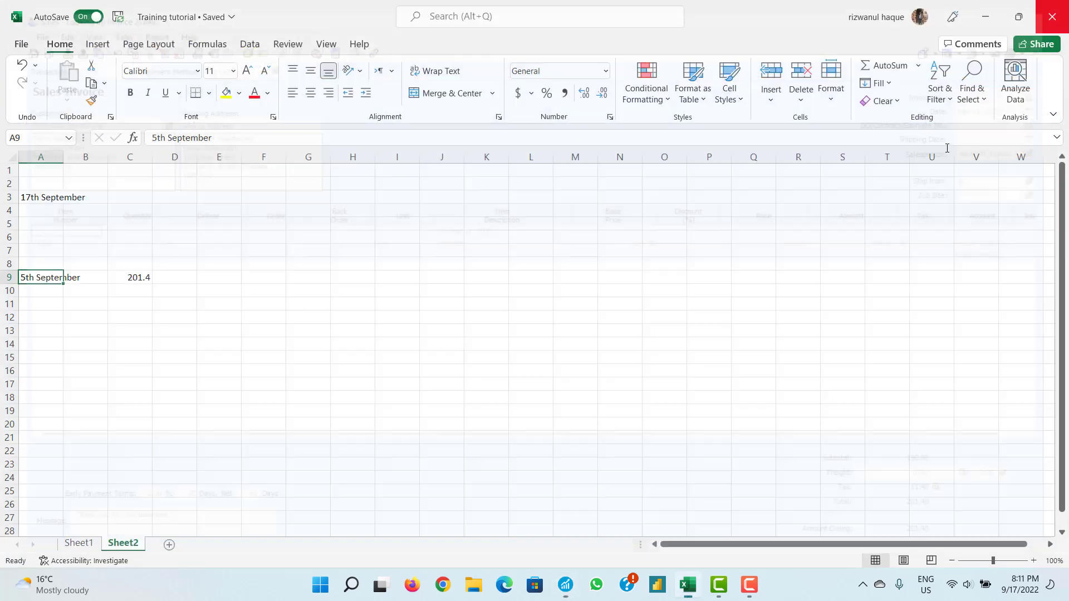
- Start a new customer receipt paid by cash
{"action": "left_click", "coordinate": [573, 587]}
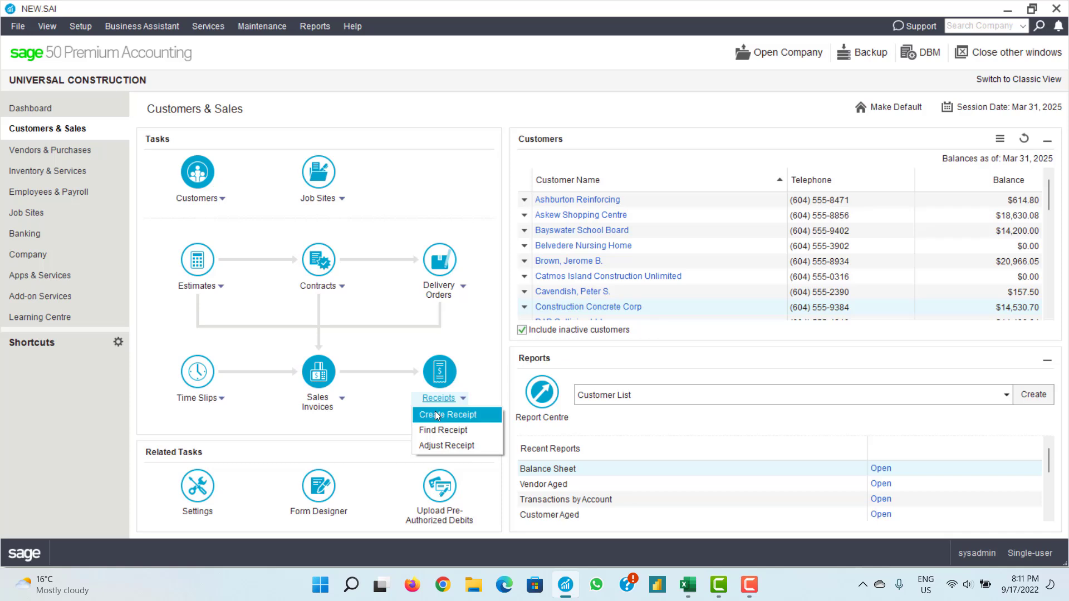
{"action": "left_click", "coordinate": [436, 413]}
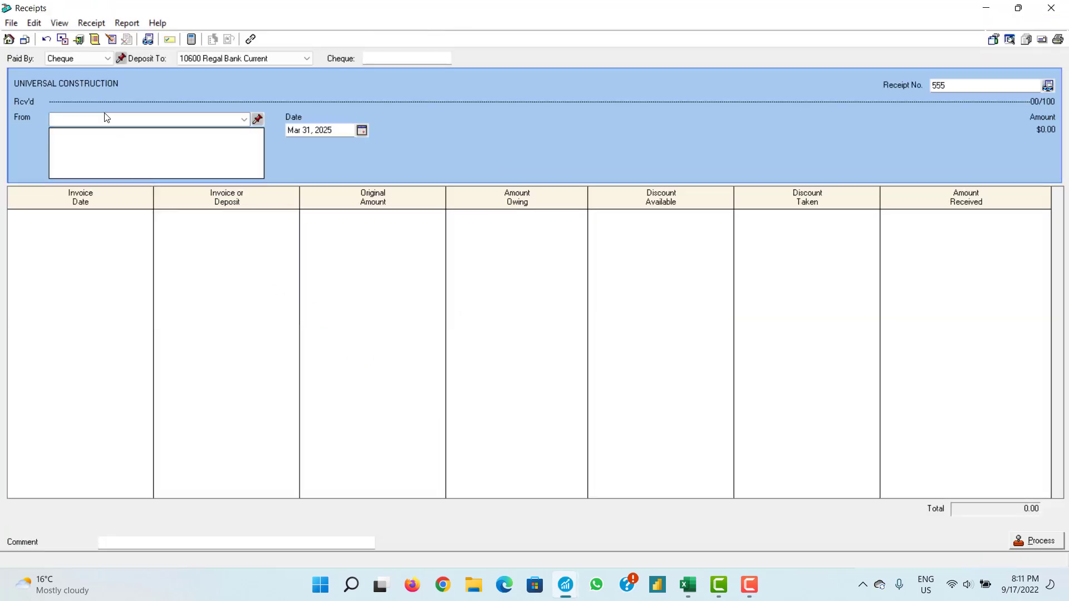
{"action": "left_click", "coordinate": [81, 58]}
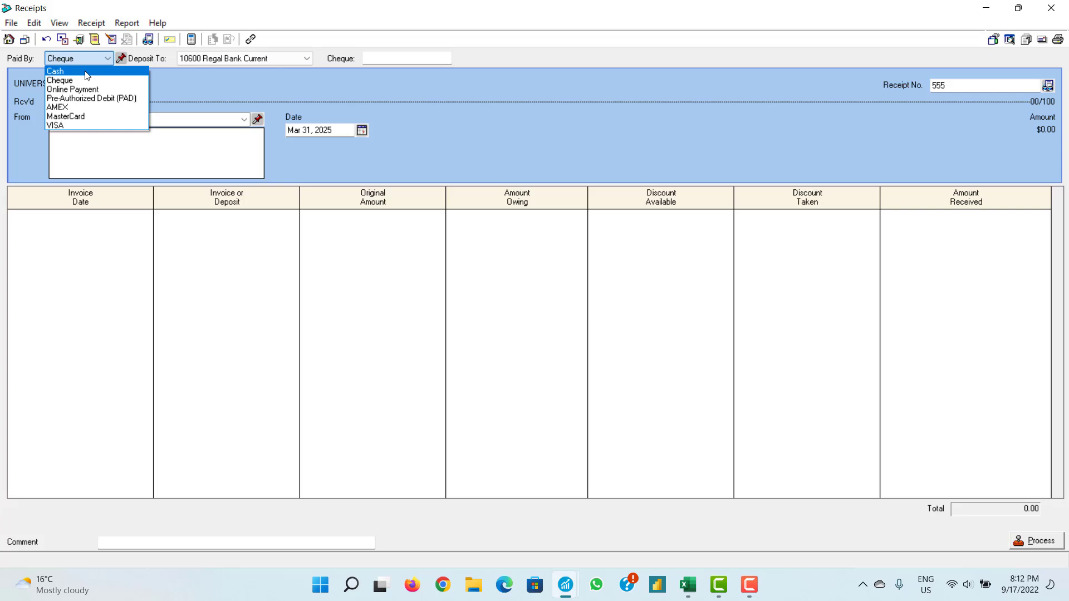
{"action": "left_click", "coordinate": [87, 71]}
- Pick Ashburton Reinforcing as the payer and inspect its outstanding invoices' original amounts
{"action": "left_click", "coordinate": [84, 119]}
{"action": "type", "text": "Ashburton Reinforcing"}
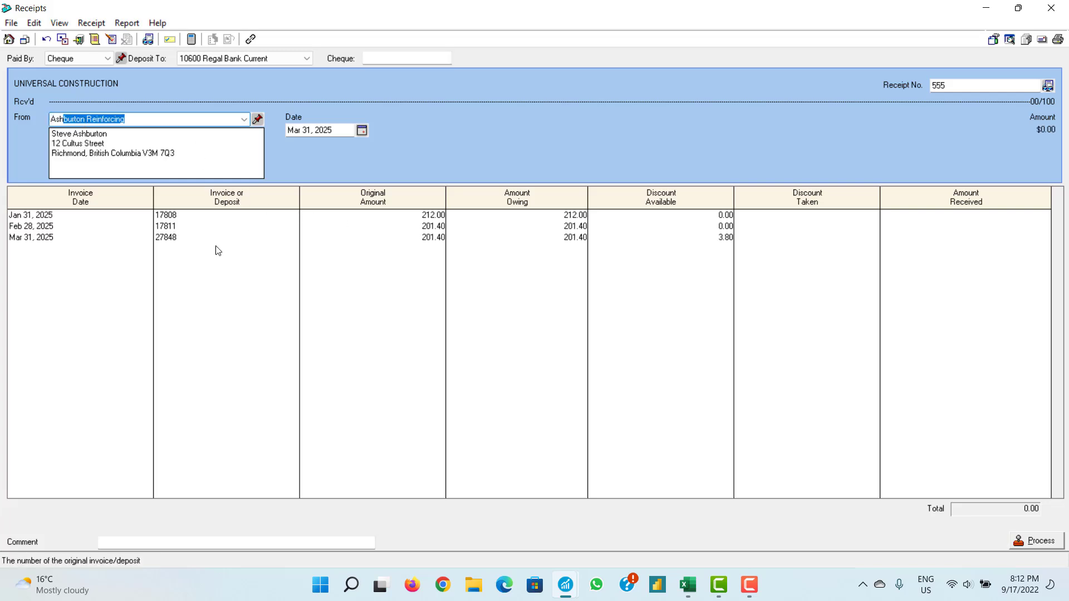
{"action": "left_click", "coordinate": [171, 228]}
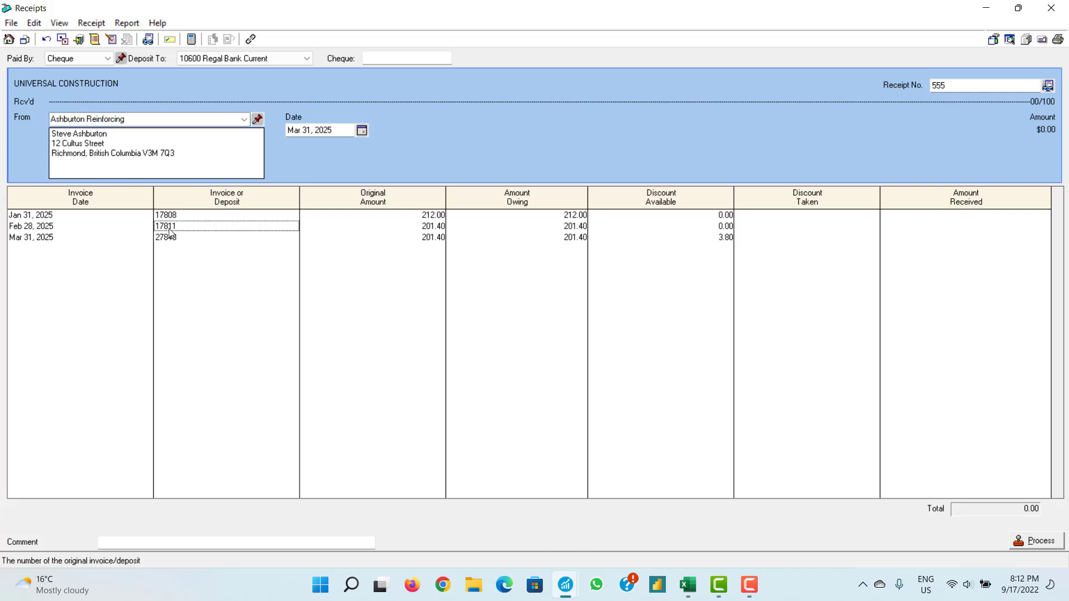
{"action": "left_click", "coordinate": [422, 237]}
{"action": "left_click", "coordinate": [423, 228]}
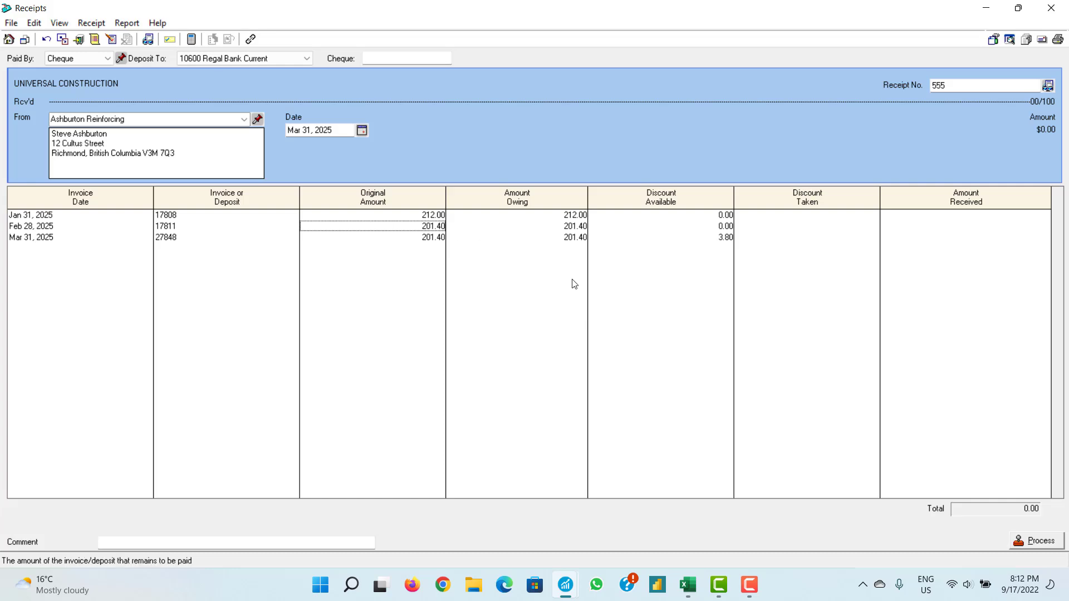
{"action": "mouse_move", "coordinate": [560, 587]}
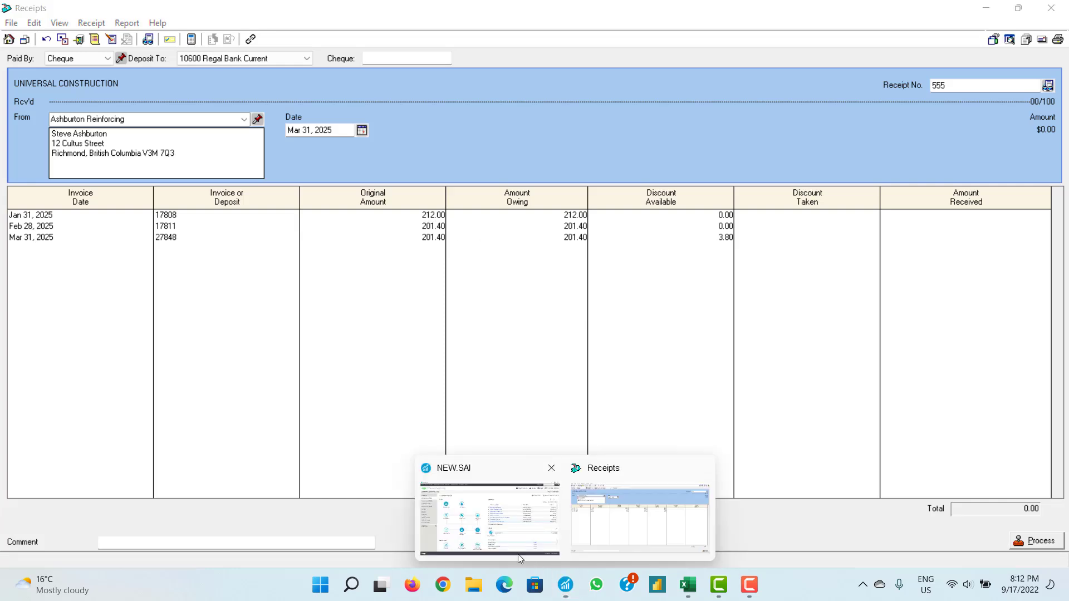
{"action": "left_click", "coordinate": [516, 535]}
- Open Look Up Invoice and list the invoices matching the current search
{"action": "left_click", "coordinate": [316, 412]}
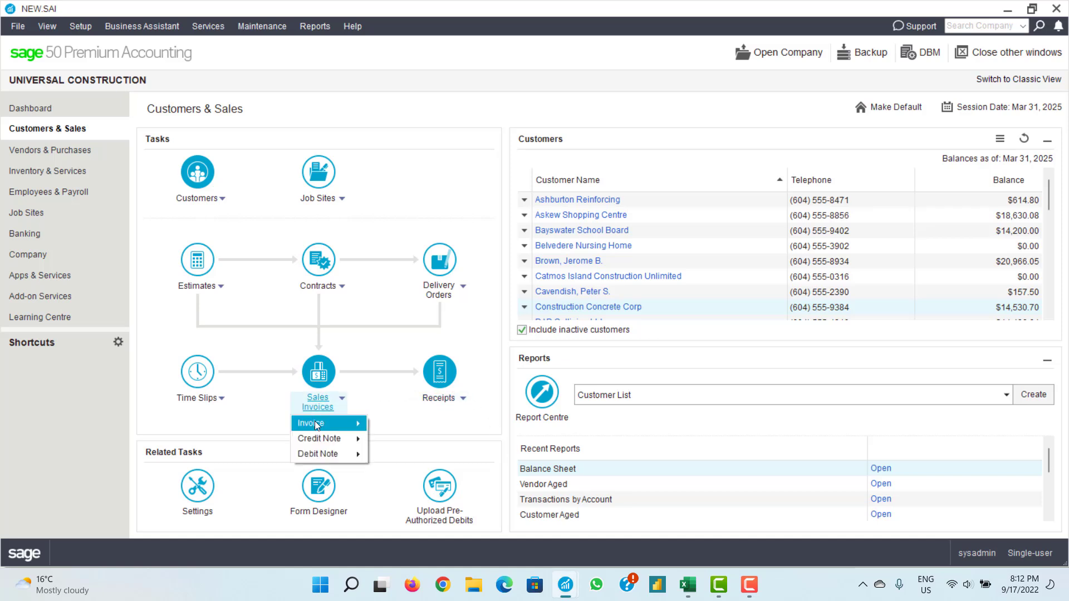
{"action": "mouse_move", "coordinate": [315, 421]}
{"action": "left_click", "coordinate": [418, 424]}
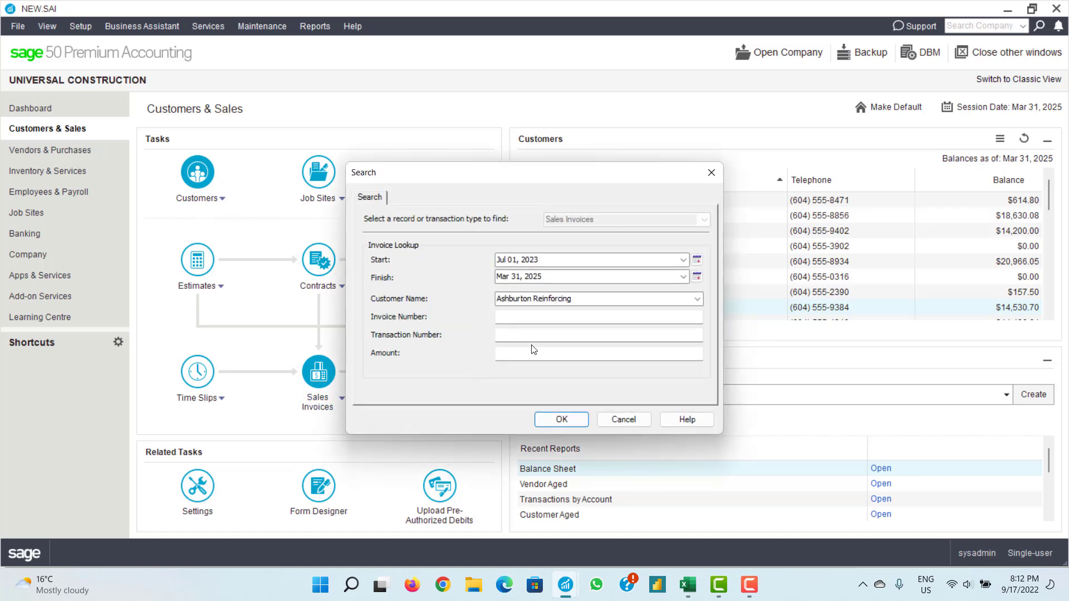
{"action": "left_click", "coordinate": [558, 418]}
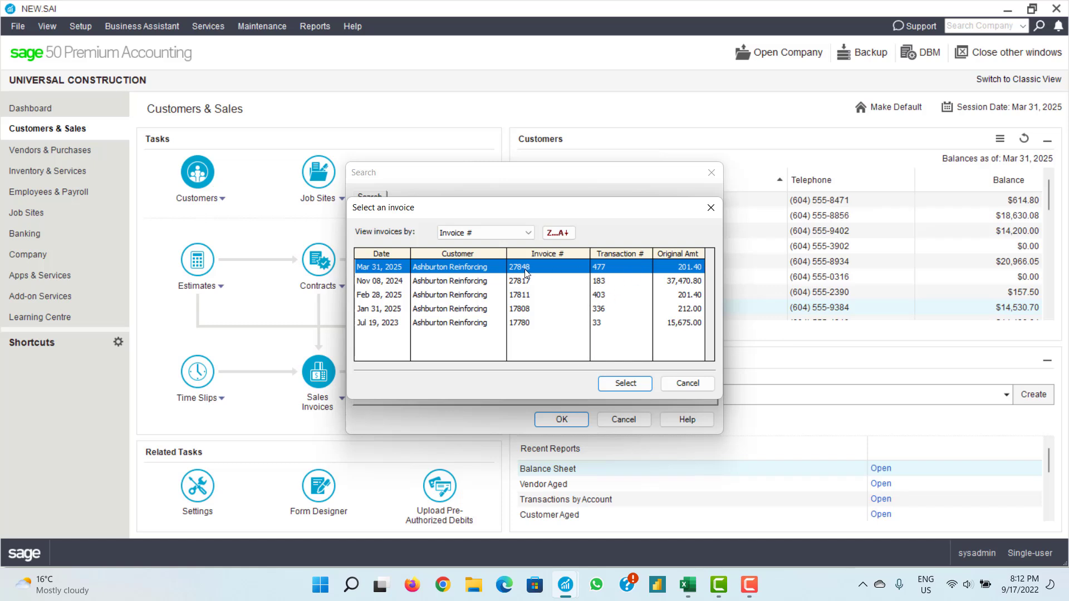
{"action": "left_click", "coordinate": [682, 386]}
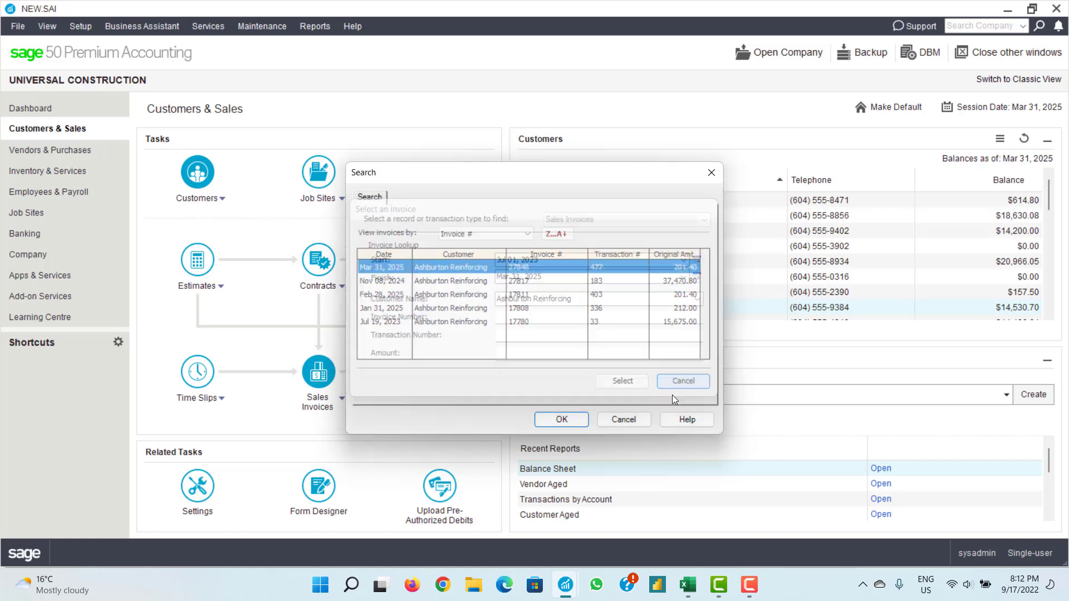
- Search invoices for customer 'As' to list Ashburton Reinforcing's invoices
{"action": "left_click_drag", "start_coordinate": [575, 304], "coordinate": [484, 307]}
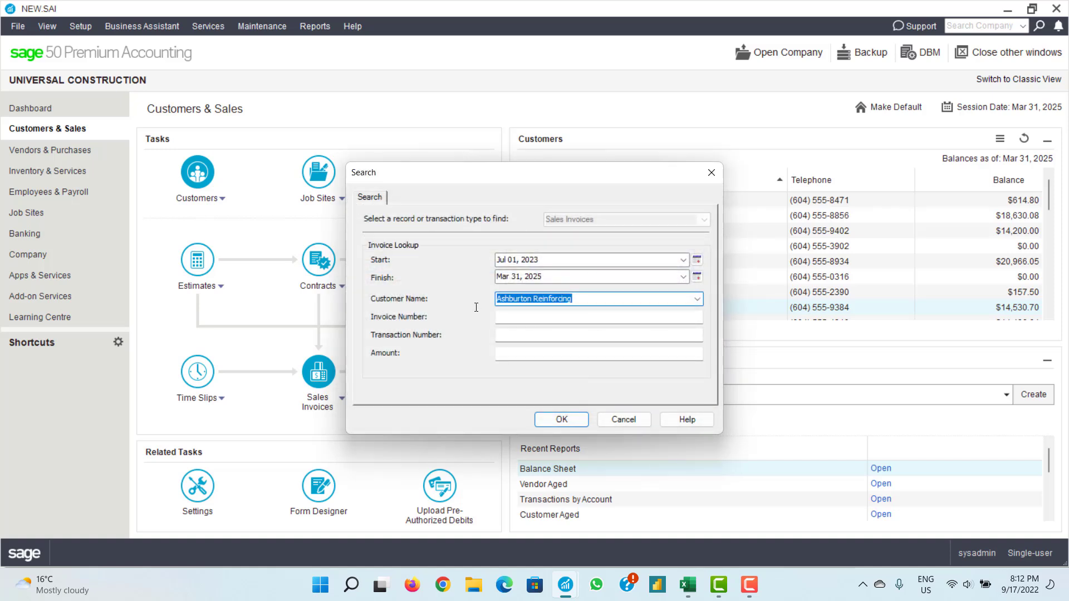
{"action": "key", "text": "BackSpace"}
{"action": "type", "text": "As"}
{"action": "left_click", "coordinate": [567, 318]}
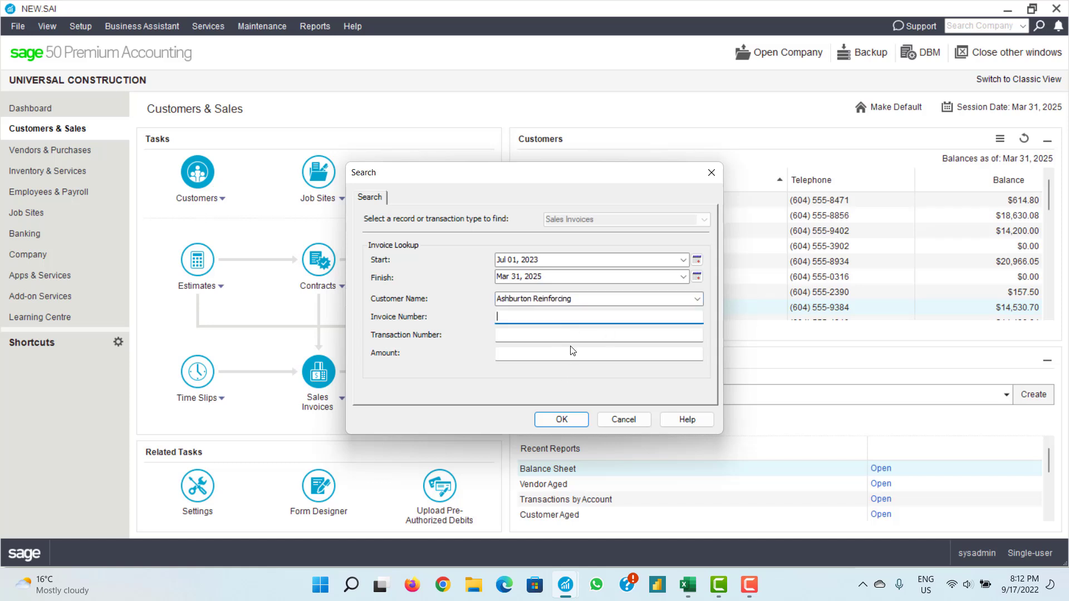
{"action": "left_click", "coordinate": [562, 418]}
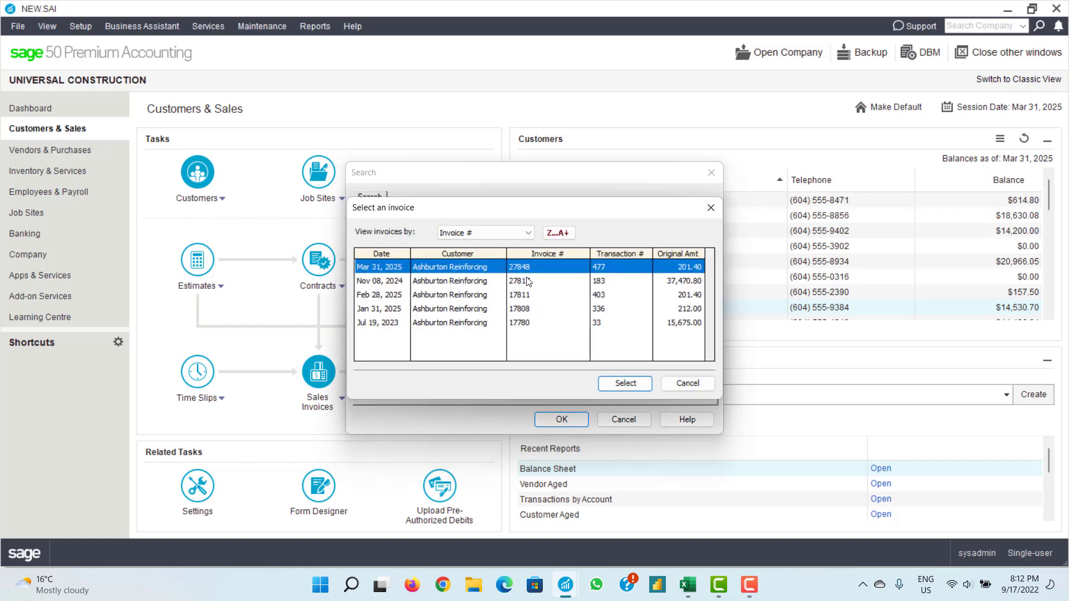
{"action": "left_click", "coordinate": [710, 207]}
- Clear the customer filter and look up invoice number 27848
{"action": "left_click", "coordinate": [529, 301]}
{"action": "key", "text": "BackSpace"}
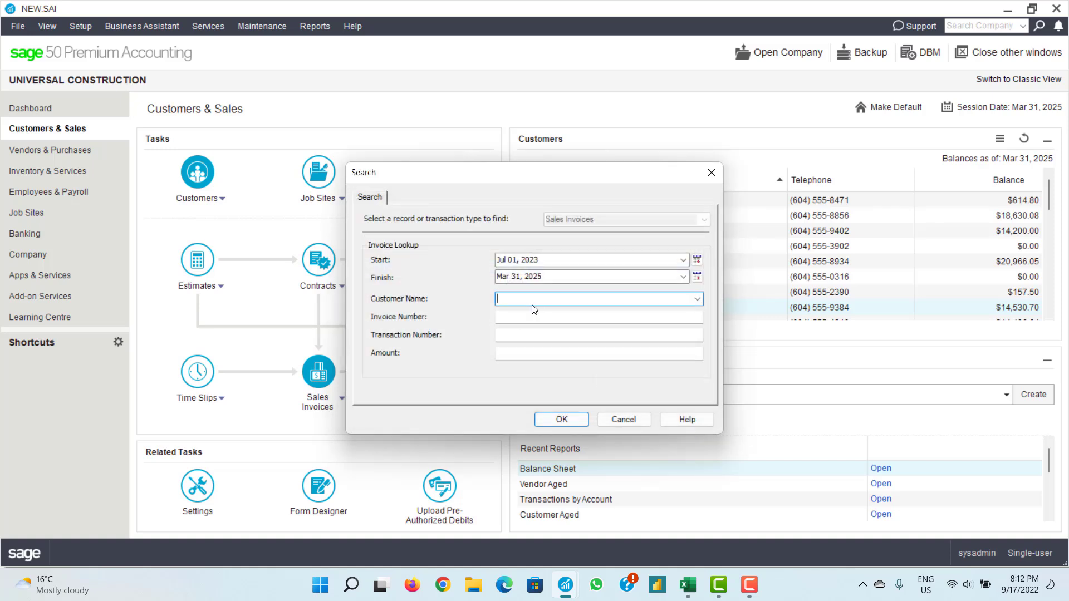
{"action": "left_click", "coordinate": [525, 315]}
{"action": "type", "text": "278"}
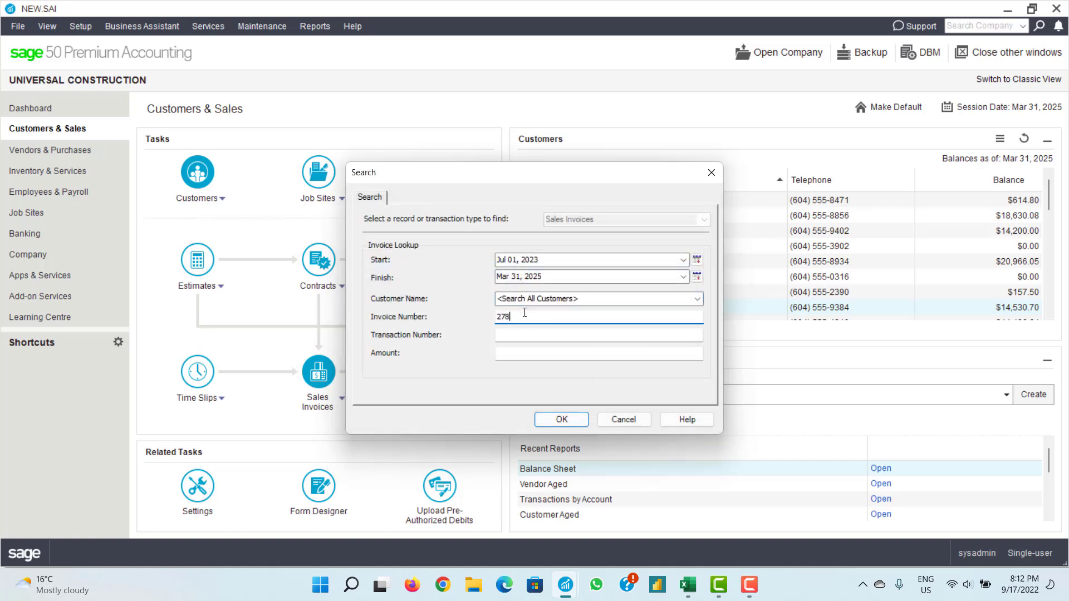
{"action": "type", "text": "48"}
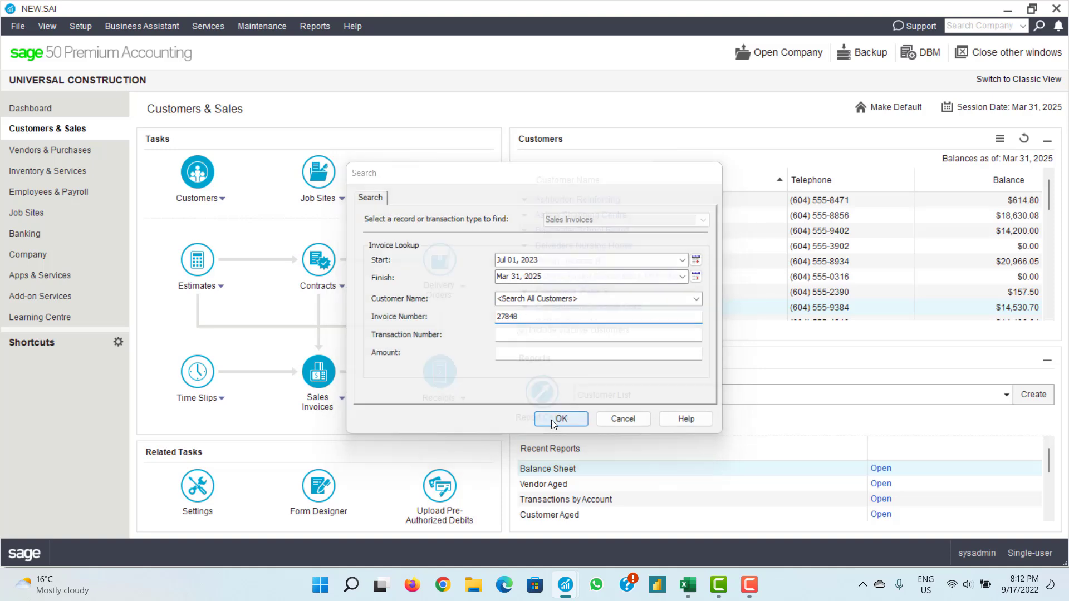
{"action": "left_click", "coordinate": [551, 420]}
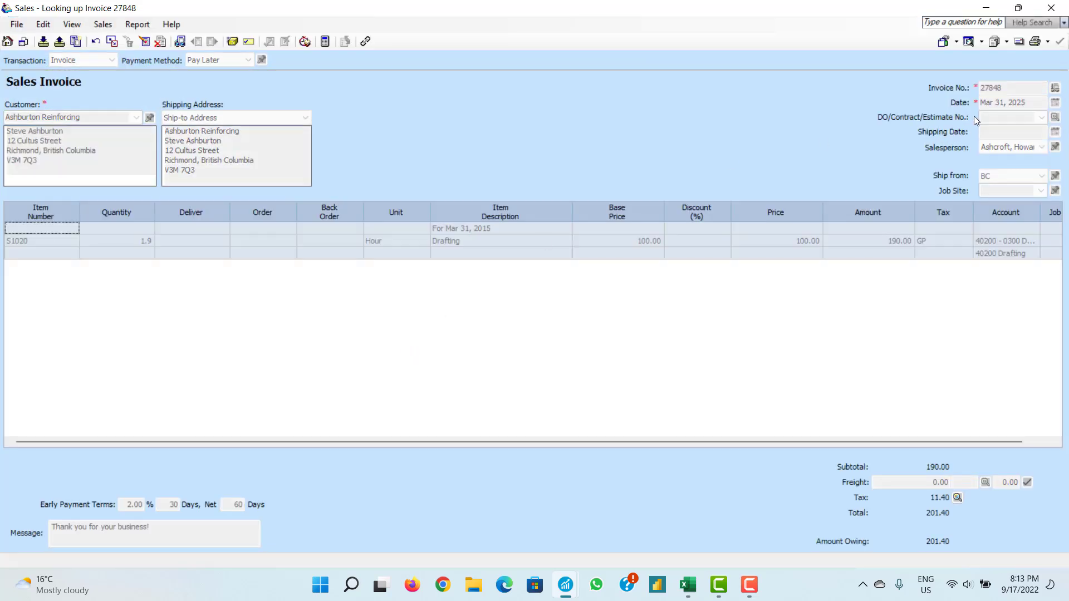
- Close invoice 27848 after reviewing its 201.40 total
{"action": "left_click", "coordinate": [1050, 8]}
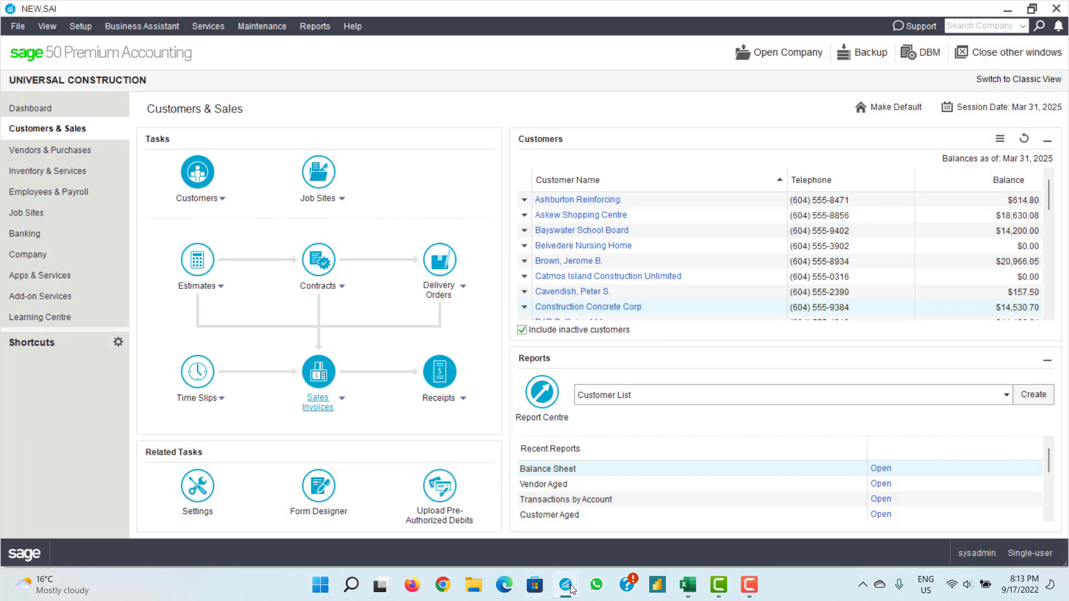
- Apply the receipt to invoice 27848 with 3.80 discount and 197.60 received, then open that invoice
{"action": "mouse_move", "coordinate": [566, 585]}
{"action": "left_click", "coordinate": [640, 512]}
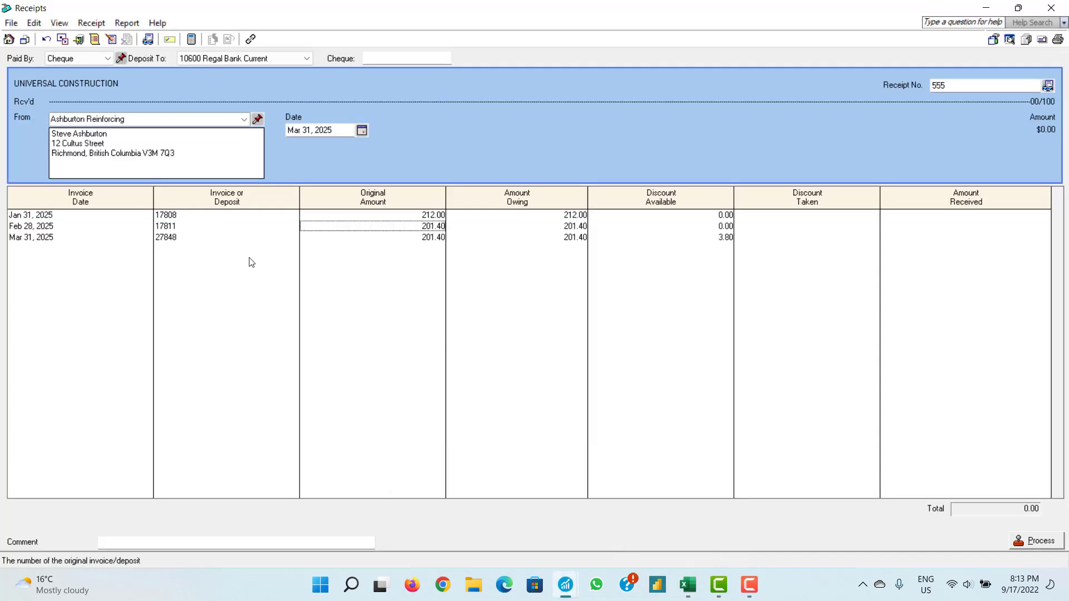
{"action": "left_click", "coordinate": [178, 240]}
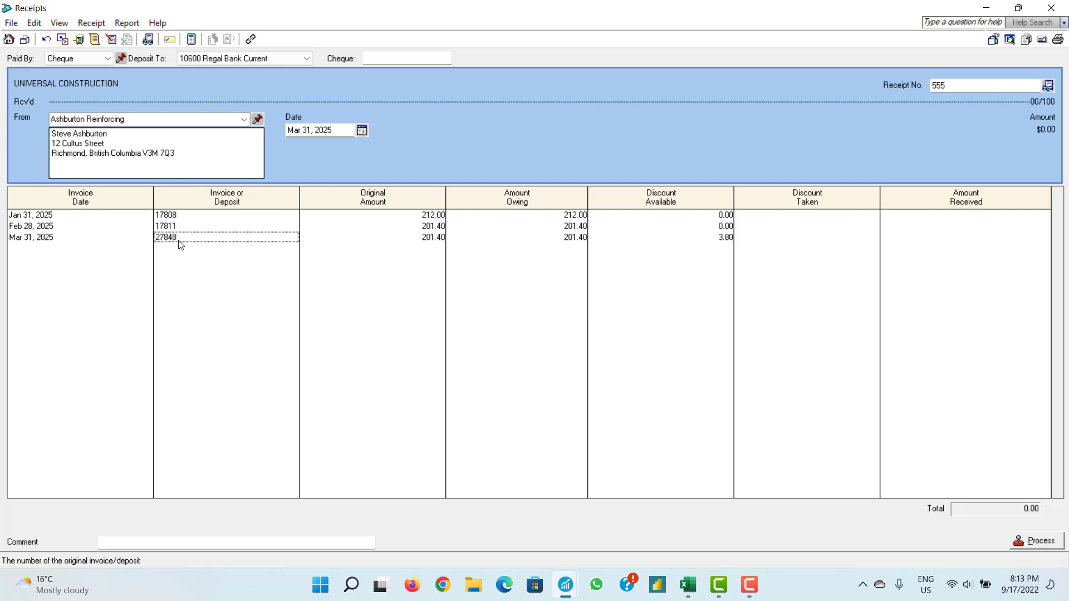
{"action": "key", "text": "Tab"}
{"action": "key", "text": "Tab"}
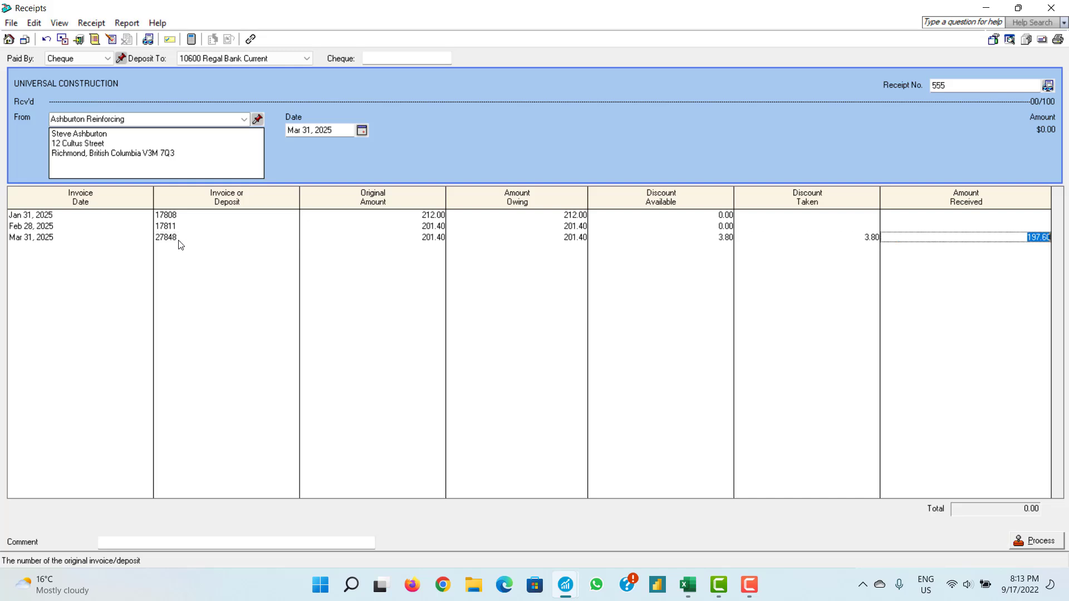
{"action": "key", "text": "Tab"}
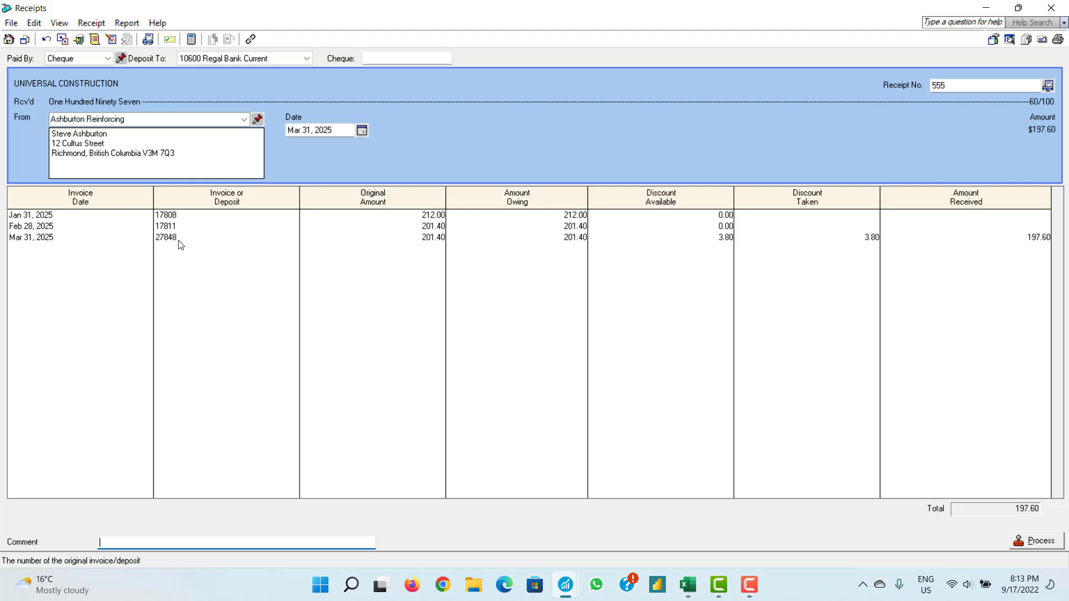
{"action": "left_click", "coordinate": [724, 238]}
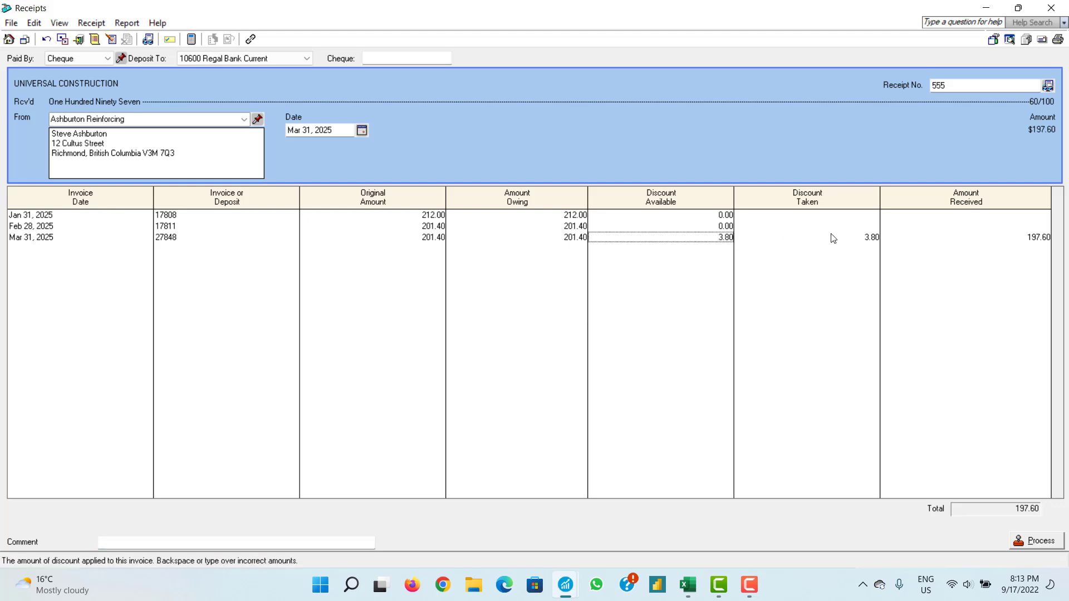
{"action": "double_click", "coordinate": [731, 239]}
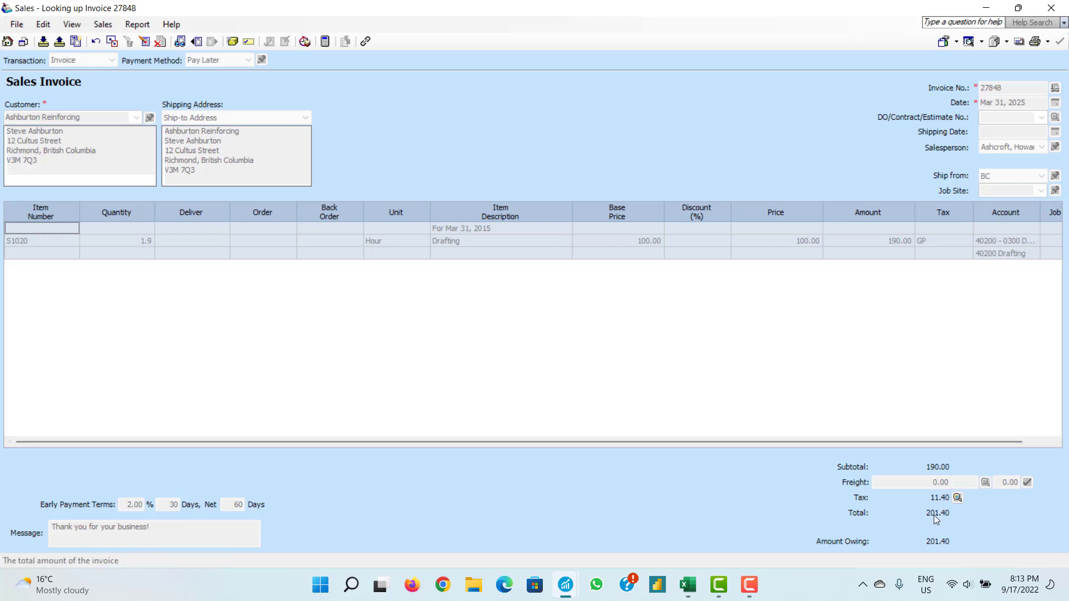
{"action": "left_click", "coordinate": [1055, 2]}
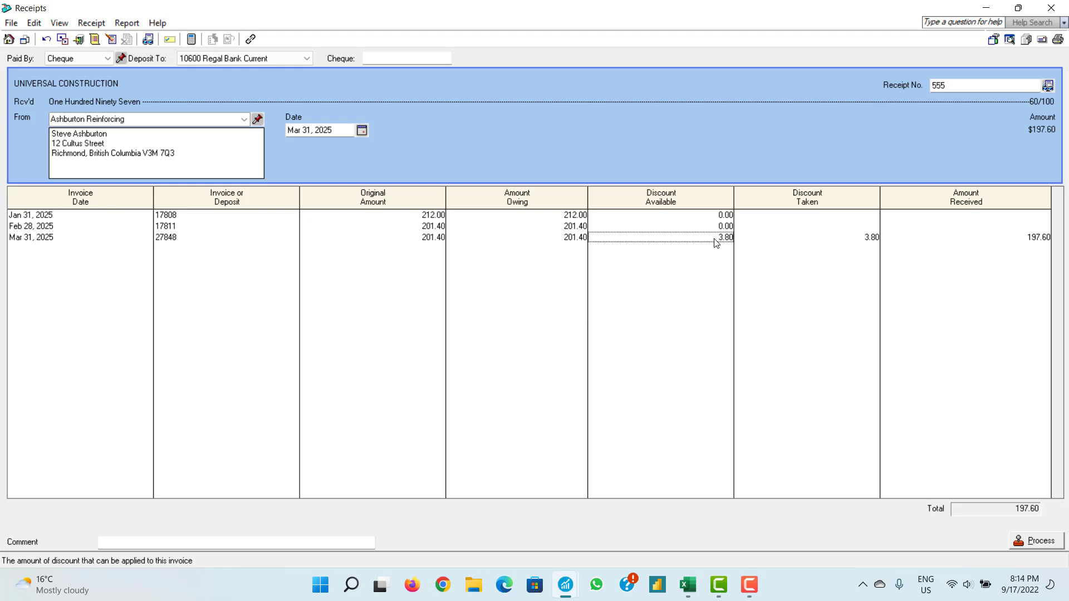
- Set the receipt to cash, deposited to 10600 Regal Bank Current
{"action": "key", "text": "Tab"}
{"action": "key", "text": "Tab"}
{"action": "key", "text": "Tab"}
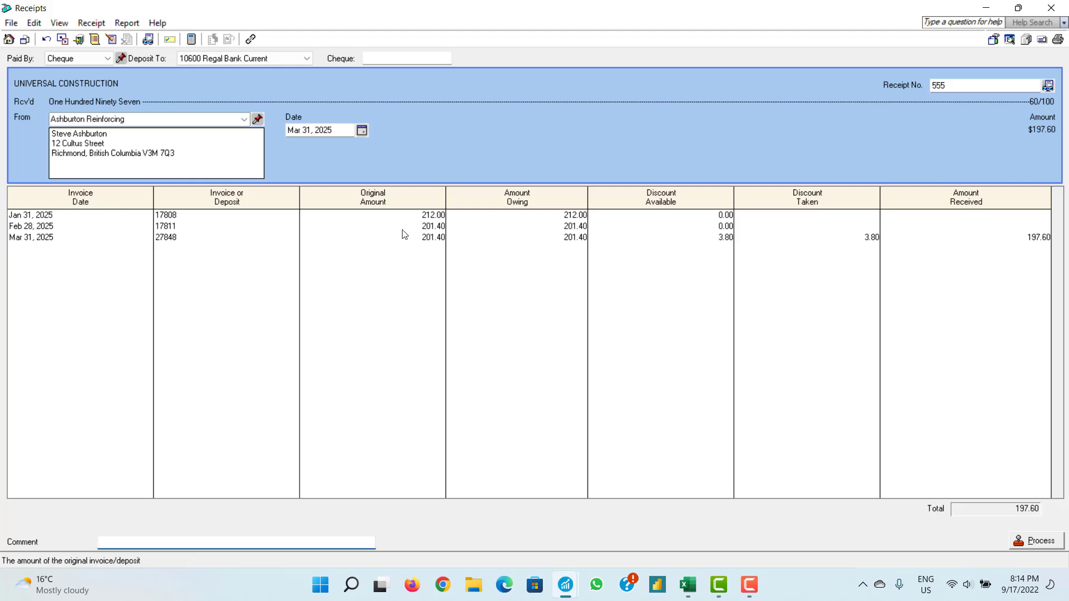
{"action": "left_click", "coordinate": [105, 59]}
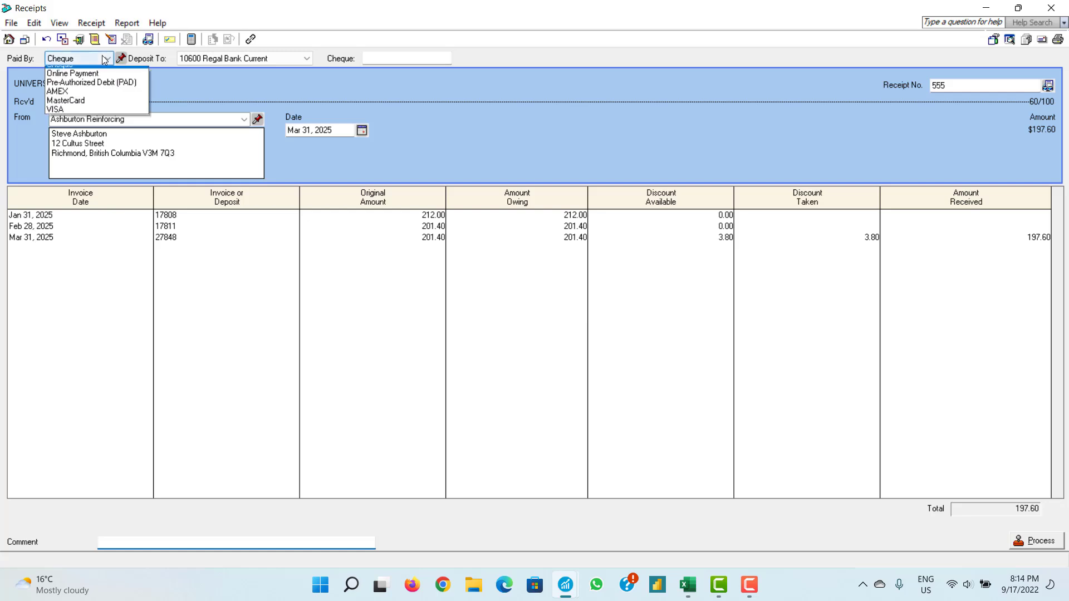
{"action": "left_click", "coordinate": [61, 71]}
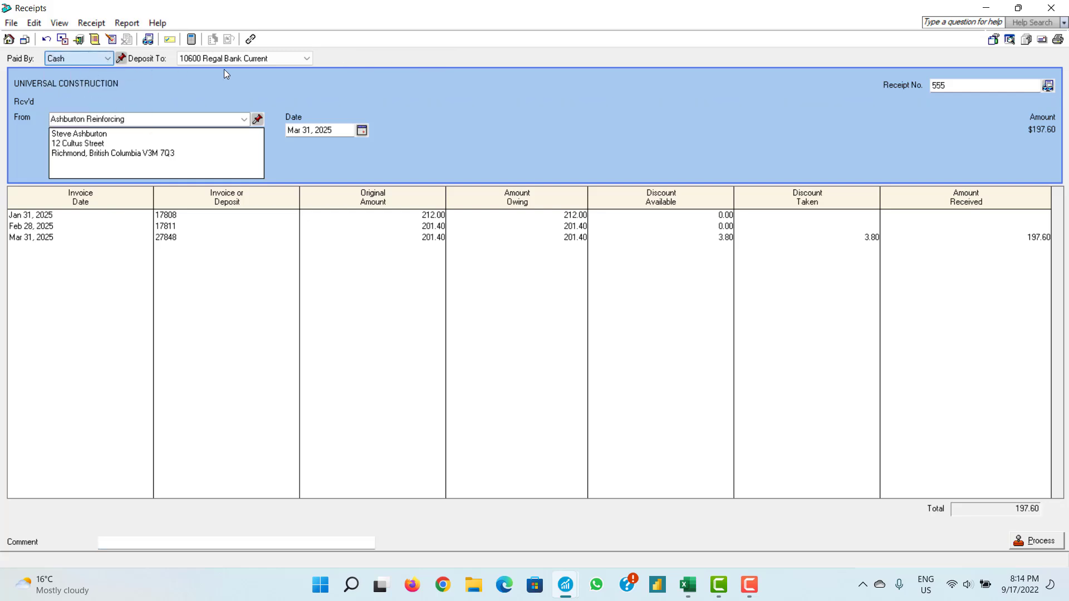
{"action": "left_click", "coordinate": [285, 60]}
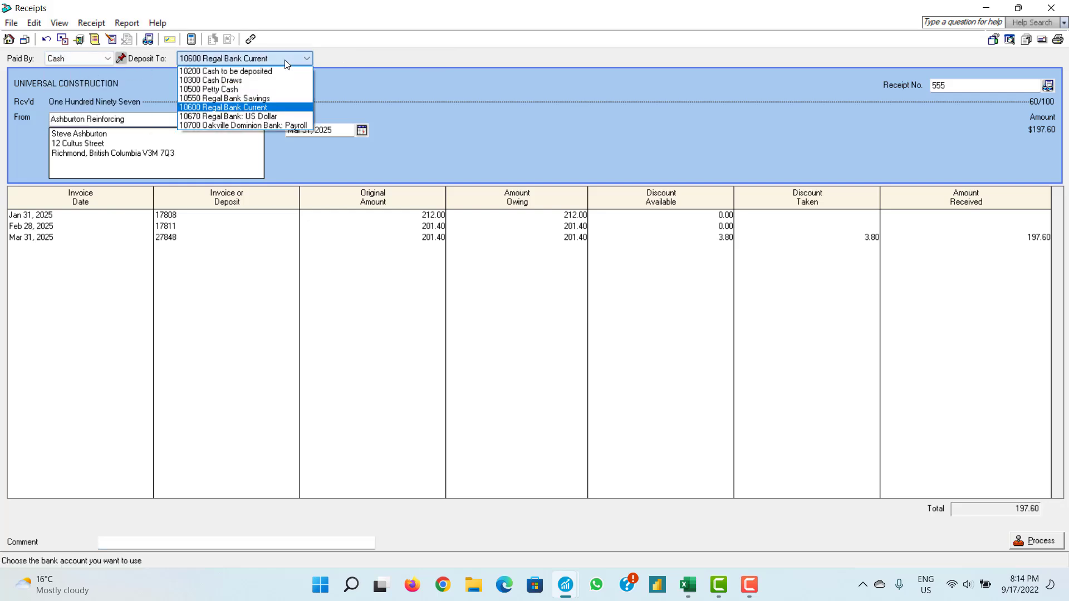
{"action": "left_click", "coordinate": [289, 107]}
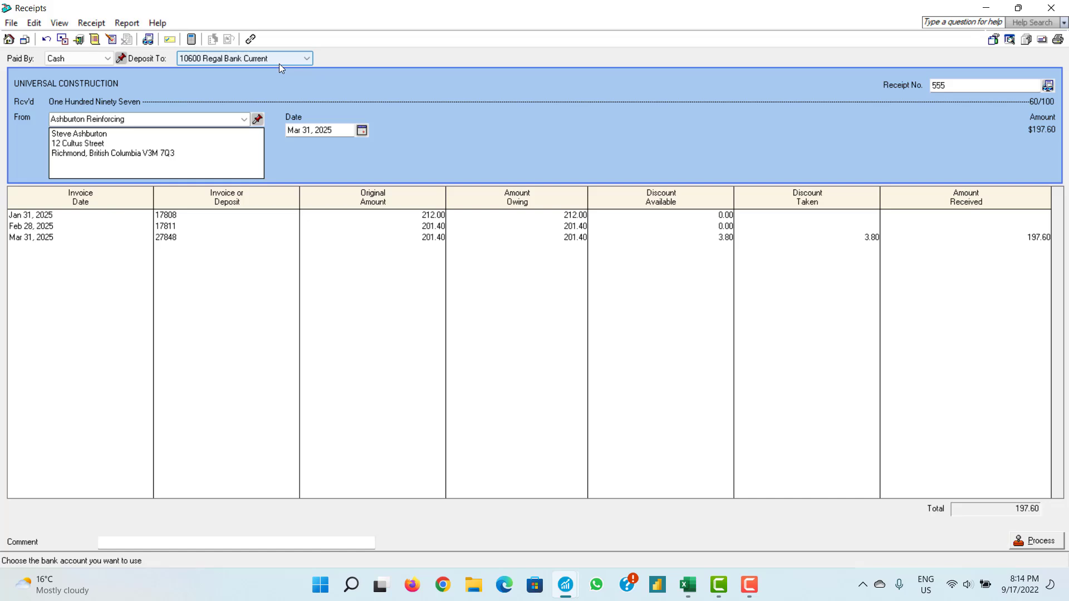
- Browse the receipt date calendar, leaving the date at Mar 31, 2025
{"action": "left_click", "coordinate": [362, 130]}
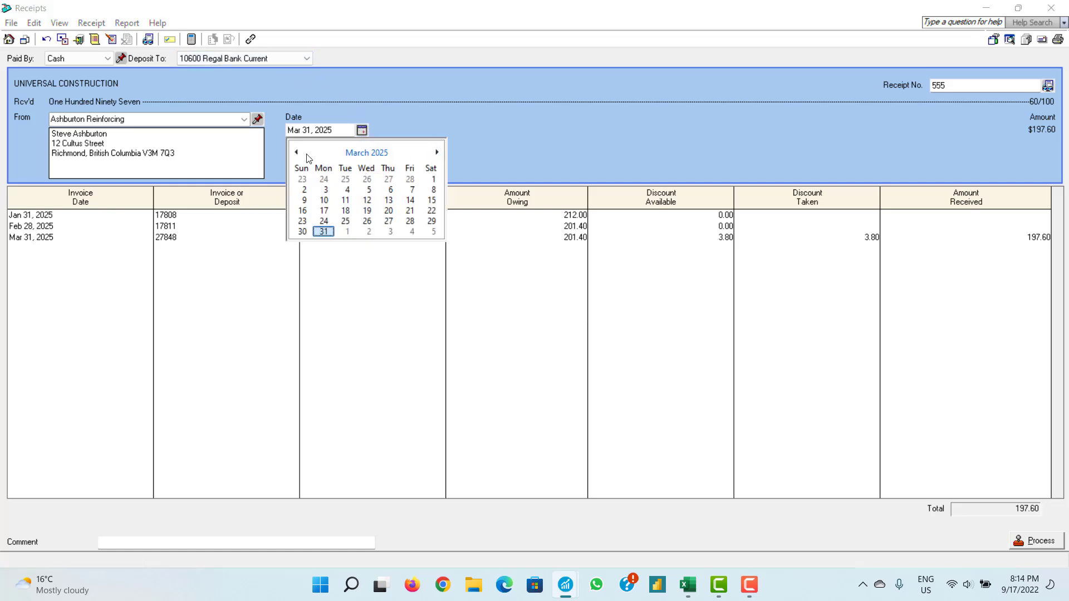
{"action": "left_click", "coordinate": [437, 153]}
{"action": "left_click", "coordinate": [437, 153]}
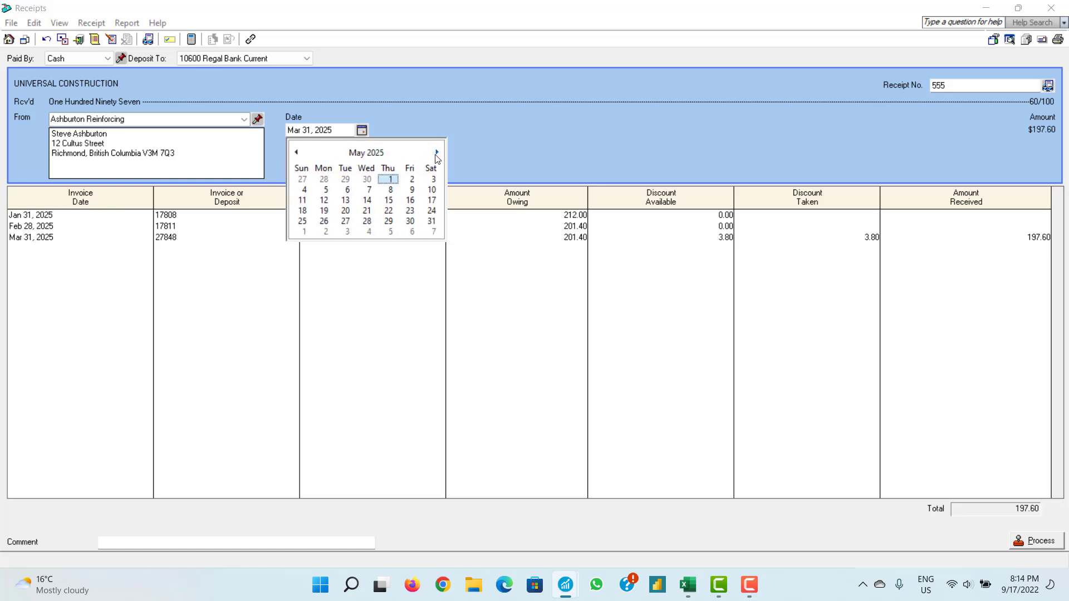
{"action": "left_click", "coordinate": [436, 153]}
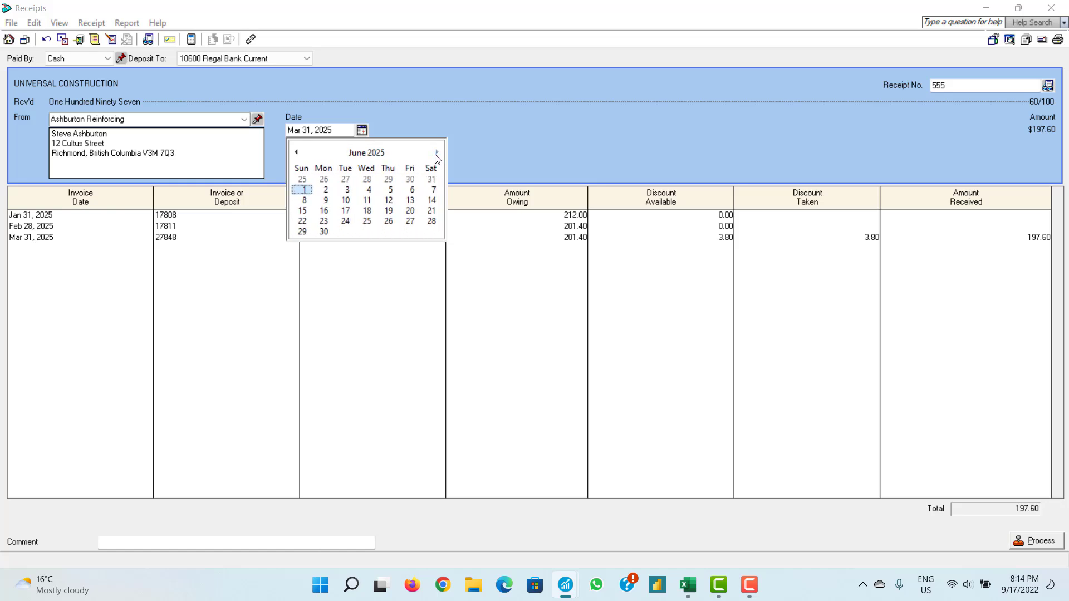
{"action": "left_click", "coordinate": [297, 153]}
{"action": "left_click", "coordinate": [296, 153]}
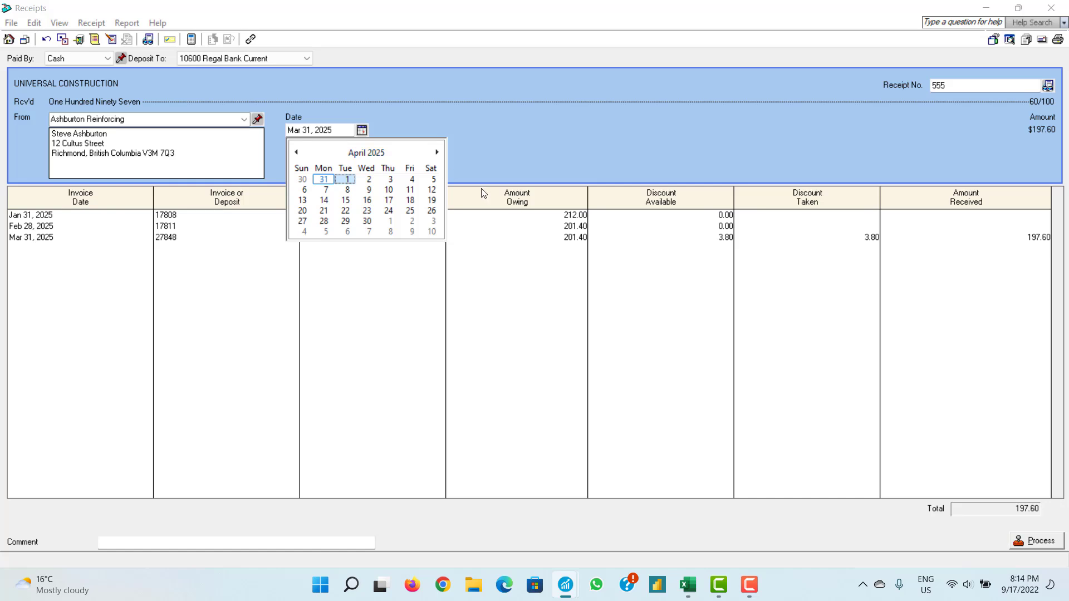
{"action": "left_click", "coordinate": [575, 590]}
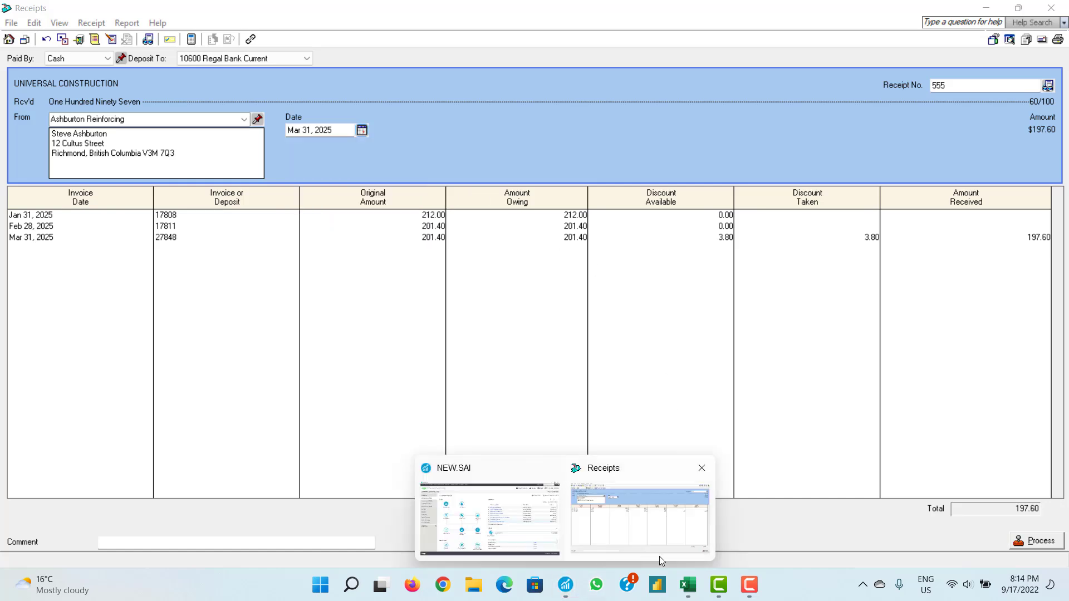
- Change A9's date from 5th September to 5th February, then return to the Sage receipt
{"action": "left_click", "coordinate": [686, 585]}
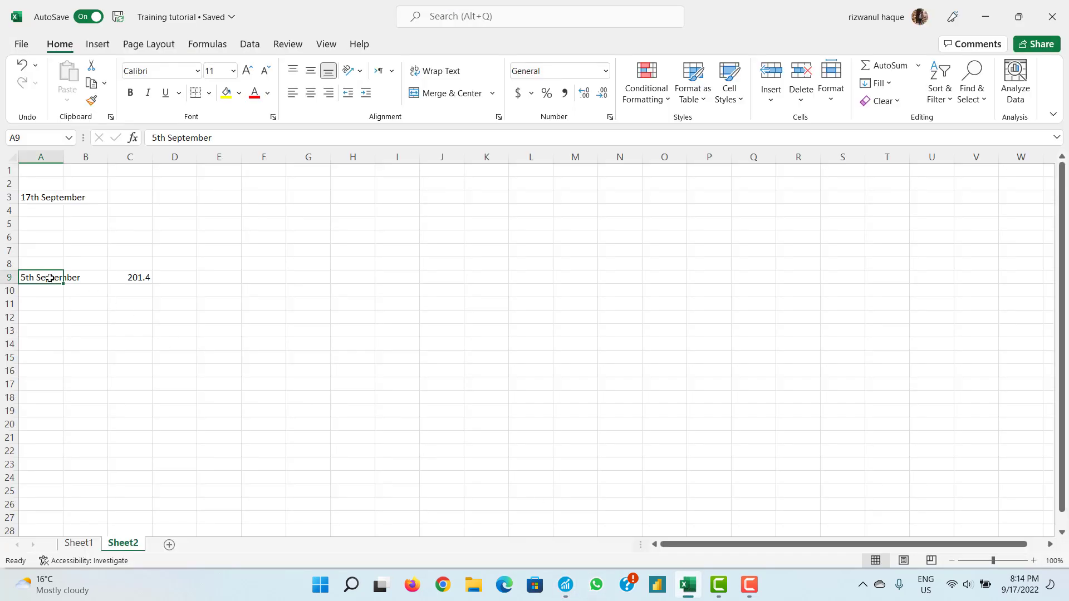
{"action": "left_click", "coordinate": [220, 140]}
{"action": "key", "text": "BackSpace"}
{"action": "key", "text": "BackSpace"}
{"action": "key", "text": "BackSpace"}
{"action": "key", "text": "BackSpace"}
{"action": "key", "text": "BackSpace"}
{"action": "key", "text": "BackSpace"}
{"action": "key", "text": "BackSpace"}
{"action": "key", "text": "BackSpace"}
{"action": "key", "text": "BackSpace"}
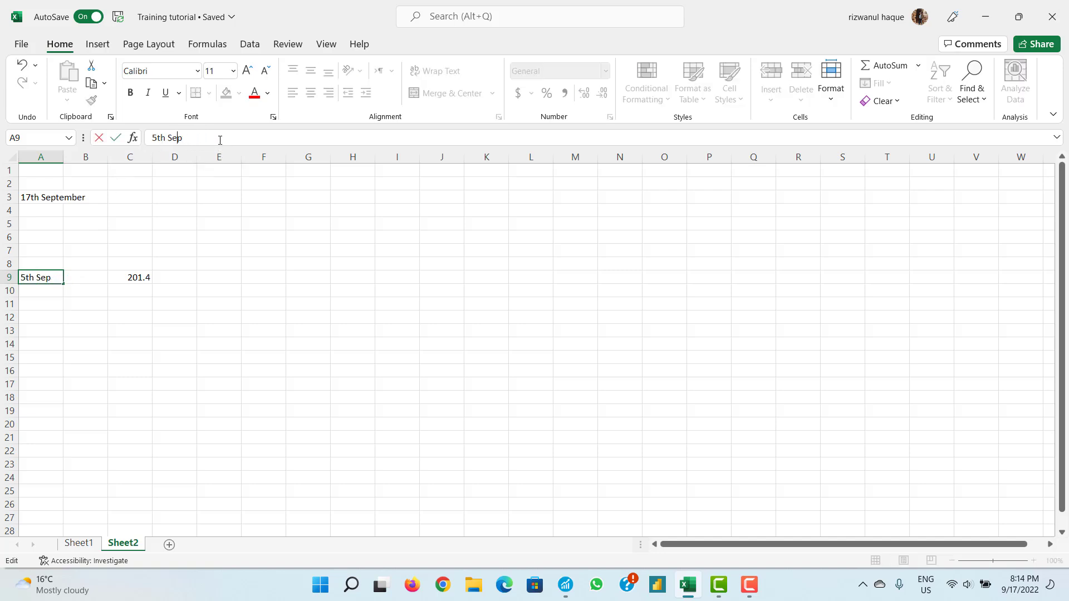
{"action": "type", "text": "February"}
{"action": "left_click", "coordinate": [148, 275]}
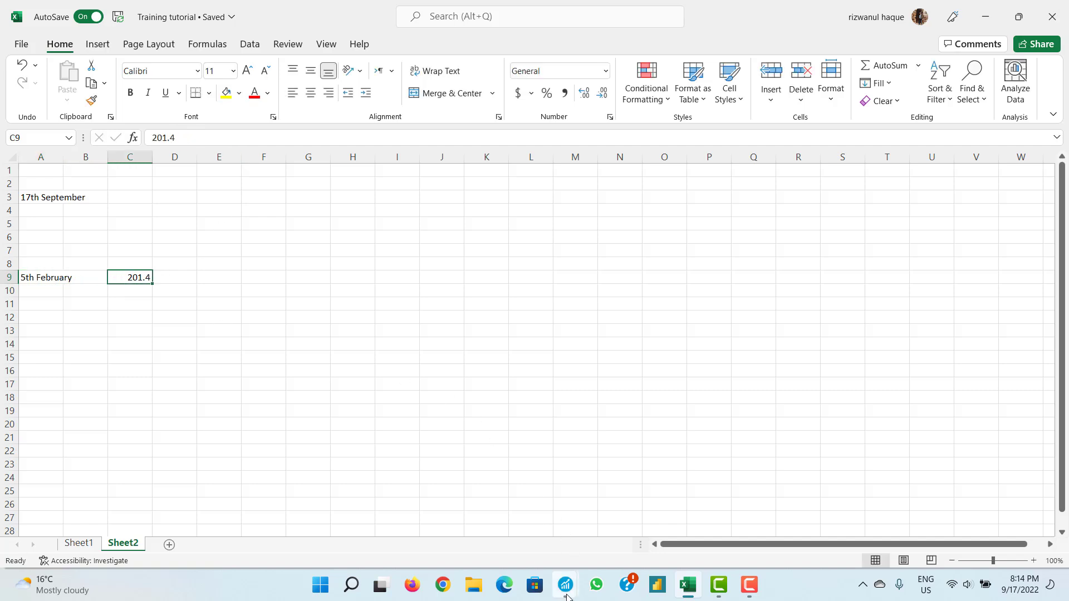
{"action": "mouse_move", "coordinate": [565, 584]}
{"action": "left_click", "coordinate": [594, 543]}
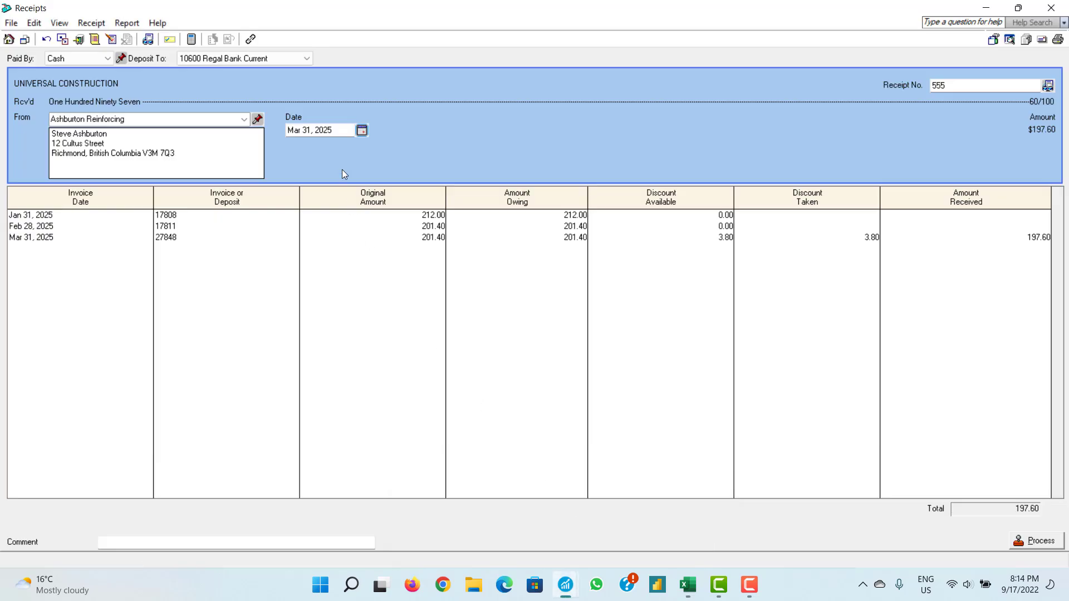
- Date the Ashburton Reinforcing receipt Feb 05, 2025 and tab through the third invoice row to Comment
{"action": "left_click", "coordinate": [362, 130]}
{"action": "left_click", "coordinate": [297, 153]}
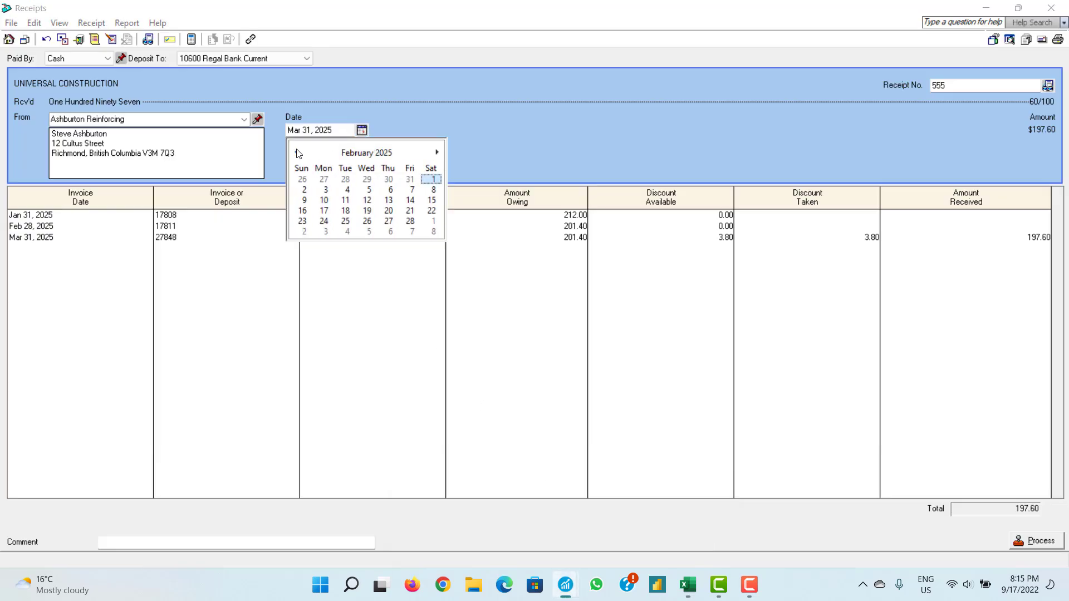
{"action": "left_click", "coordinate": [368, 189]}
{"action": "left_click", "coordinate": [198, 241]}
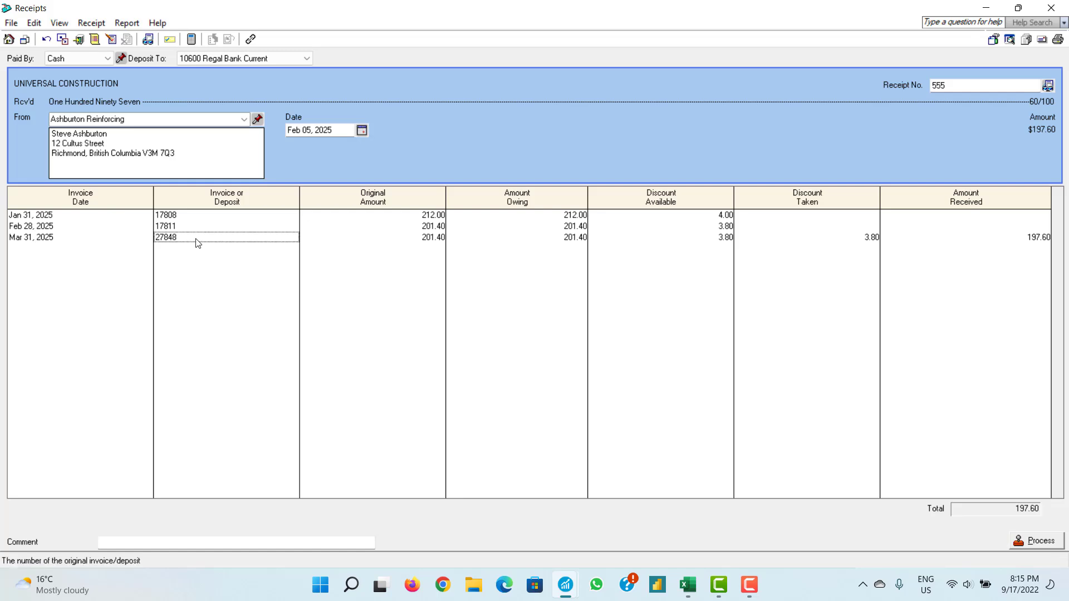
{"action": "key", "text": "Tab"}
{"action": "key", "text": "Tab"}
{"action": "key", "text": "Tab"}
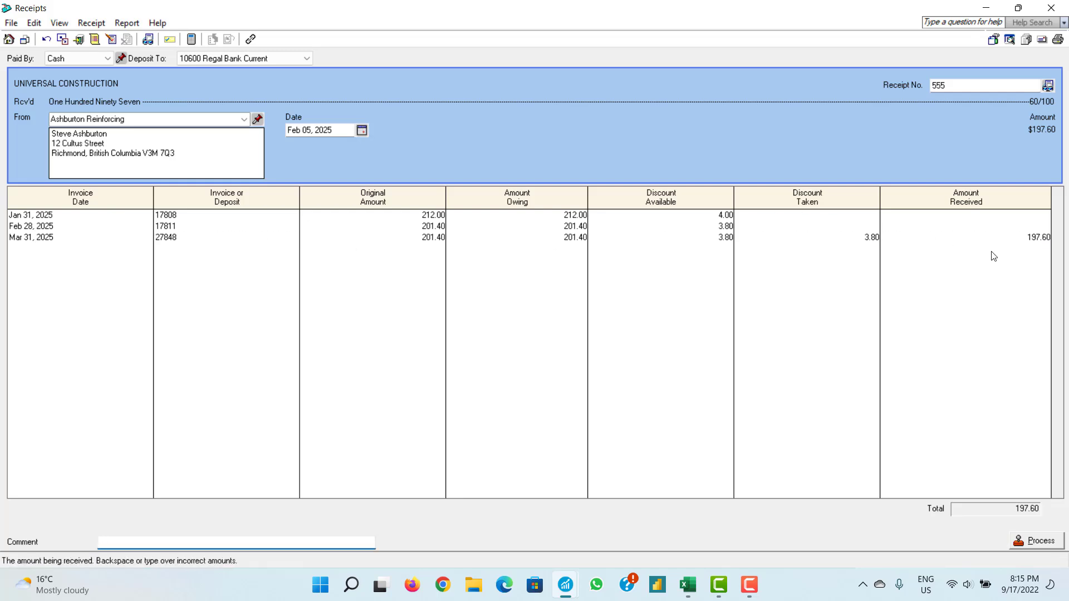
{"action": "left_click", "coordinate": [575, 587]}
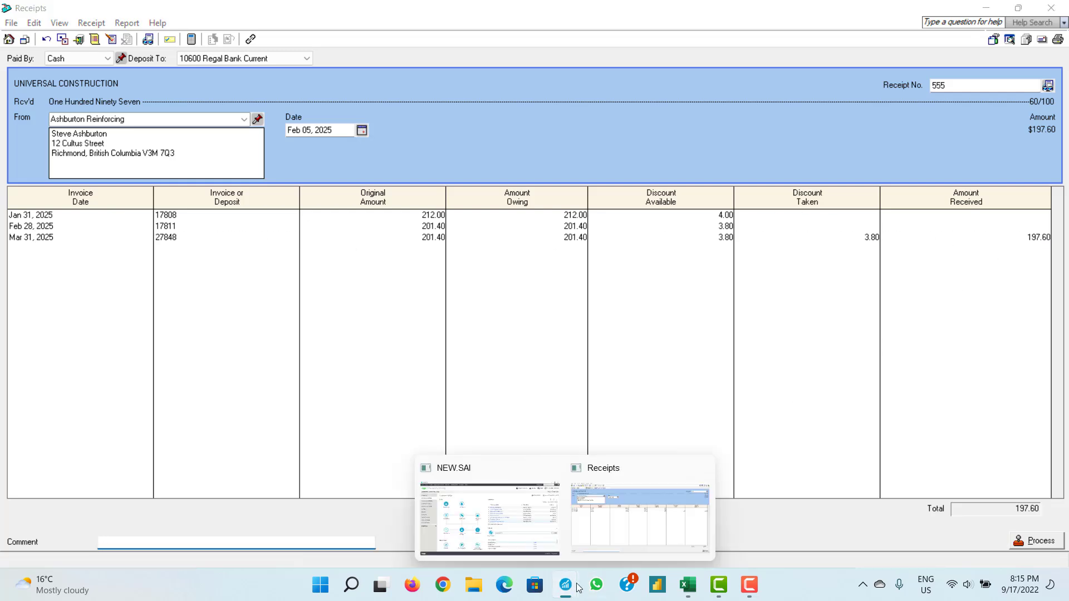
{"action": "left_click", "coordinate": [615, 531]}
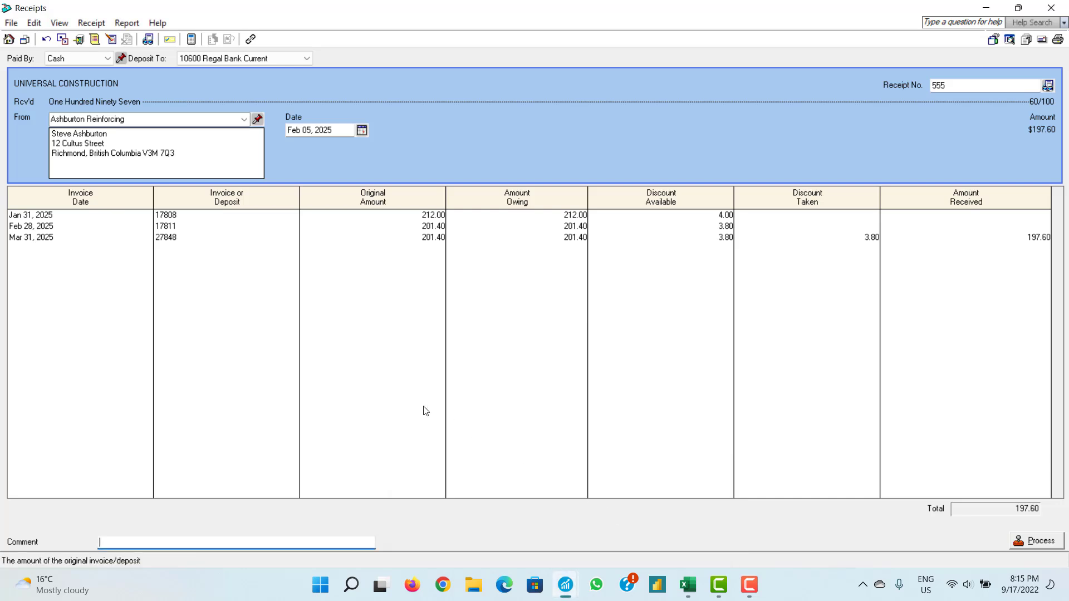
- In the Training tutorial workbook, replace 201.4 in cell C9 with 197.60
{"action": "left_click", "coordinate": [688, 585]}
{"action": "type", "text": "1"}
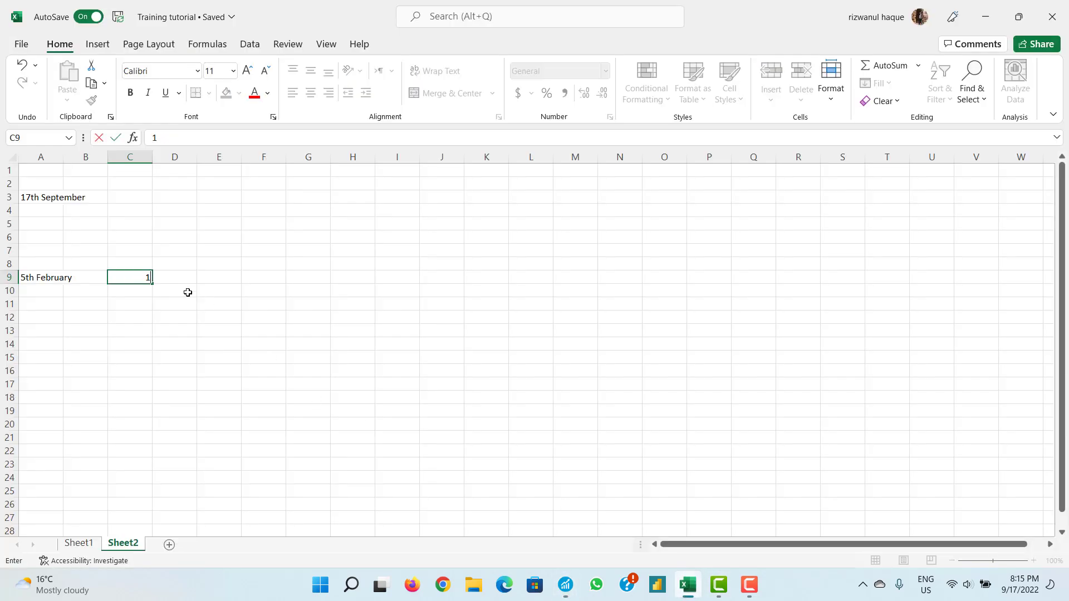
{"action": "type", "text": "97.60"}
{"action": "left_click", "coordinate": [182, 280]}
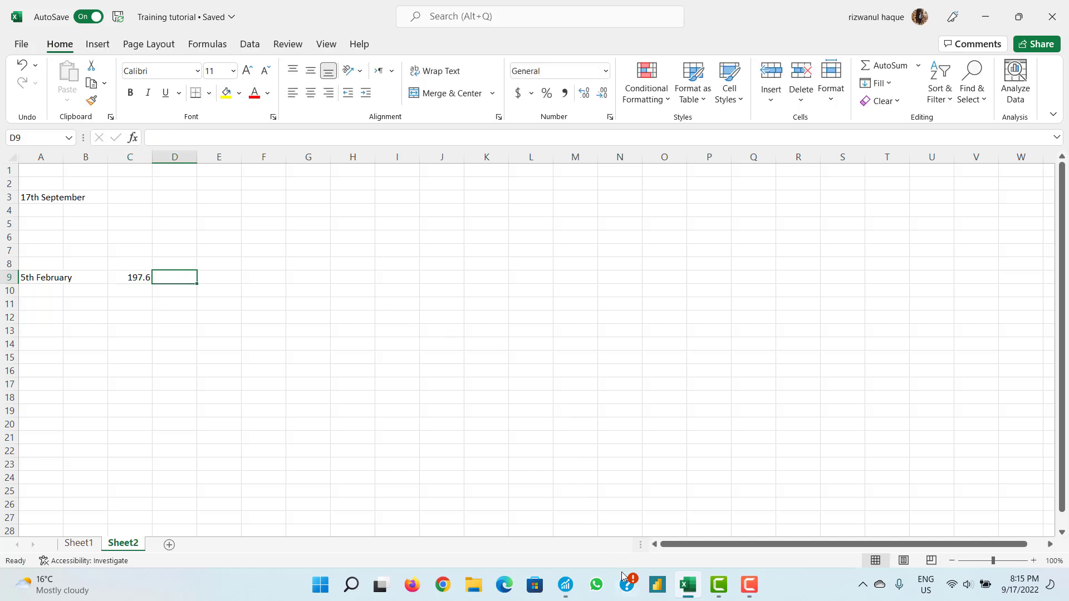
{"action": "left_click", "coordinate": [565, 584]}
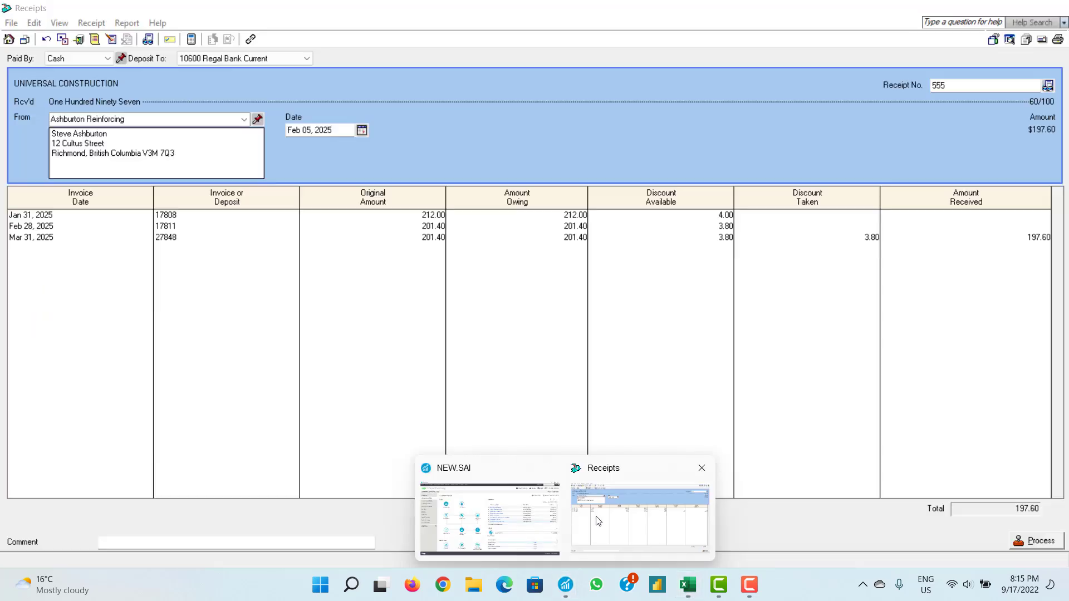
- Post receipt 555 for 197.60, accepting the earlier-date confirmation and the sample-data warning
{"action": "left_click", "coordinate": [597, 520]}
{"action": "left_click", "coordinate": [943, 86]}
{"action": "key", "text": "super+c"}
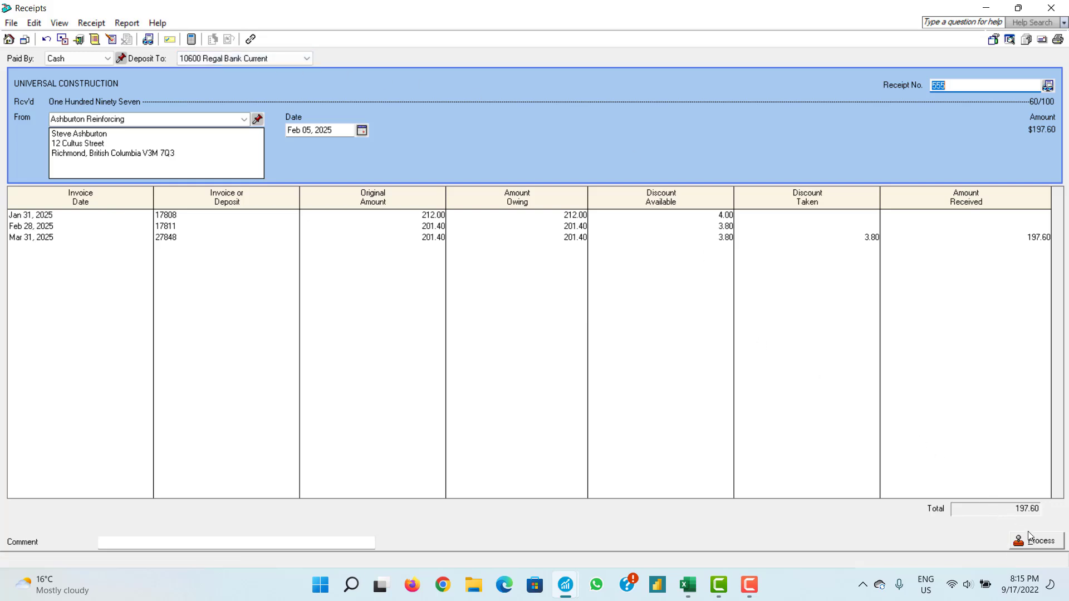
{"action": "left_click", "coordinate": [1033, 544]}
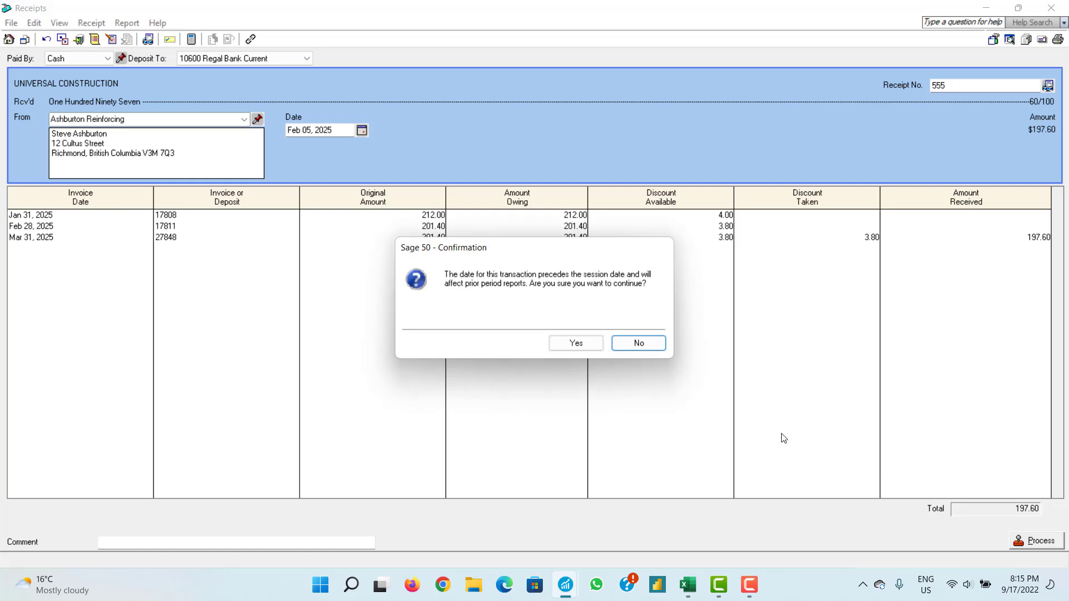
{"action": "left_click", "coordinate": [572, 344]}
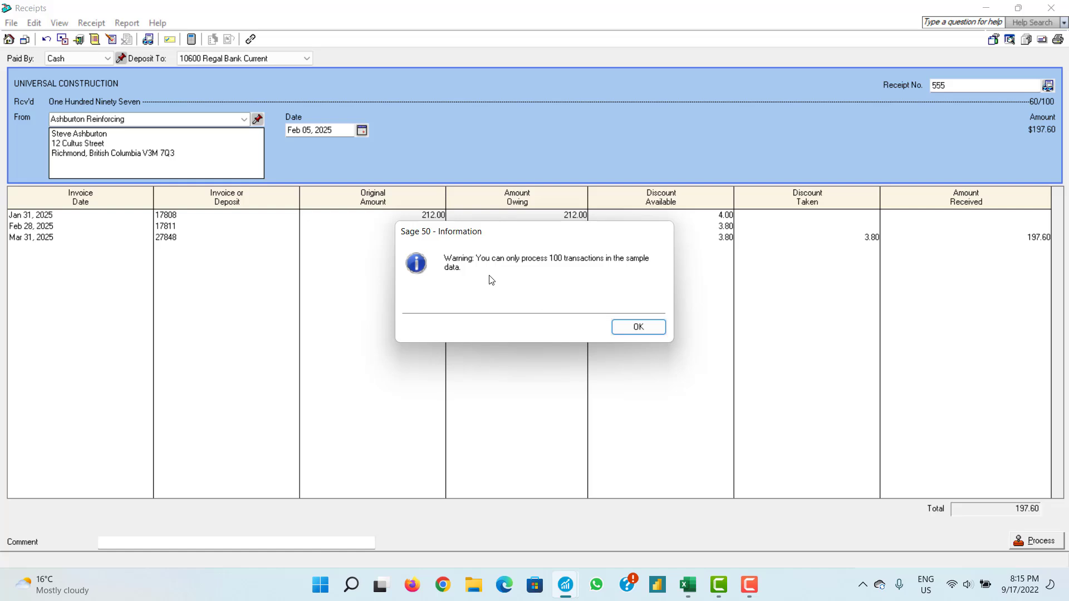
{"action": "left_click", "coordinate": [624, 325]}
- Paste receipt number 555 into D9 and add a 'Receipt number' heading in D1
{"action": "left_click", "coordinate": [688, 584]}
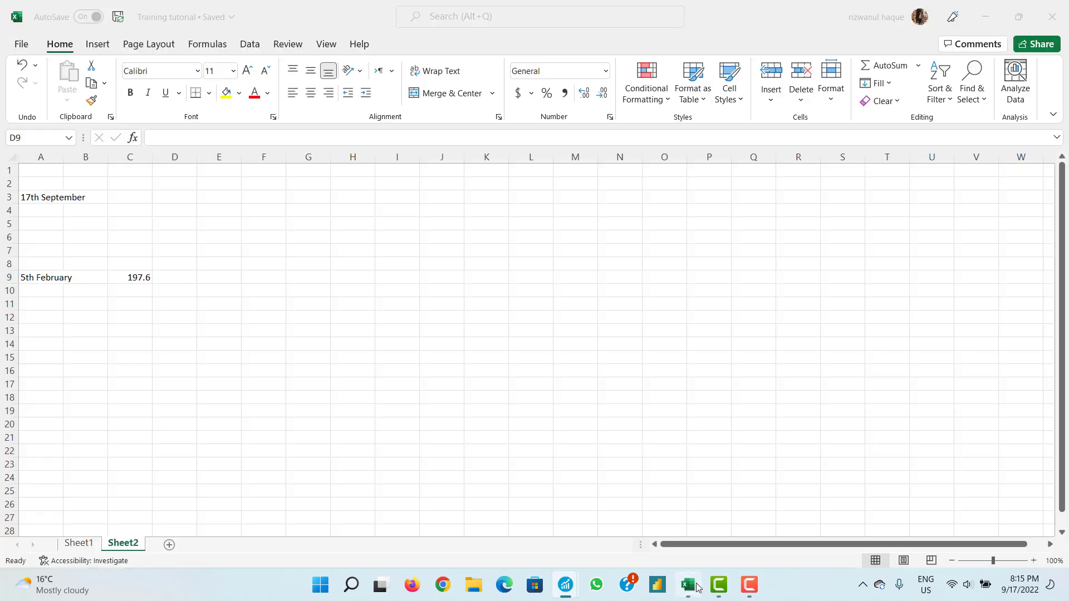
{"action": "right_click", "coordinate": [178, 277]}
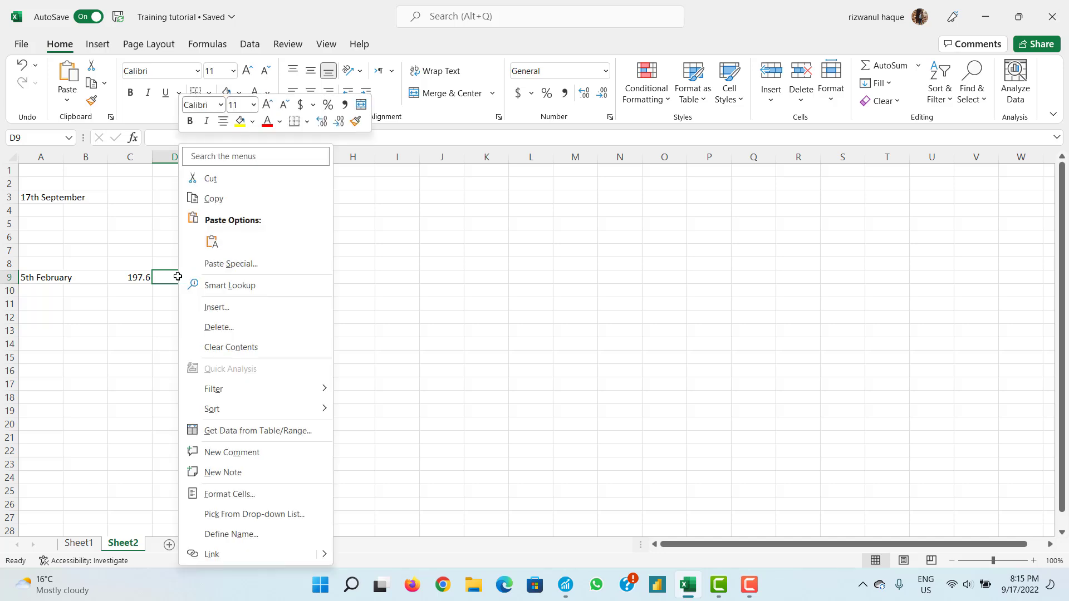
{"action": "left_click", "coordinate": [211, 241]}
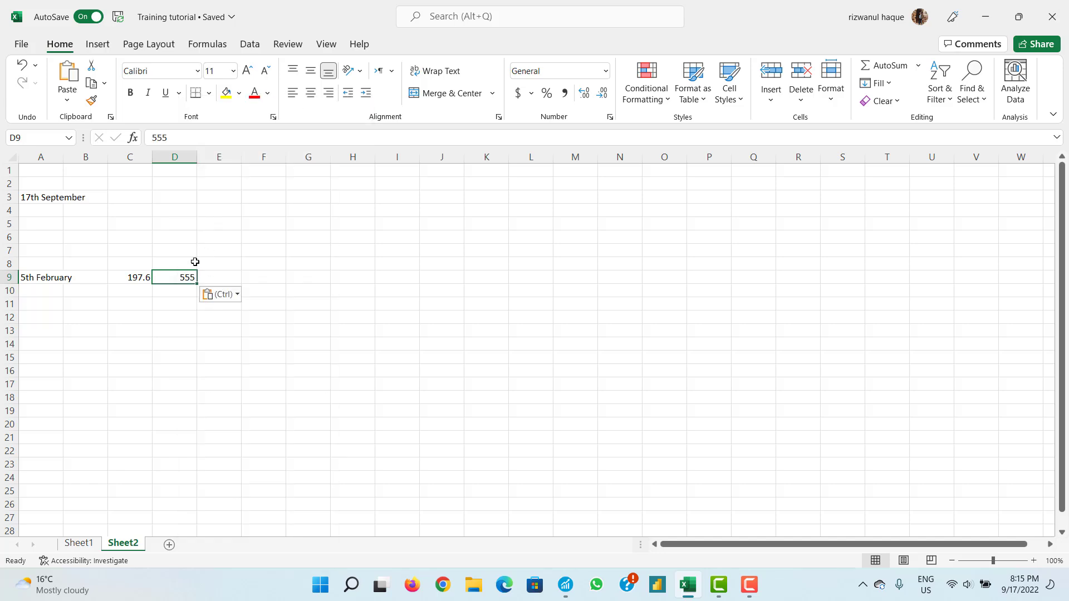
{"action": "left_click", "coordinate": [179, 173]}
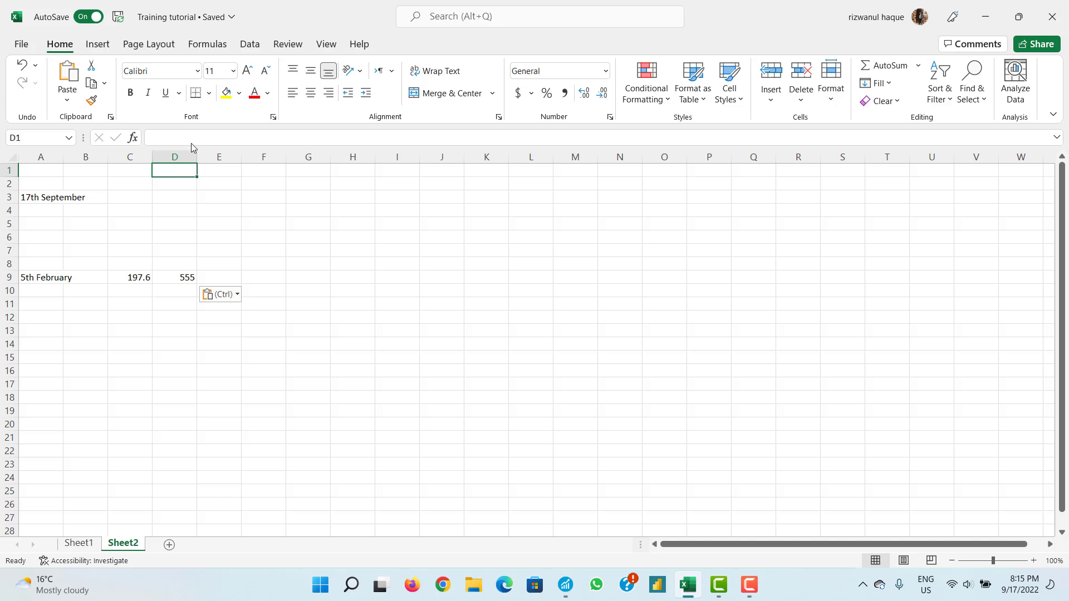
{"action": "type", "text": "Recei"}
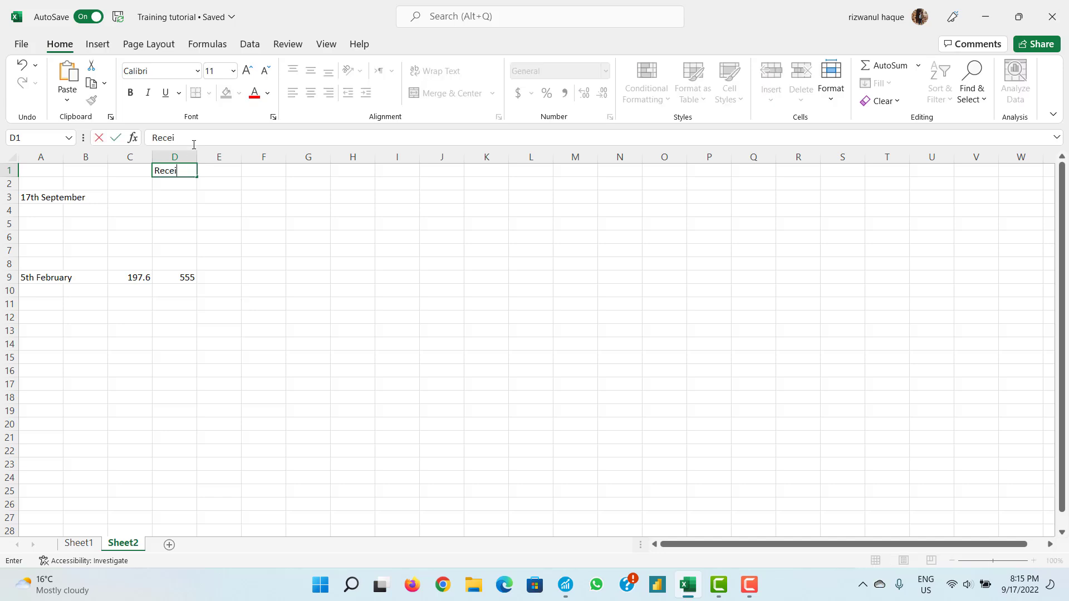
{"action": "type", "text": "pt"}
{"action": "key", "text": "BackSpace"}
{"action": "type", "text": "number"}
{"action": "left_click", "coordinate": [209, 277]}
- Check the row 9 entries (5th February, 197.6) and copy receipt number 555 from D9
{"action": "left_click", "coordinate": [189, 278]}
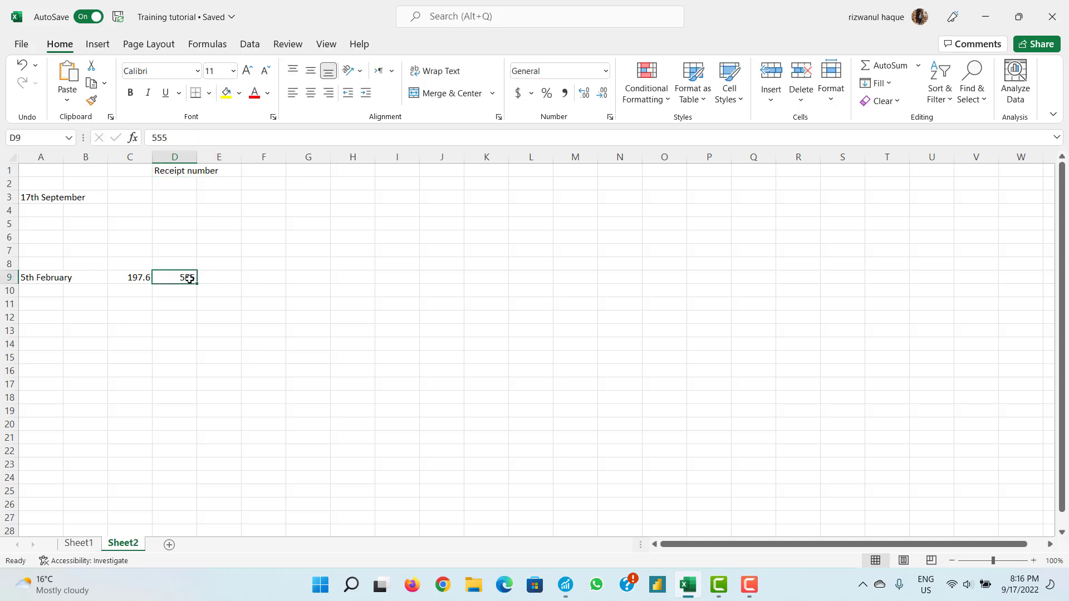
{"action": "left_click", "coordinate": [54, 277]}
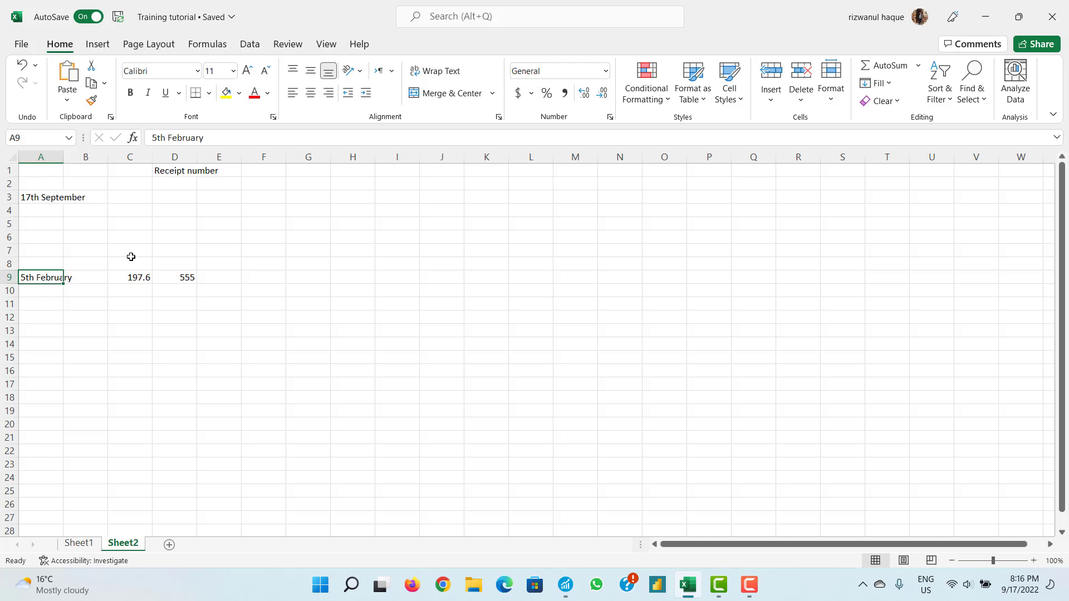
{"action": "left_click", "coordinate": [137, 276]}
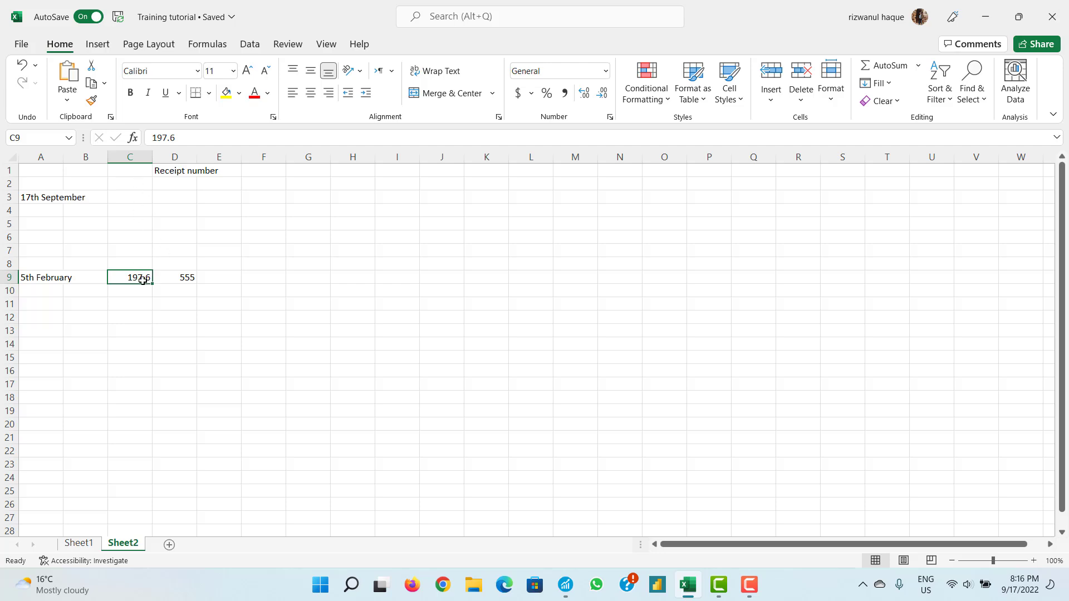
{"action": "left_click", "coordinate": [177, 279]}
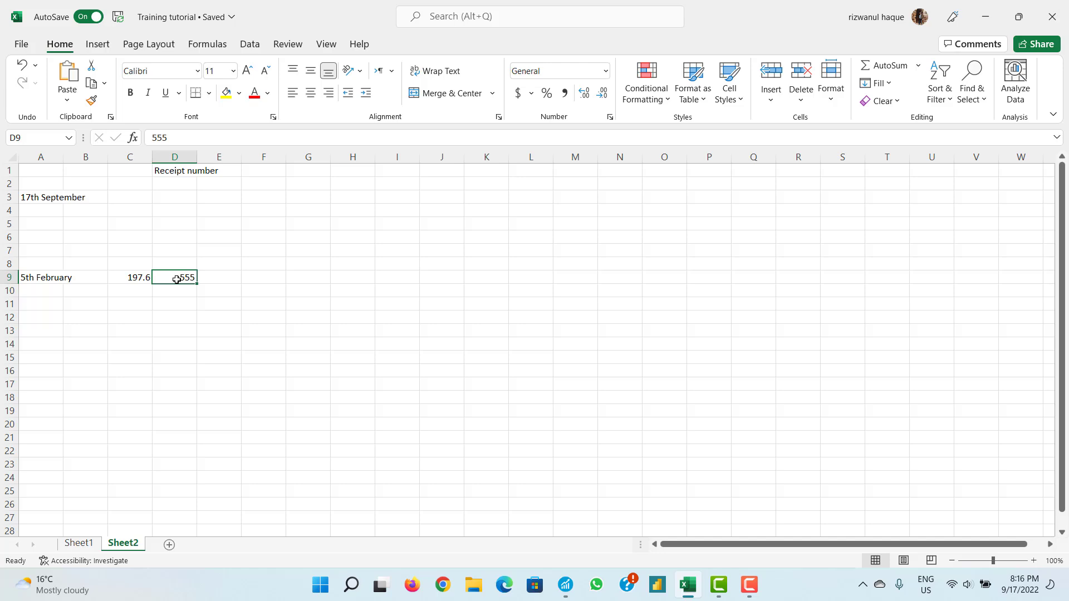
{"action": "key", "text": "ctrl+c"}
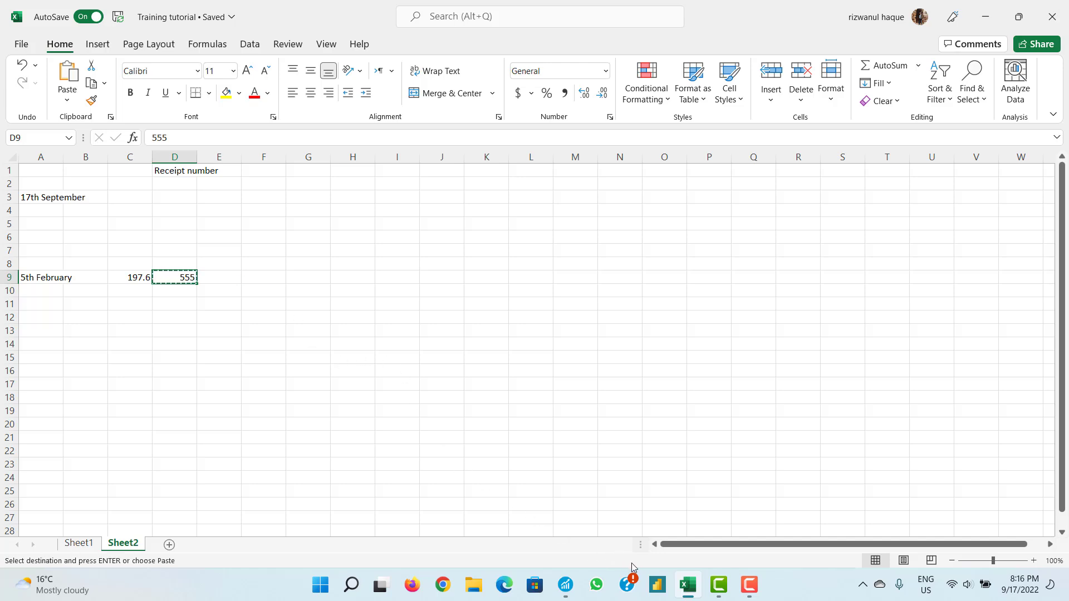
{"action": "left_click", "coordinate": [565, 585]}
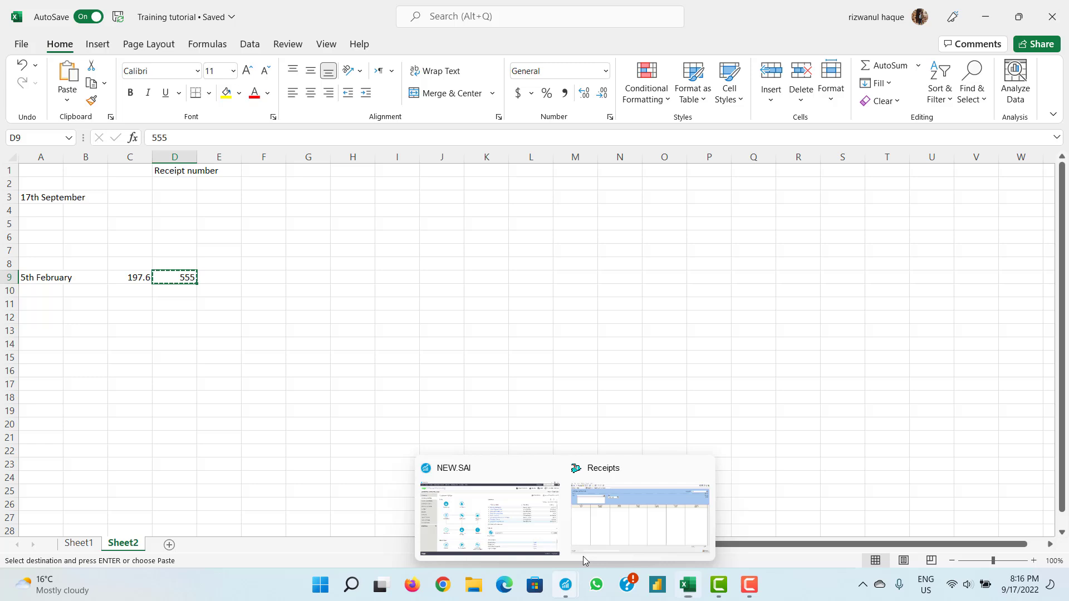
- Search the Receipts window for receipt number 555 to load the posted receipt
{"action": "left_click", "coordinate": [608, 535]}
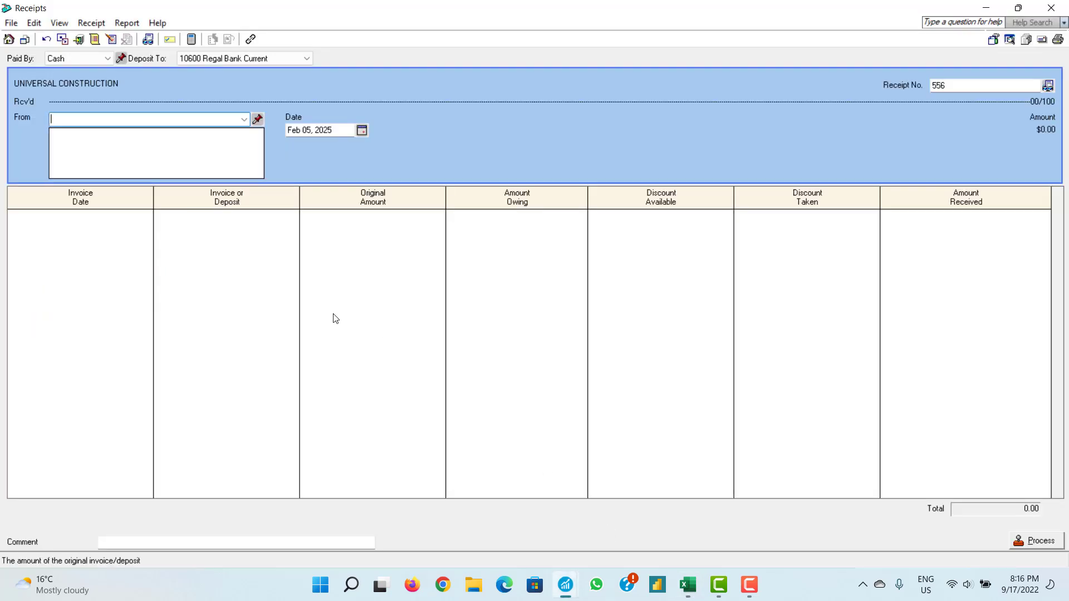
{"action": "left_click", "coordinate": [149, 41]}
{"action": "left_click", "coordinate": [196, 163]}
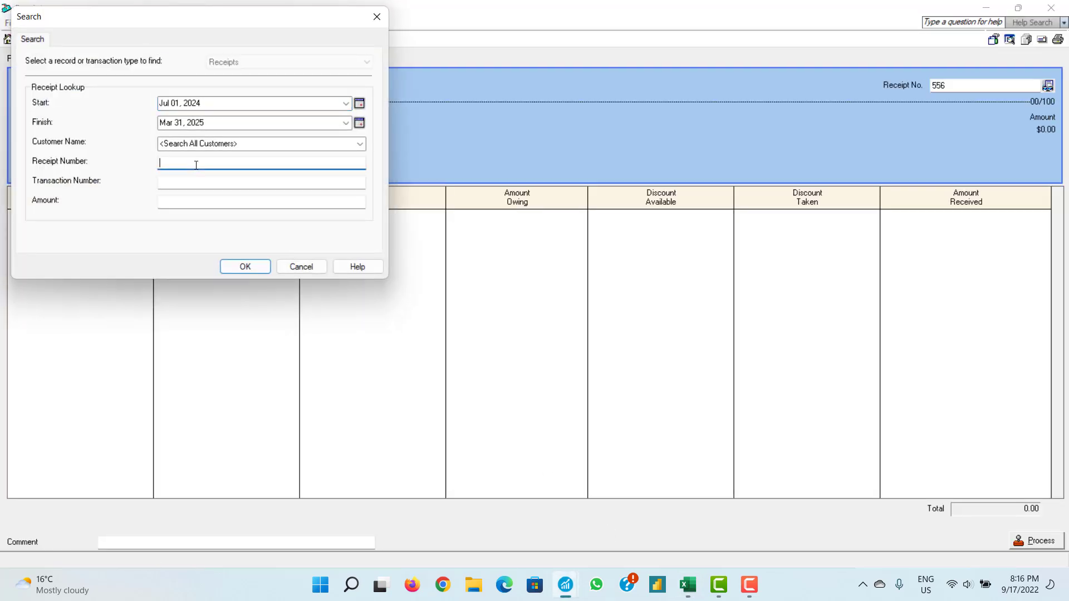
{"action": "type", "text": "555"}
{"action": "left_click", "coordinate": [245, 267]}
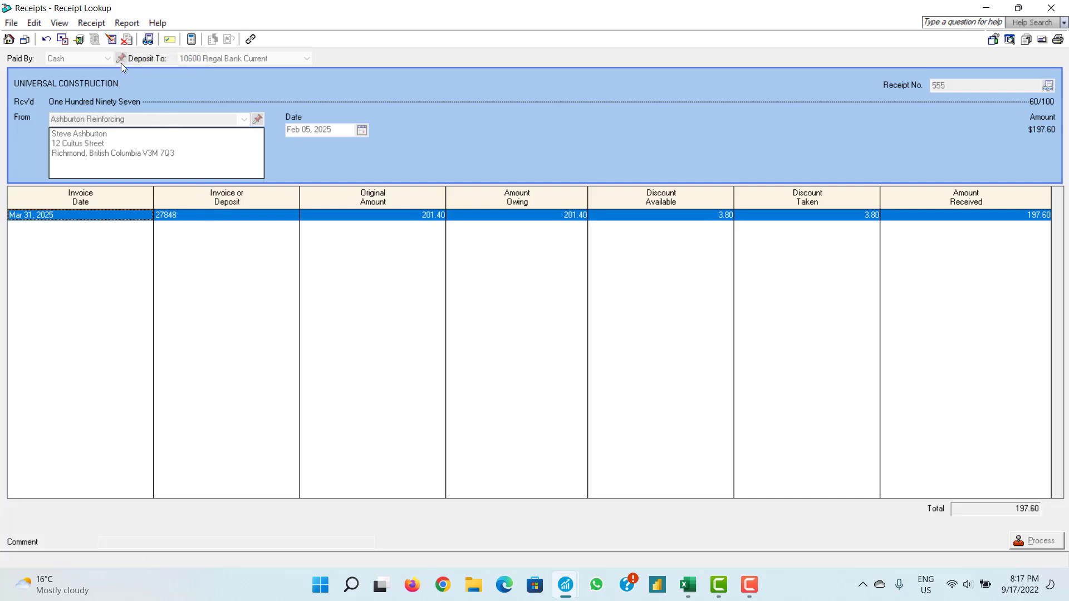
- Put receipt 555 into adjust mode, keeping 10600 Regal Bank Current as the deposit account
{"action": "left_click", "coordinate": [111, 39]}
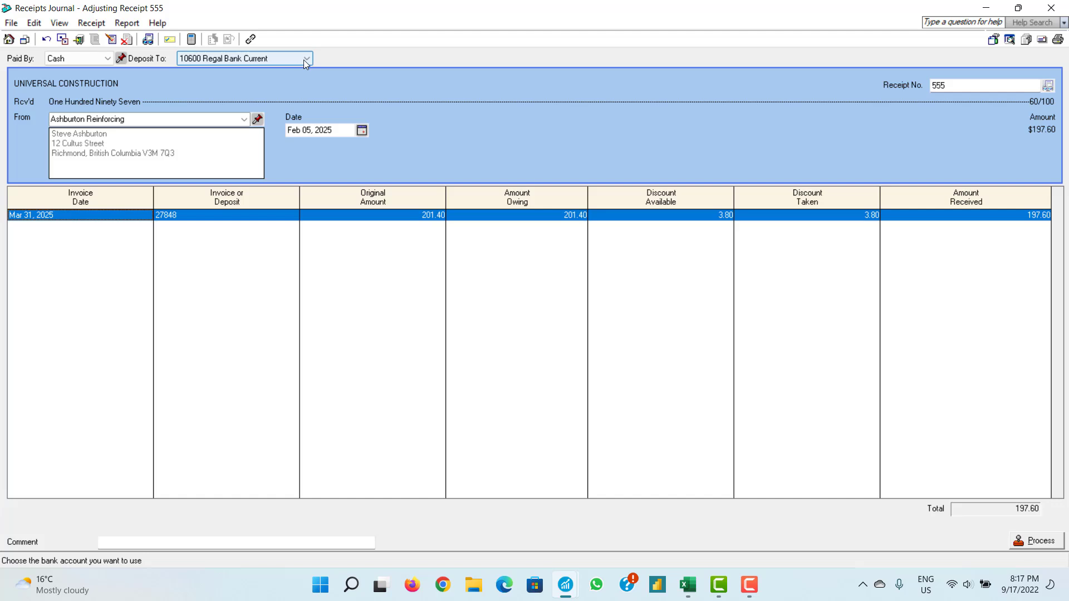
{"action": "left_click", "coordinate": [305, 61]}
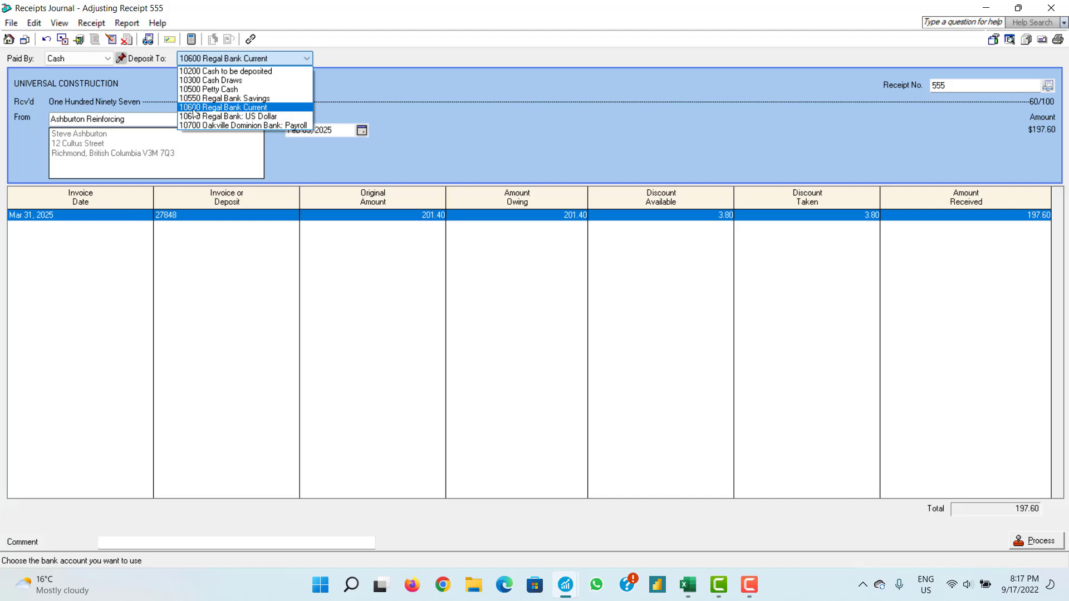
{"action": "left_click", "coordinate": [256, 108]}
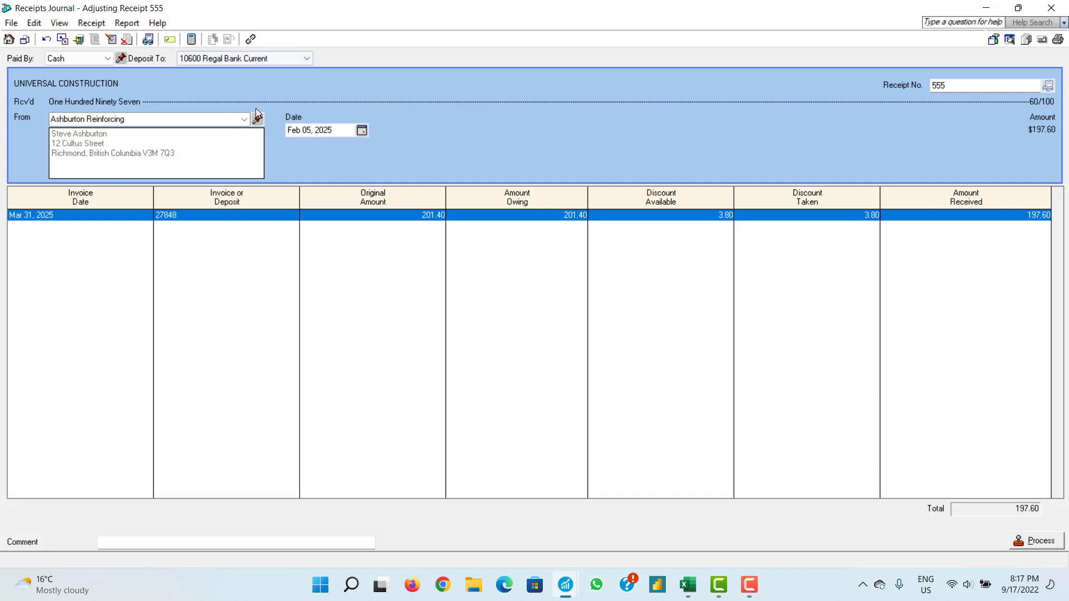
{"action": "left_click", "coordinate": [285, 59]}
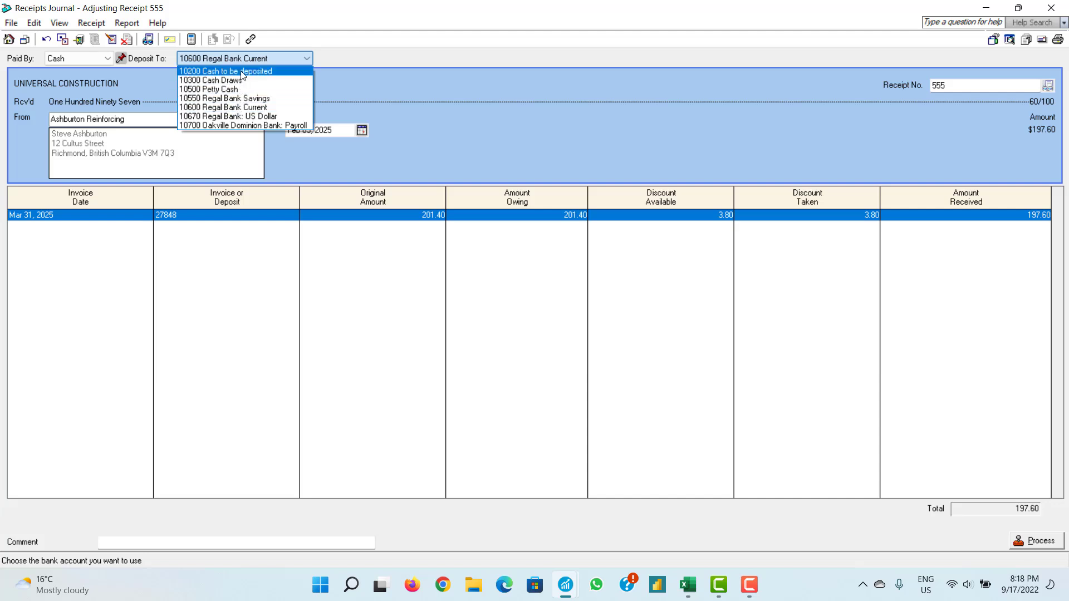
{"action": "left_click", "coordinate": [245, 107]}
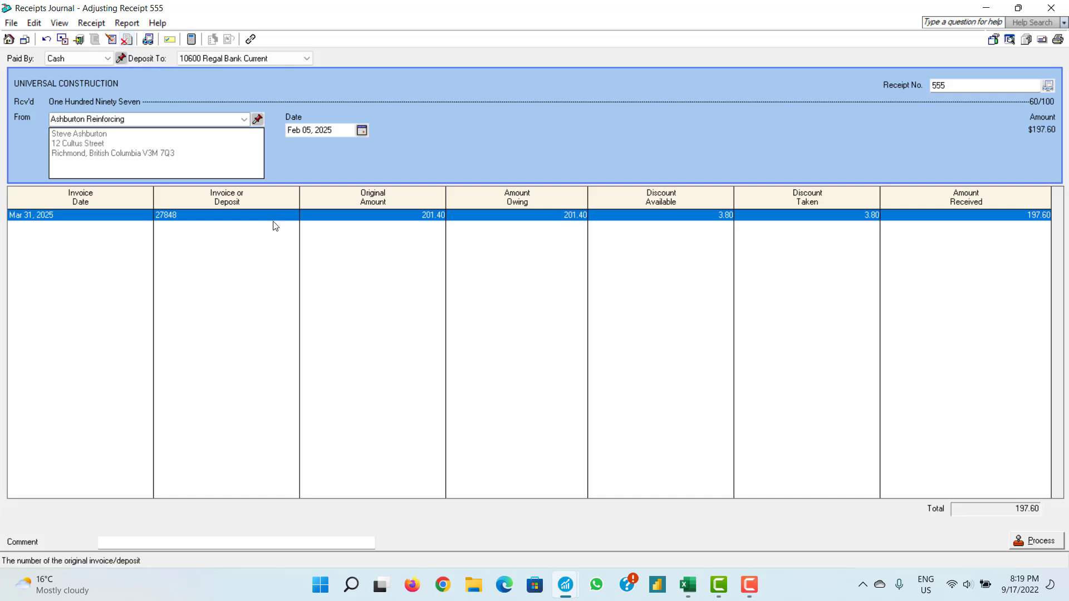
- Change invoice 27848's amount received from 197.60 to 190.00 and post the adjusted receipt
{"action": "left_click", "coordinate": [1037, 215]}
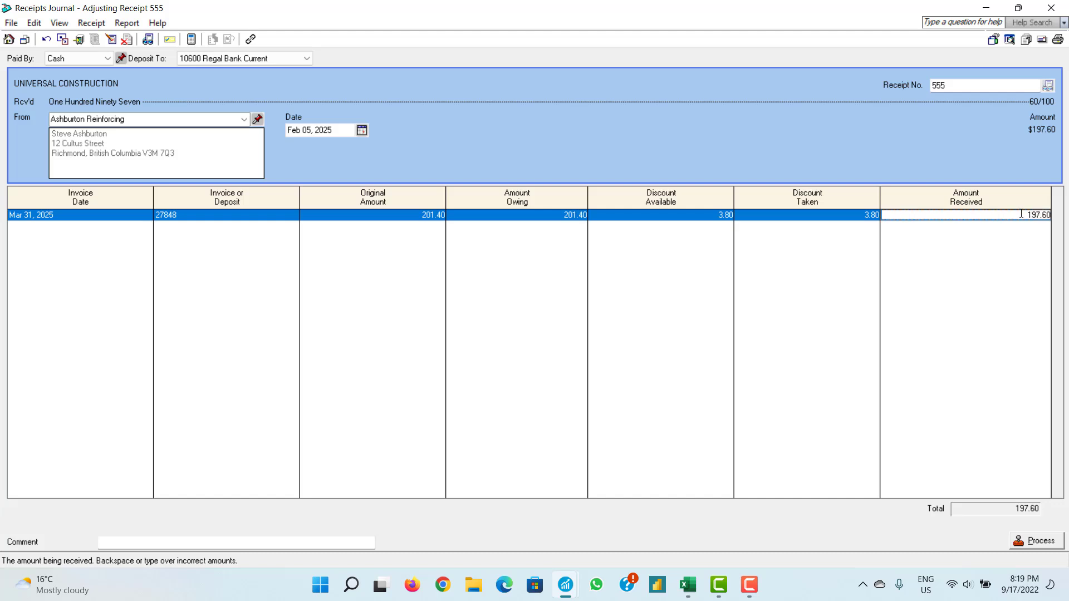
{"action": "left_click_drag", "start_coordinate": [1026, 214], "coordinate": [1050, 215]}
{"action": "key", "text": "BackSpace"}
{"action": "type", "text": "190"}
{"action": "key", "text": "Tab"}
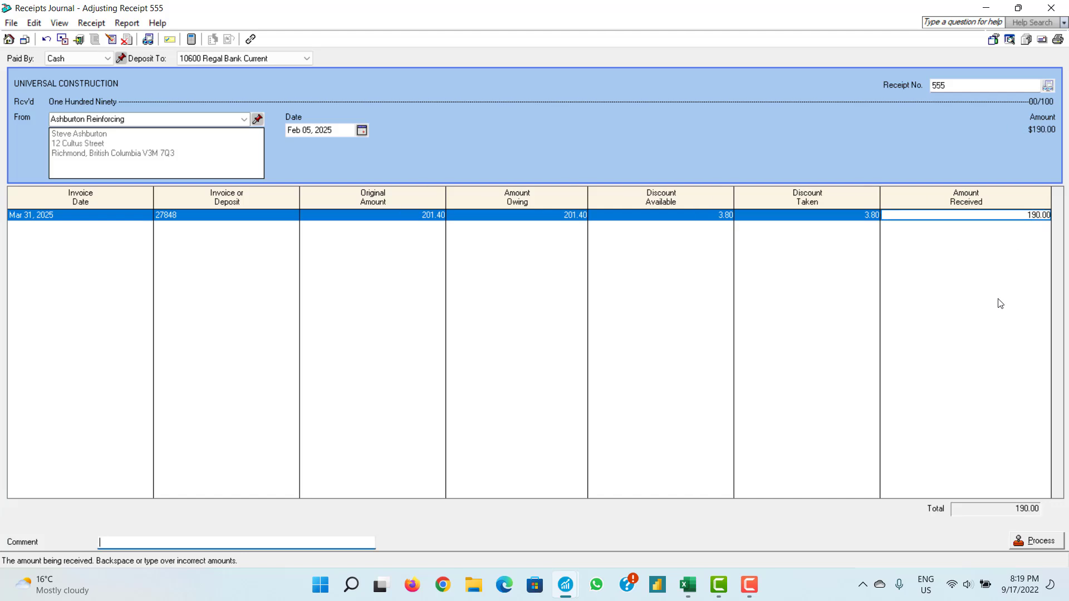
{"action": "left_click", "coordinate": [1022, 543]}
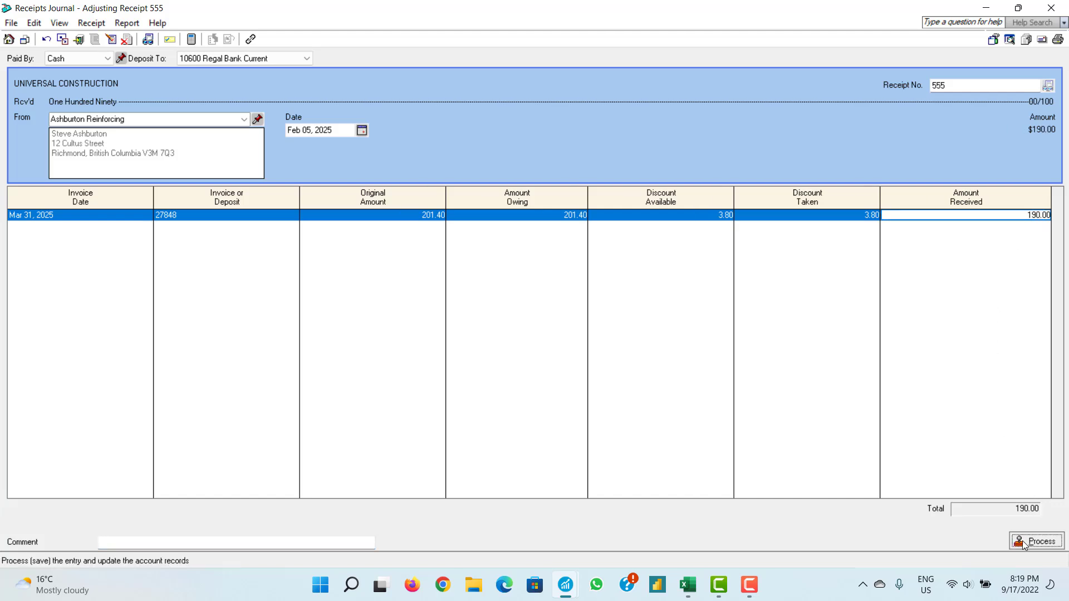
{"action": "left_click", "coordinate": [585, 347]}
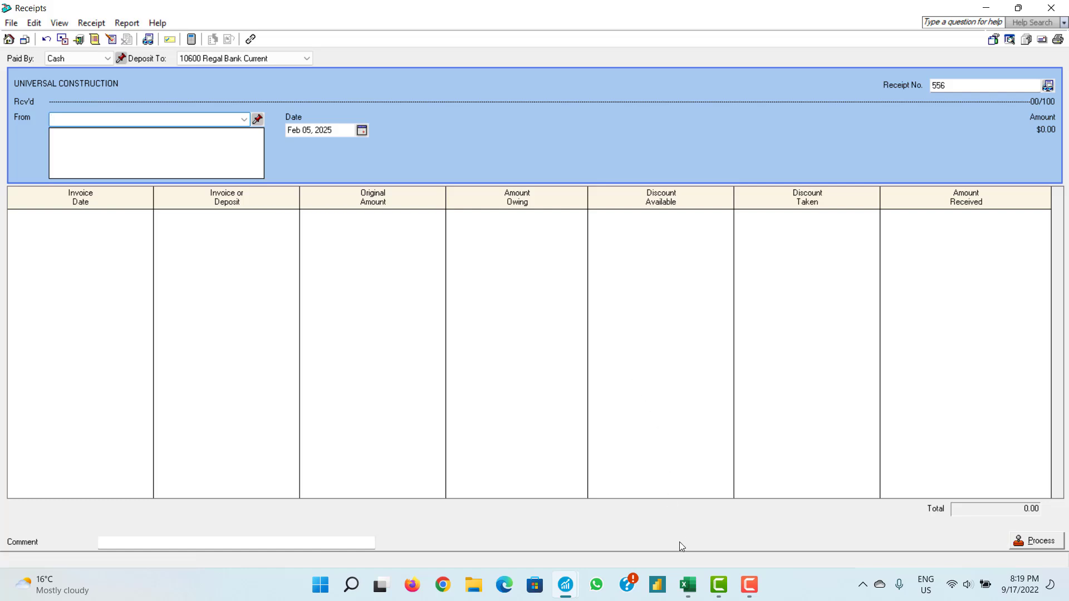
- Look up receipt 555 again and open its sales invoice 27848, now 7.60 owing
{"action": "left_click", "coordinate": [687, 589]}
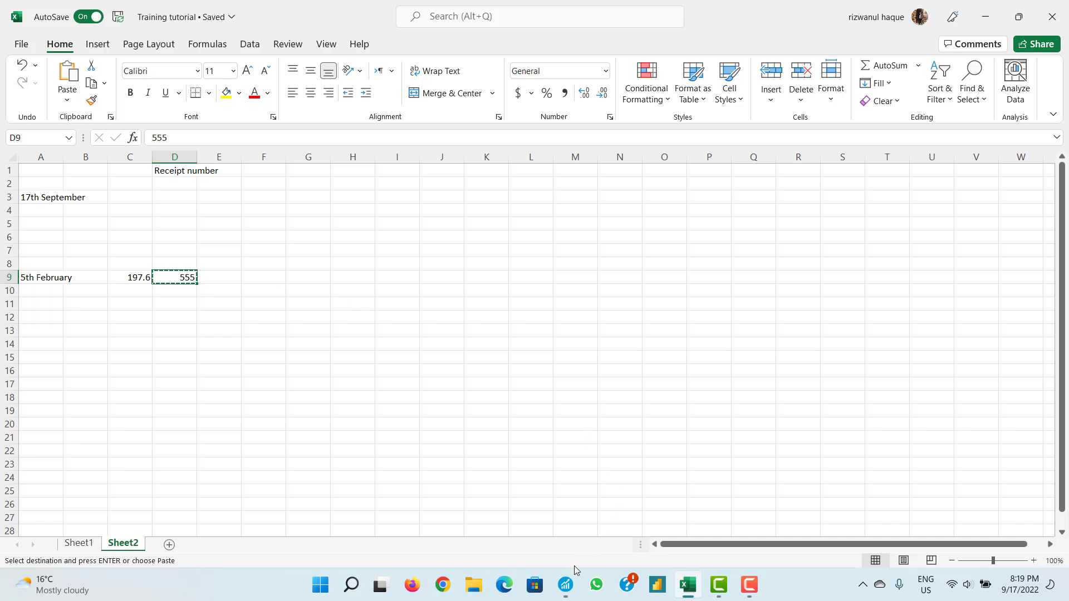
{"action": "mouse_move", "coordinate": [566, 586]}
{"action": "left_click", "coordinate": [629, 514]}
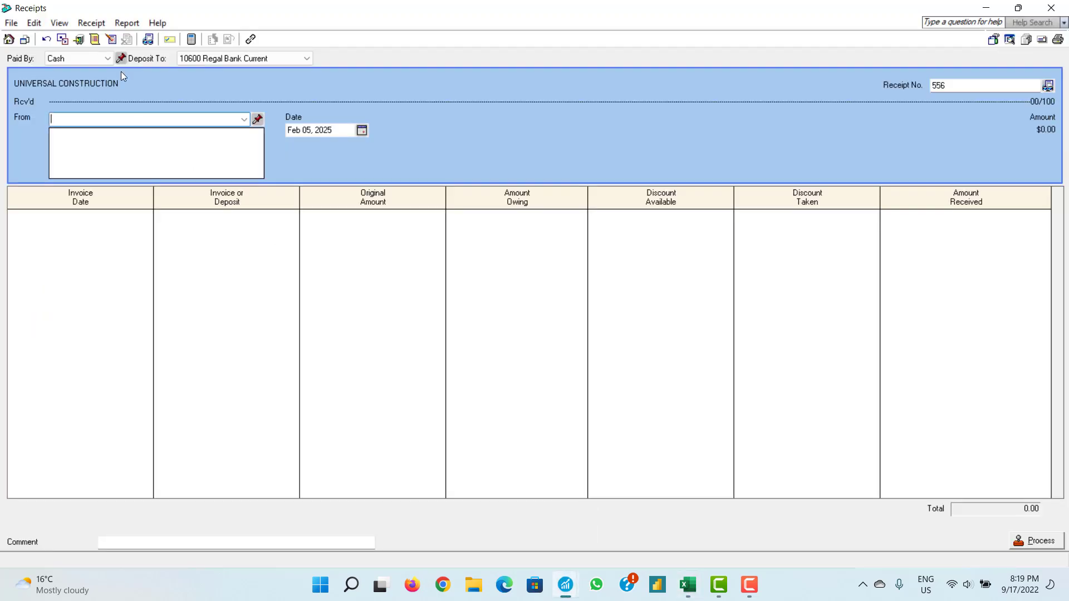
{"action": "left_click", "coordinate": [147, 39]}
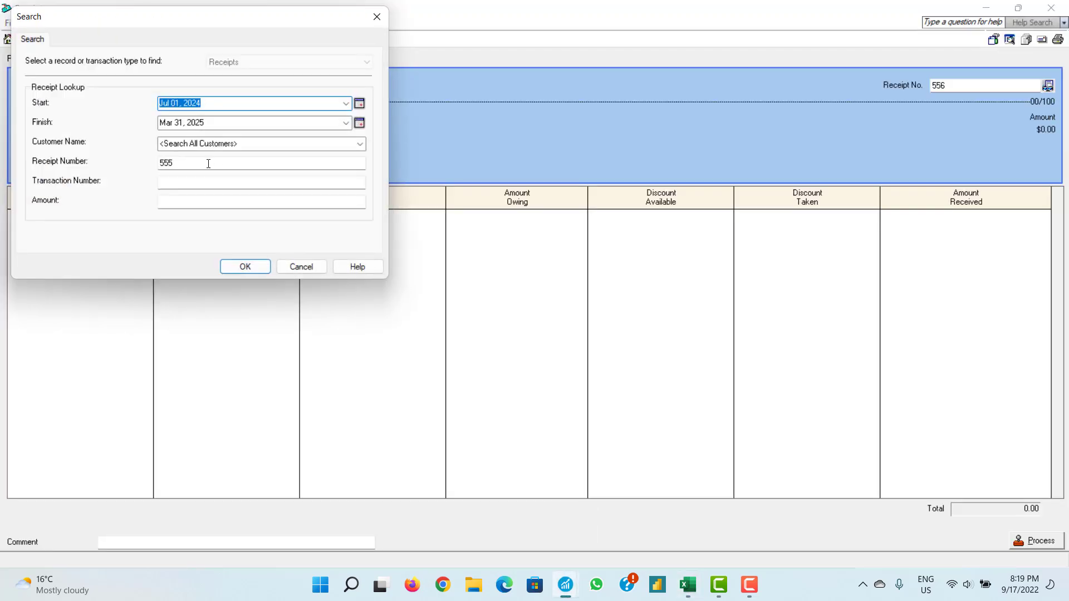
{"action": "left_click_drag", "start_coordinate": [210, 162], "coordinate": [154, 162]}
{"action": "type", "text": "5"}
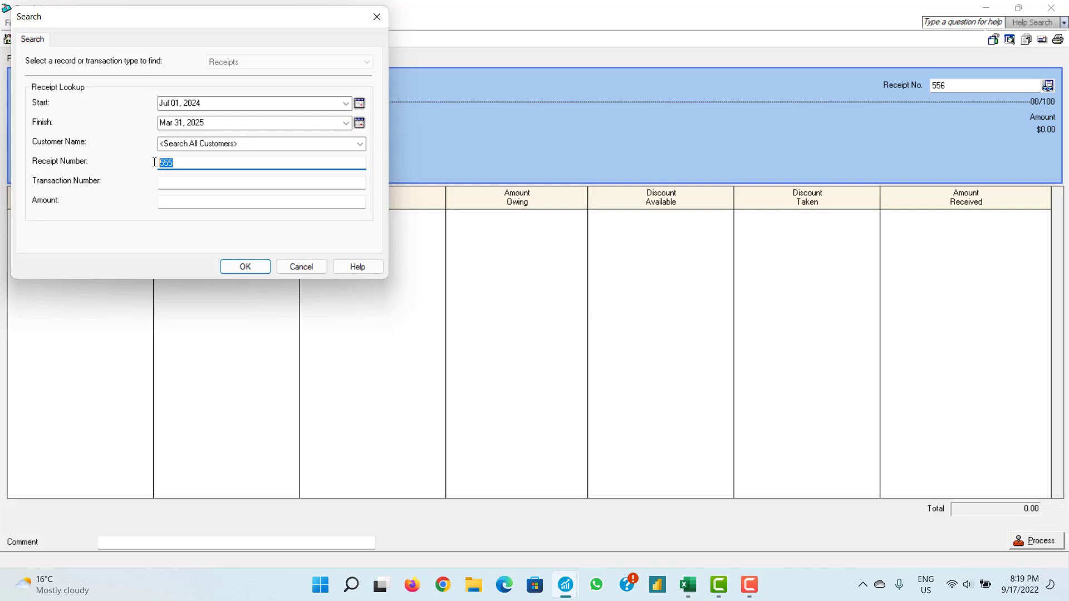
{"action": "left_click", "coordinate": [237, 266]}
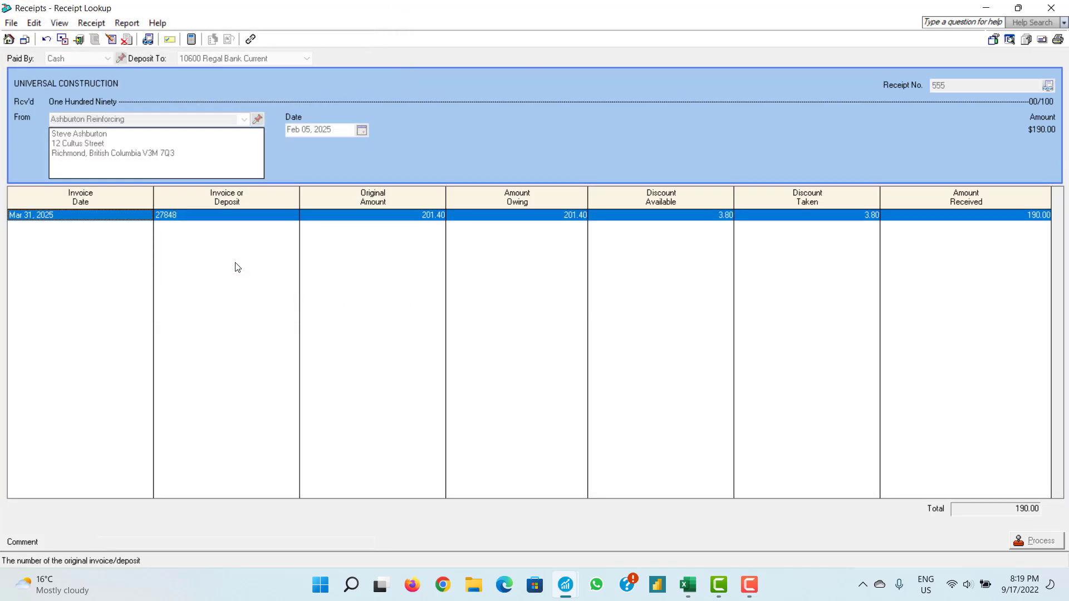
{"action": "double_click", "coordinate": [178, 216]}
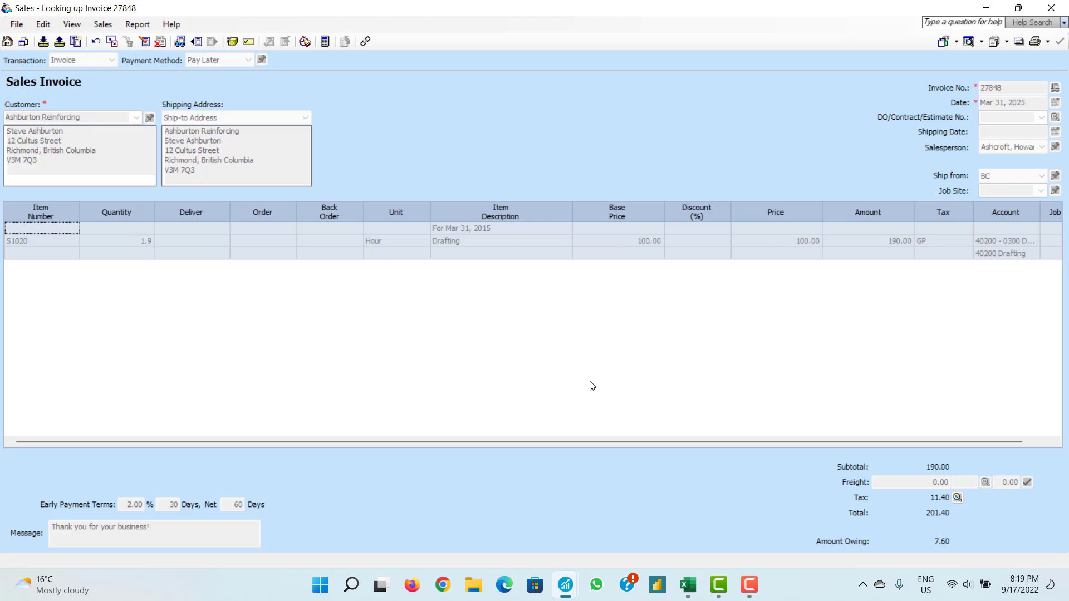
{"action": "left_click", "coordinate": [688, 584]}
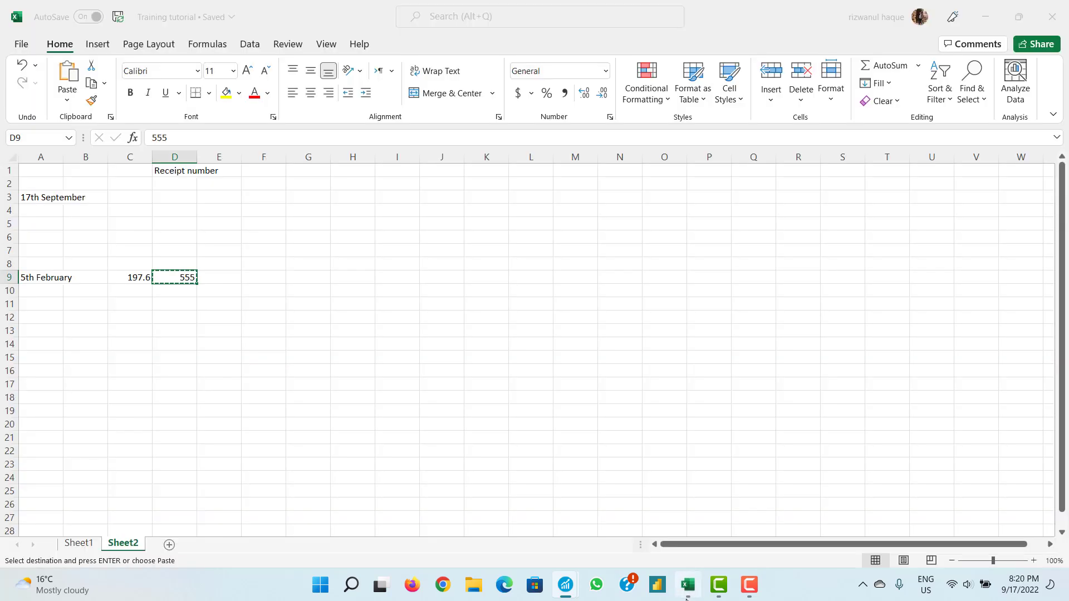
{"action": "left_click", "coordinate": [149, 278]}
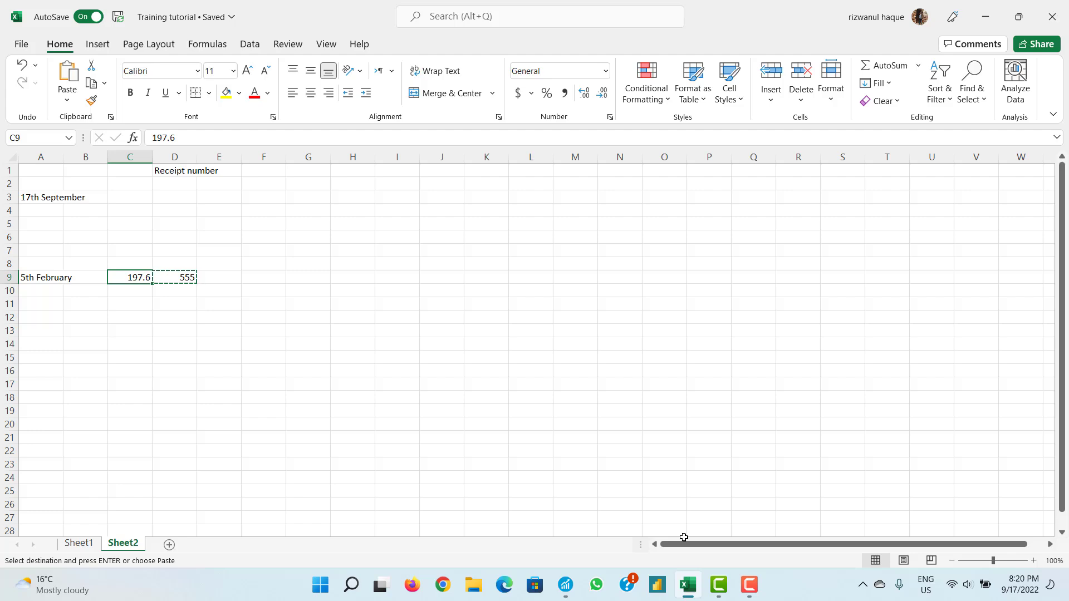
{"action": "left_click", "coordinate": [688, 584]}
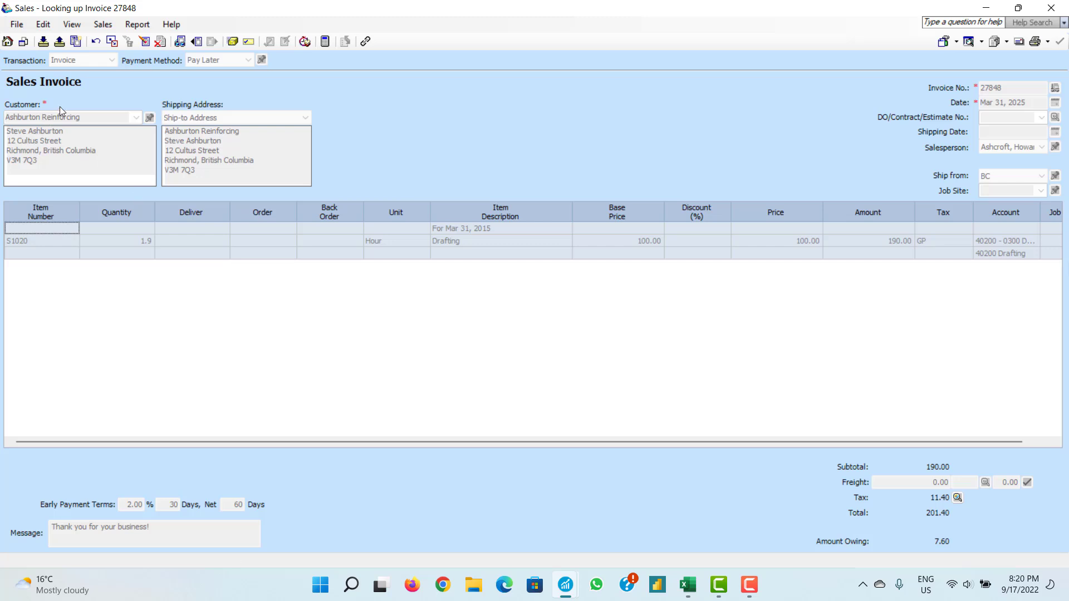
- Open invoice 27848 for adjustment with Ashburton Reinforcing as customer, and close the Receipt Lookup window
{"action": "left_click", "coordinate": [144, 43]}
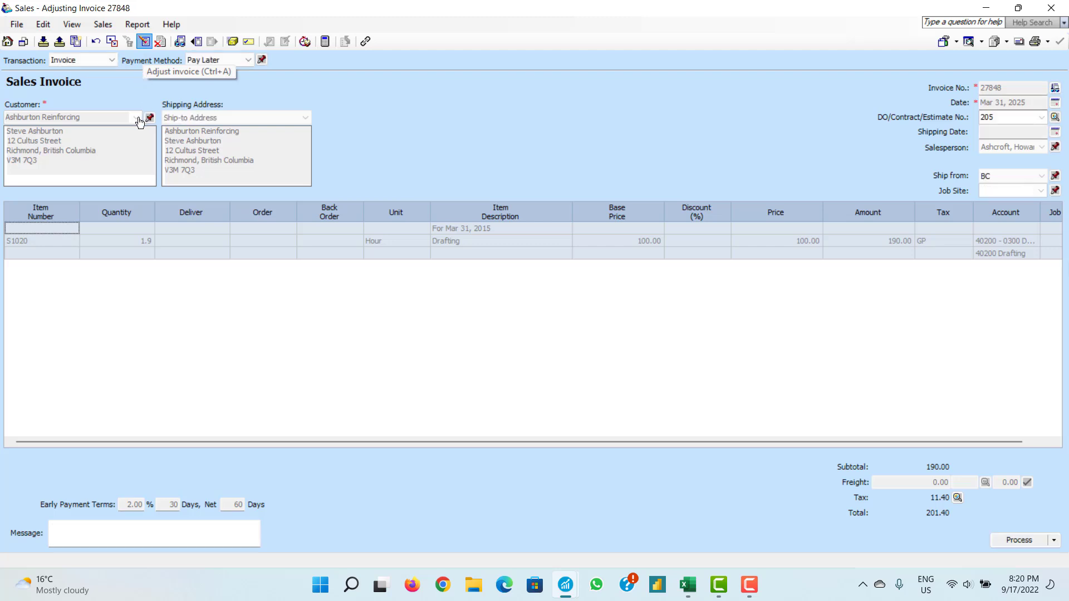
{"action": "left_click", "coordinate": [137, 117]}
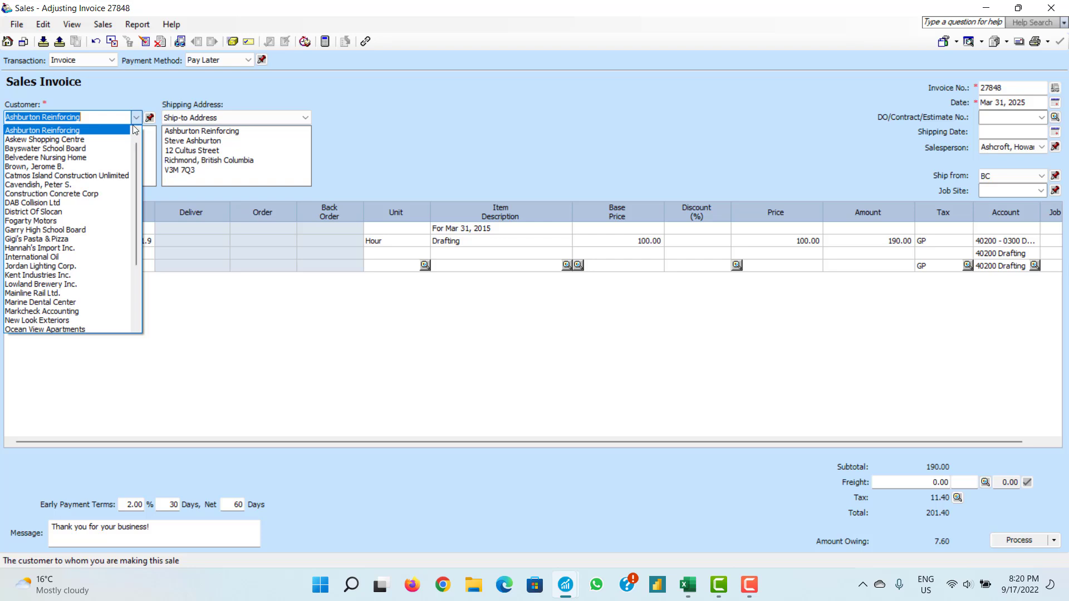
{"action": "left_click", "coordinate": [130, 130]}
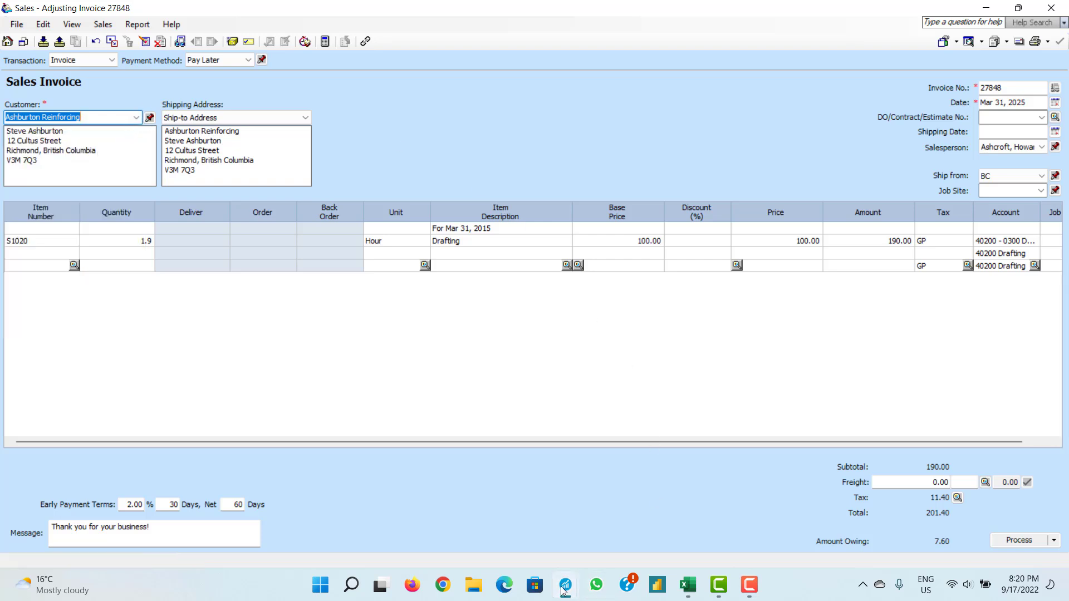
{"action": "mouse_move", "coordinate": [563, 589]}
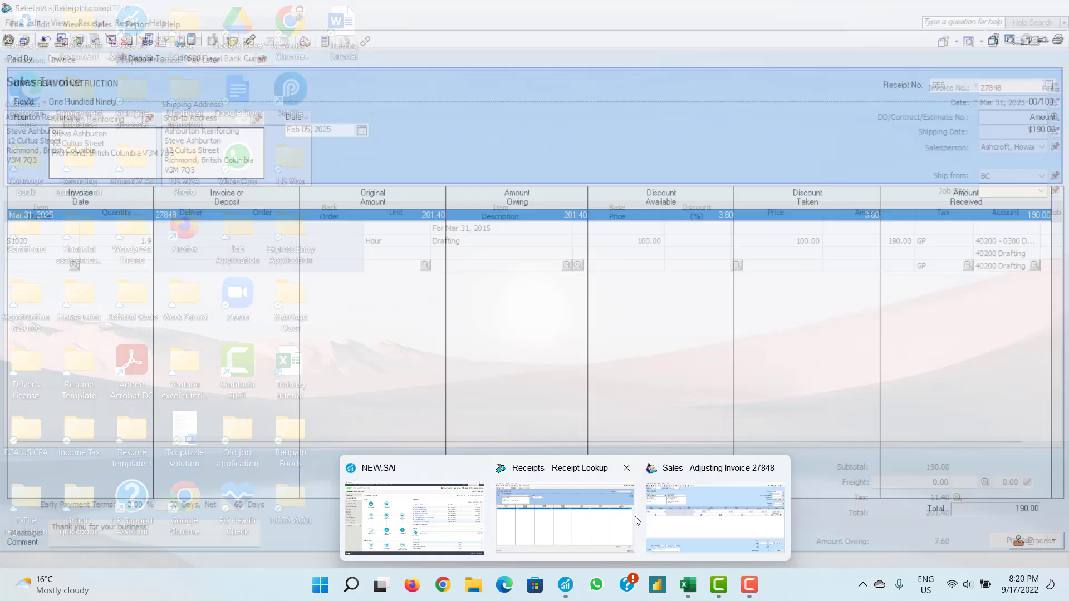
{"action": "left_click", "coordinate": [634, 519]}
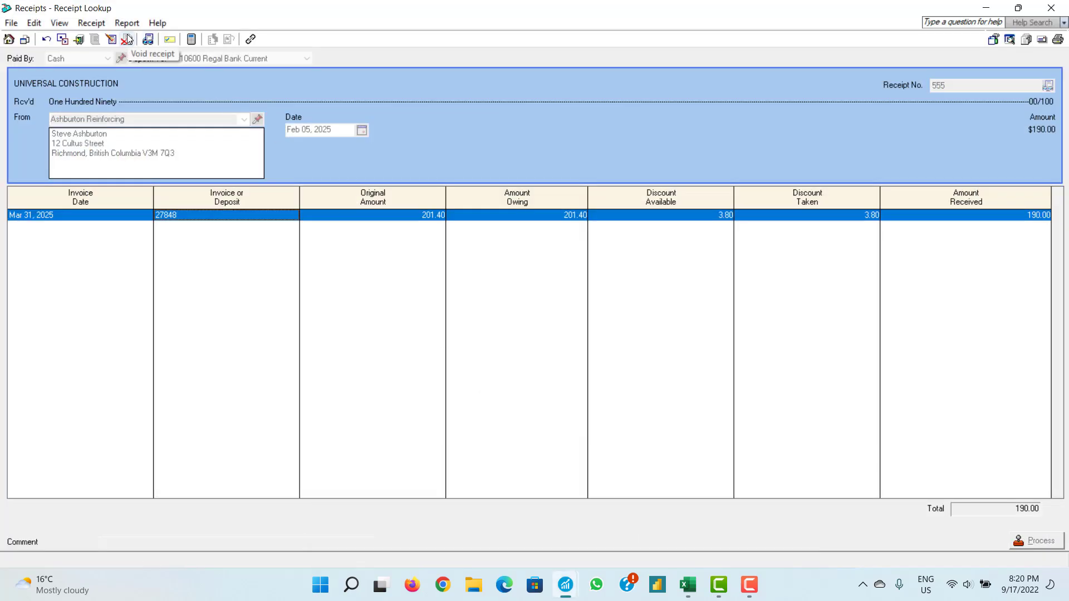
{"action": "left_click", "coordinate": [1047, 5]}
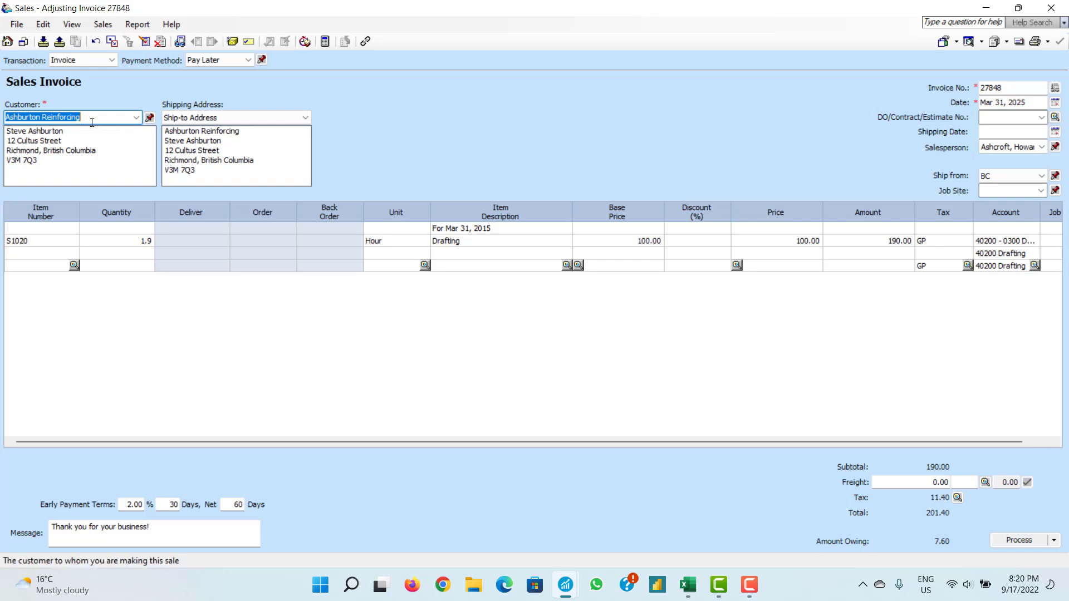
- Close invoice 27848, discarding the adjustment without saving
{"action": "left_click", "coordinate": [135, 117]}
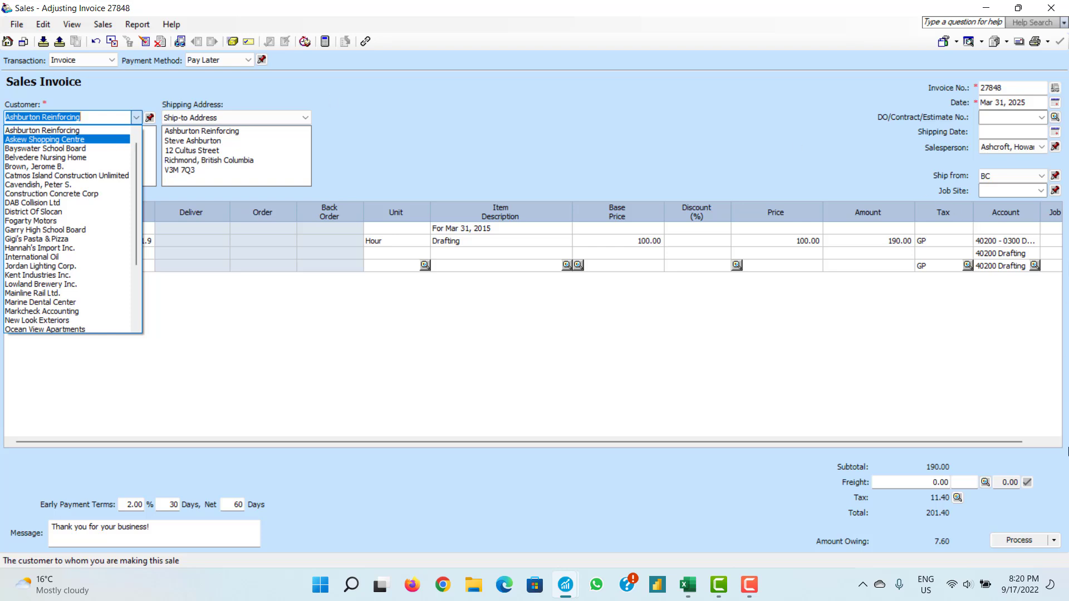
{"action": "left_click", "coordinate": [586, 134]}
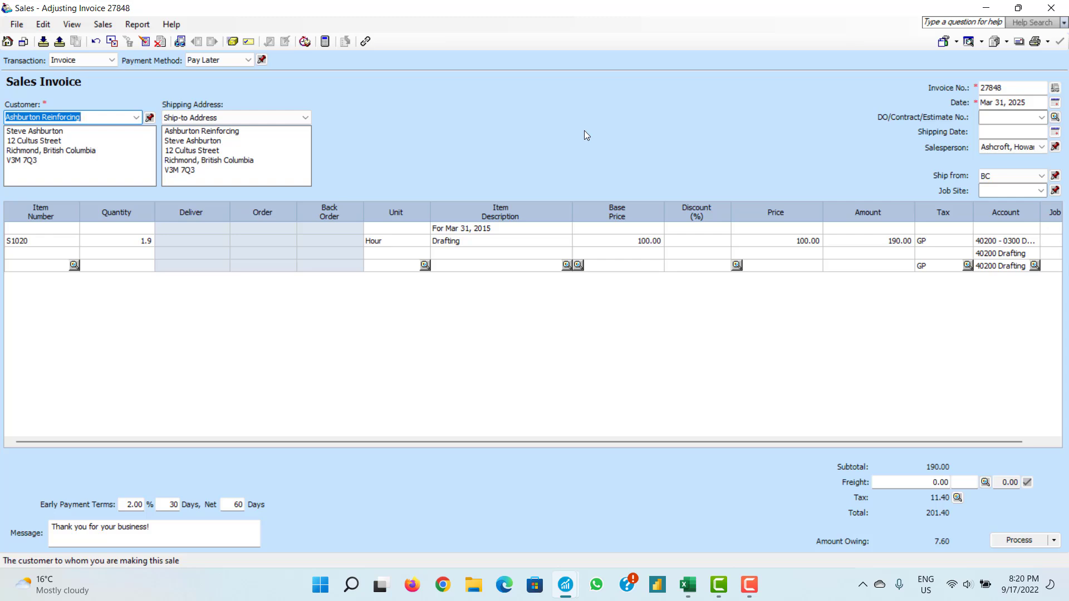
{"action": "left_click", "coordinate": [1051, 8]}
{"action": "left_click", "coordinate": [599, 330]}
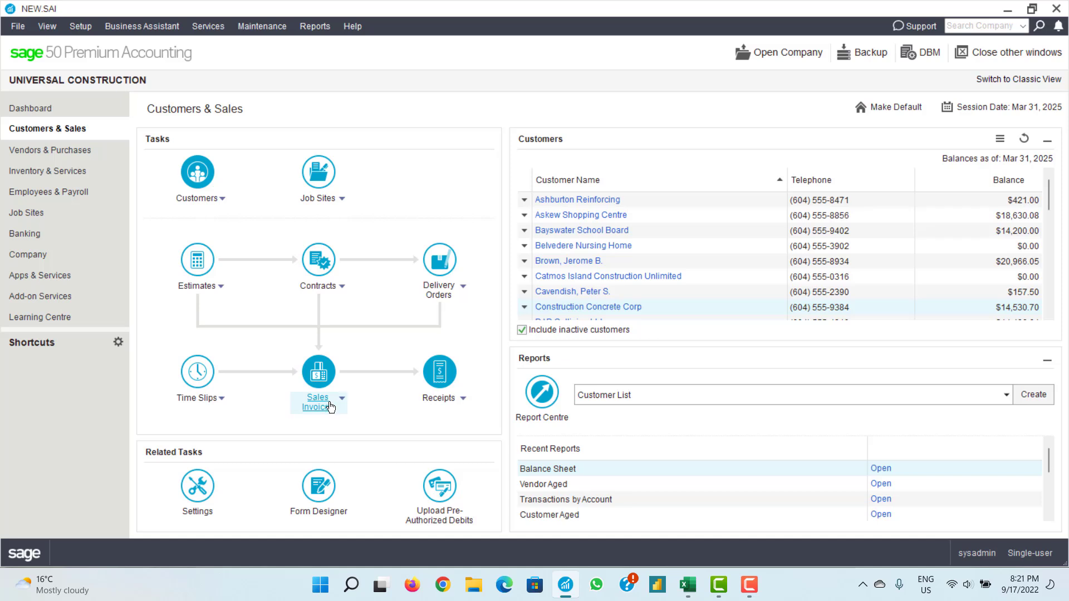
- Display Ashburton Reinforcing's Customer Aged Detail report ($421.00), inspect receipt 555, and open Report Options
{"action": "right_click", "coordinate": [581, 209]}
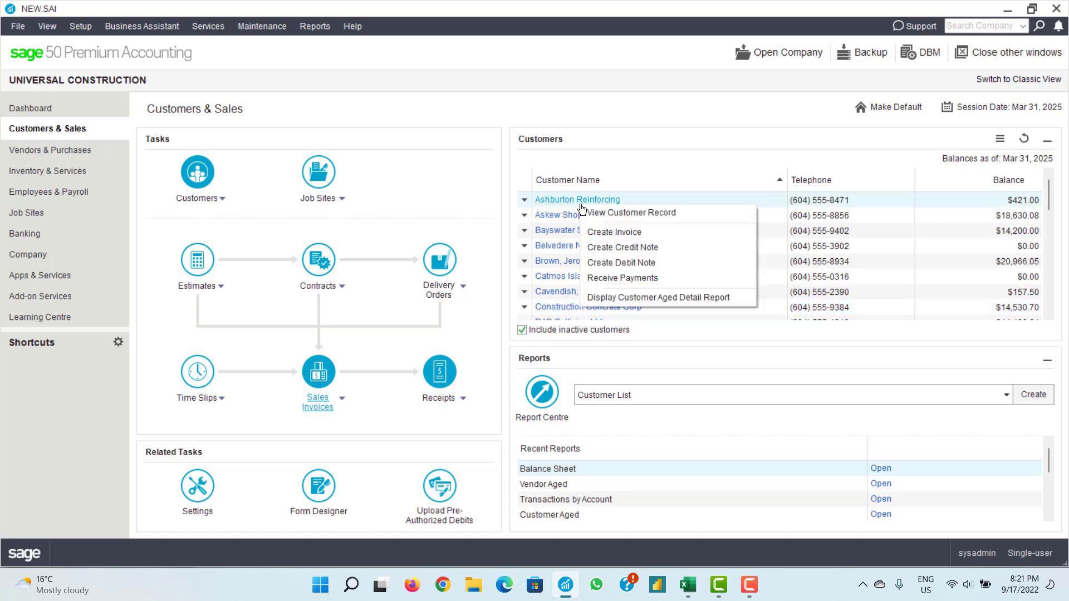
{"action": "left_click", "coordinate": [605, 300]}
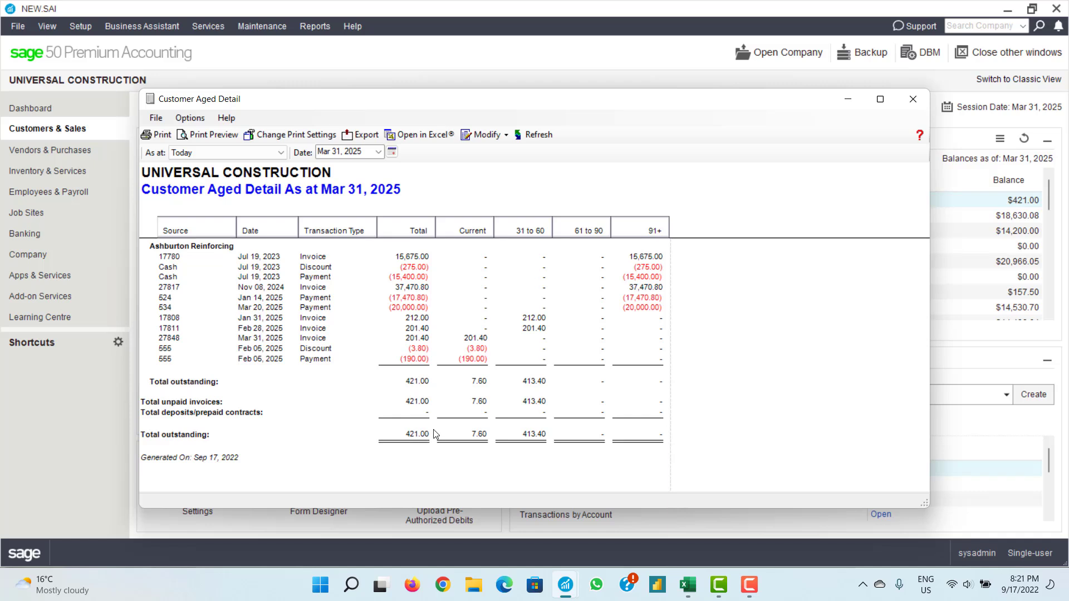
{"action": "double_click", "coordinate": [167, 360]}
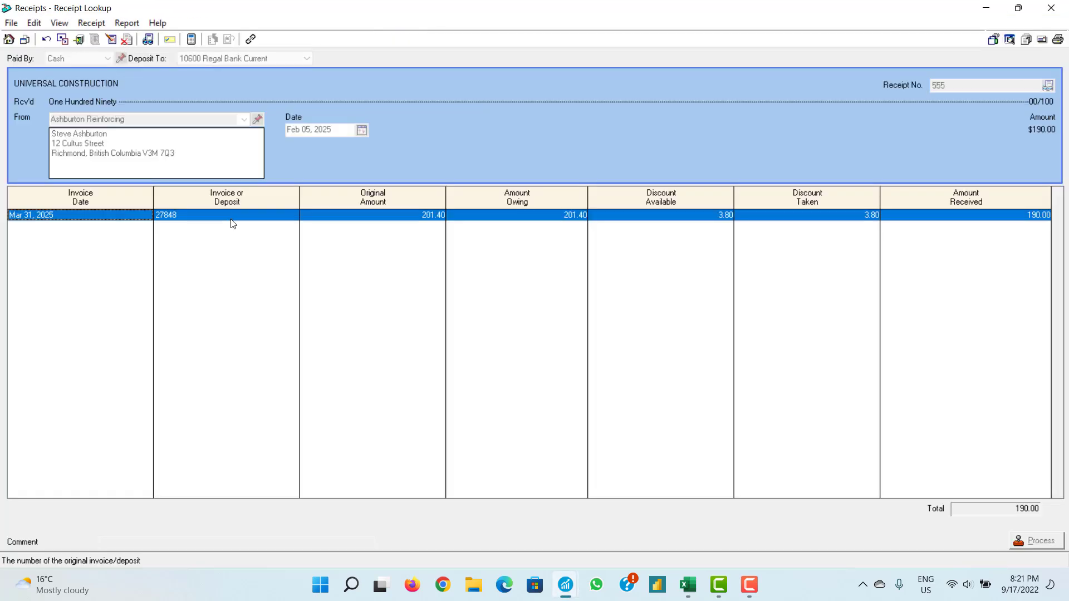
{"action": "left_click", "coordinate": [1050, 5]}
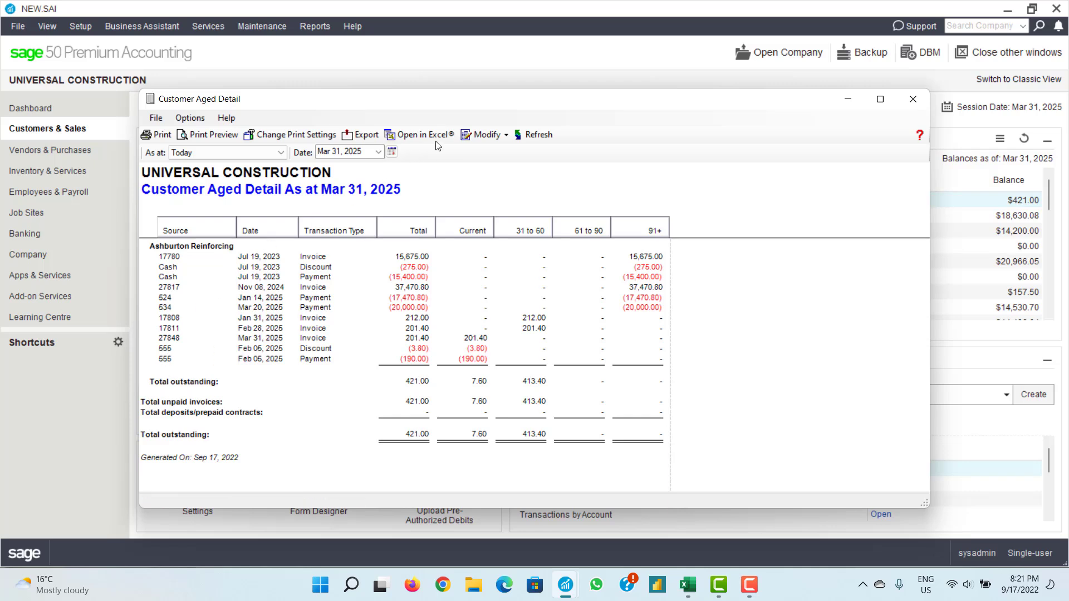
{"action": "left_click", "coordinate": [472, 136]}
{"action": "left_click", "coordinate": [483, 150]}
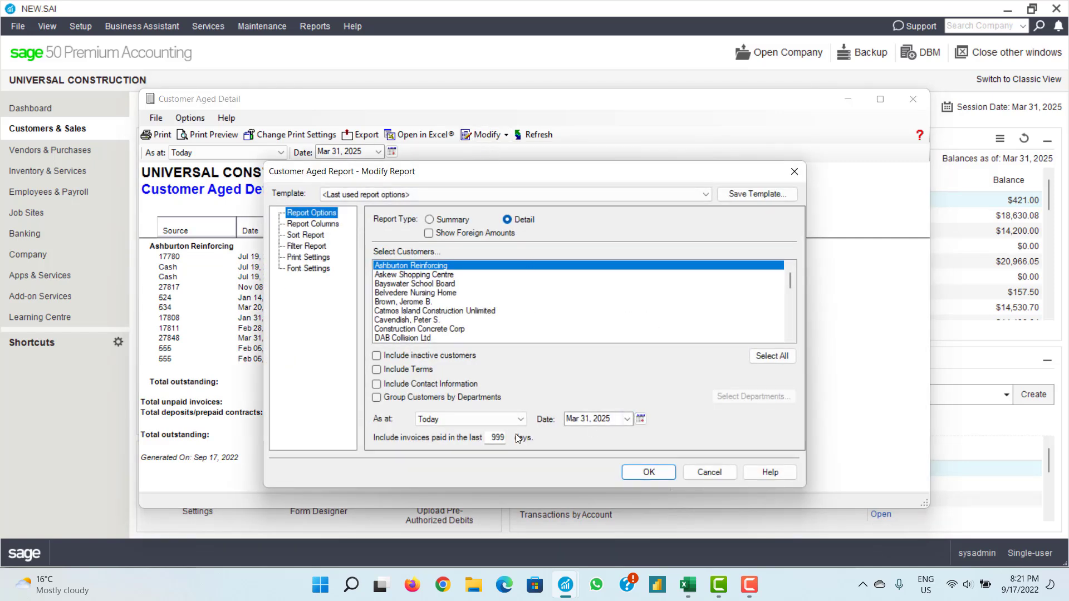
- Change the 'Include invoices paid in the last' day count and apply the report options
{"action": "double_click", "coordinate": [497, 437]}
{"action": "type", "text": "10"}
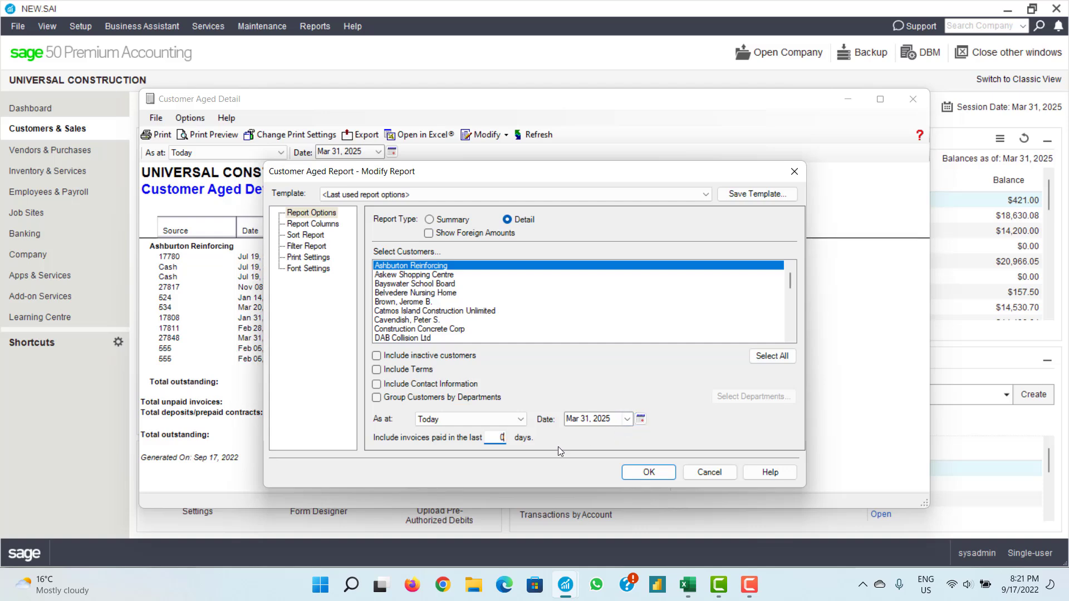
{"action": "left_click", "coordinate": [634, 475]}
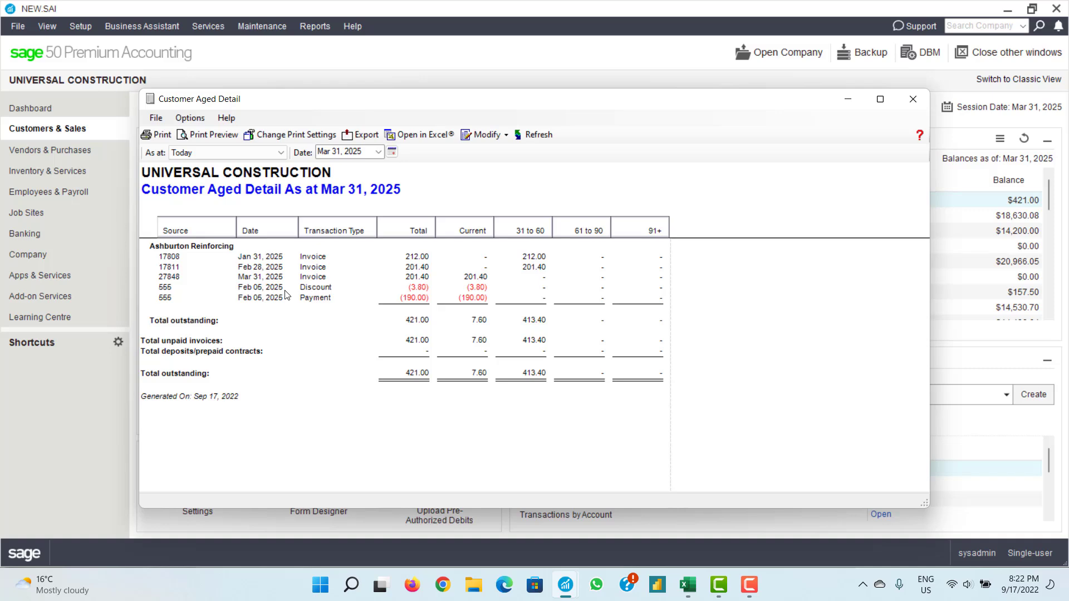
- Reopen Report Options, set the report date to Mar 31, 2025, and apply
{"action": "left_click", "coordinate": [478, 134]}
{"action": "left_click", "coordinate": [487, 150]}
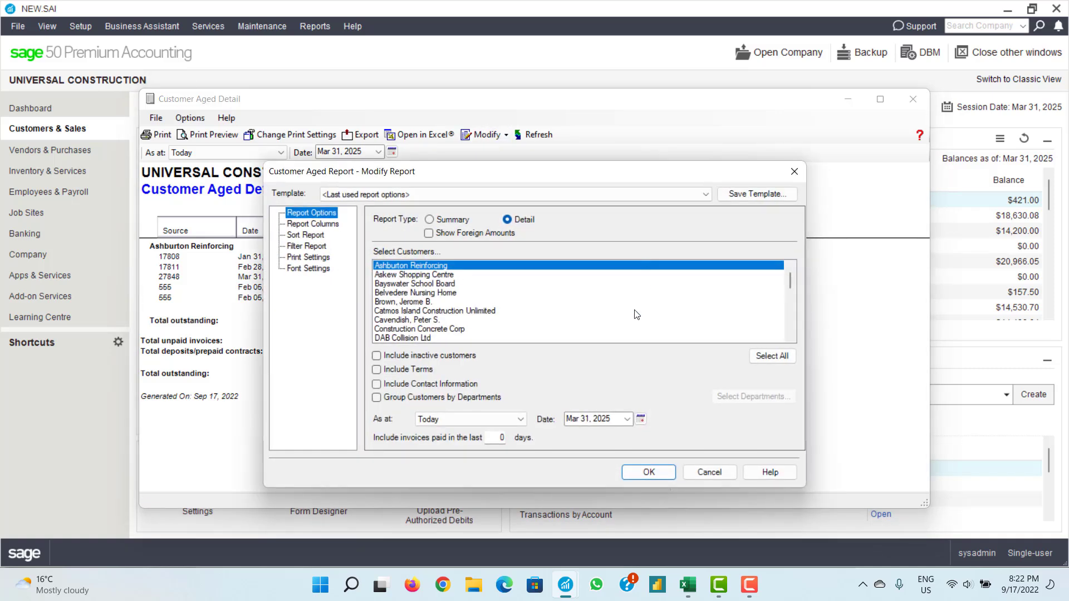
{"action": "left_click", "coordinate": [639, 418]}
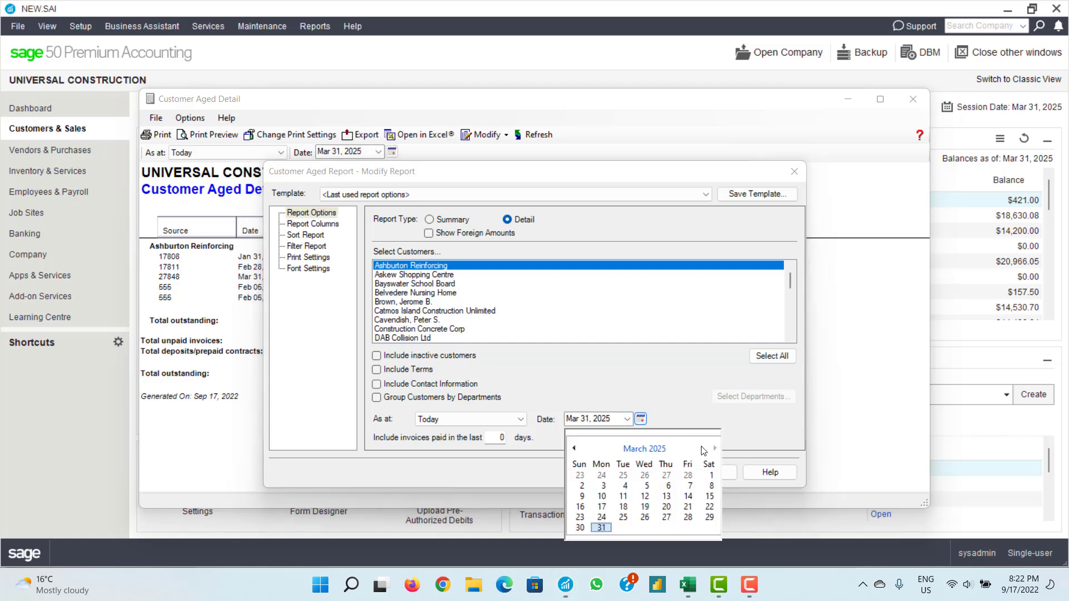
{"action": "left_click", "coordinate": [602, 527]}
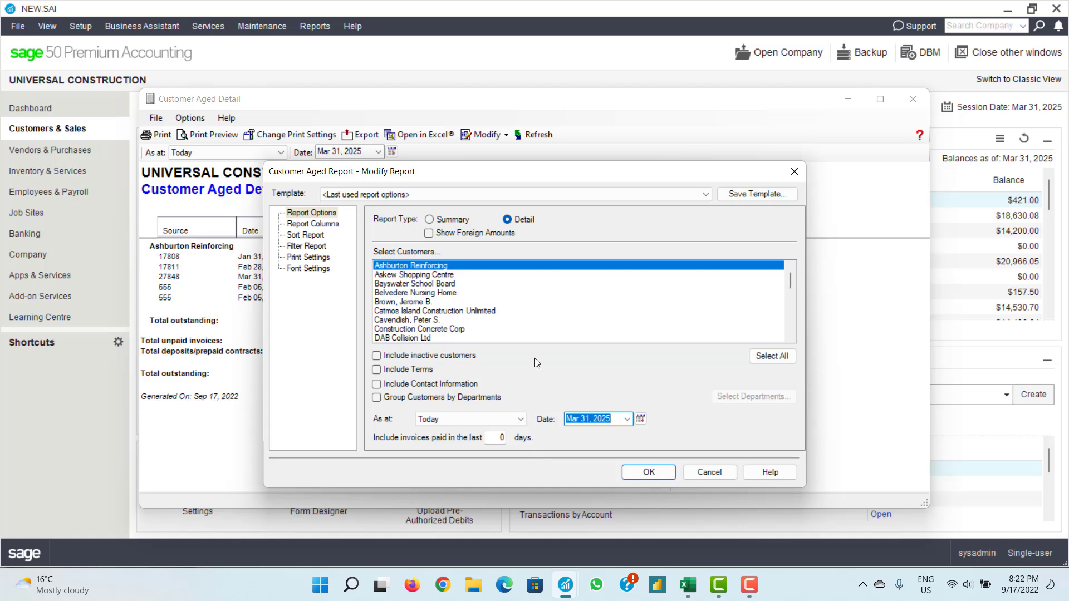
{"action": "left_click", "coordinate": [644, 473]}
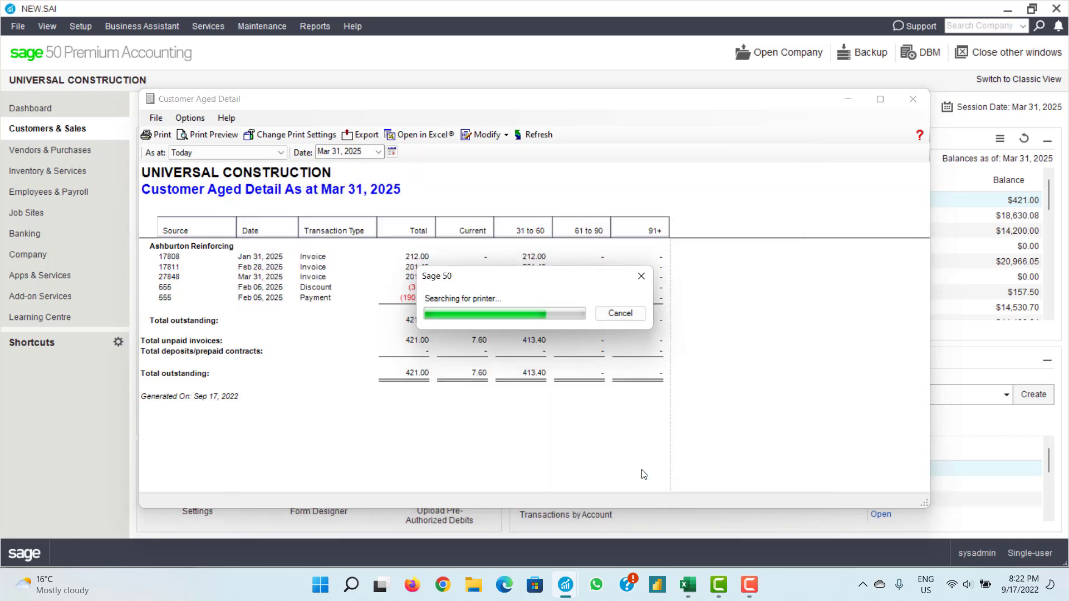
{"action": "key", "text": "Escape"}
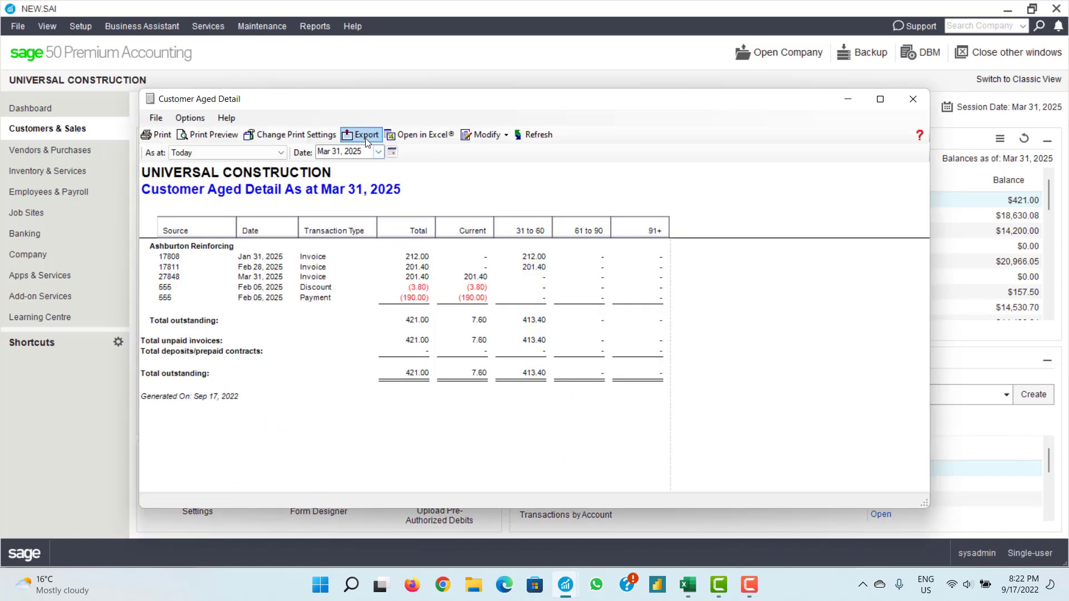
- Export the aged detail report to the Desktop as PDF 'Ashburn Outstanding Position', then close the report
{"action": "left_click", "coordinate": [365, 136]}
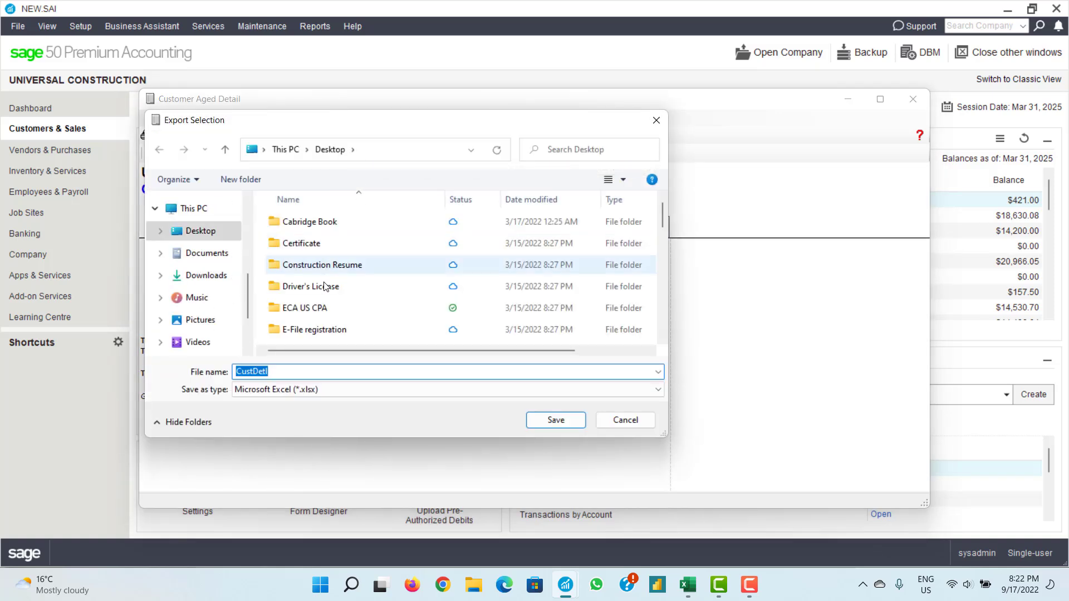
{"action": "left_click", "coordinate": [335, 392]}
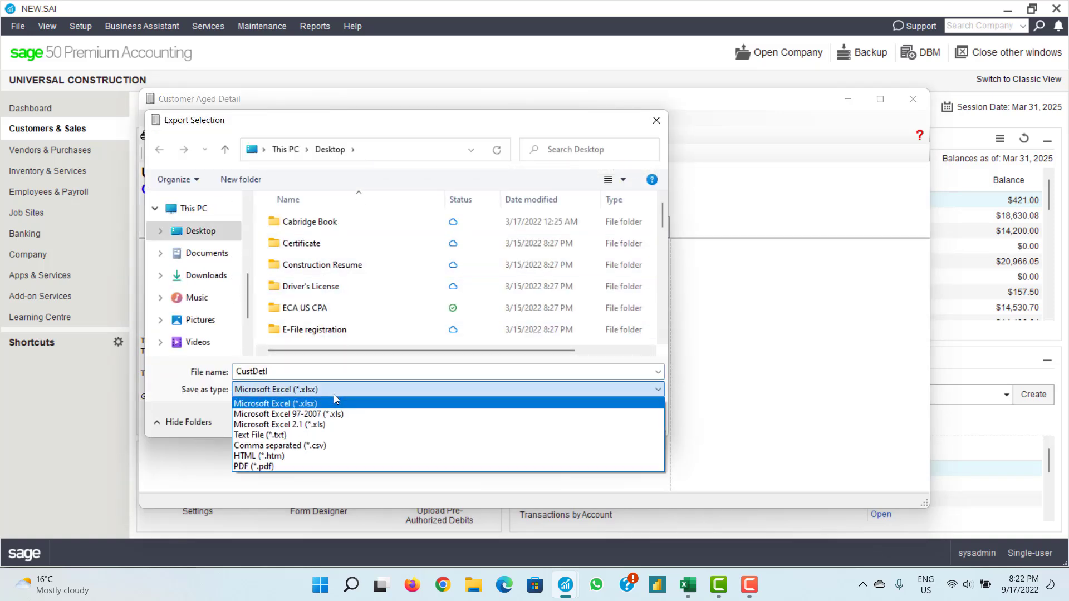
{"action": "left_click", "coordinate": [291, 466]}
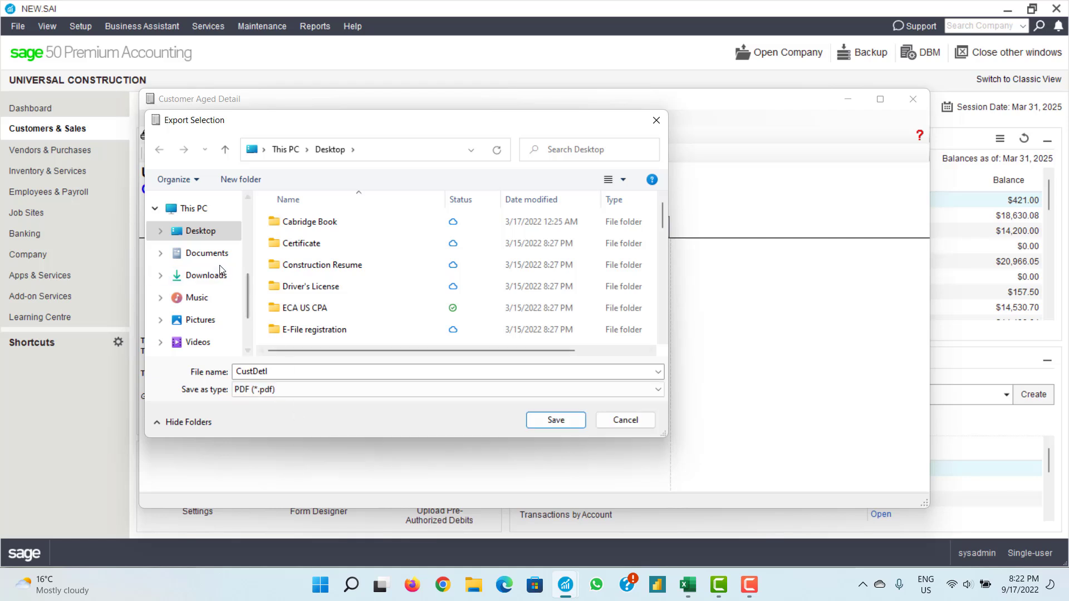
{"action": "left_click", "coordinate": [233, 373]}
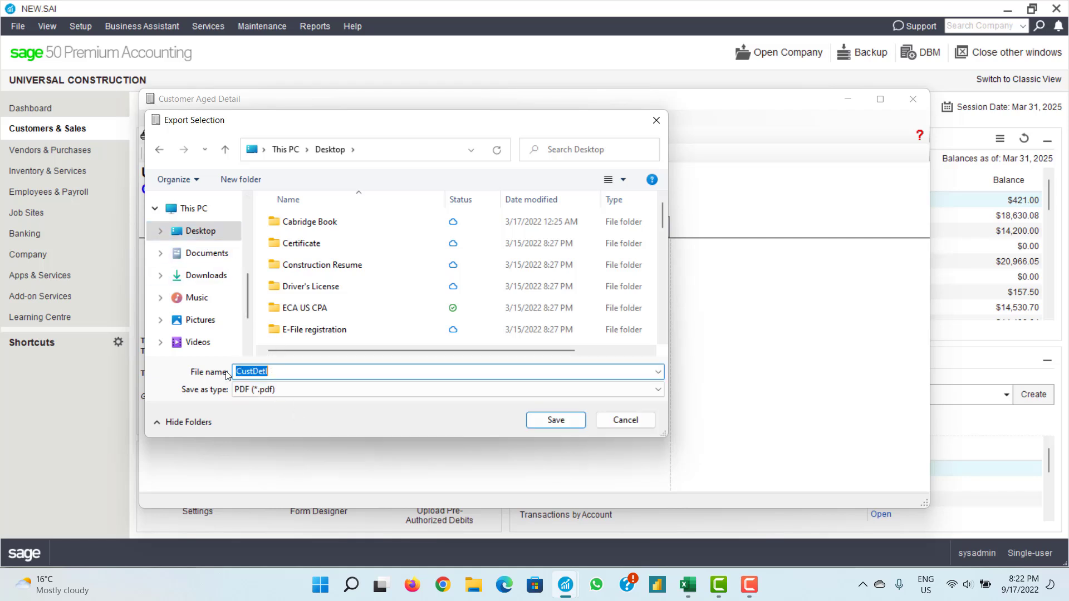
{"action": "type", "text": "Ashburn Outstanding Position"}
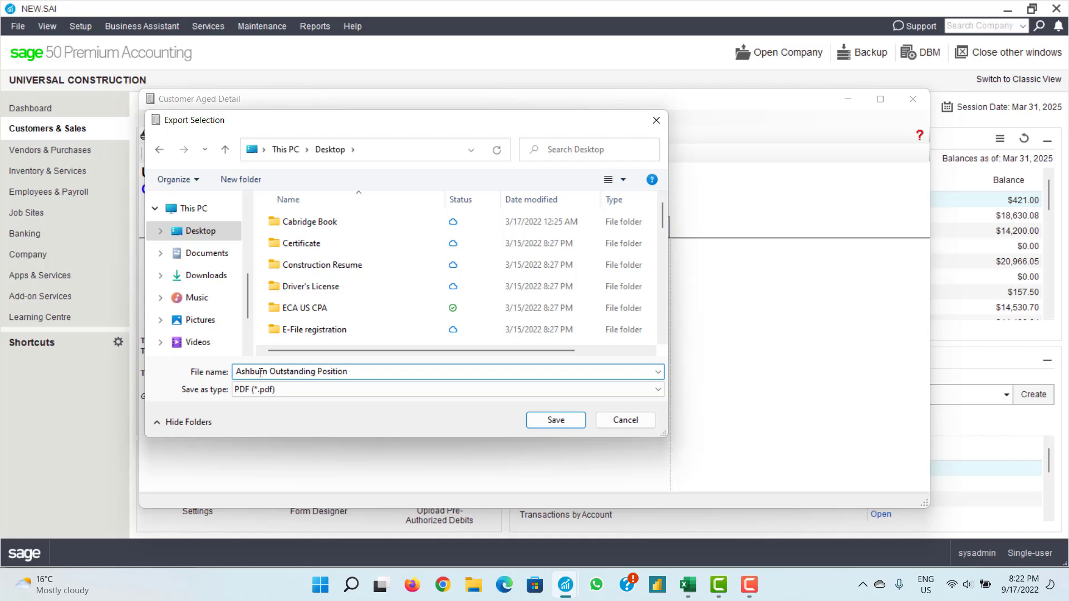
{"action": "left_click", "coordinate": [551, 420]}
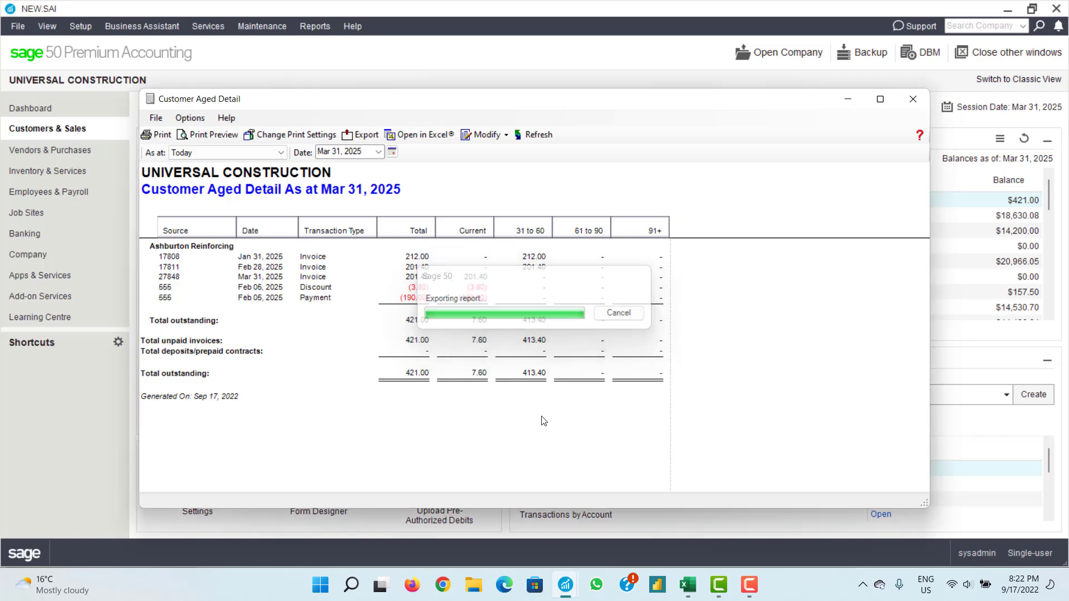
{"action": "left_click", "coordinate": [921, 102]}
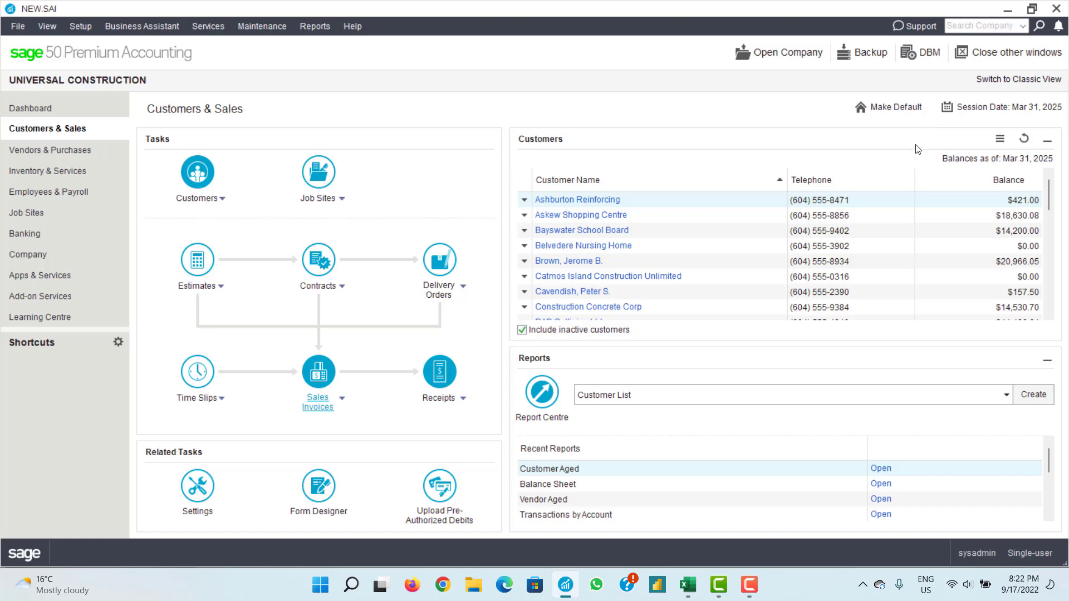
- Show the desktop and review the PDF's first rows and the receipt 555 rows
{"action": "key", "text": "super+d"}
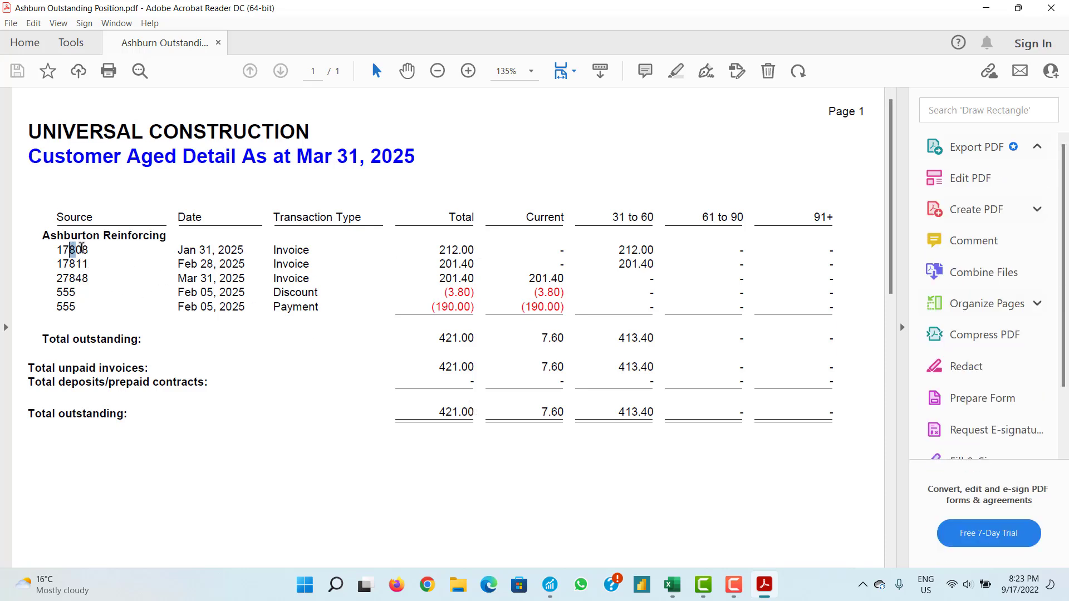
{"action": "left_click_drag", "start_coordinate": [69, 250], "coordinate": [439, 264]}
{"action": "left_click", "coordinate": [475, 279]}
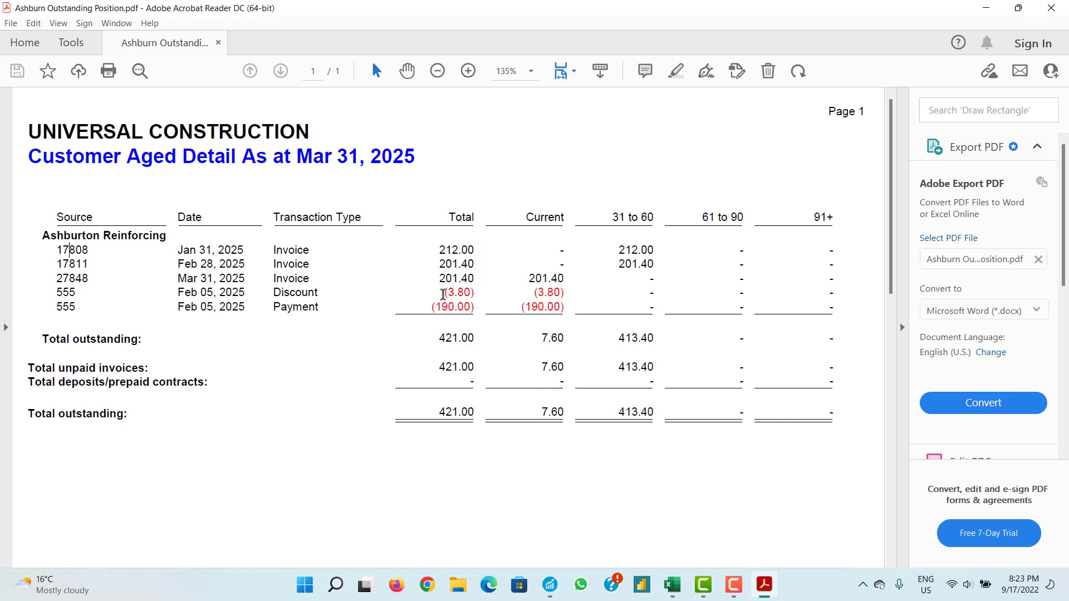
{"action": "left_click_drag", "start_coordinate": [58, 292], "coordinate": [473, 307]}
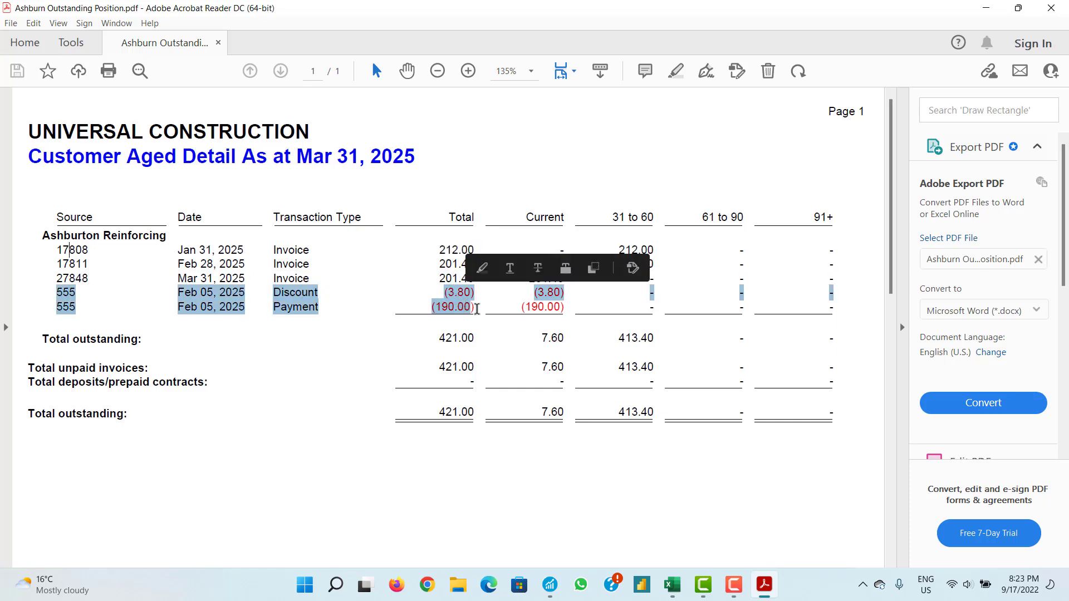
{"action": "left_click", "coordinate": [480, 307]}
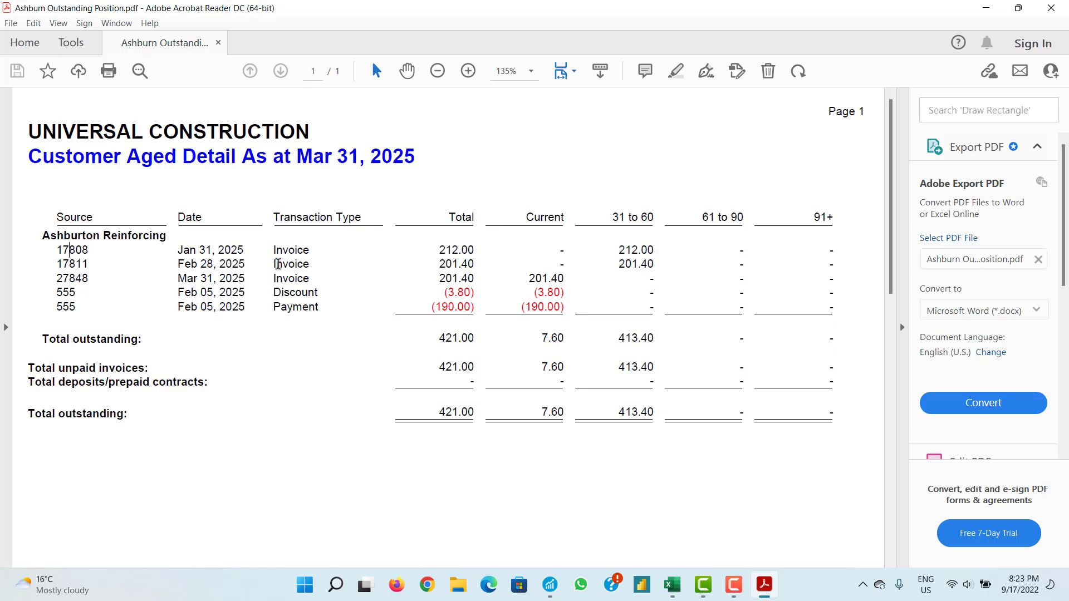
- Check the invoice 17808 and 17811 rows in the PDF, then close Acrobat Reader
{"action": "left_click_drag", "start_coordinate": [269, 246], "coordinate": [312, 247]}
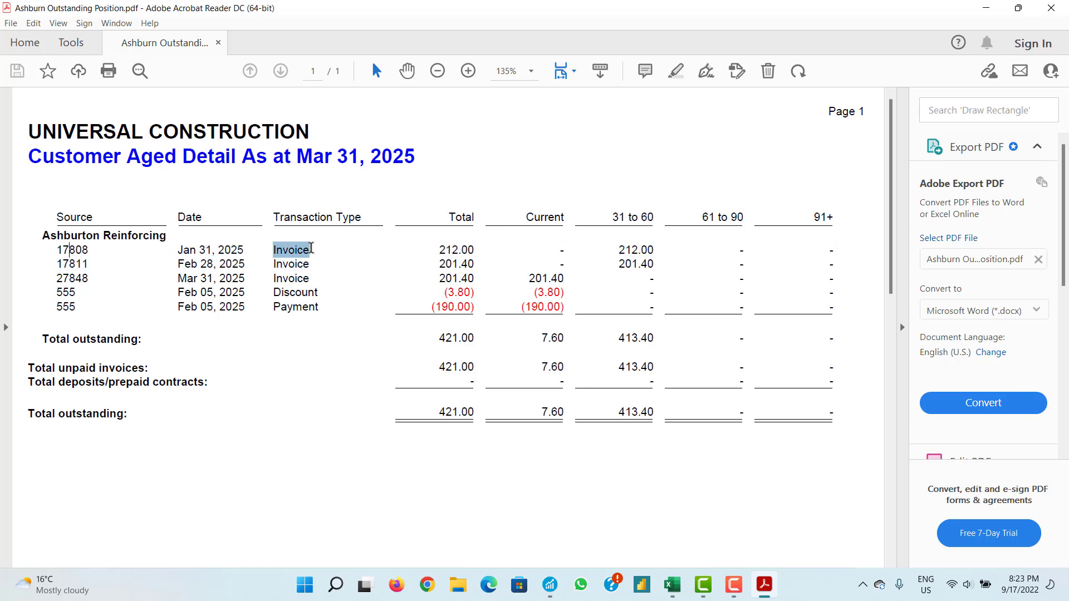
{"action": "left_click_drag", "start_coordinate": [60, 249], "coordinate": [89, 262]}
{"action": "left_click", "coordinate": [95, 263]}
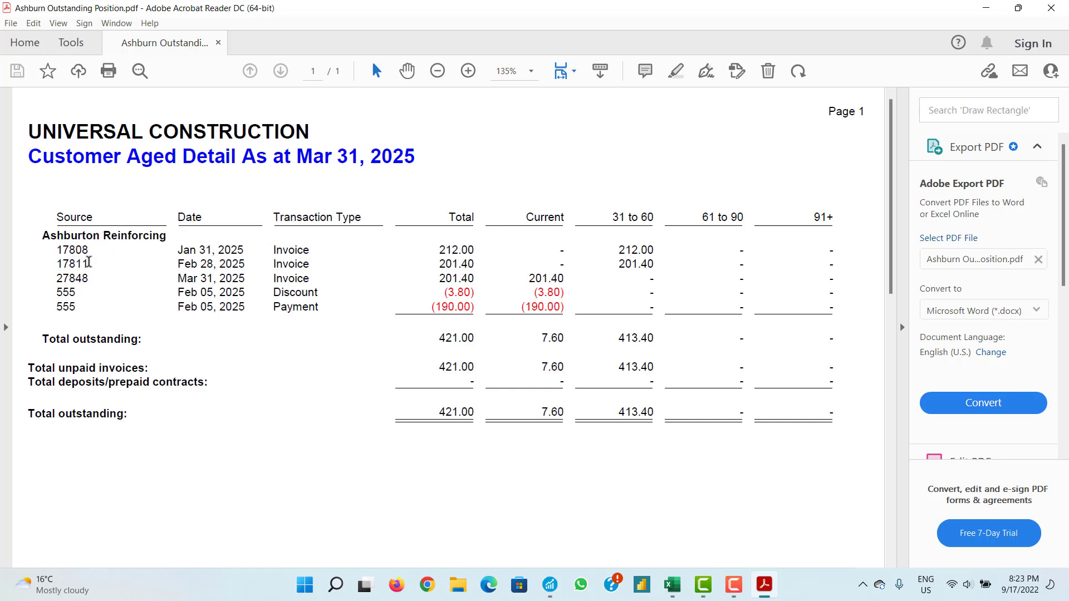
{"action": "double_click", "coordinate": [89, 261]}
{"action": "left_click", "coordinate": [57, 249]}
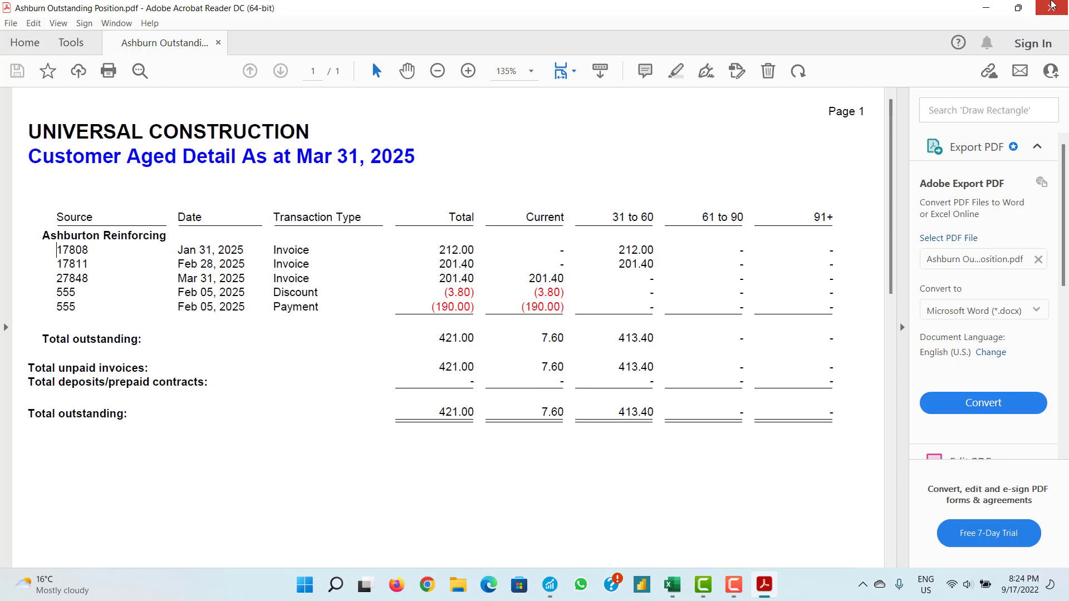
{"action": "left_click", "coordinate": [1051, 6]}
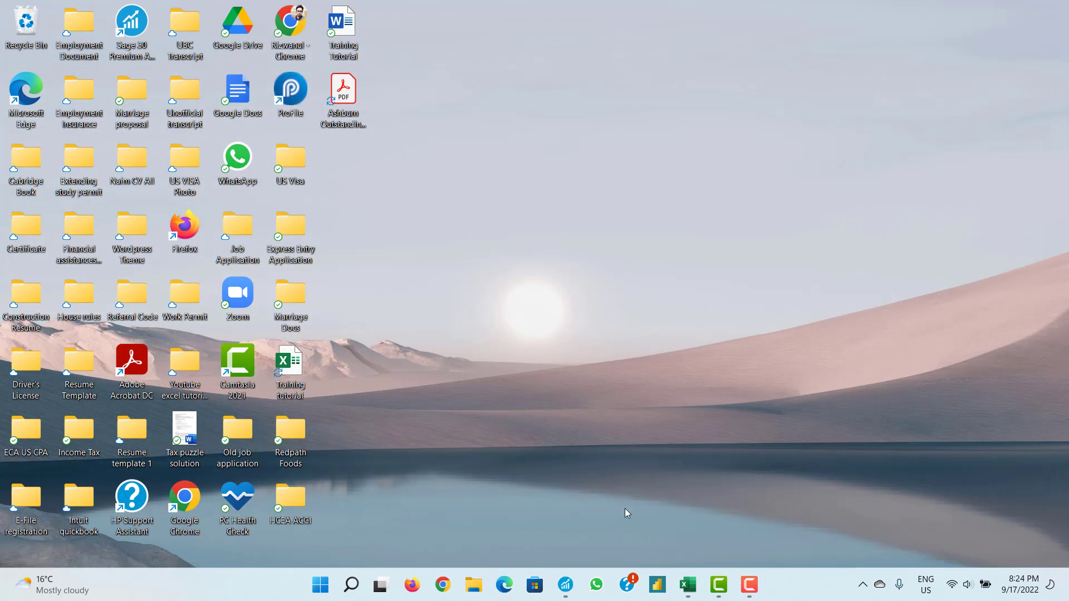
- Bring Sage 50 back, briefly open and close Firefox, leaving Customers & Sales showing
{"action": "left_click", "coordinate": [565, 584]}
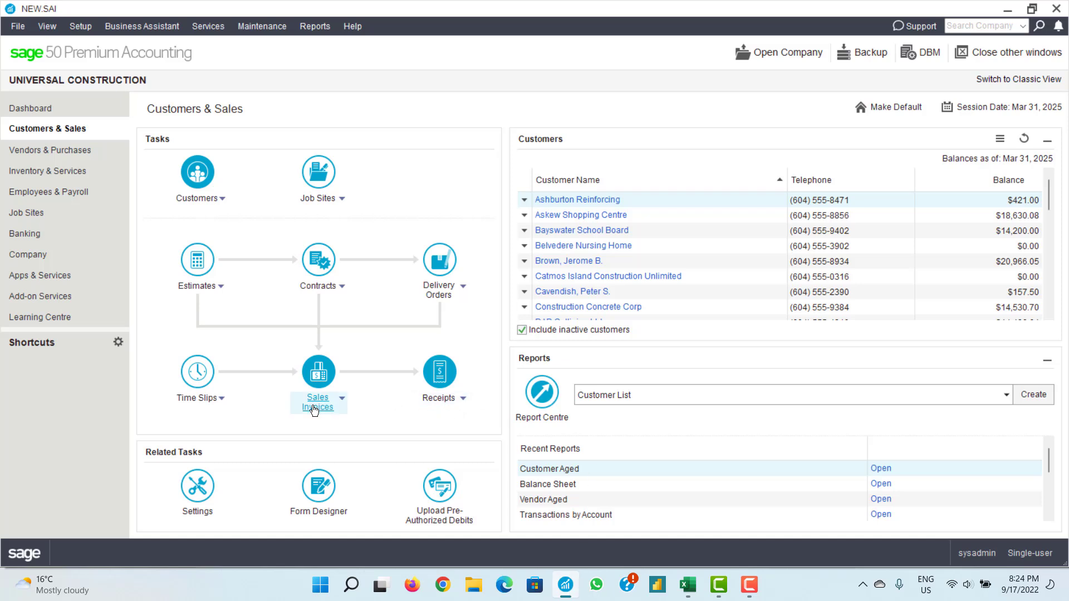
{"action": "left_click", "coordinate": [413, 582]}
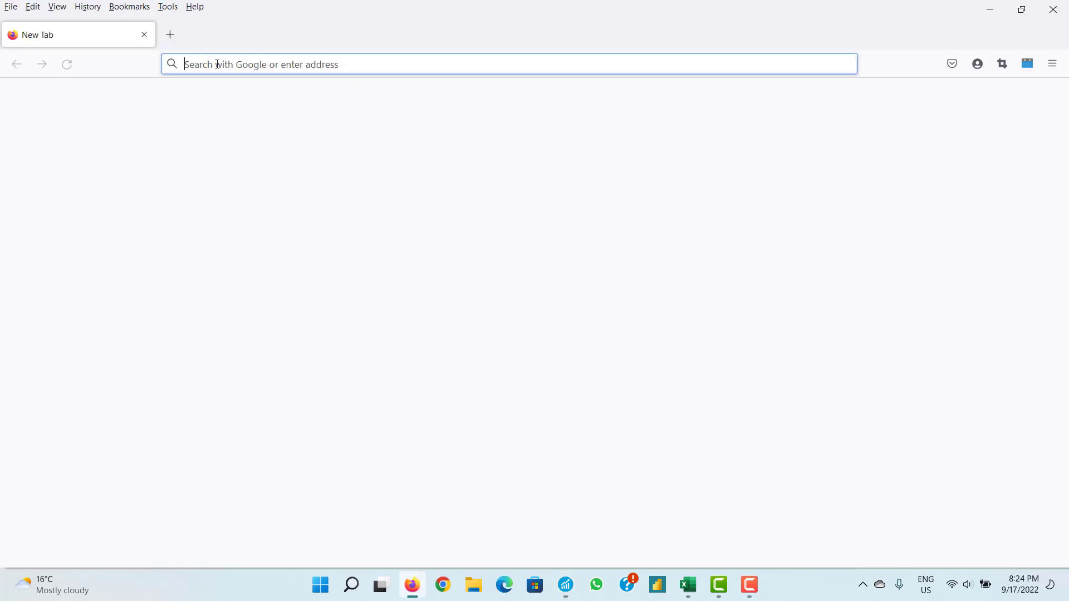
{"action": "type", "text": "ed"}
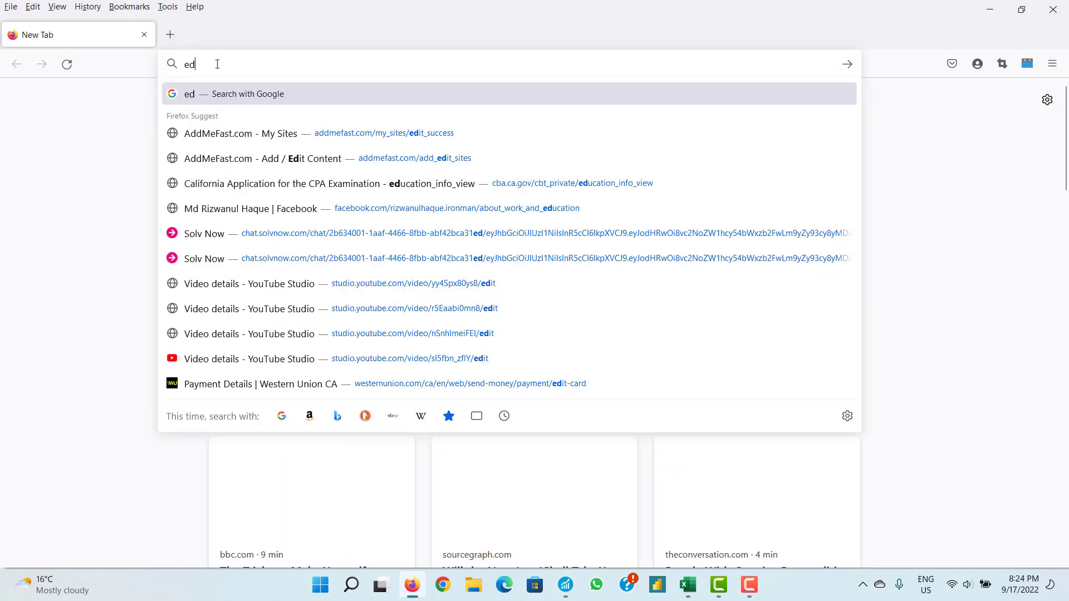
{"action": "left_click", "coordinate": [904, 152]}
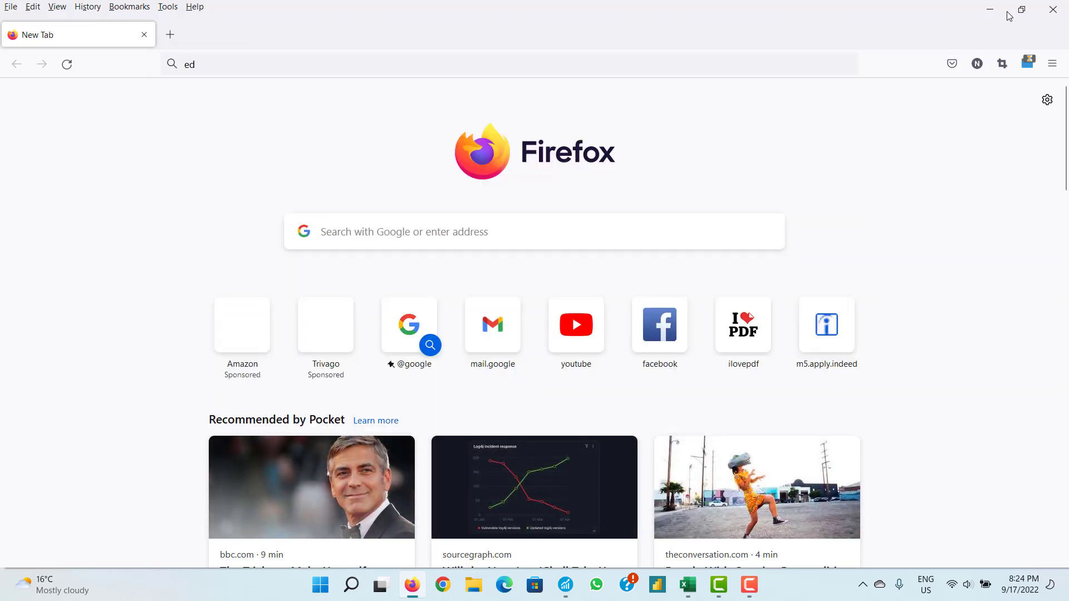
{"action": "left_click", "coordinate": [1056, 5]}
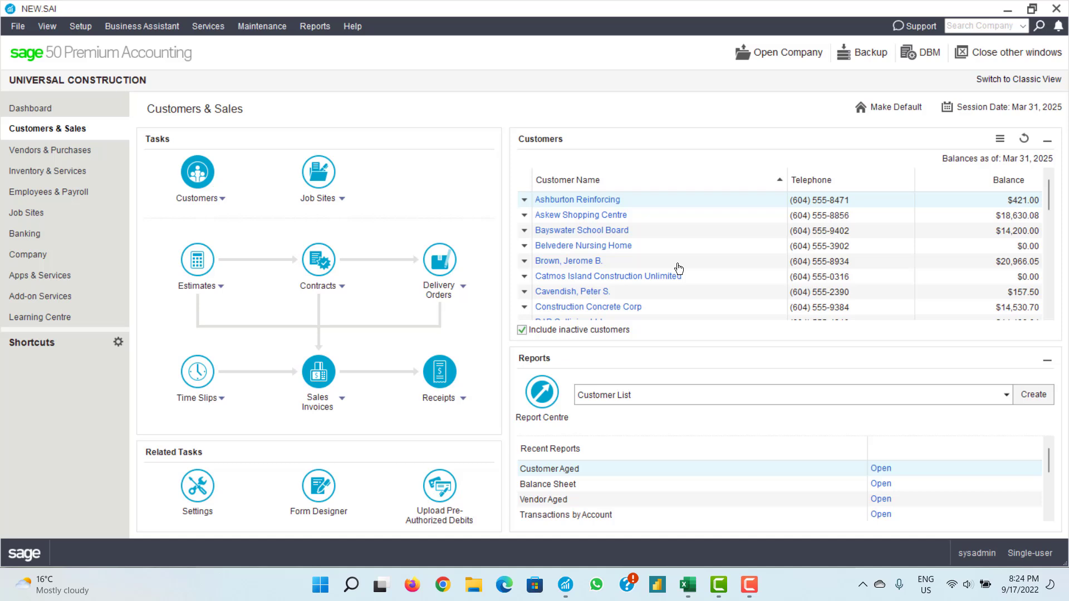
- Start a new customer record and enter the individual's full name
{"action": "left_click", "coordinate": [196, 200]}
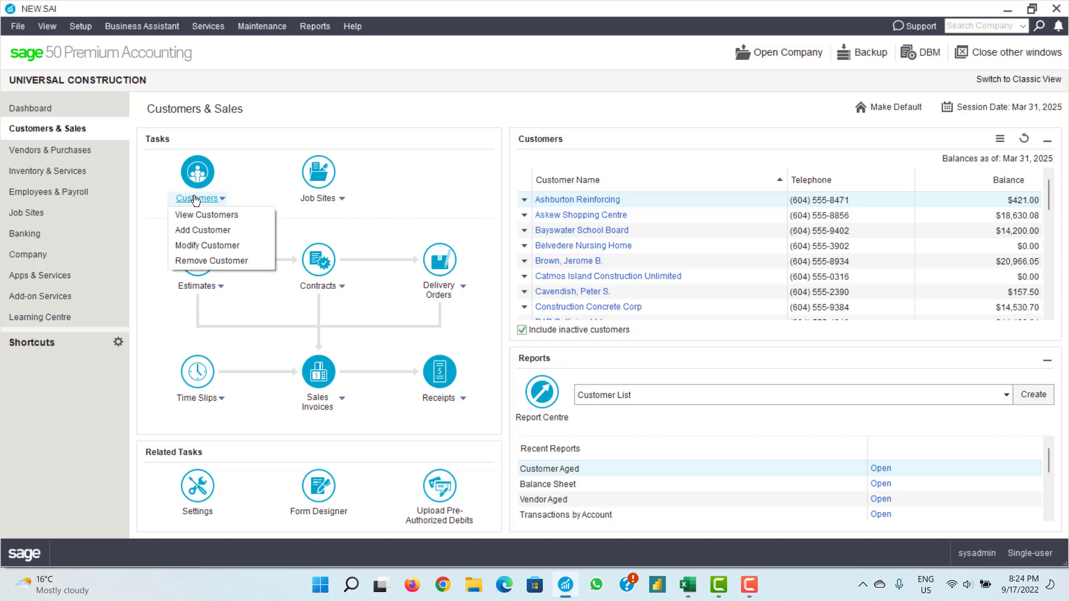
{"action": "left_click", "coordinate": [259, 148]}
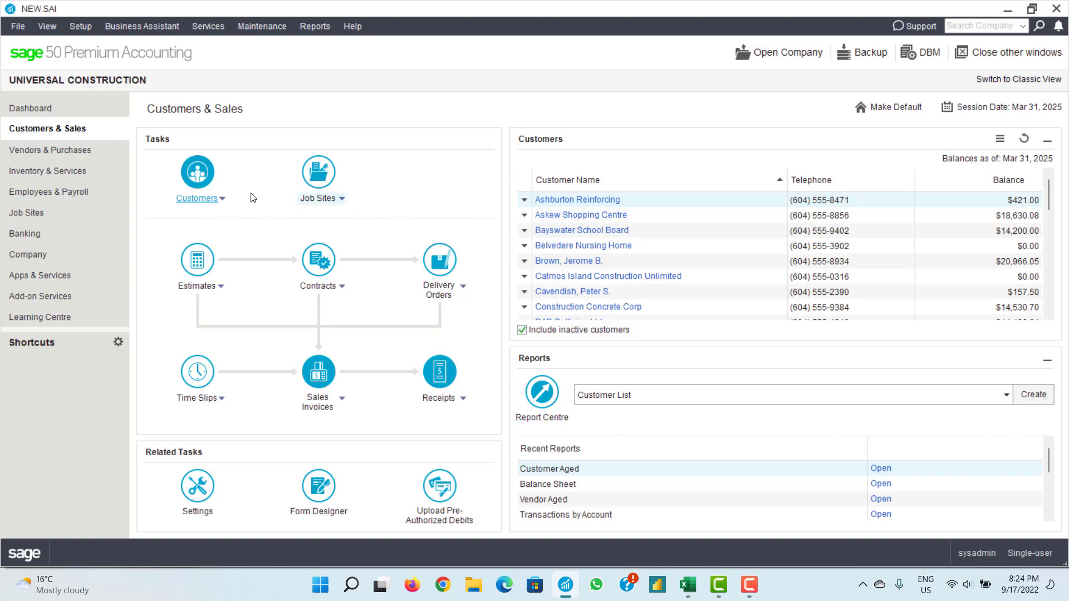
{"action": "left_click", "coordinate": [201, 199]}
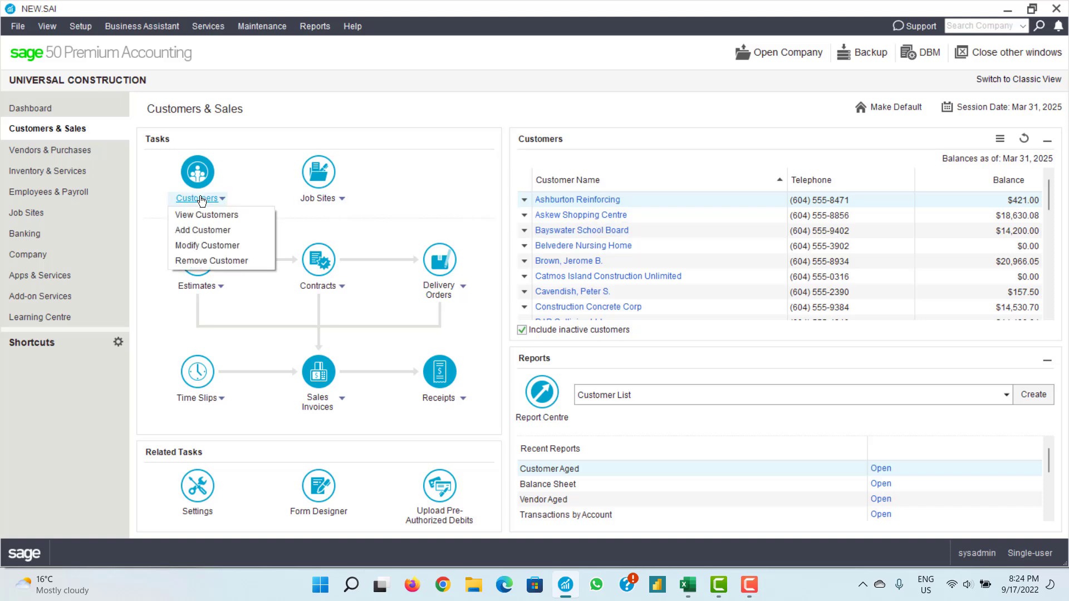
{"action": "left_click", "coordinate": [197, 235]}
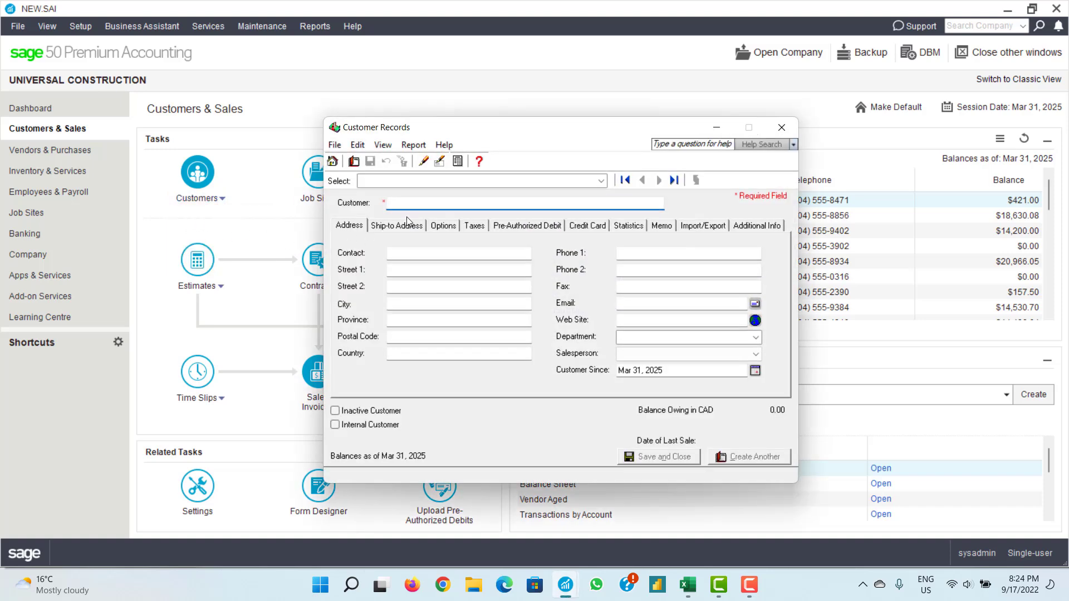
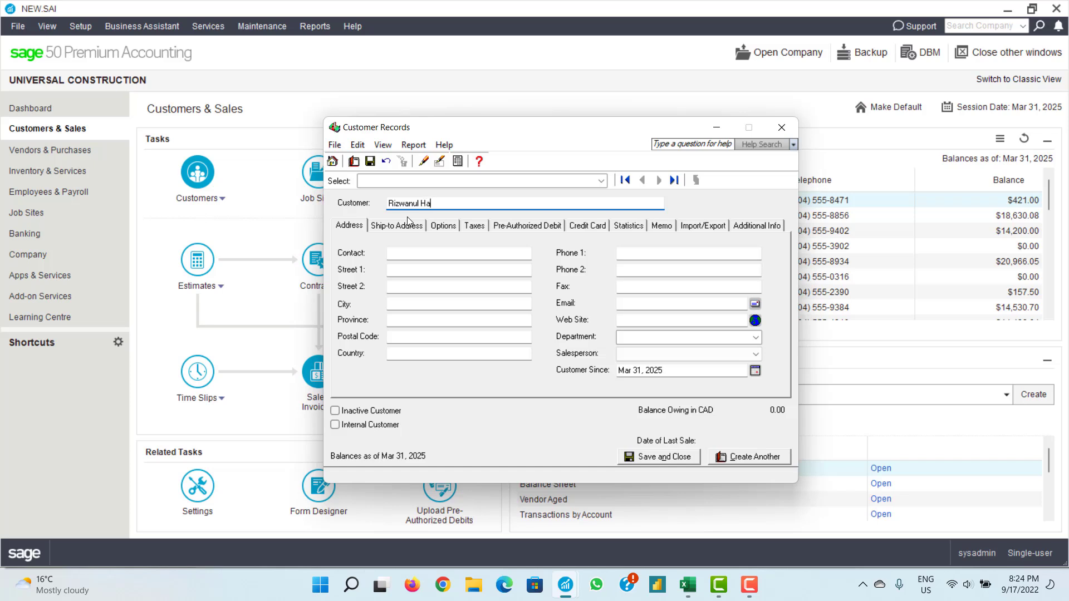
{"action": "left_click", "coordinate": [627, 303]}
- On Options keep CAD currency, set receipts to Cash and forms to Email, then save and close
{"action": "left_click", "coordinate": [449, 230]}
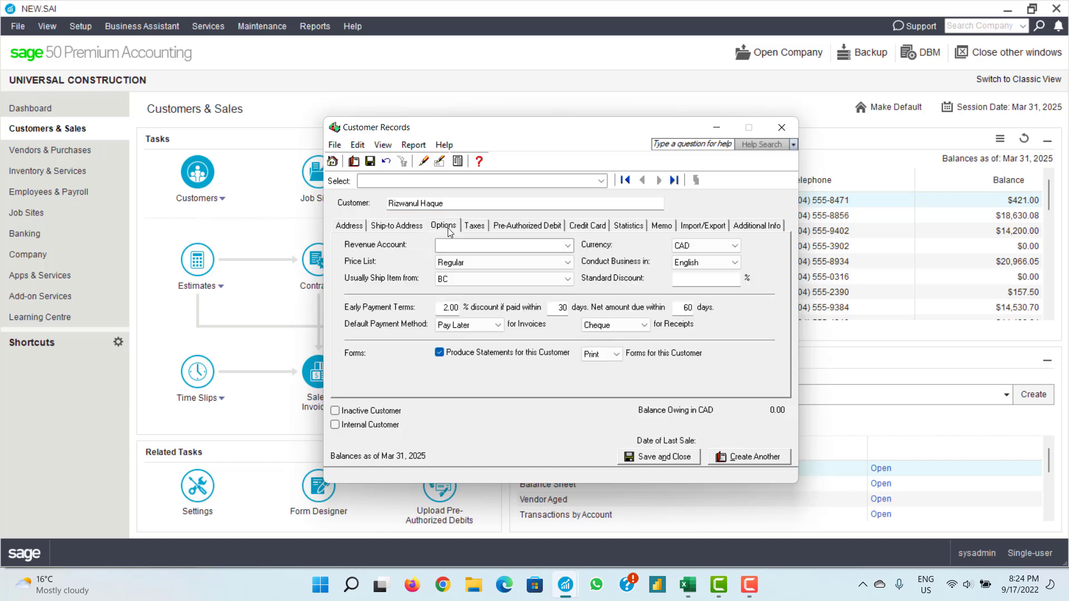
{"action": "left_click", "coordinate": [691, 246]}
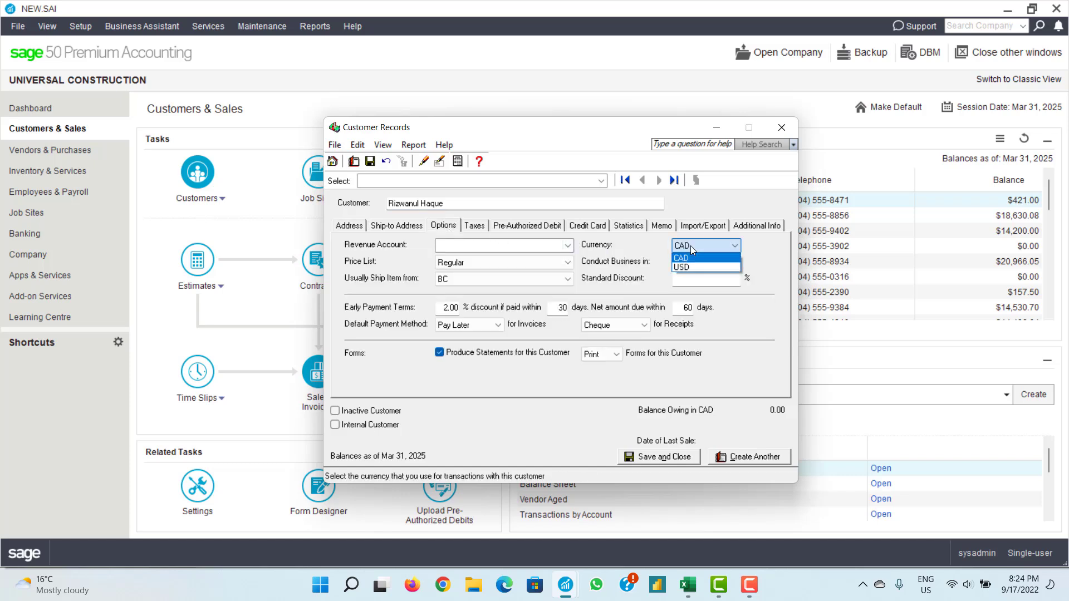
{"action": "left_click", "coordinate": [691, 245]}
{"action": "left_click", "coordinate": [616, 326]}
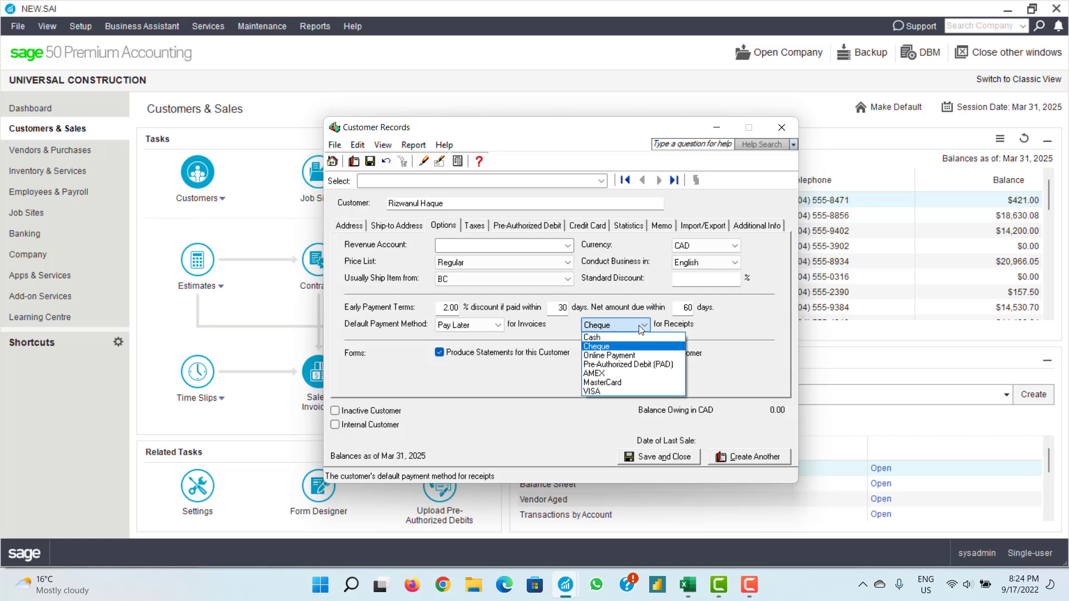
{"action": "left_click", "coordinate": [612, 338]}
{"action": "left_click", "coordinate": [606, 356]}
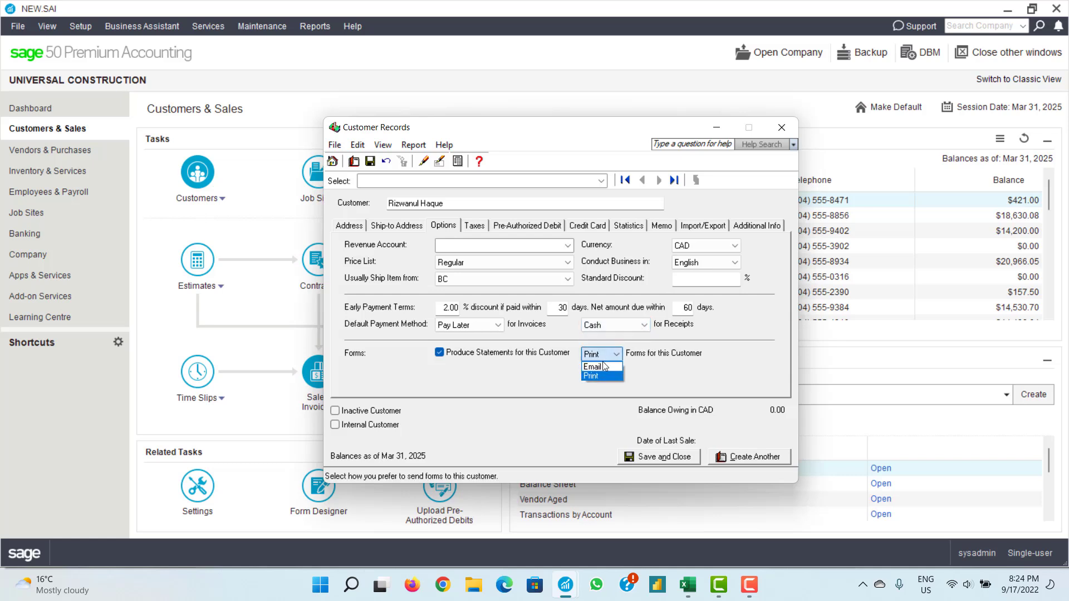
{"action": "left_click", "coordinate": [599, 369]}
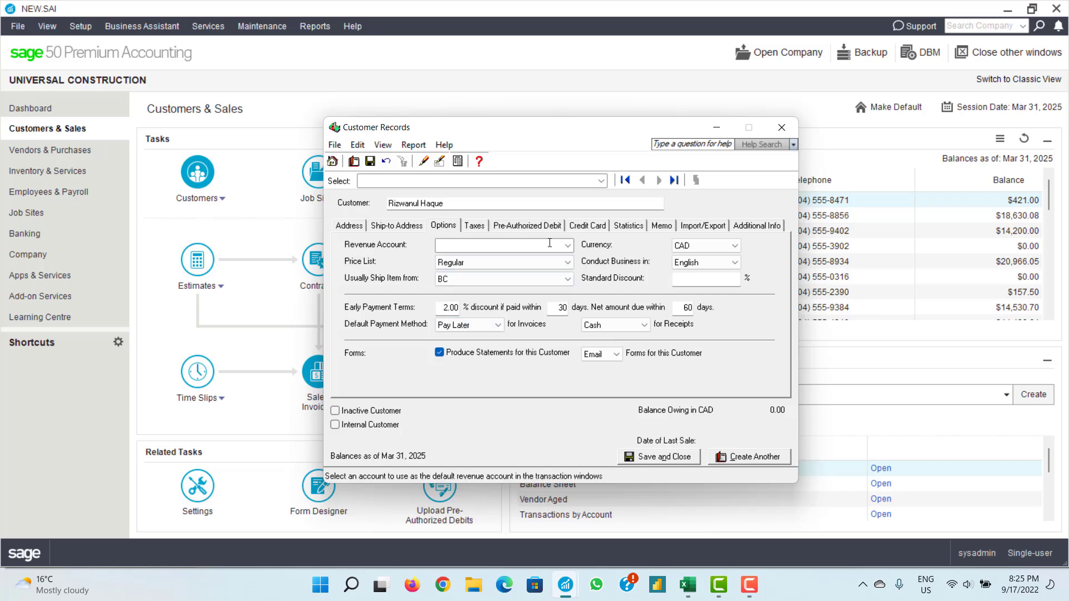
{"action": "left_click", "coordinate": [393, 228]}
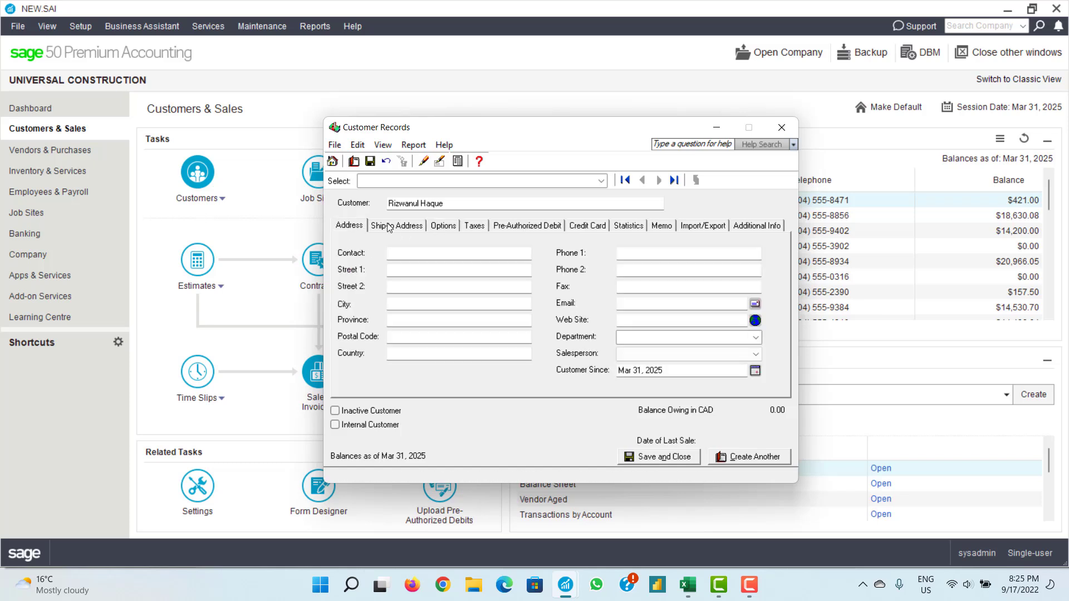
{"action": "left_click", "coordinate": [351, 225]}
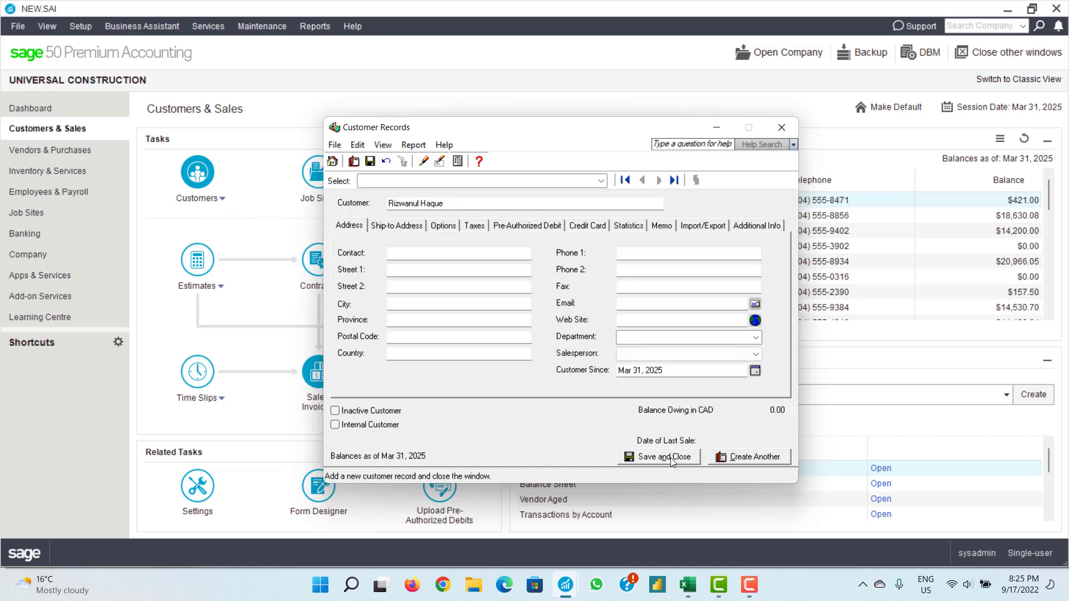
{"action": "left_click", "coordinate": [672, 461]}
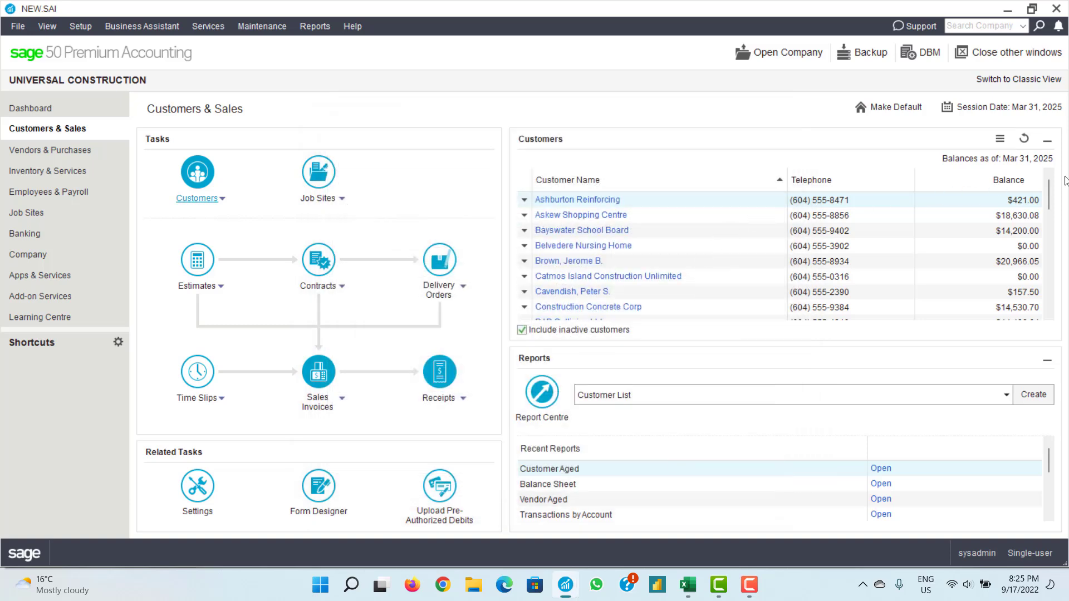
- Open the new customer's record, enter their email address, and save and close it
{"action": "left_click_drag", "start_coordinate": [1052, 186], "coordinate": [1043, 278]}
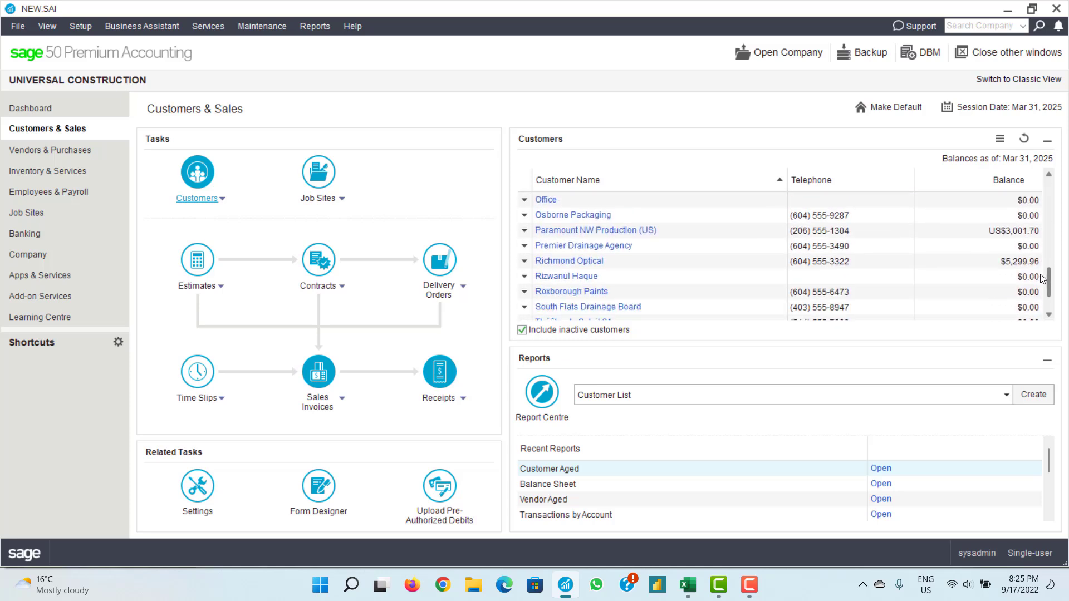
{"action": "right_click", "coordinate": [568, 283]}
{"action": "left_click", "coordinate": [587, 289]}
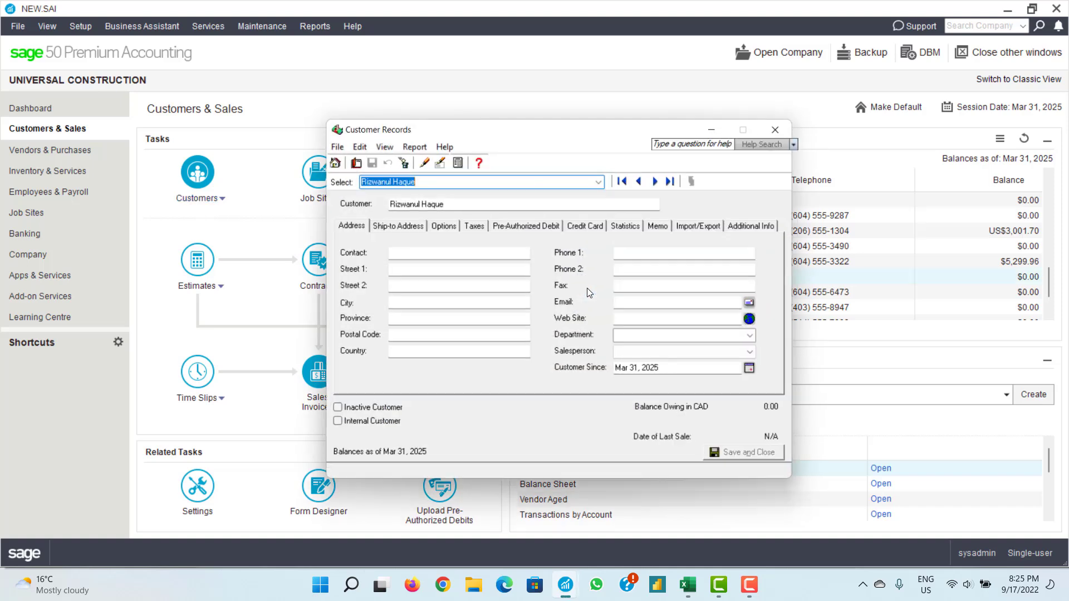
{"action": "left_click", "coordinate": [634, 302]}
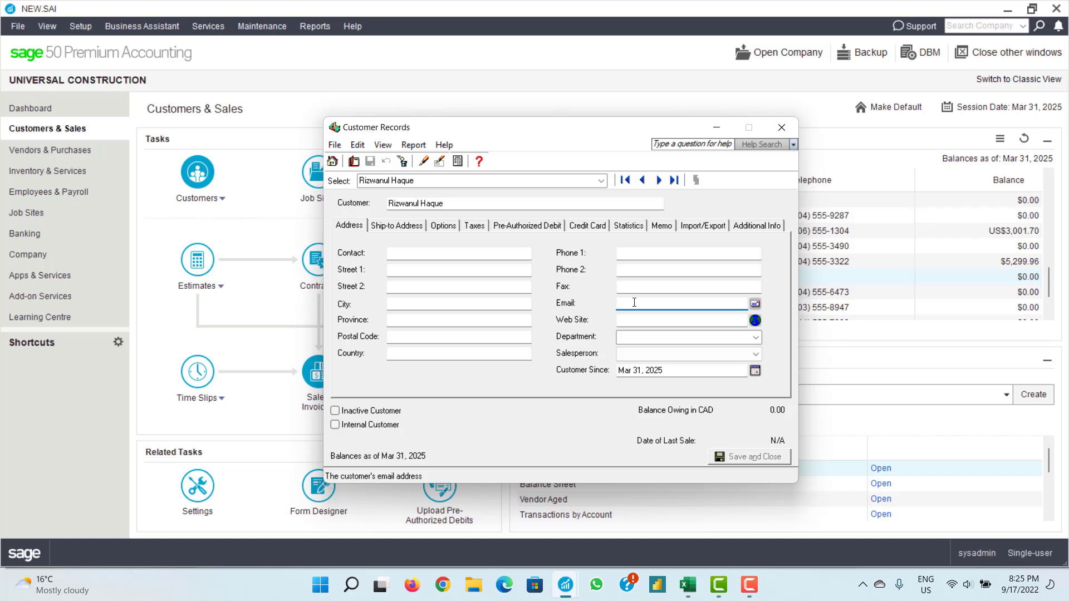
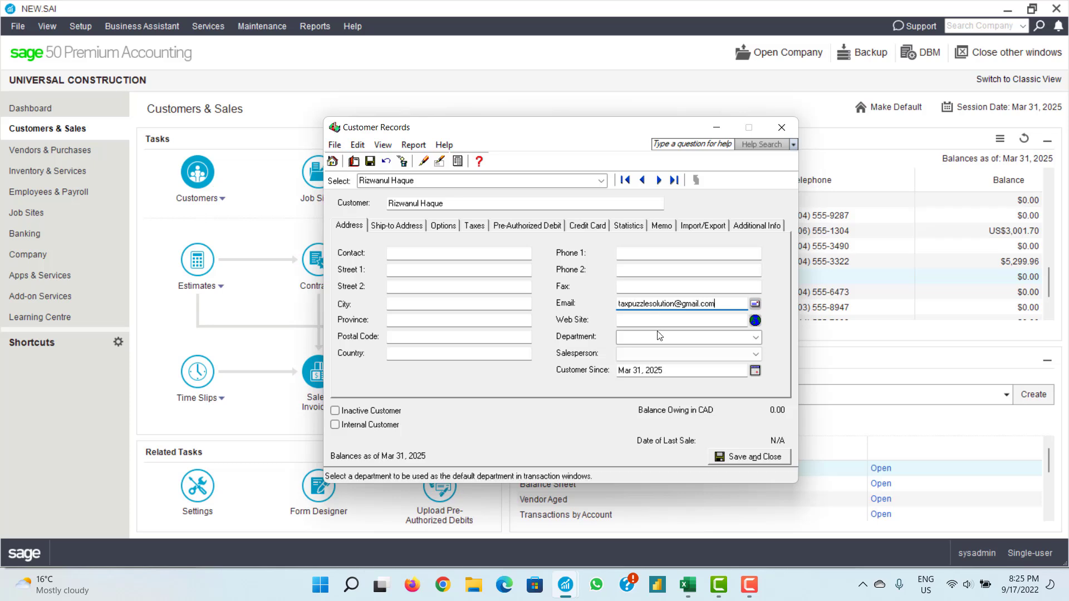
{"action": "left_click", "coordinate": [435, 228]}
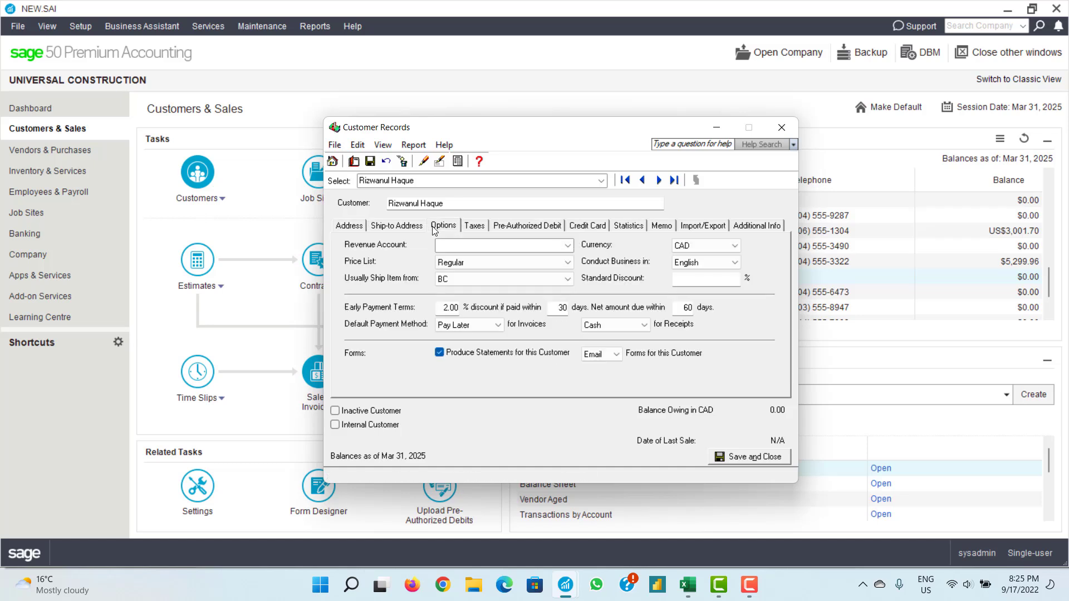
{"action": "key", "text": "Left"}
{"action": "key", "text": "Left"}
{"action": "left_click", "coordinate": [731, 462]}
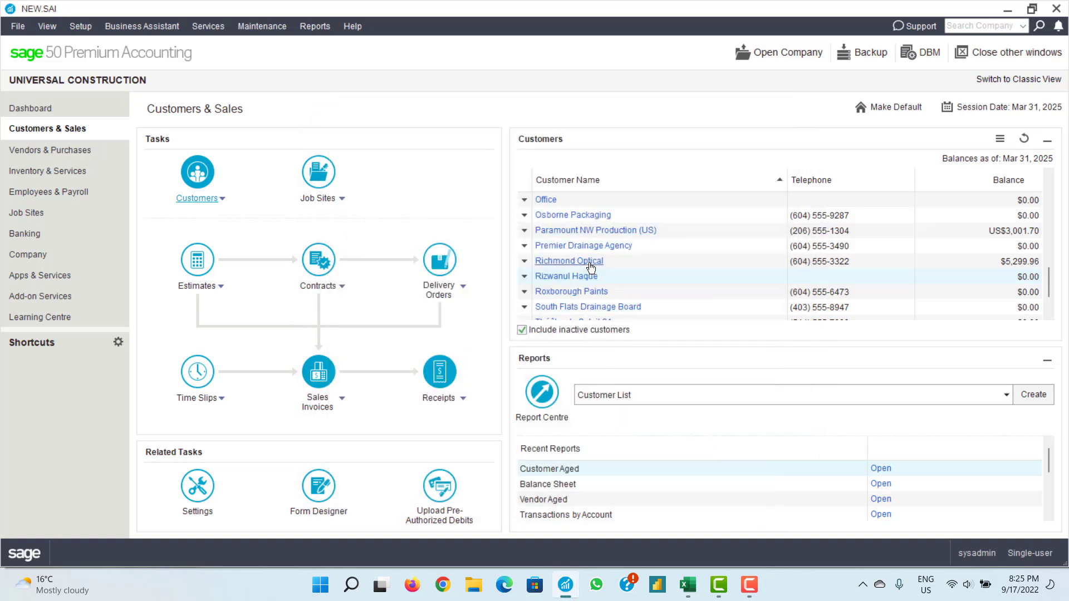
{"action": "scroll", "coordinate": [580, 236], "scroll_direction": "down", "scroll_amount": 1}
{"action": "right_click", "coordinate": [580, 237]}
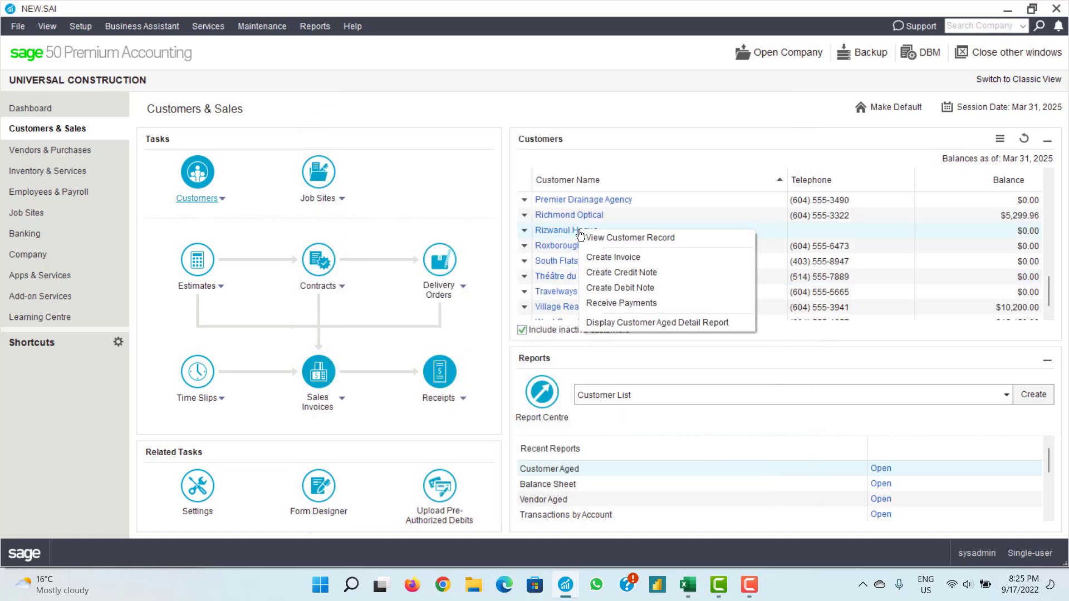
{"action": "left_click", "coordinate": [609, 322]}
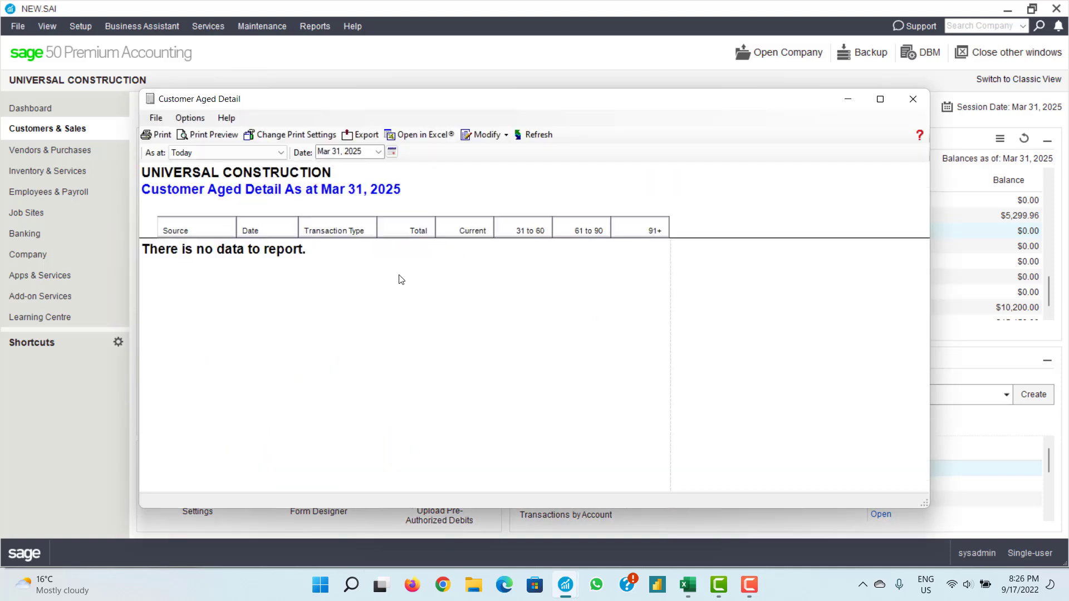
{"action": "left_click", "coordinate": [911, 109]}
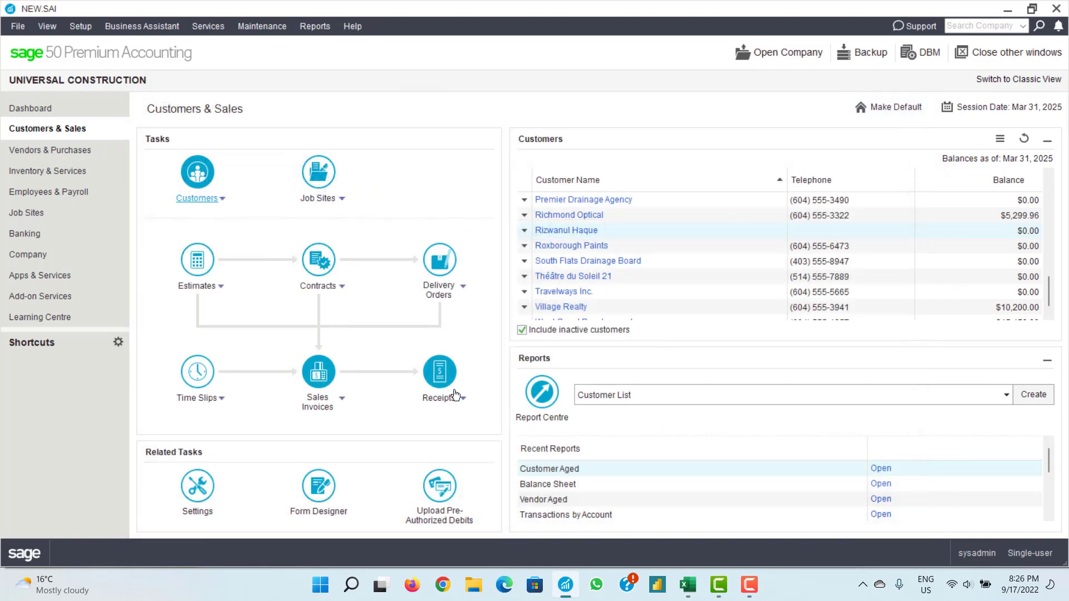
{"action": "left_click", "coordinate": [318, 401]}
- Start a new sales invoice and enter the new customer via autocomplete
{"action": "mouse_move", "coordinate": [316, 424]}
{"action": "left_click", "coordinate": [398, 426]}
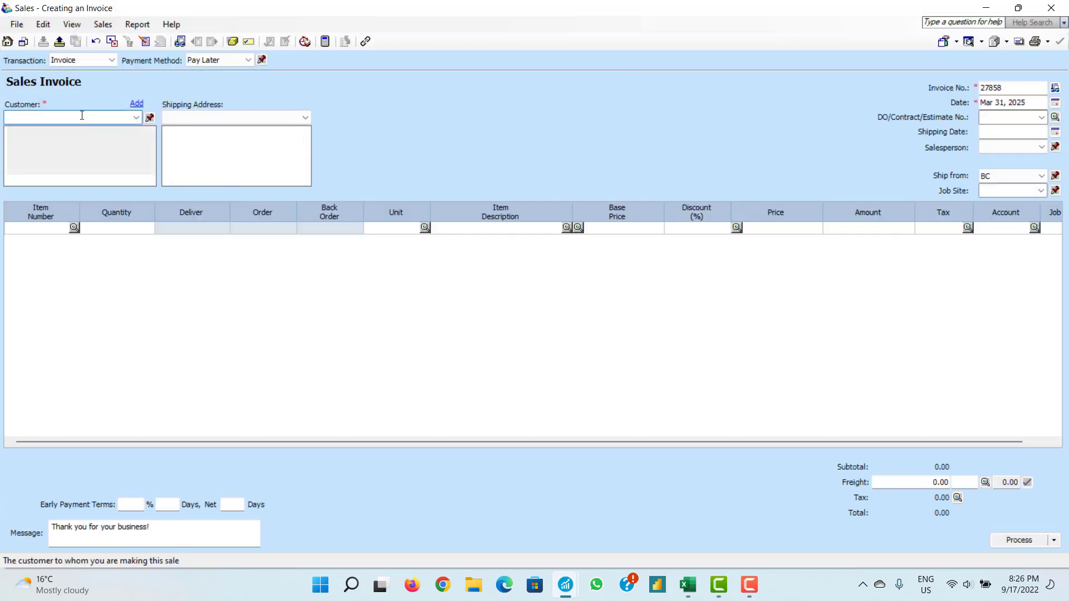
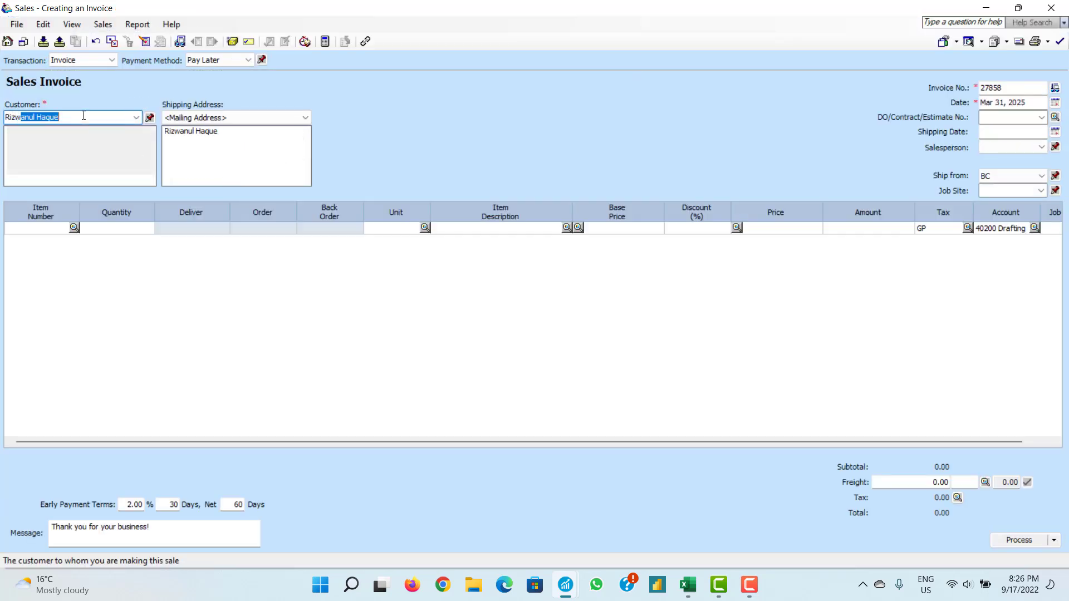
{"action": "key", "text": "Tab"}
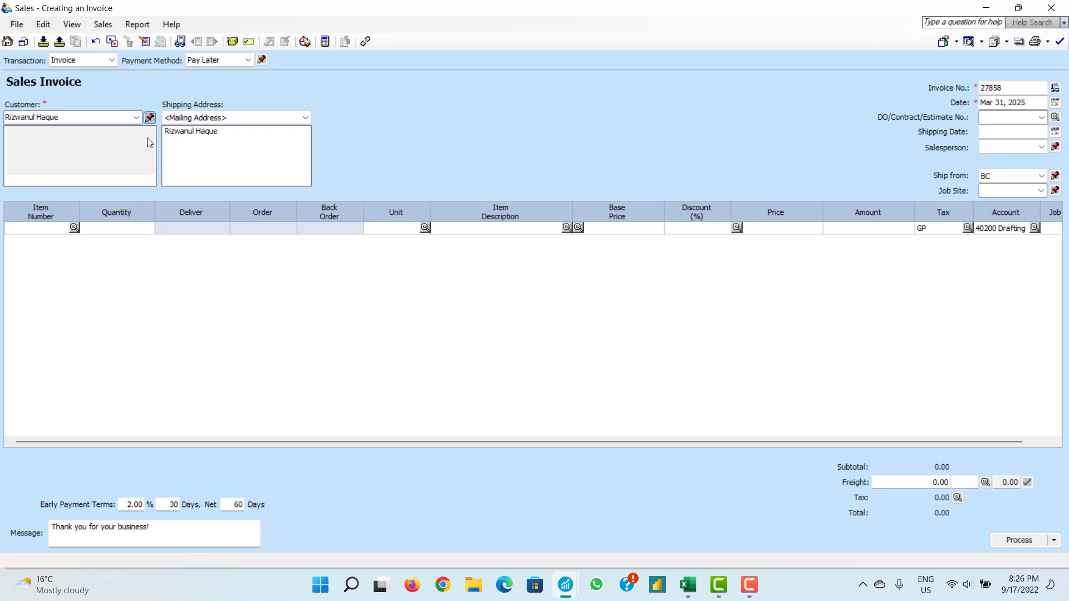
{"action": "left_click", "coordinate": [1016, 89]}
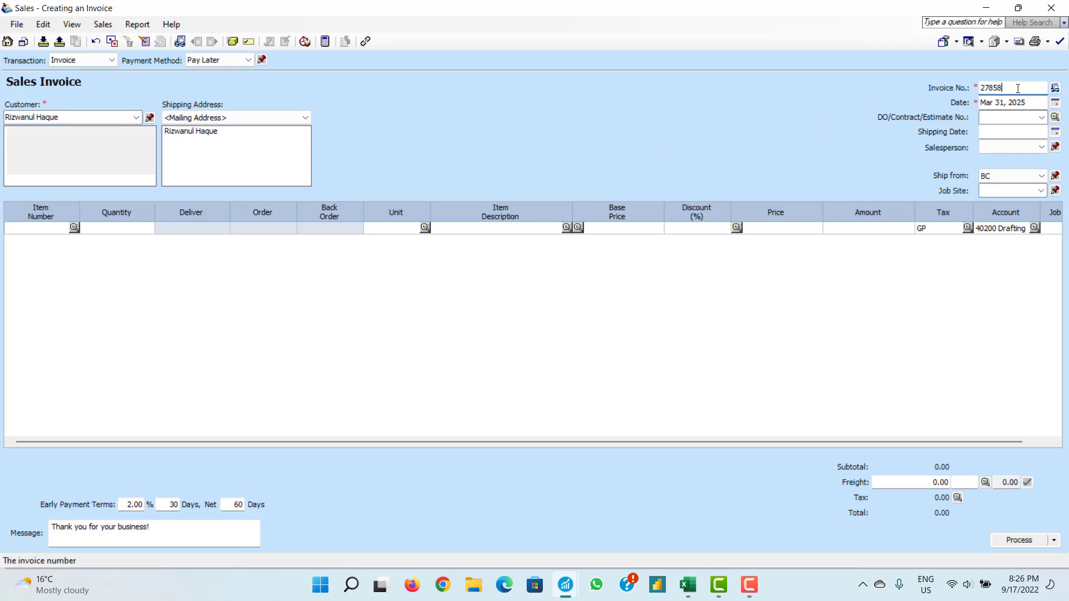
{"action": "left_click", "coordinate": [1009, 191]}
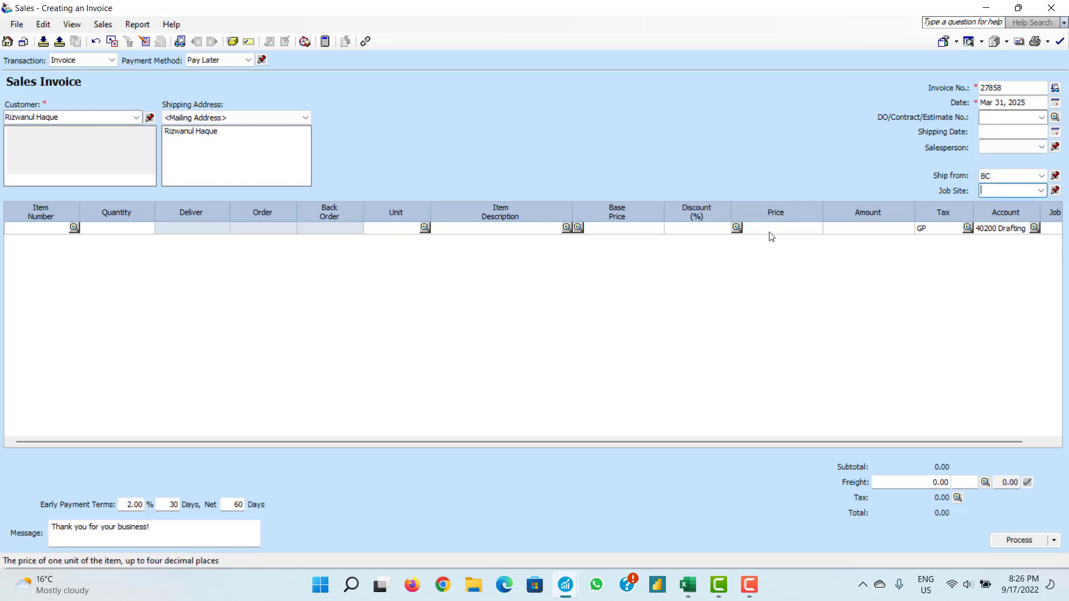
- Move across the first line's fields and open the tax code list from the GP cell
{"action": "left_click", "coordinate": [494, 229]}
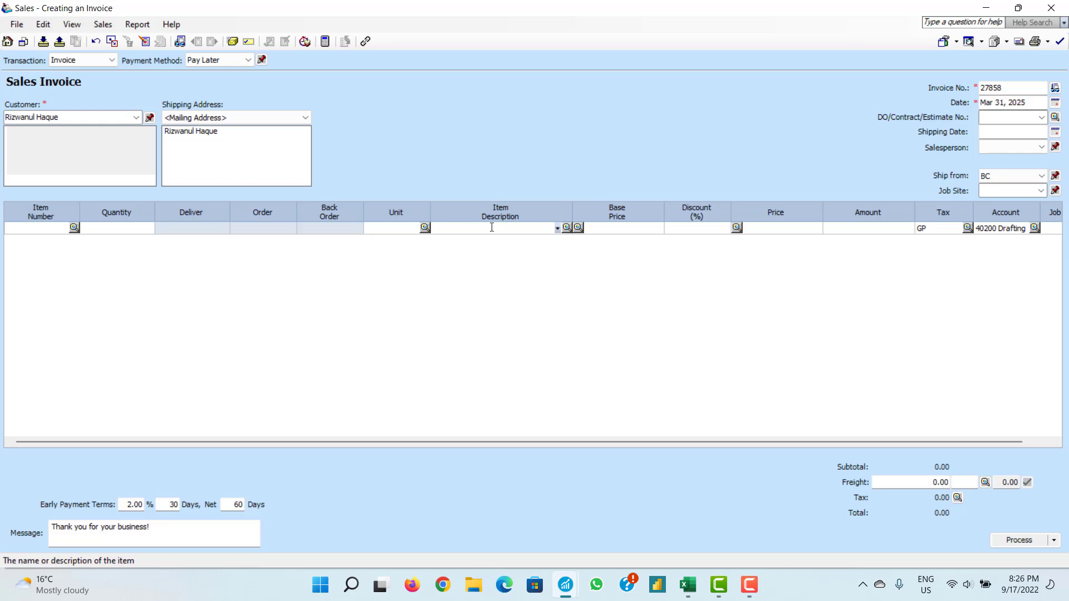
{"action": "left_click", "coordinate": [697, 224]}
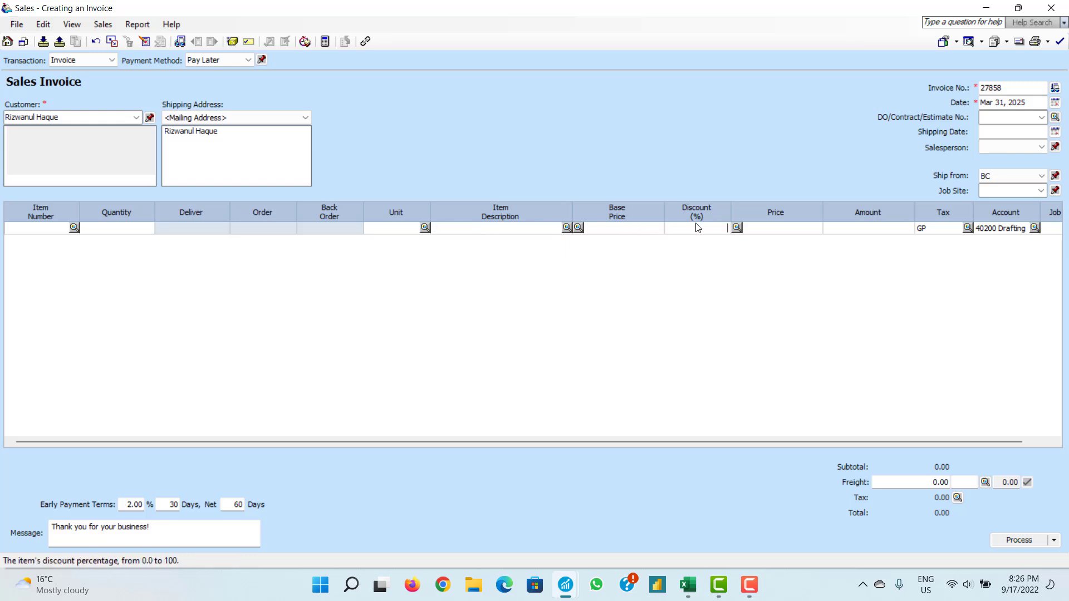
{"action": "left_click", "coordinate": [860, 230]}
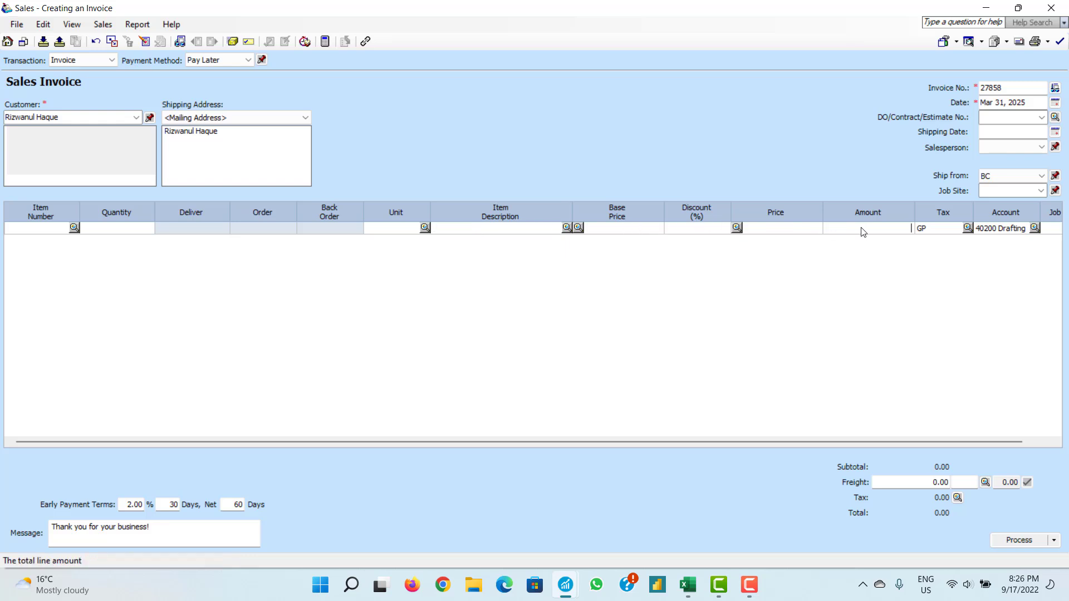
{"action": "left_click", "coordinate": [921, 230]}
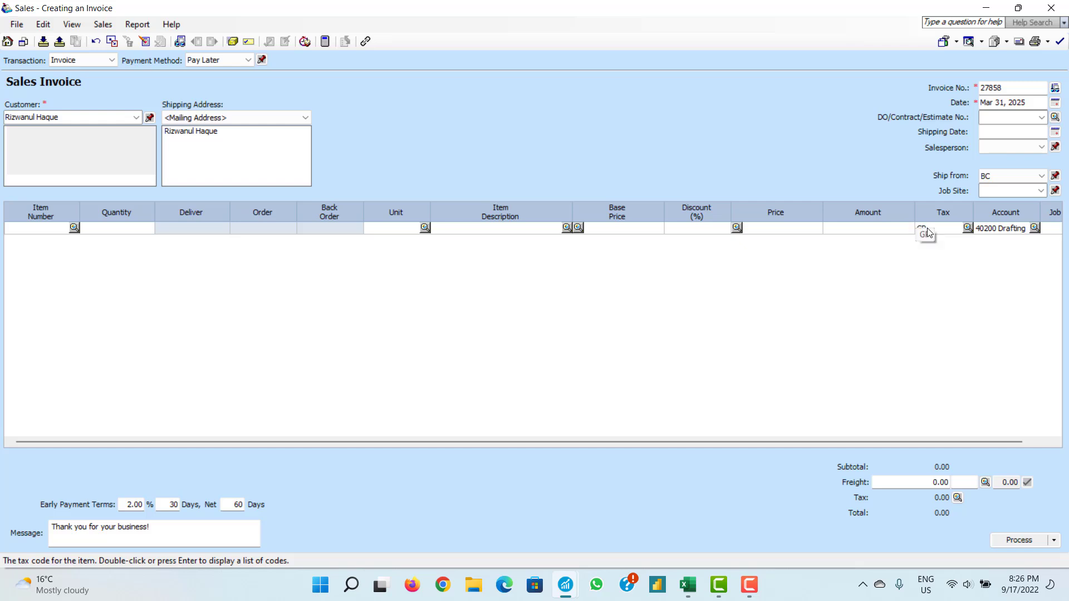
{"action": "left_click", "coordinate": [967, 230]}
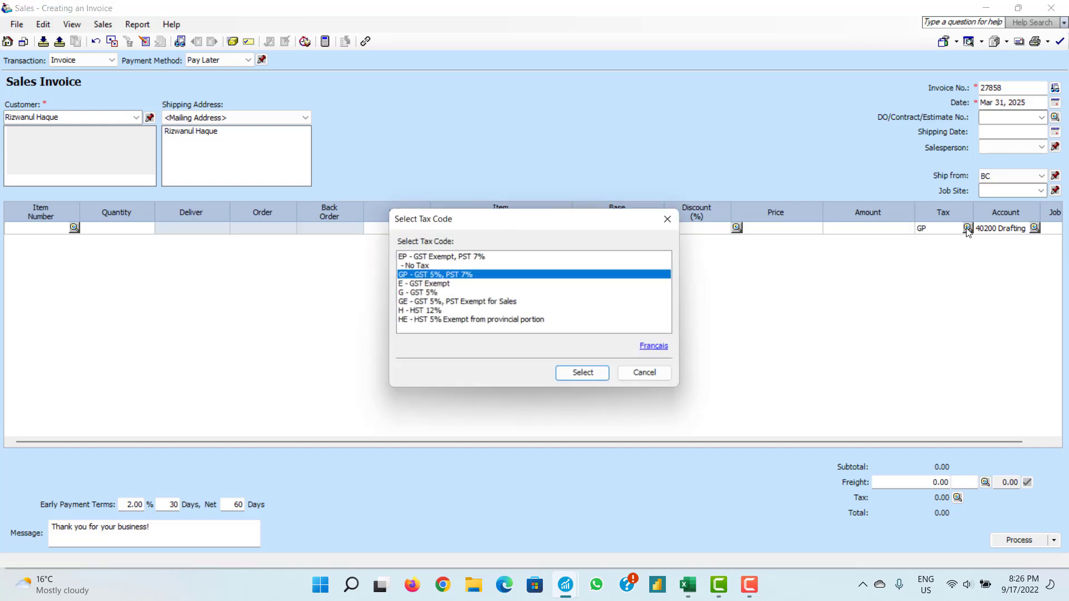
- Dismiss the tax list, browse 40200 Drafting's sub-accounts without changing it, then close the invoice
{"action": "left_click", "coordinate": [669, 219]}
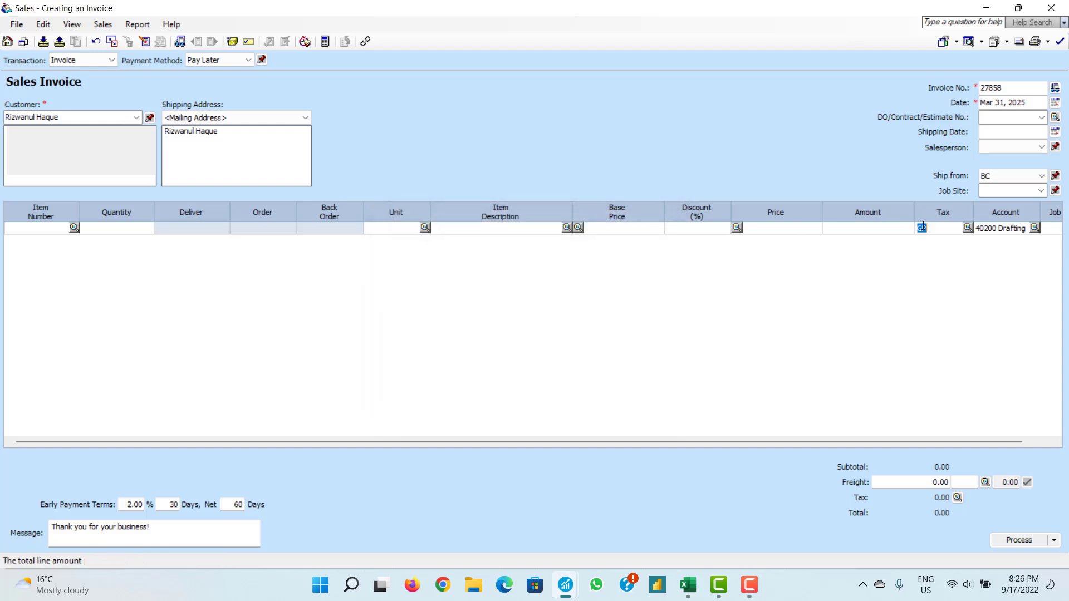
{"action": "left_click", "coordinate": [1033, 229]}
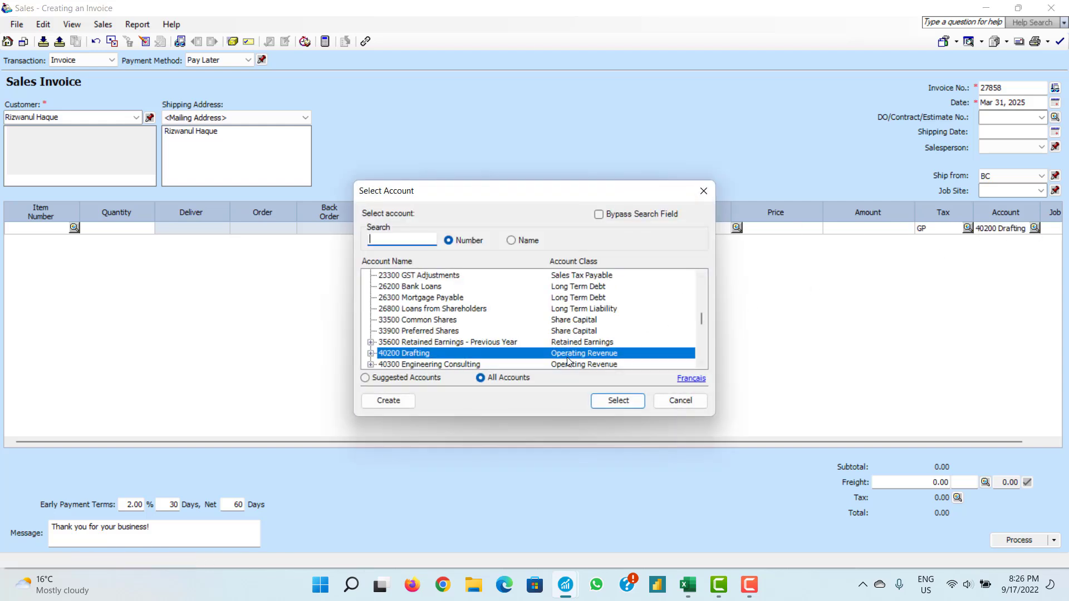
{"action": "left_click", "coordinate": [371, 353]}
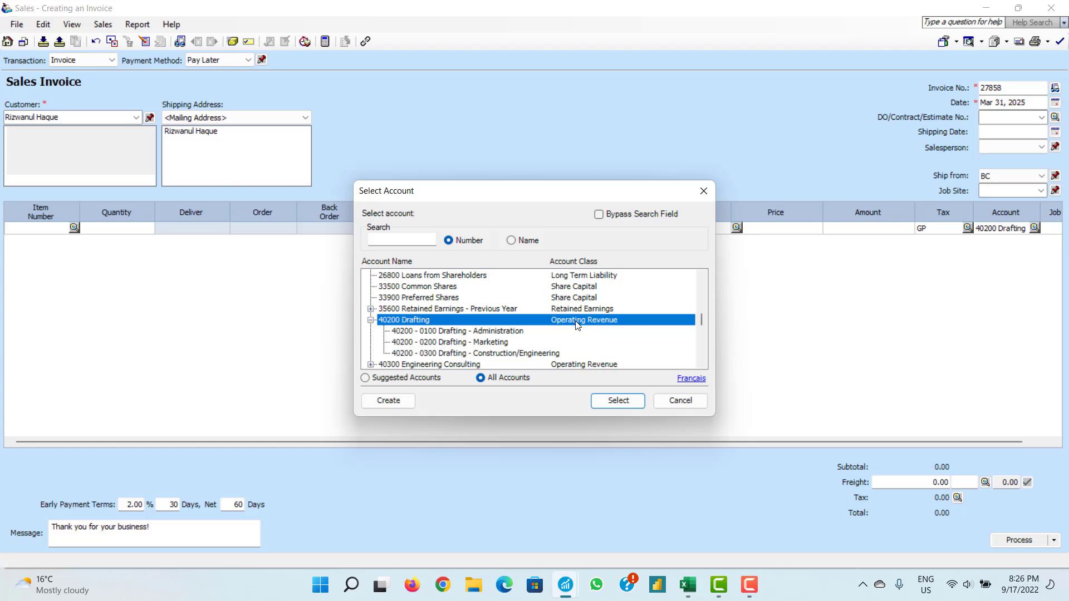
{"action": "left_click", "coordinate": [521, 343]}
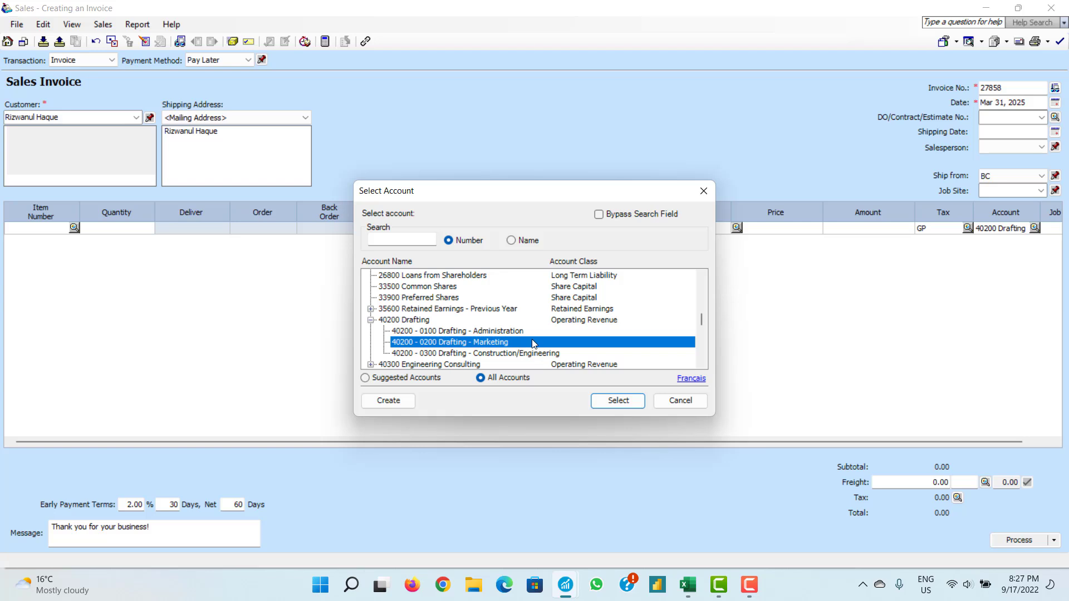
{"action": "scroll", "coordinate": [533, 344], "scroll_direction": "up", "scroll_amount": 1}
{"action": "scroll", "coordinate": [533, 344], "scroll_direction": "down", "scroll_amount": 1}
{"action": "left_click", "coordinate": [681, 400]}
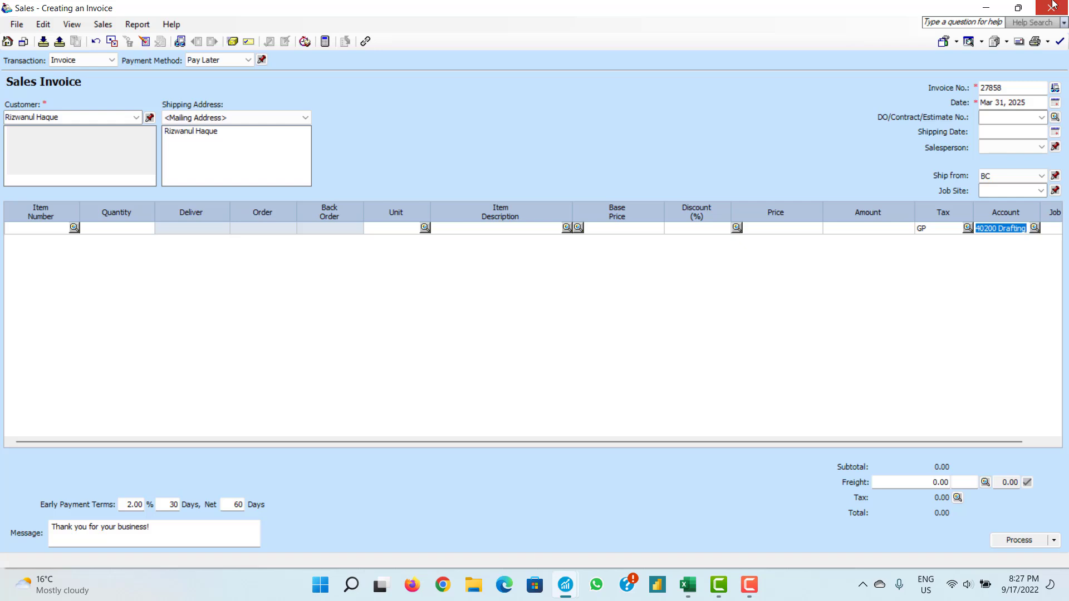
{"action": "left_click", "coordinate": [1052, 5]}
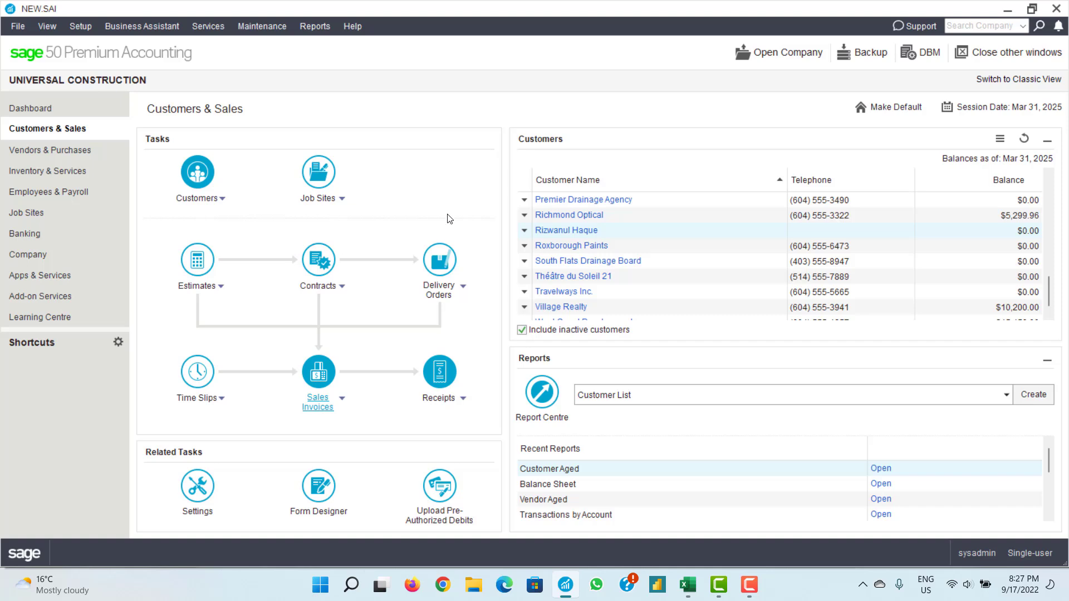
- In Excel's Sheet1, inspect the Account receivable (A2) and Sales revenue (C3) entries, then return to Sage 50
{"action": "left_click", "coordinate": [689, 586]}
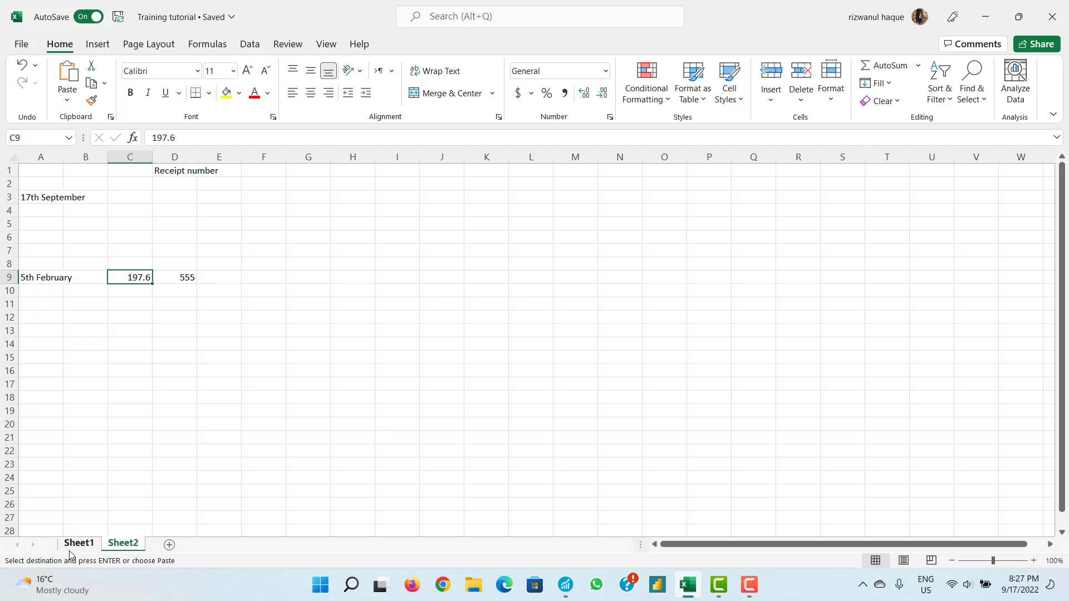
{"action": "left_click", "coordinate": [98, 548]}
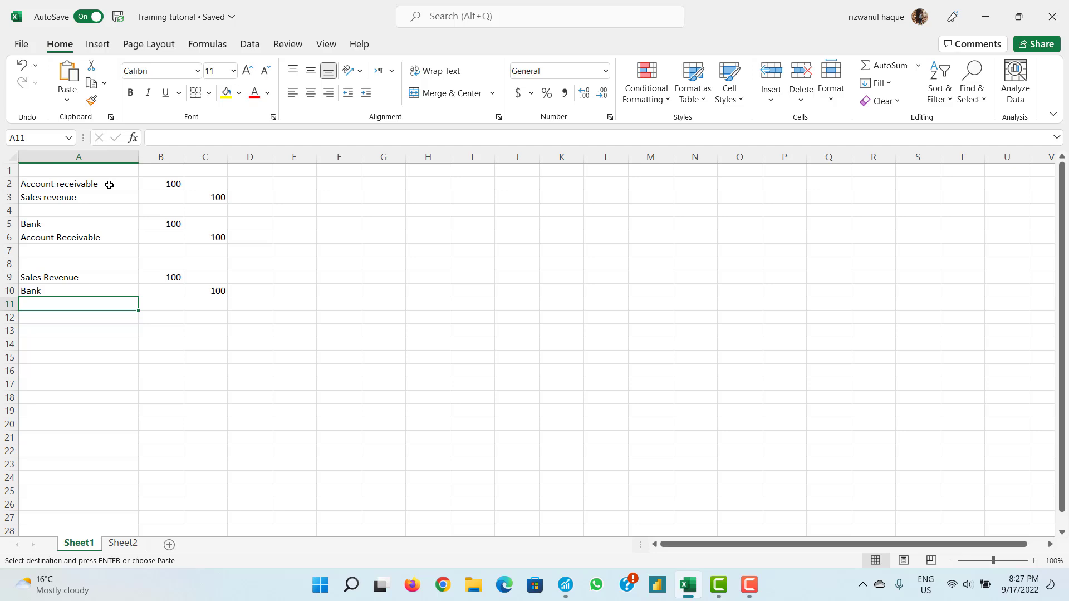
{"action": "left_click", "coordinate": [58, 184]}
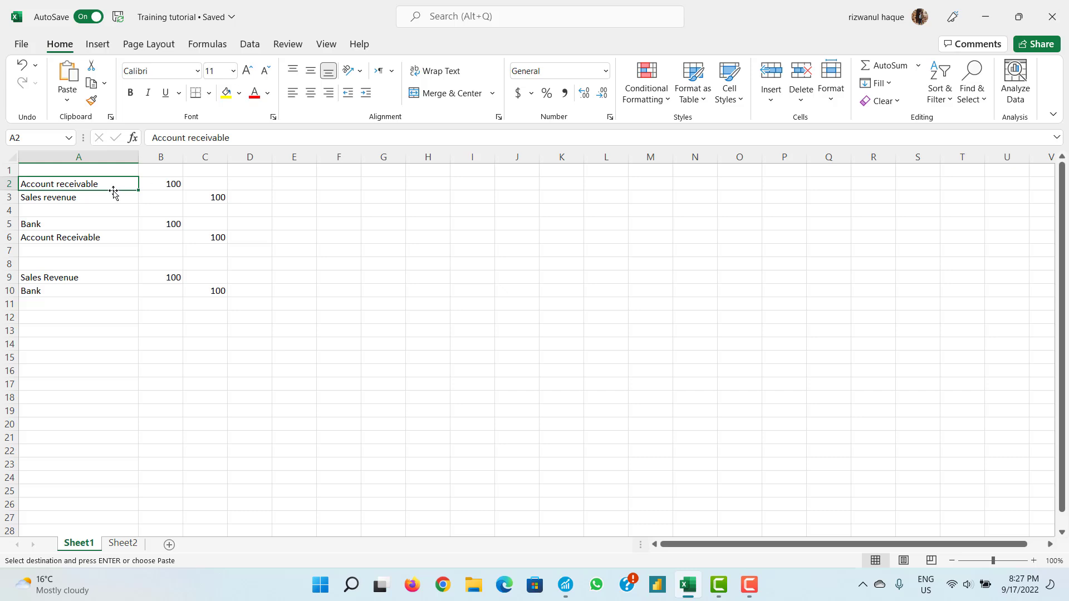
{"action": "left_click", "coordinate": [208, 198]}
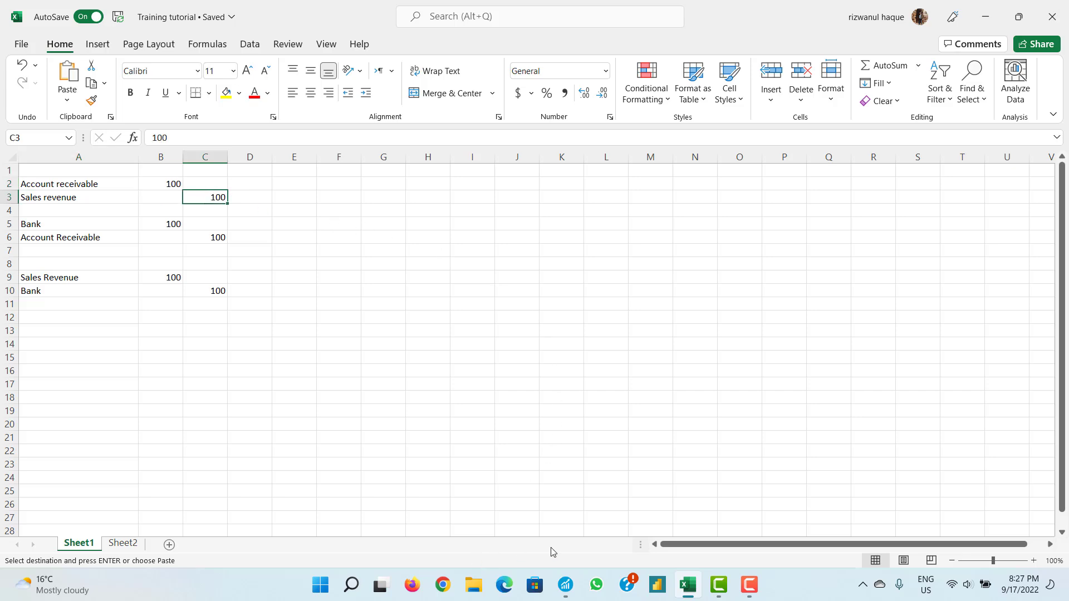
{"action": "left_click", "coordinate": [577, 592]}
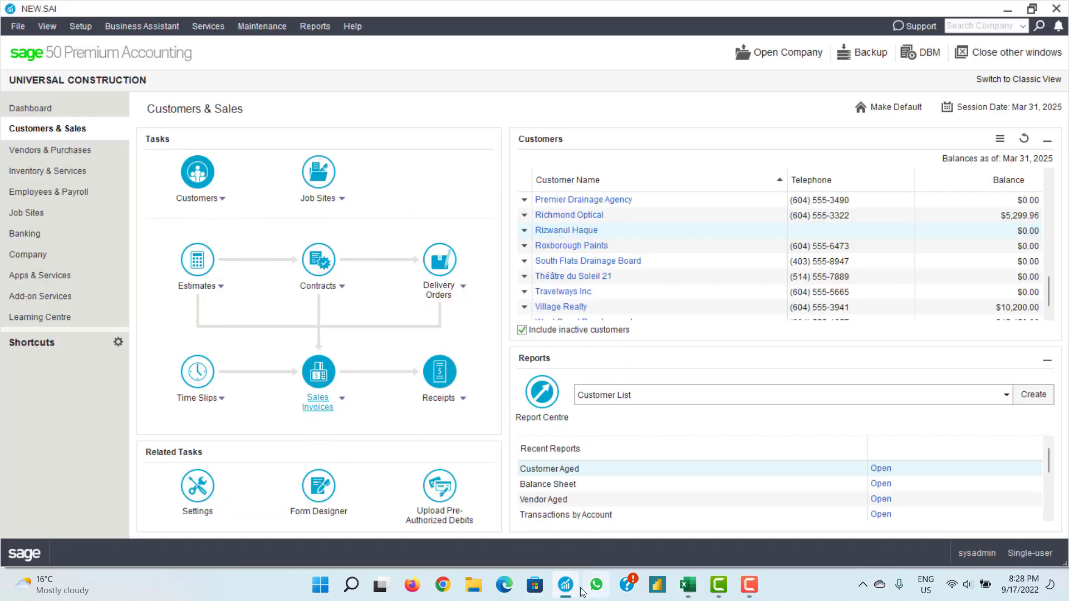
- Switch back to the Excel workbook with the journal-entry sheet
{"action": "left_click", "coordinate": [572, 584]}
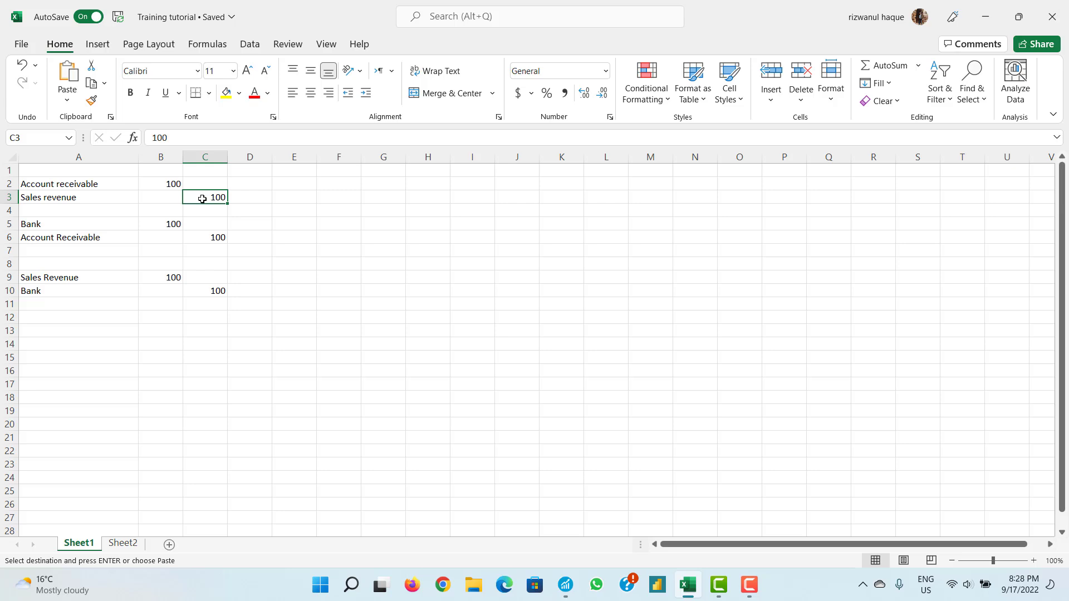
- Relabel the Bank entry in cell A5 as 'Bank (Cash)'
{"action": "left_click", "coordinate": [86, 222]}
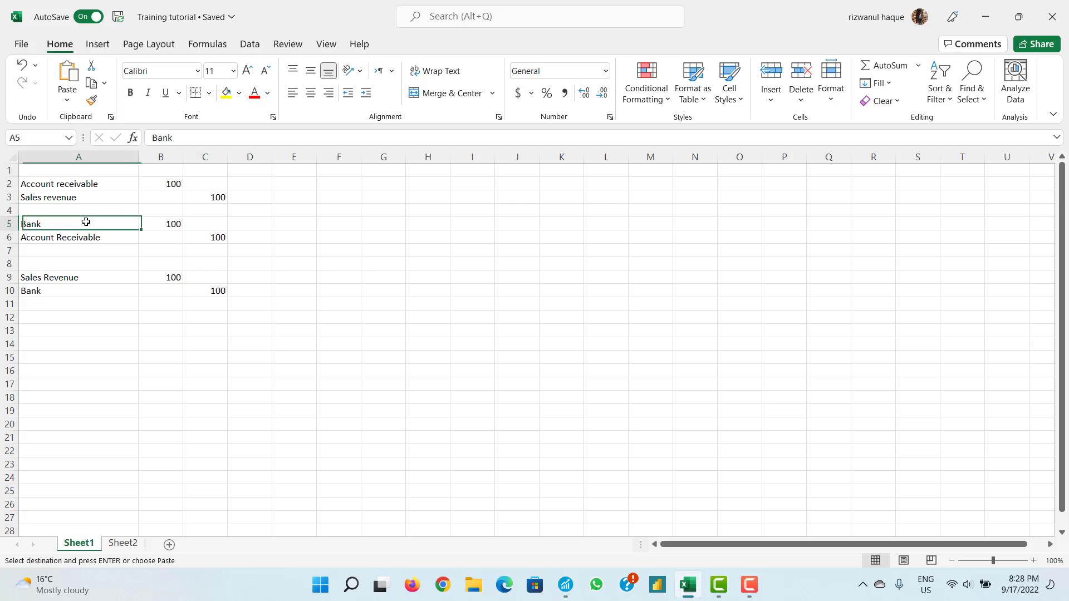
{"action": "double_click", "coordinate": [79, 223]}
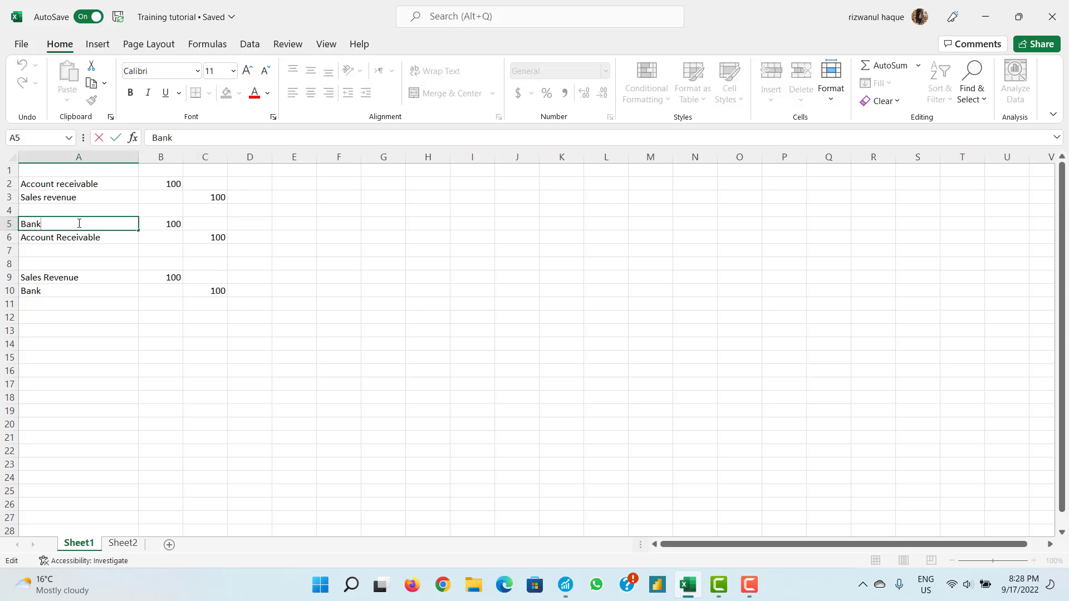
{"action": "type", "text": "(Cash)"}
{"action": "left_click", "coordinate": [97, 236]}
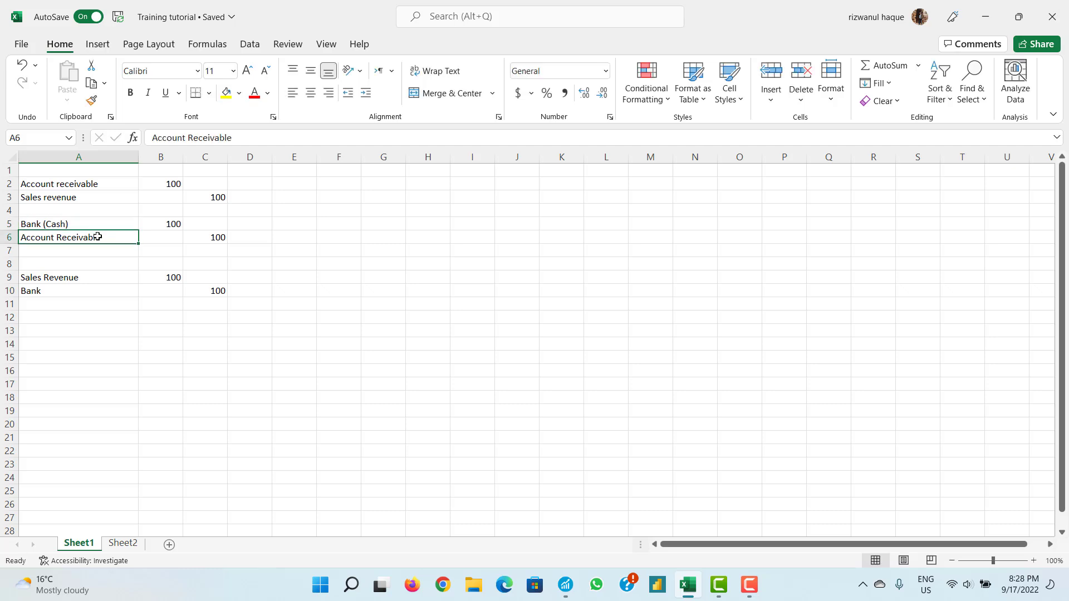
{"action": "left_click", "coordinate": [97, 222]}
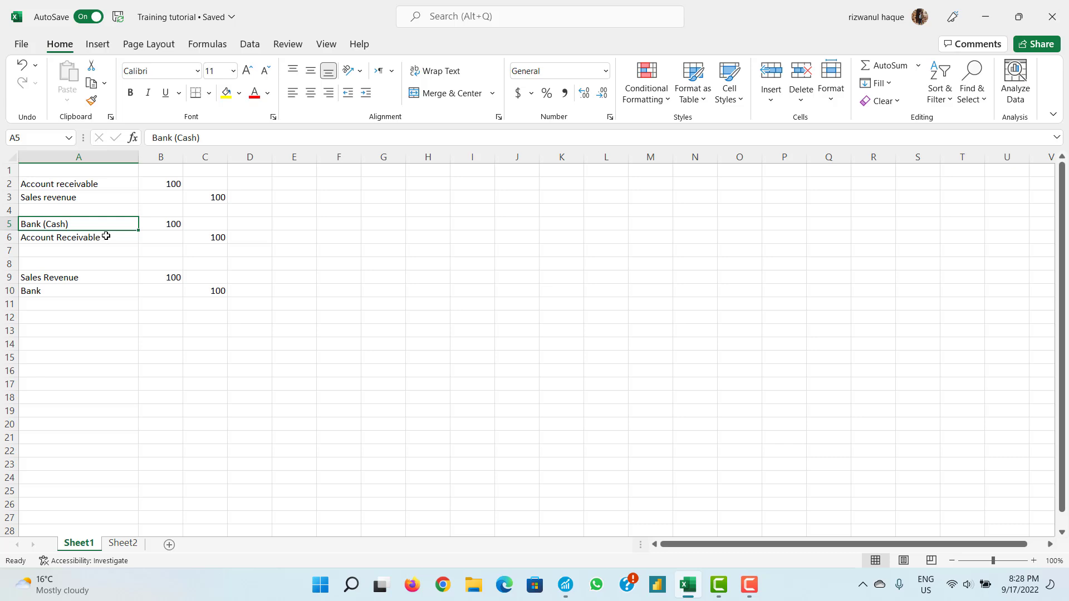
- Verify the 100 debits in B2 and B5 match the 100 credits in C3 and C6, then return to Sage 50
{"action": "left_click", "coordinate": [98, 241]}
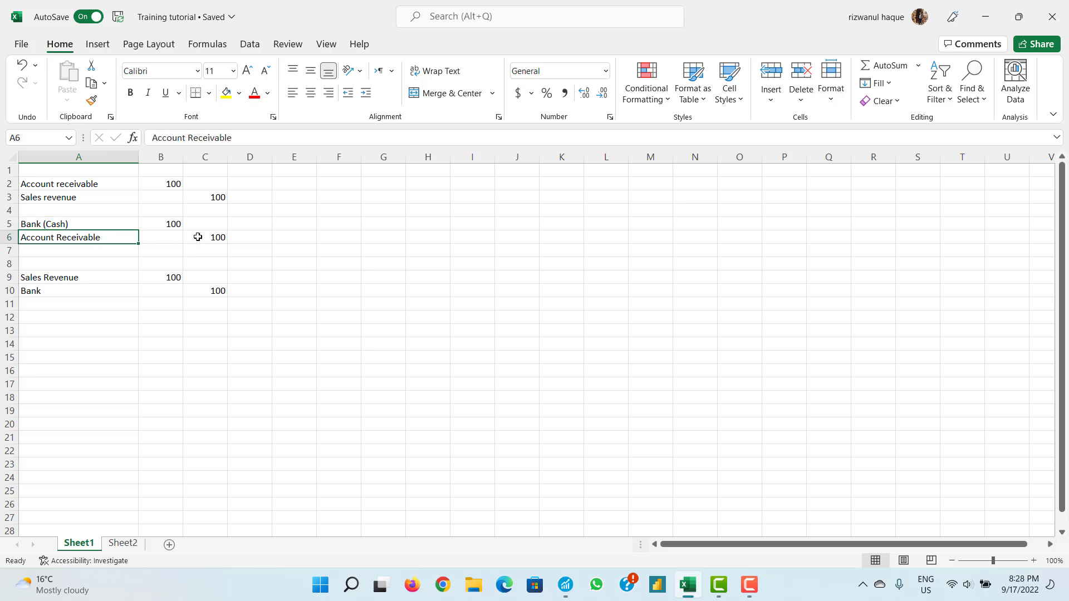
{"action": "left_click", "coordinate": [219, 238]}
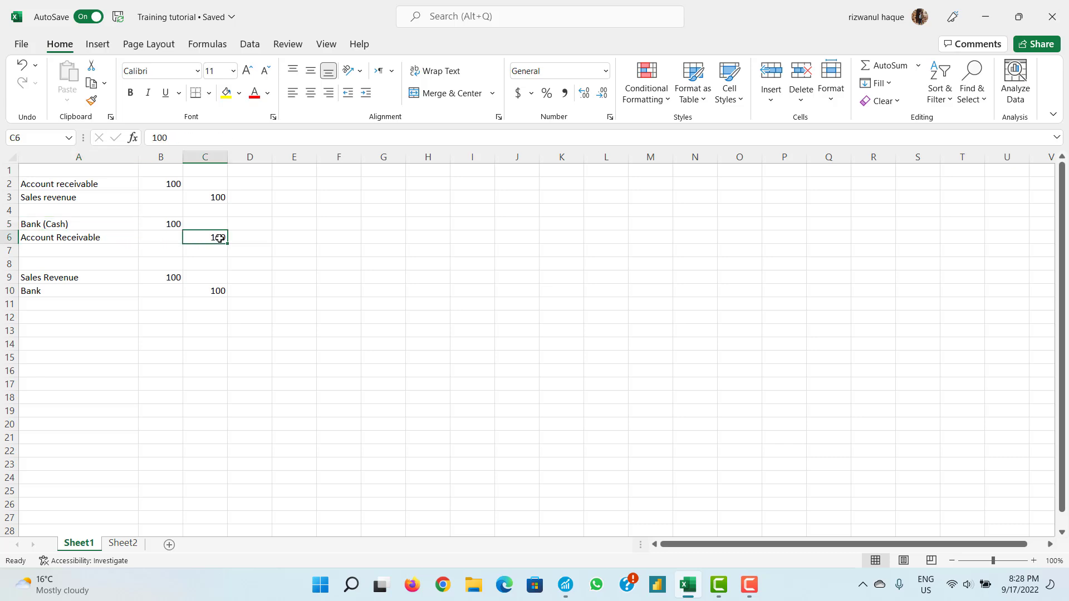
{"action": "left_click", "coordinate": [171, 185]}
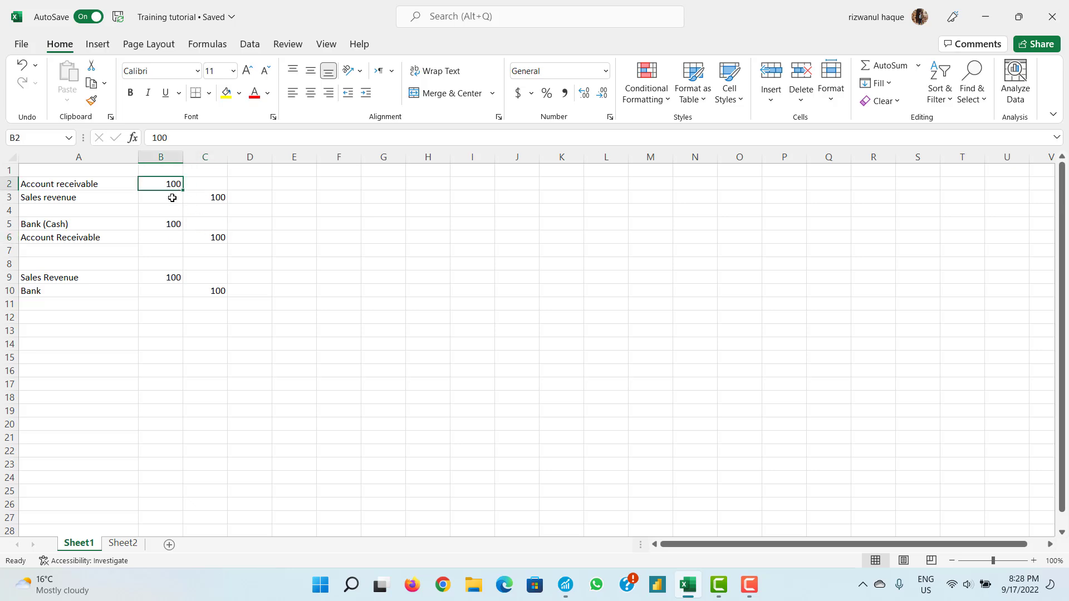
{"action": "left_click", "coordinate": [210, 198]}
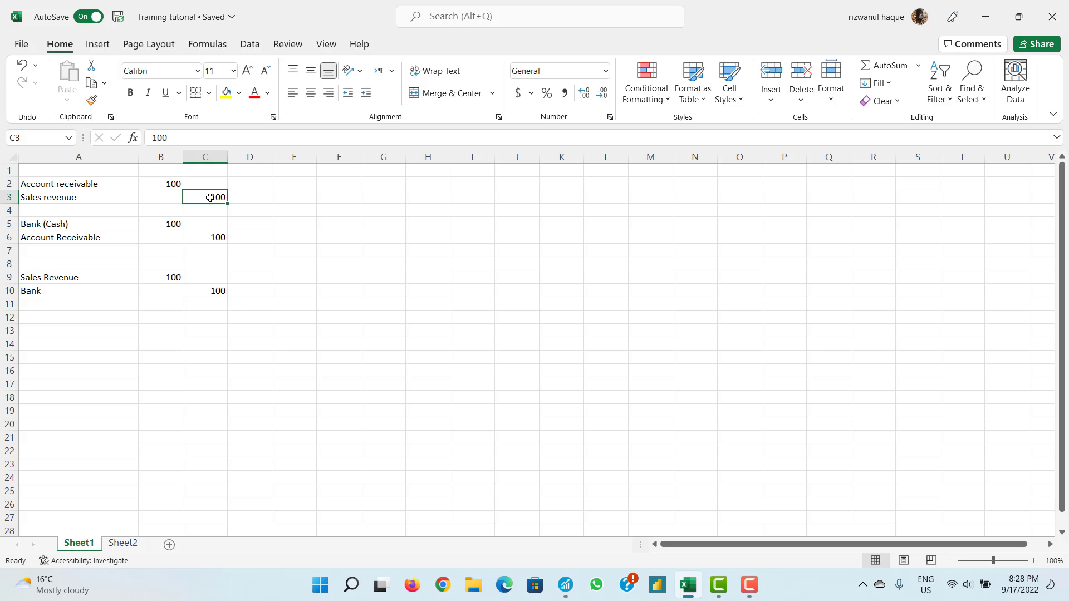
{"action": "left_click", "coordinate": [170, 224]}
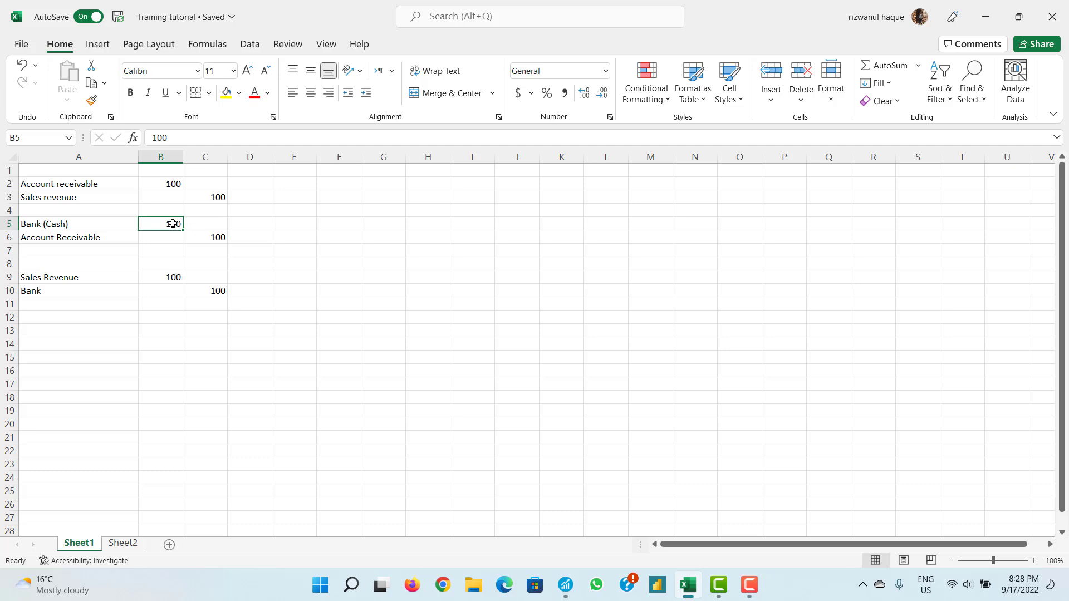
{"action": "left_click", "coordinate": [217, 199]}
{"action": "left_click", "coordinate": [176, 223]}
{"action": "left_click", "coordinate": [566, 591]}
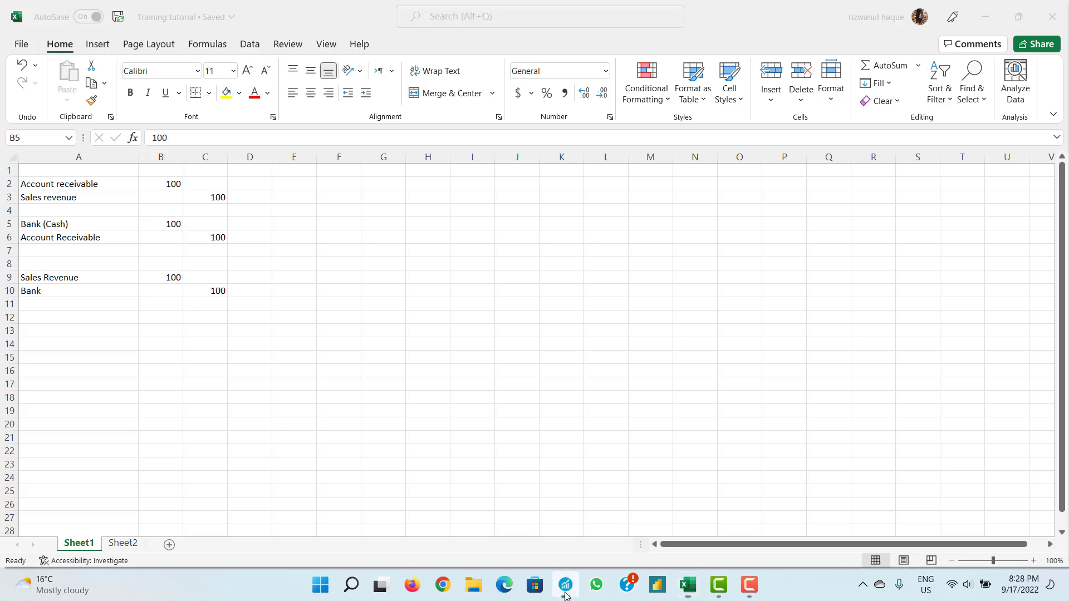
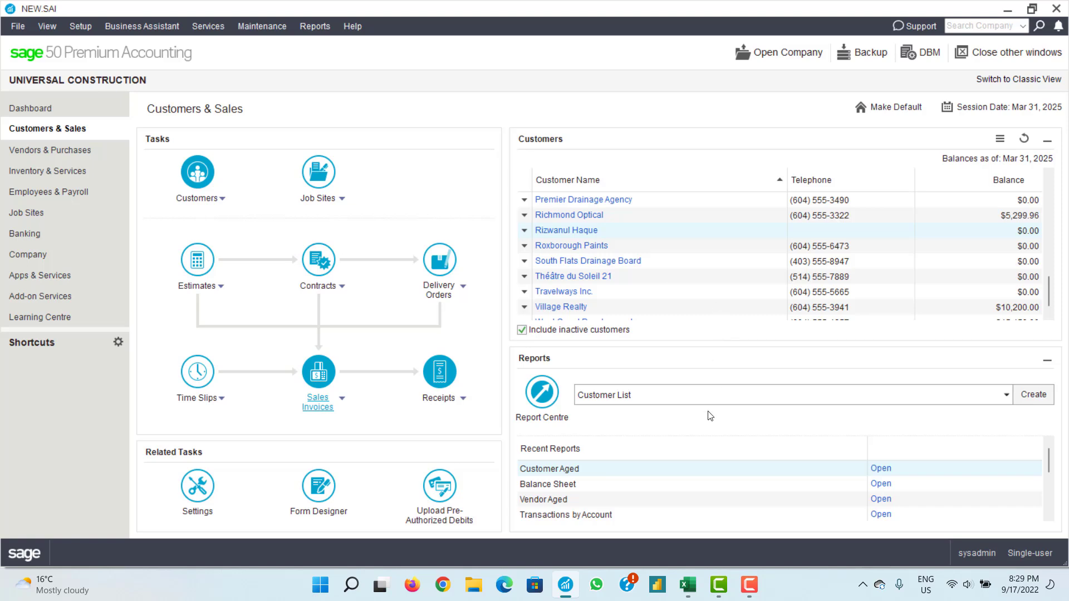
- Enter 100 in Sheet2 cell C10, beneath the 197.6 receipt figure
{"action": "left_click", "coordinate": [689, 583]}
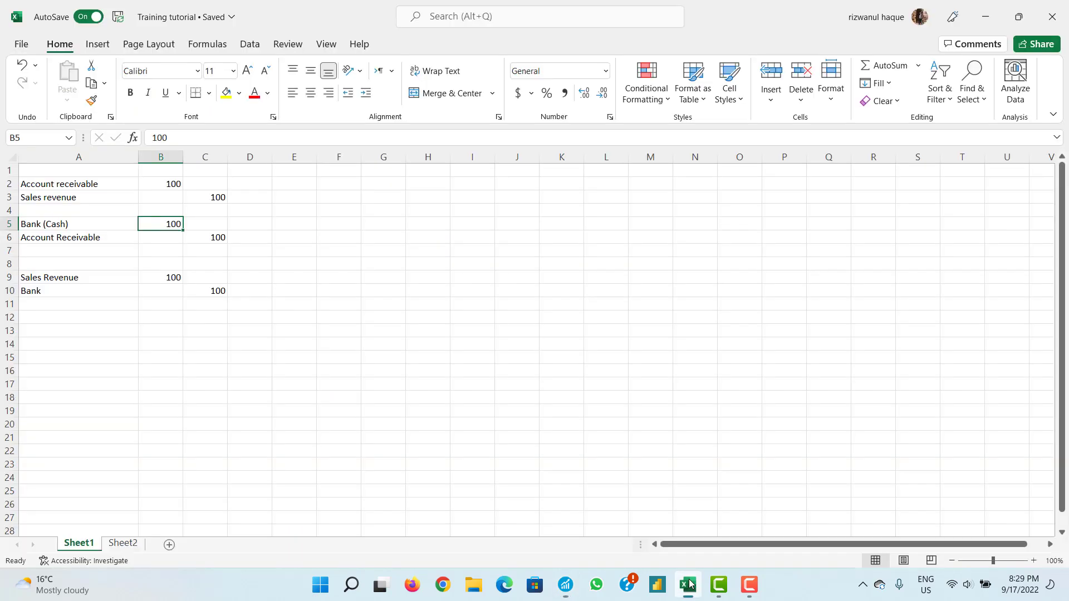
{"action": "left_click", "coordinate": [123, 542]}
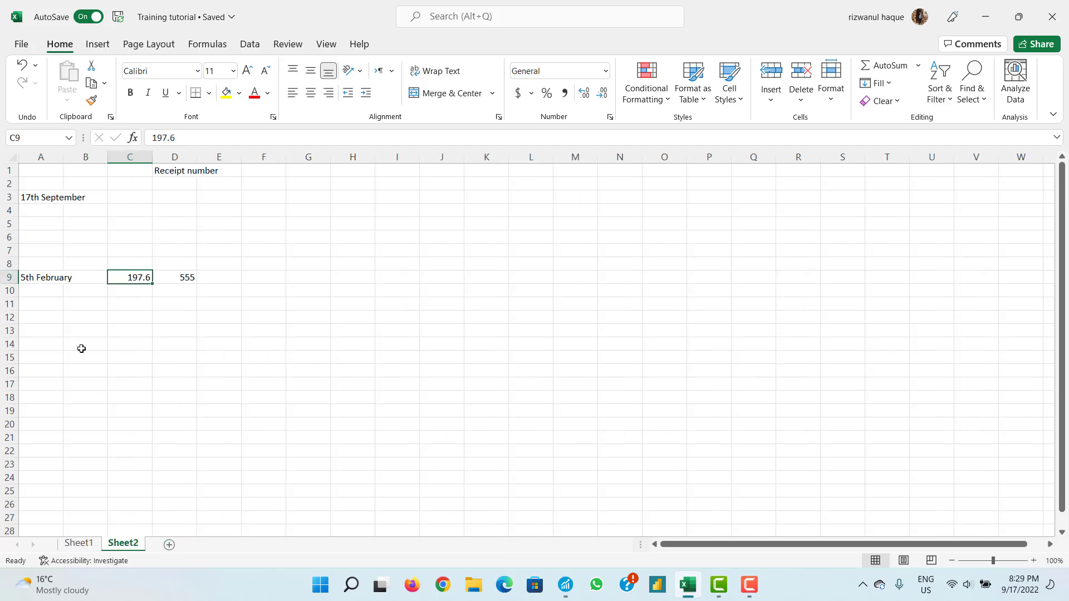
{"action": "left_click", "coordinate": [46, 295]}
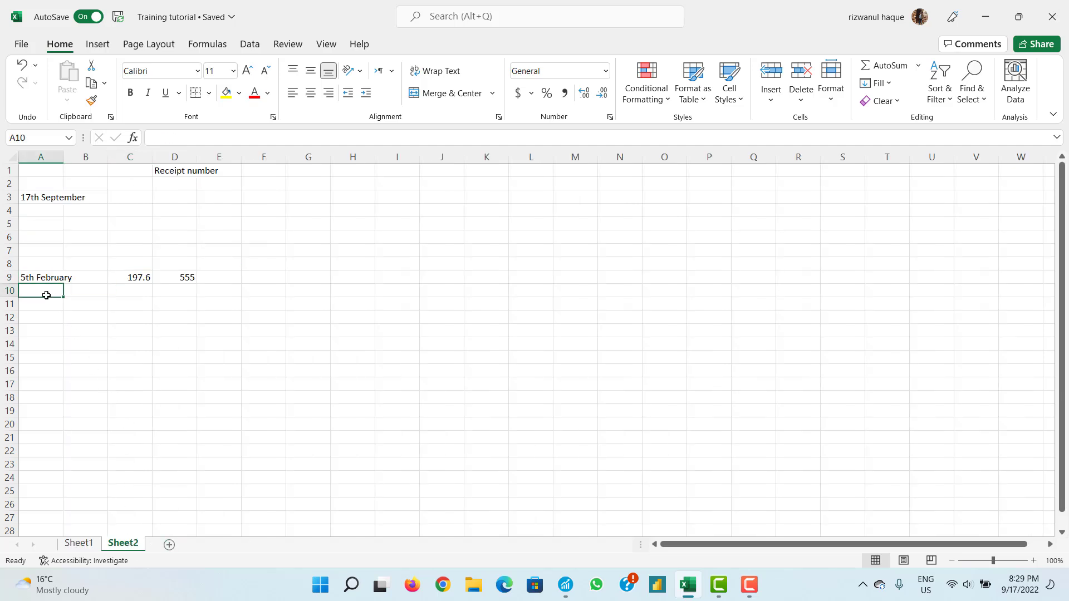
{"action": "left_click", "coordinate": [129, 288]}
{"action": "double_click", "coordinate": [133, 291]}
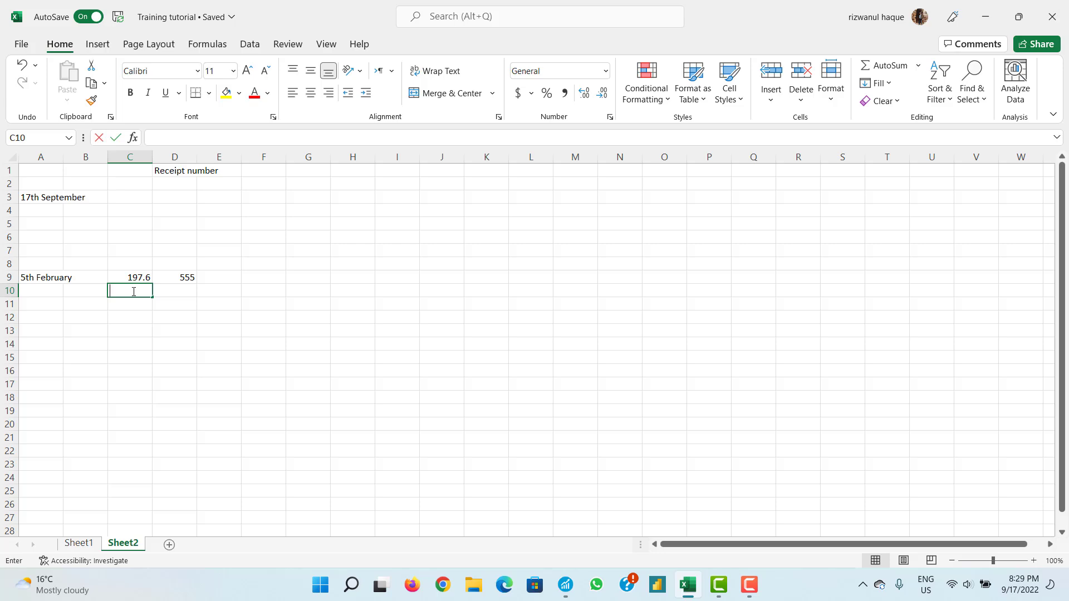
{"action": "type", "text": "1"}
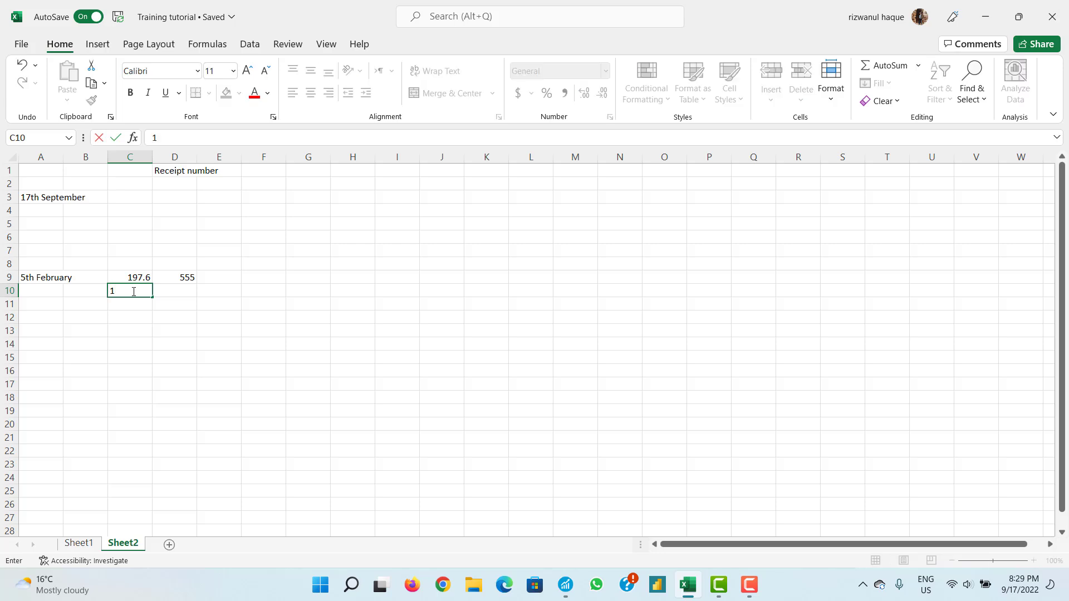
{"action": "type", "text": "00"}
{"action": "key", "text": "BackSpace"}
{"action": "key", "text": "BackSpace"}
{"action": "type", "text": "00"}
- Compare Sheet1's Sales Revenue, Bank and Bank (Cash) amounts, then return to Sage 50
{"action": "left_click", "coordinate": [78, 544]}
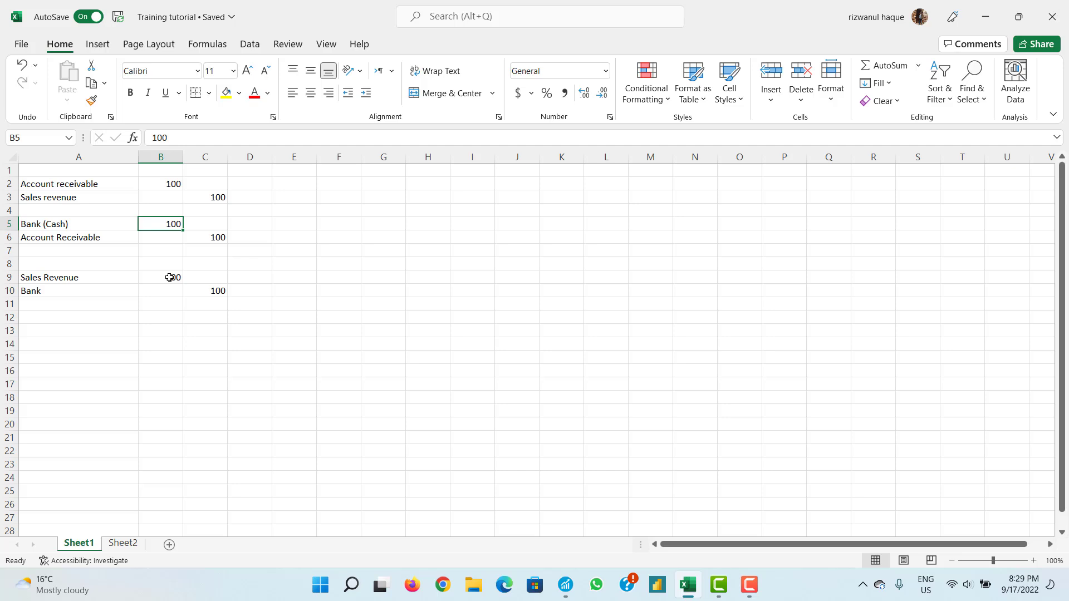
{"action": "left_click", "coordinate": [158, 280]}
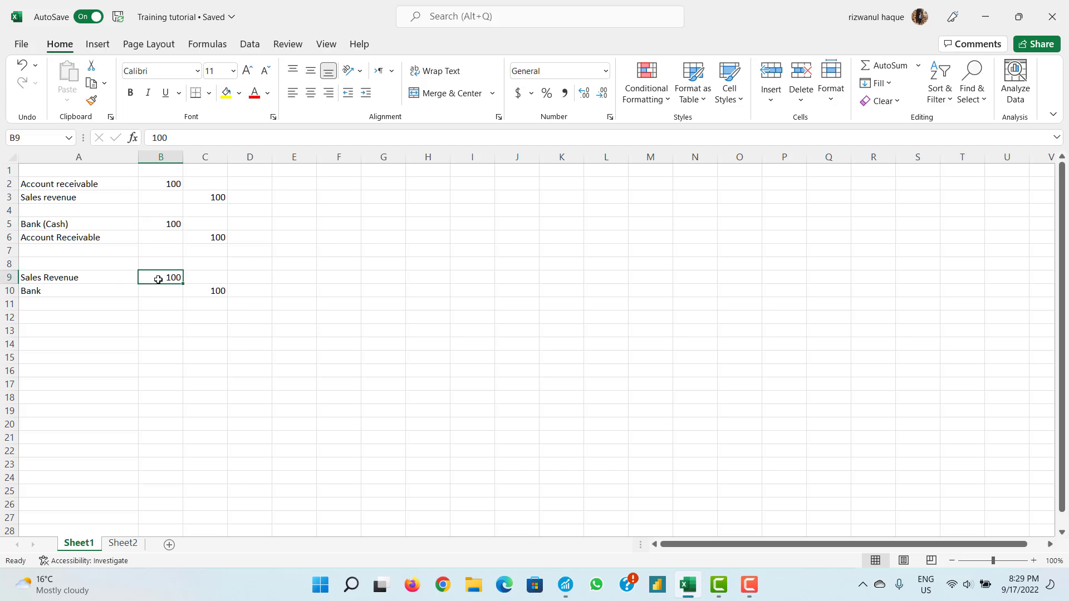
{"action": "left_click", "coordinate": [212, 289]}
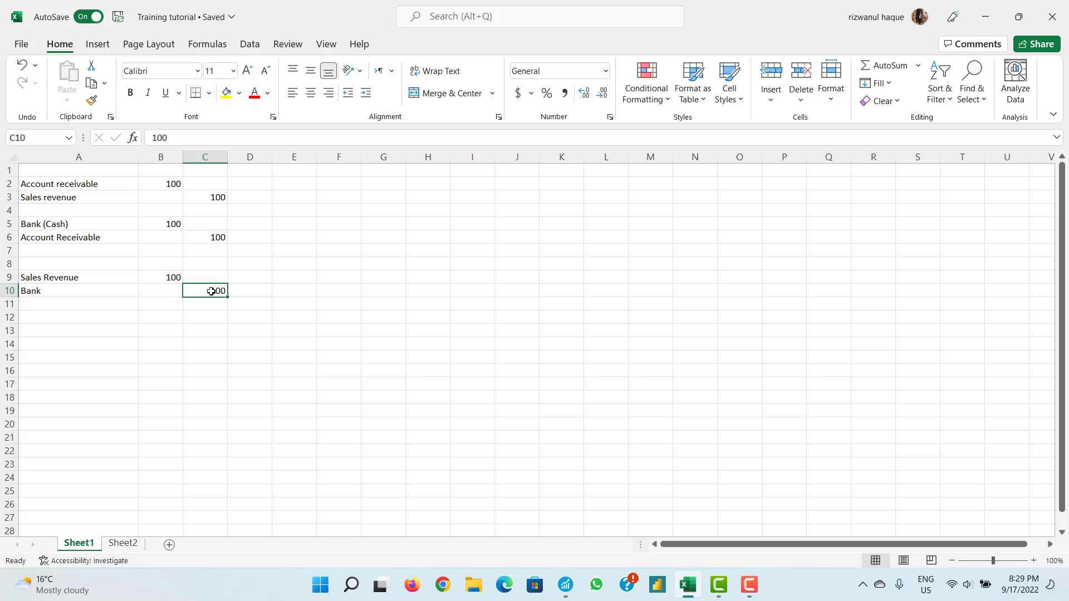
{"action": "left_click", "coordinate": [172, 279]}
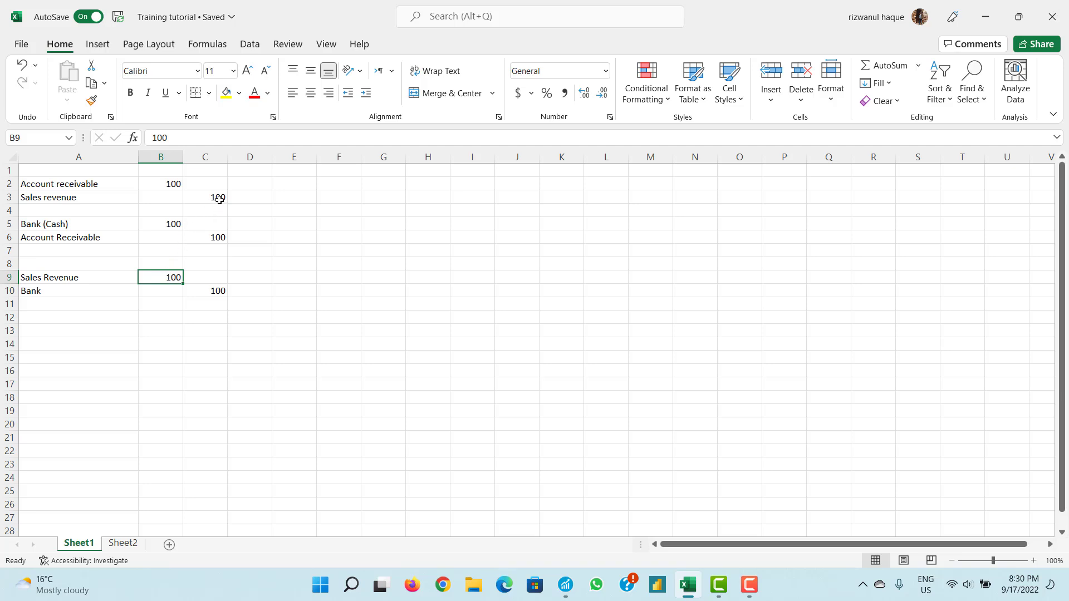
{"action": "left_click", "coordinate": [212, 291]}
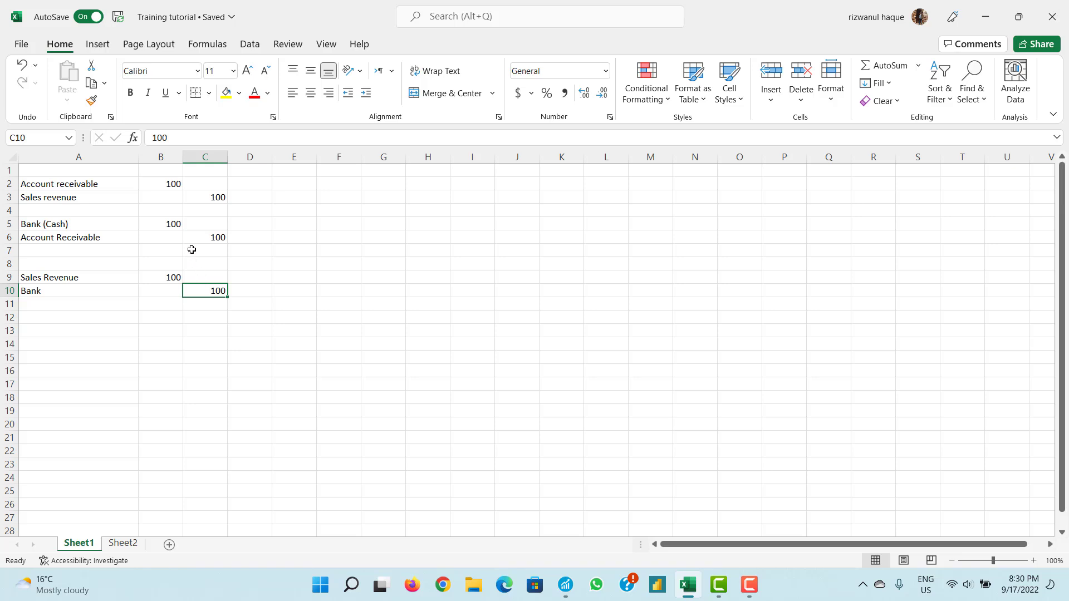
{"action": "left_click", "coordinate": [172, 223]}
{"action": "left_click", "coordinate": [216, 290]}
{"action": "left_click", "coordinate": [173, 227]}
{"action": "left_click", "coordinate": [209, 288]}
{"action": "left_click", "coordinate": [173, 225]}
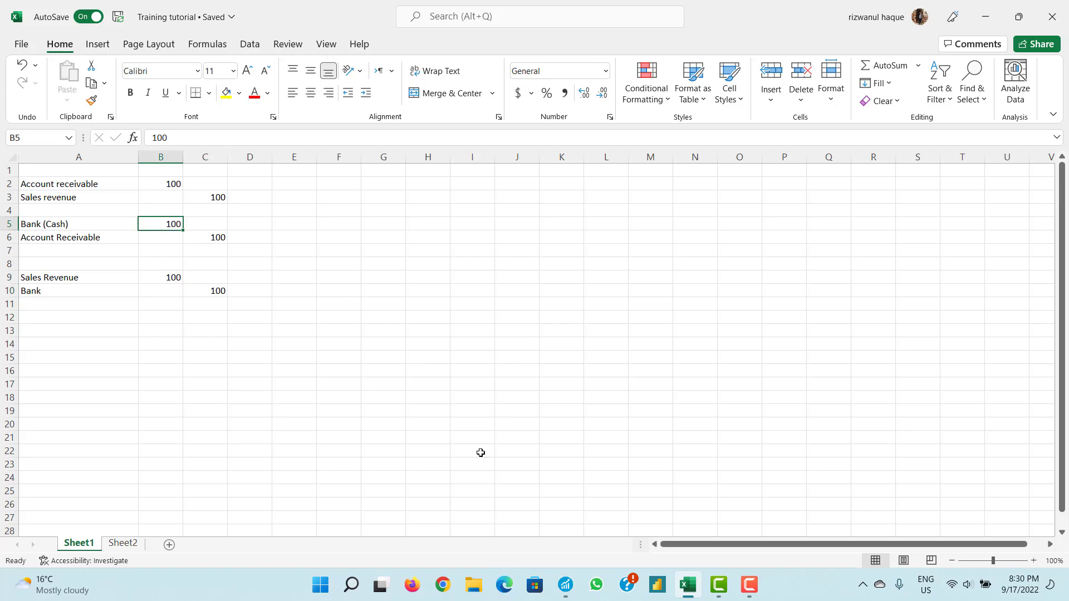
{"action": "left_click", "coordinate": [570, 582]}
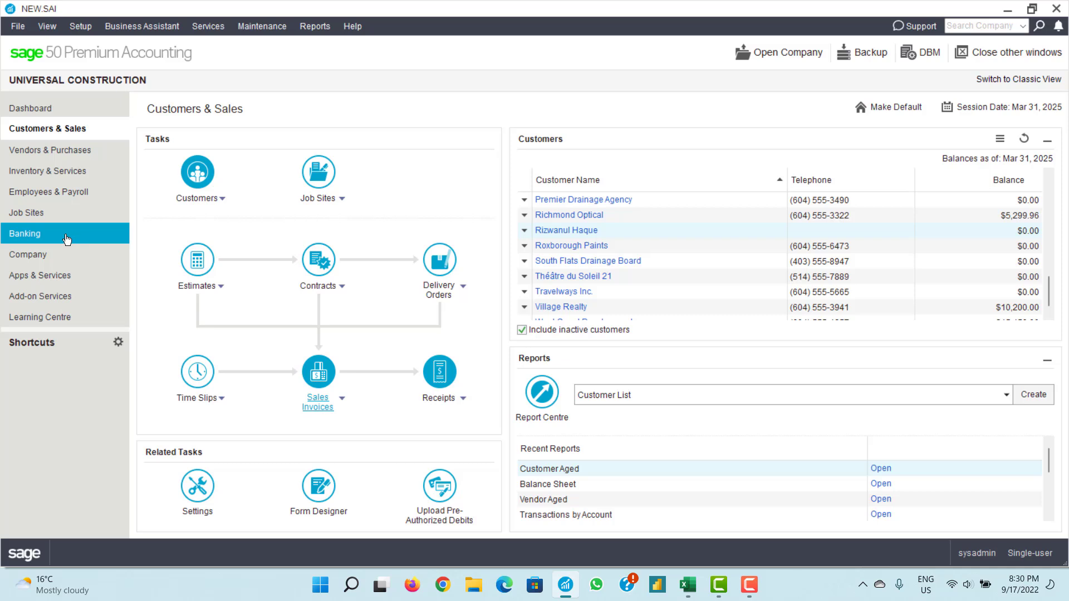
- Create a new General Journal entry commented as a refund for damaged goods, keeping CAD currency
{"action": "left_click", "coordinate": [47, 255]}
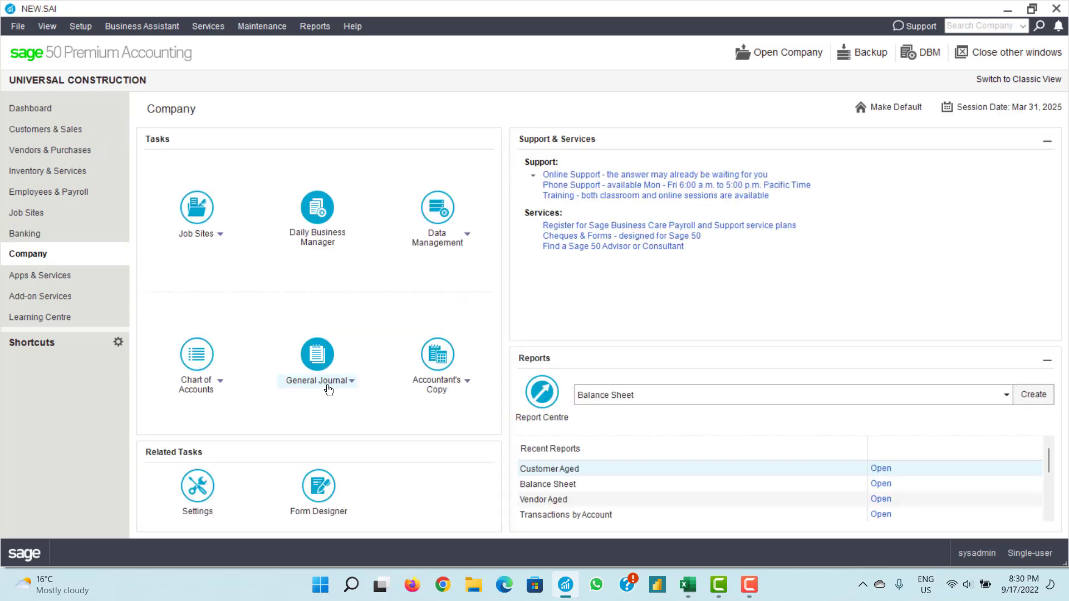
{"action": "left_click", "coordinate": [326, 382]}
{"action": "left_click", "coordinate": [326, 397]}
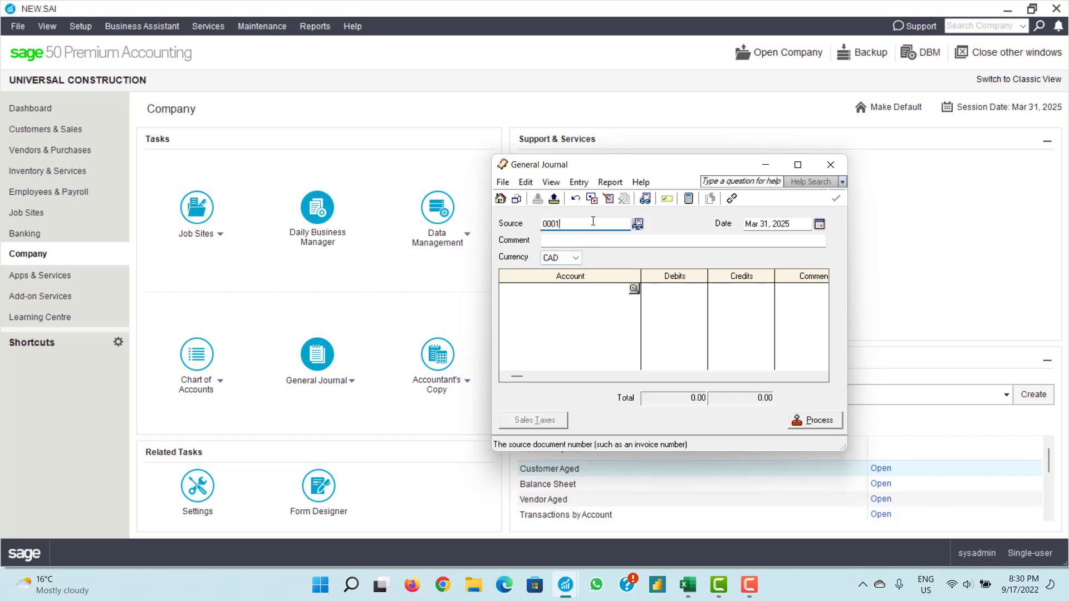
{"action": "key", "text": "Tab"}
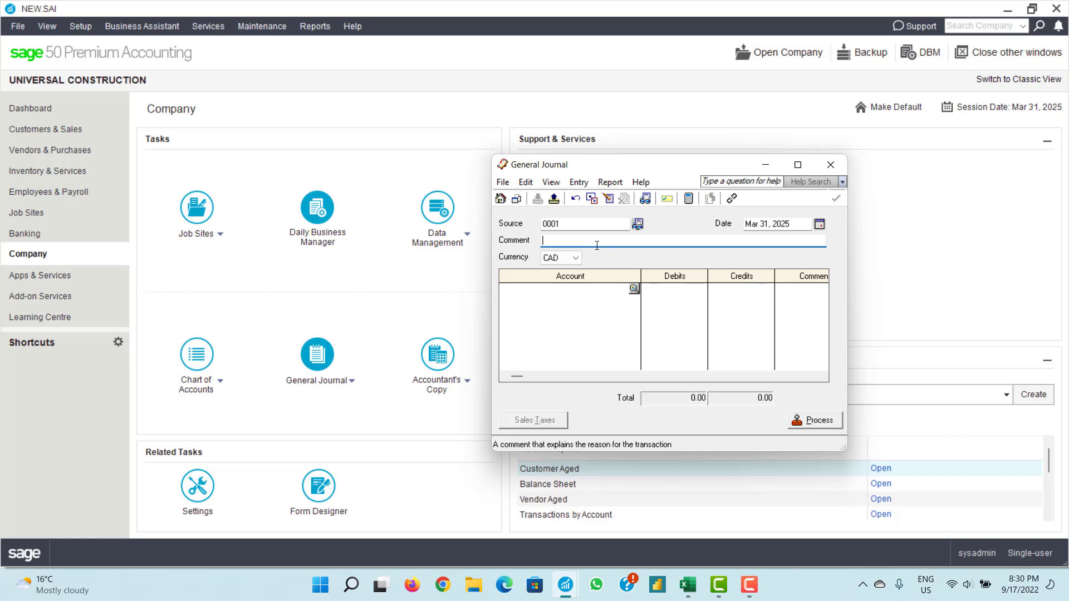
{"action": "type", "text": "Riz-Fufund for damaged goods"}
{"action": "left_click", "coordinate": [576, 258]}
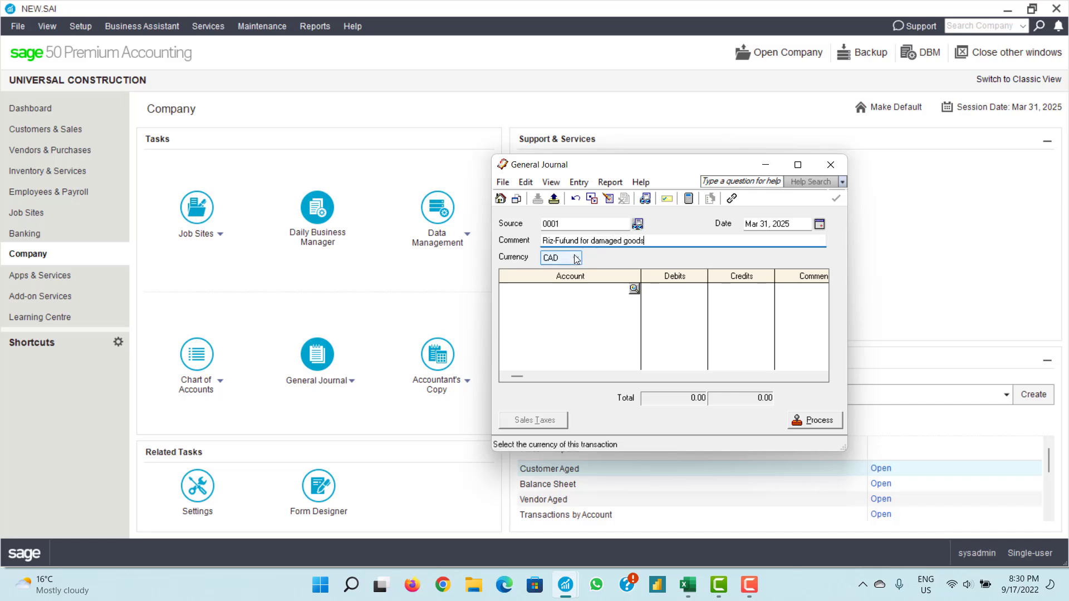
{"action": "left_click", "coordinate": [576, 258]}
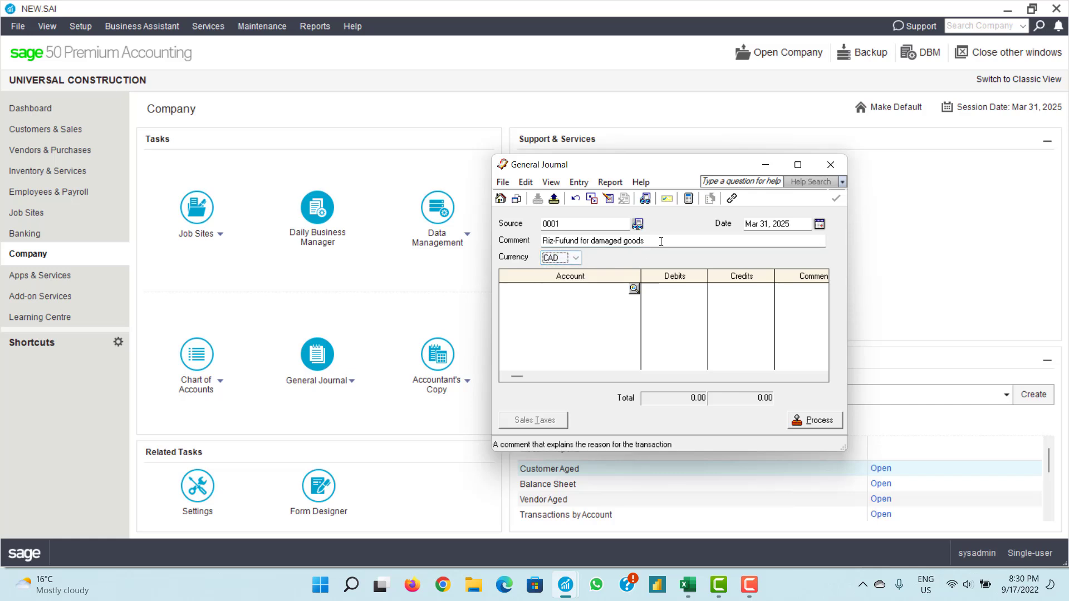
{"action": "left_click", "coordinate": [658, 243]}
{"action": "left_click", "coordinate": [634, 289]}
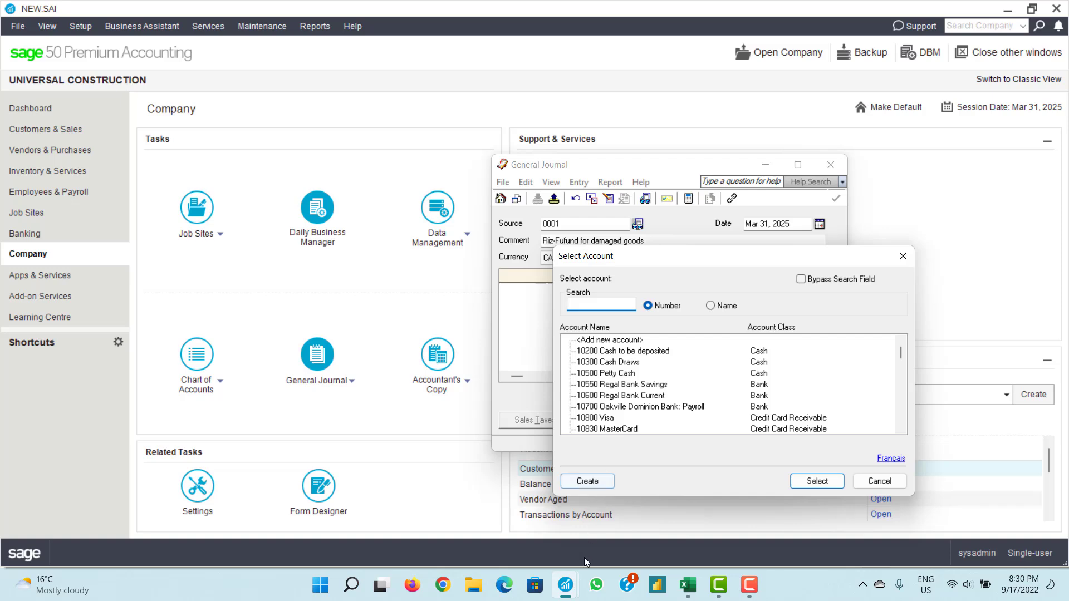
- Assign journal line one to account 40200 Drafting - Marketing
{"action": "left_click", "coordinate": [688, 591]}
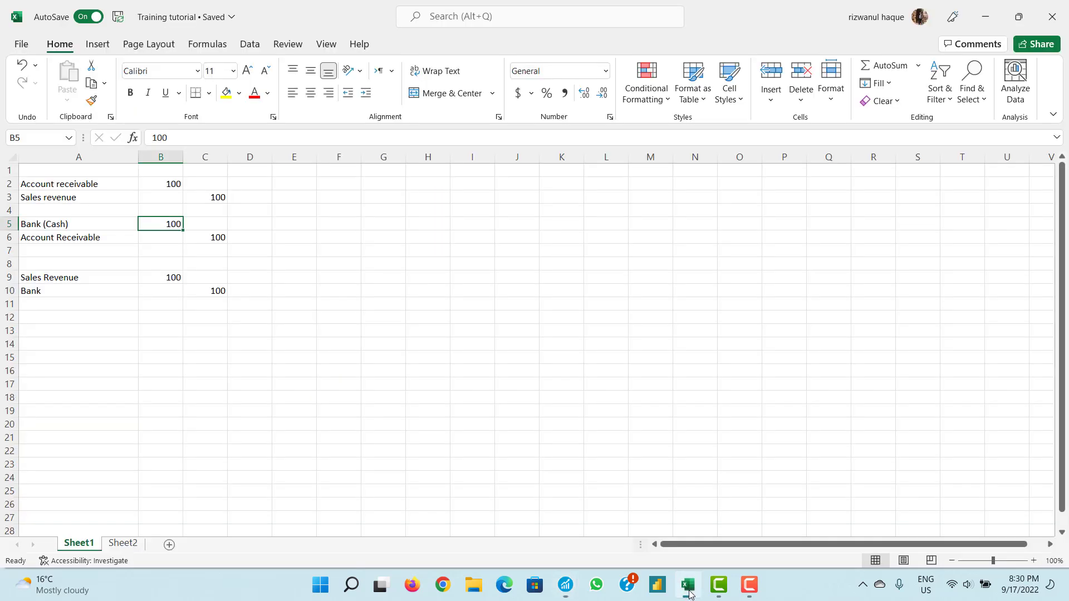
{"action": "left_click", "coordinate": [688, 591]}
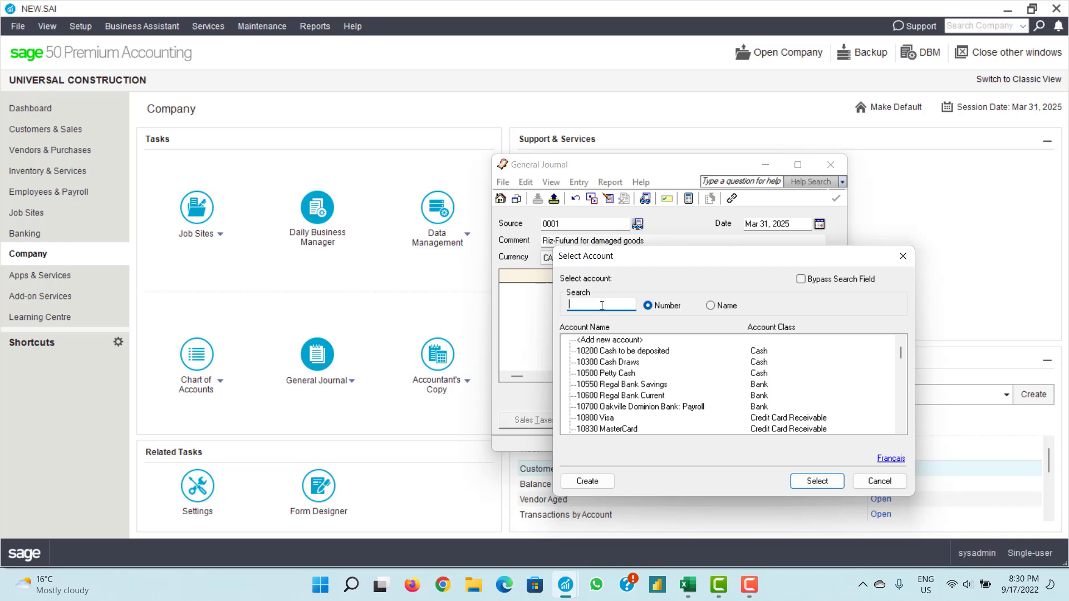
{"action": "type", "text": "sales"}
{"action": "scroll", "coordinate": [646, 362], "scroll_direction": "down", "scroll_amount": 5}
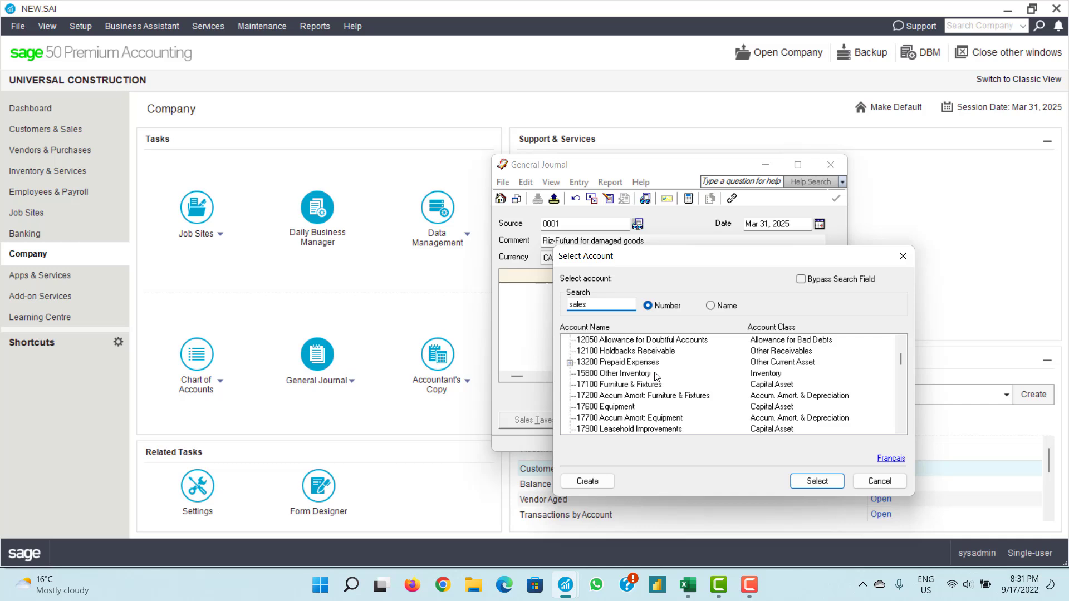
{"action": "scroll", "coordinate": [657, 376], "scroll_direction": "down", "scroll_amount": 3}
{"action": "scroll", "coordinate": [657, 377], "scroll_direction": "down", "scroll_amount": 3}
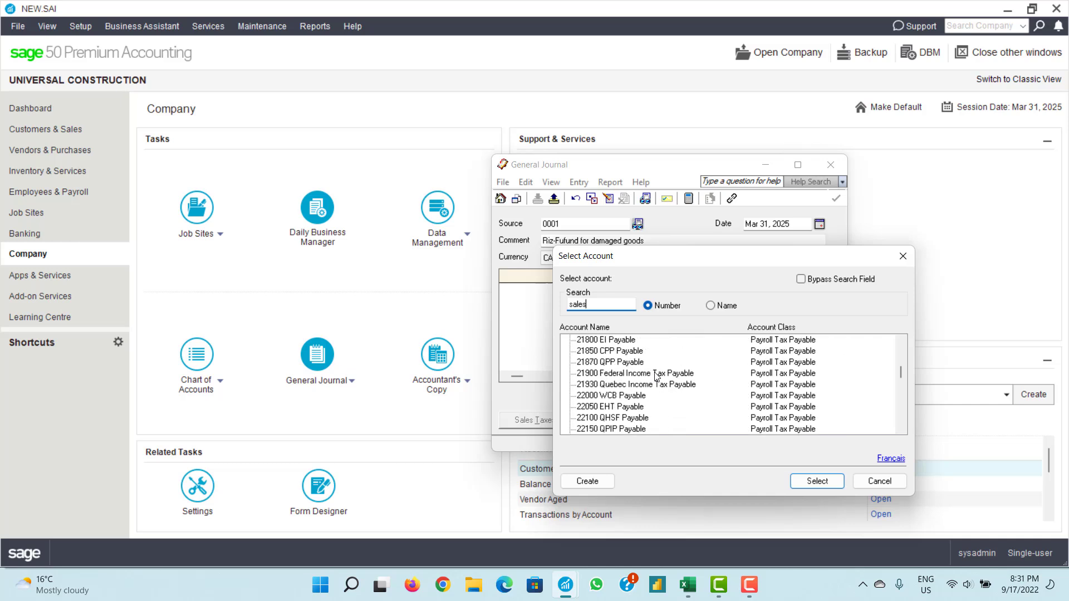
{"action": "scroll", "coordinate": [657, 377], "scroll_direction": "down", "scroll_amount": 6}
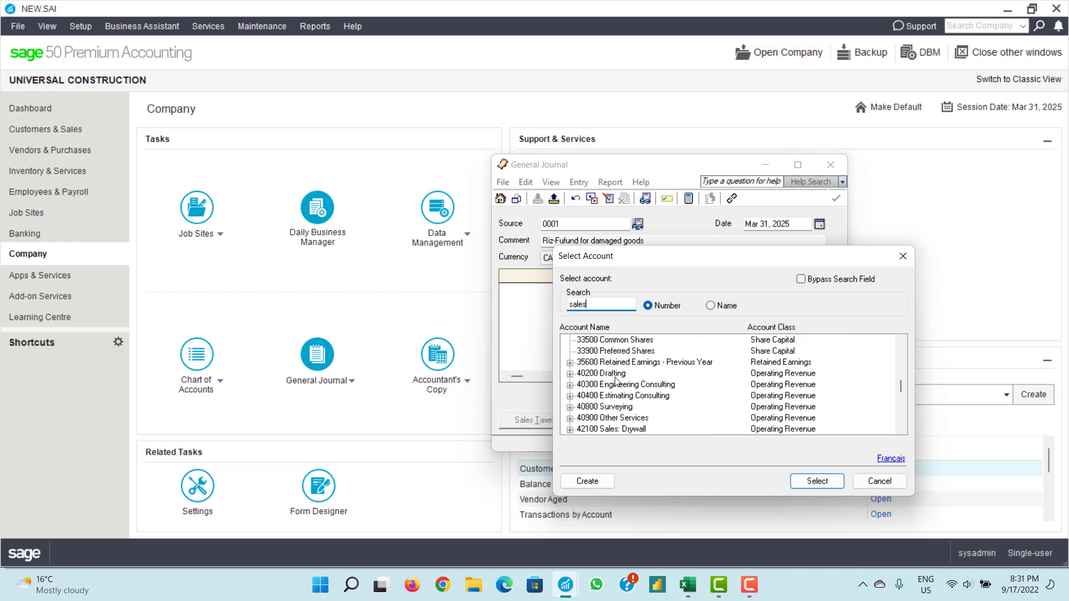
{"action": "left_click", "coordinate": [570, 374]}
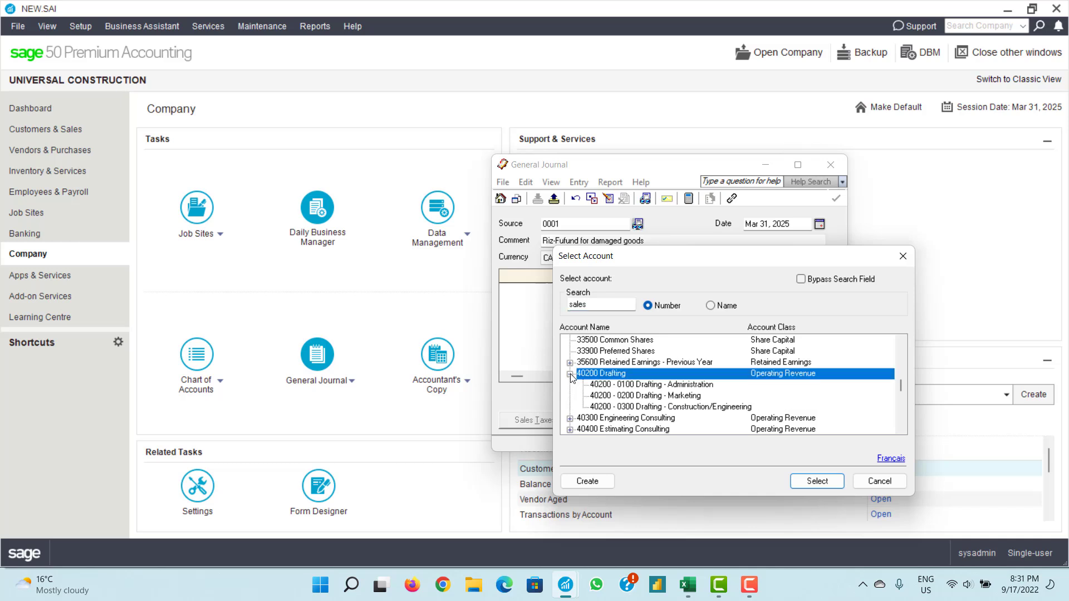
{"action": "left_click", "coordinate": [631, 398]}
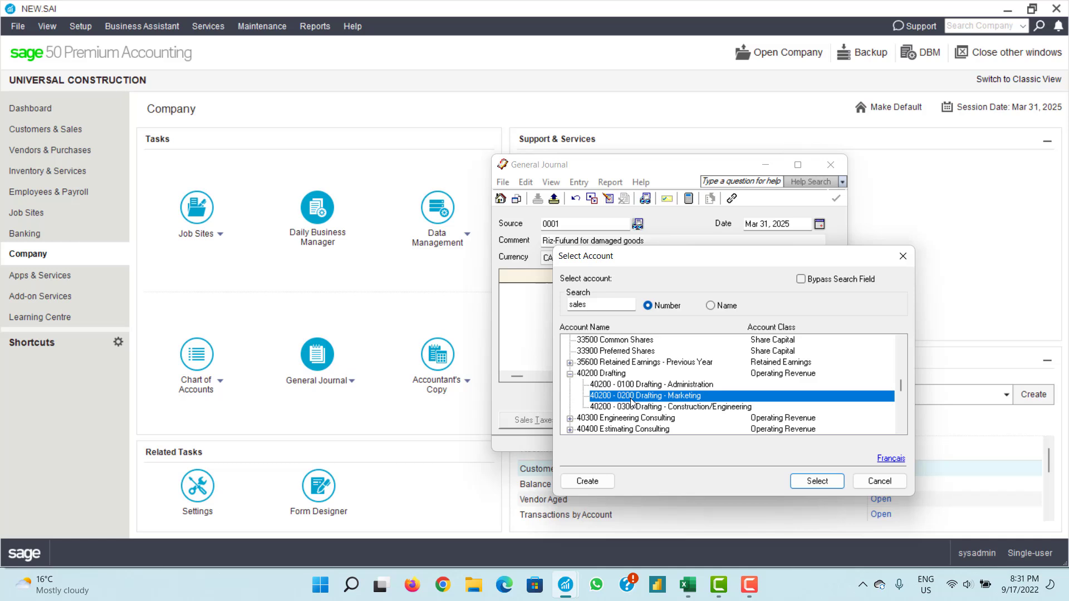
{"action": "left_click", "coordinate": [801, 481]}
- Debit 100.00 on line one and set line two to 10600 Regal Bank Current
{"action": "left_click", "coordinate": [625, 303]}
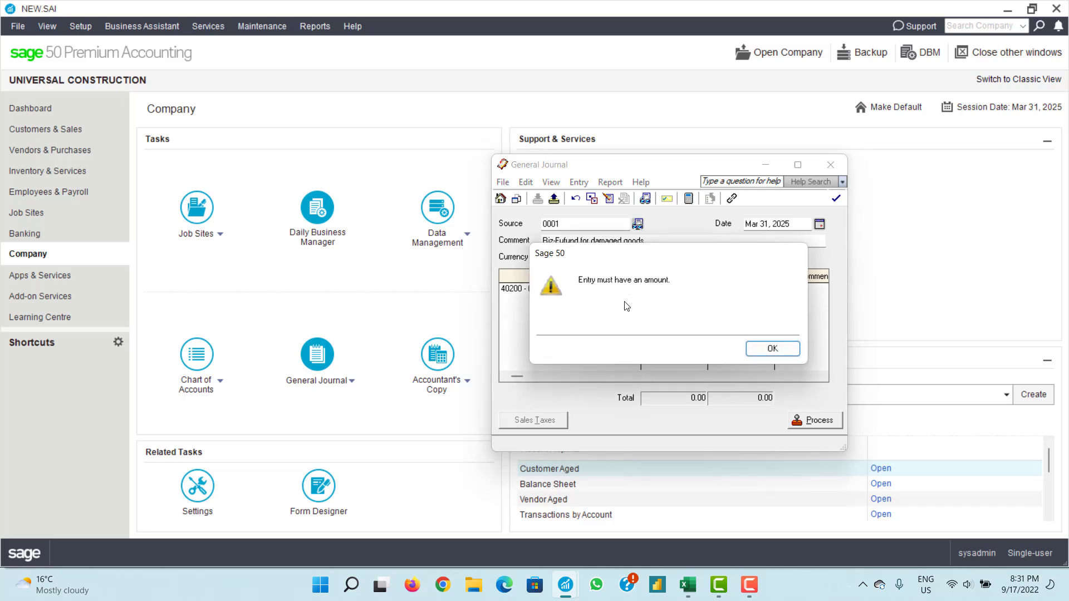
{"action": "left_click", "coordinate": [771, 350]}
{"action": "type", "text": "100"}
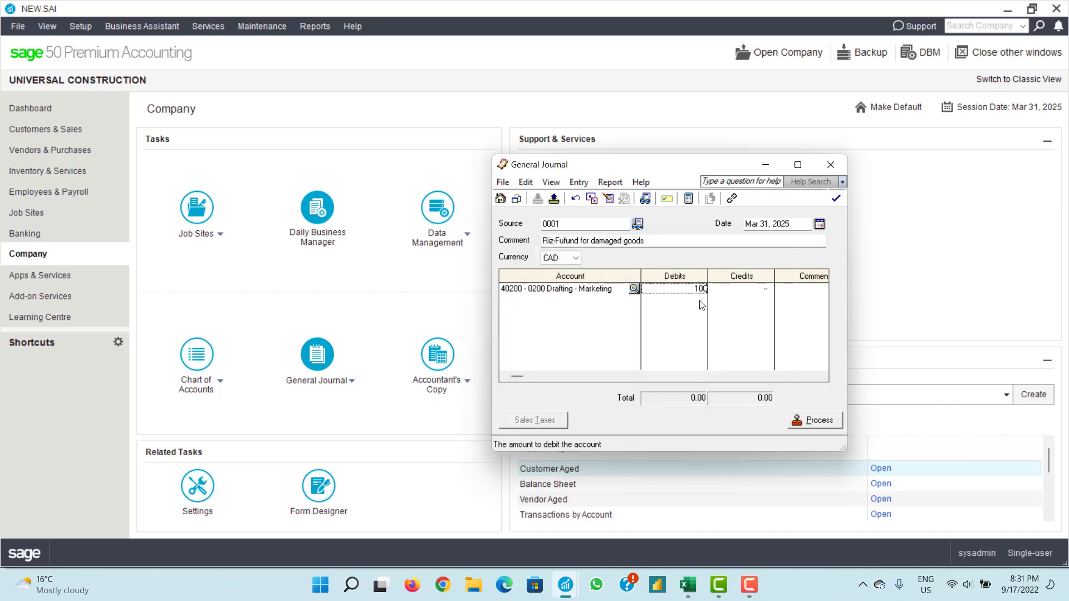
{"action": "left_click", "coordinate": [635, 301]}
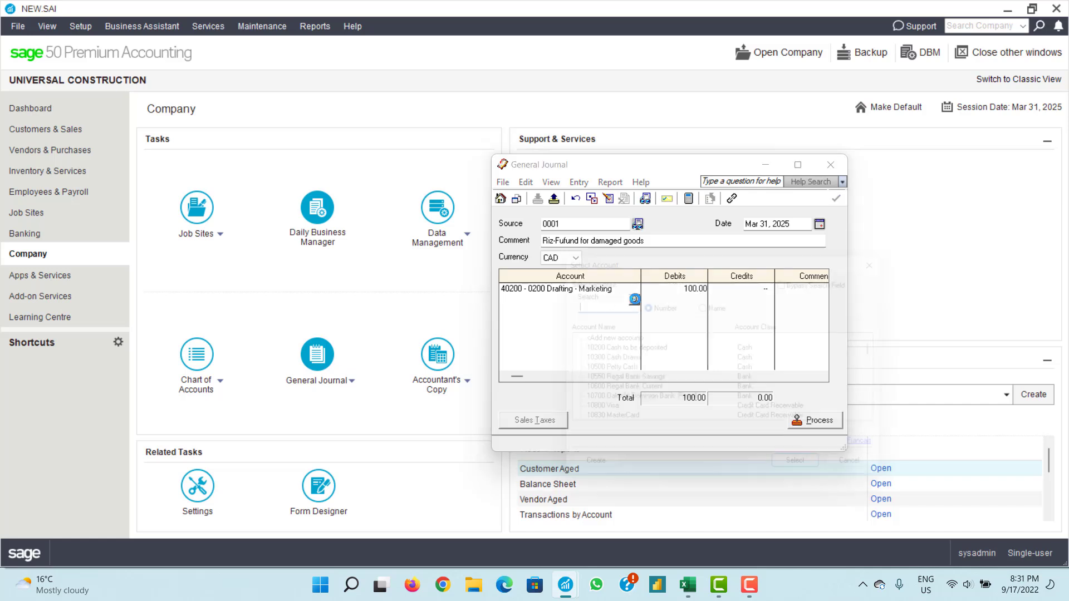
{"action": "left_click", "coordinate": [634, 300]}
{"action": "type", "text": "bank"}
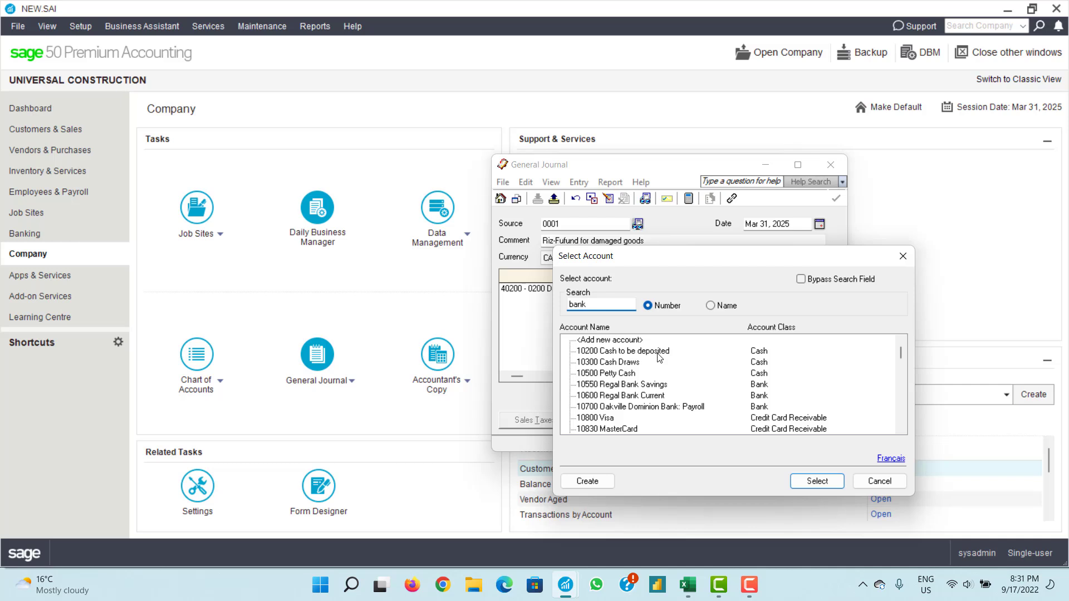
{"action": "left_click", "coordinate": [658, 395]}
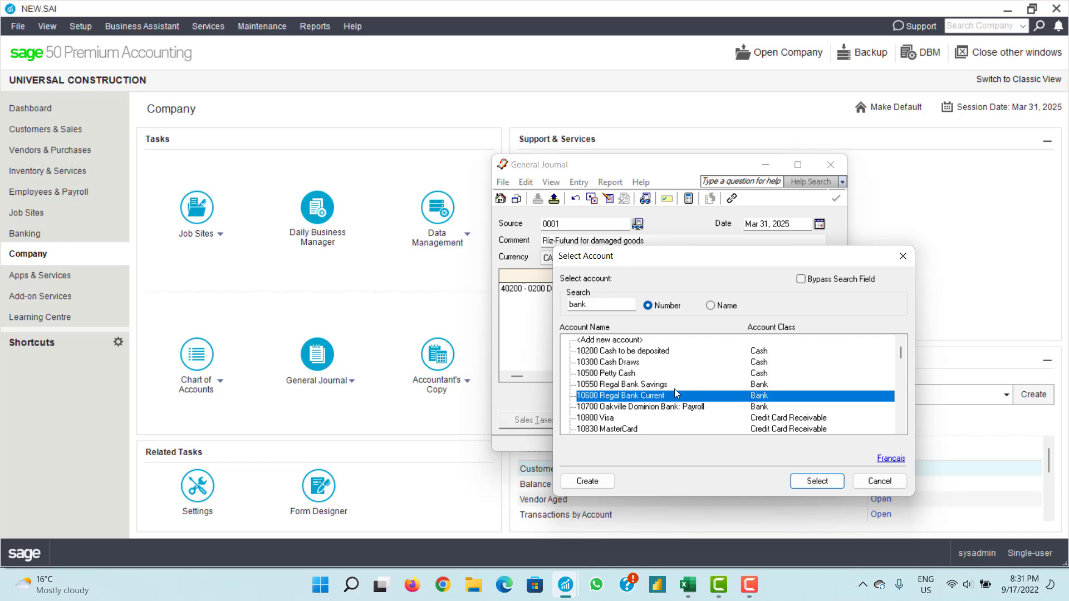
{"action": "left_click", "coordinate": [817, 481]}
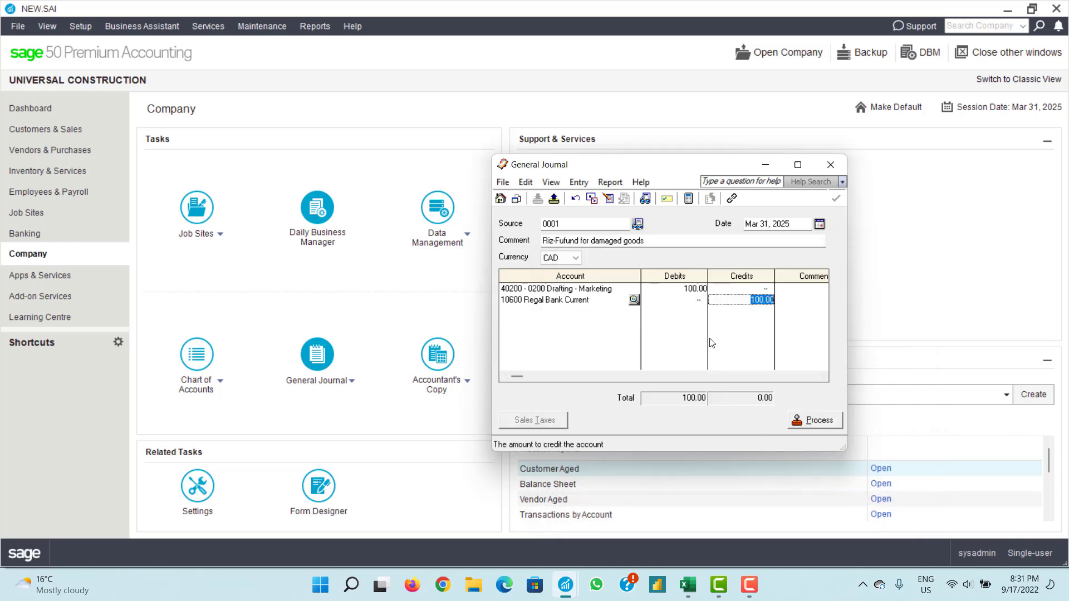
- Commit the 100.00 credit and copy the damaged-goods comment onto both journal lines
{"action": "key", "text": "Tab"}
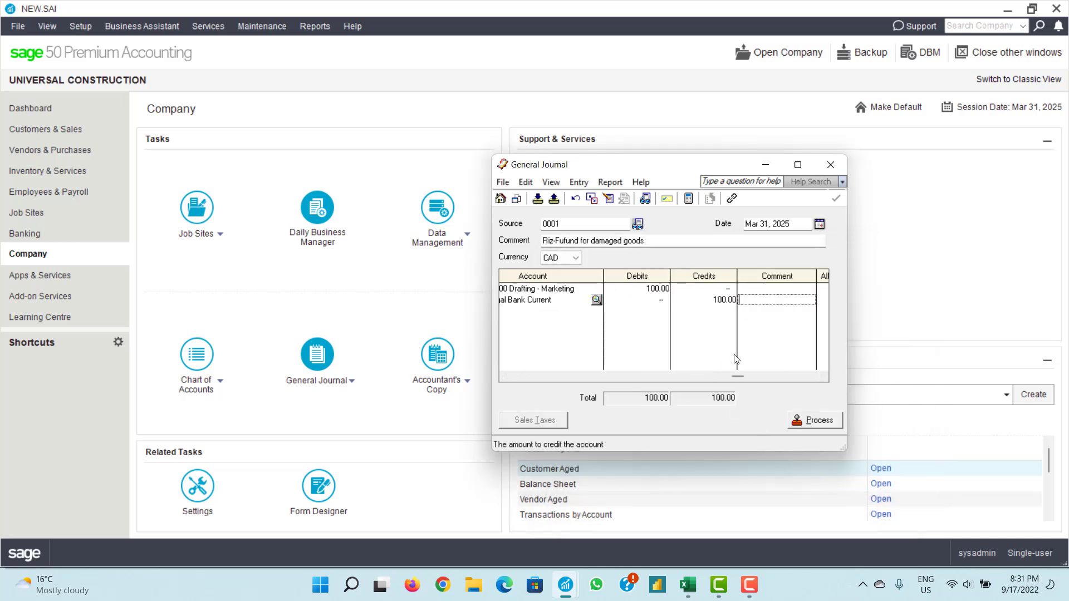
{"action": "left_click", "coordinate": [765, 288]}
{"action": "left_click_drag", "start_coordinate": [646, 241], "coordinate": [535, 242]}
{"action": "key", "text": "ctrl+c"}
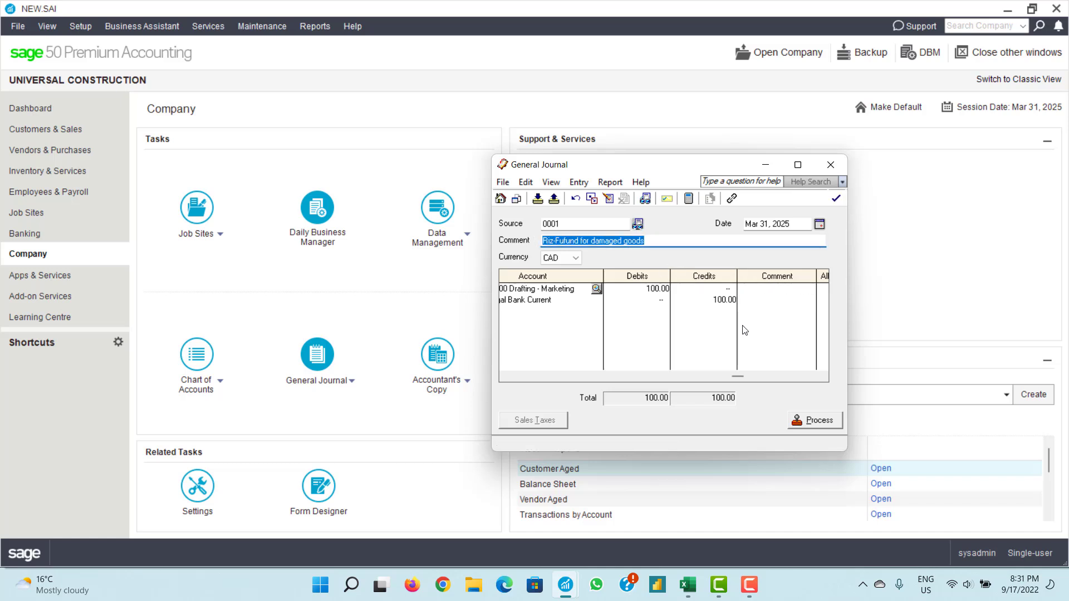
{"action": "left_click", "coordinate": [755, 289]}
{"action": "key", "text": "ctrl+v"}
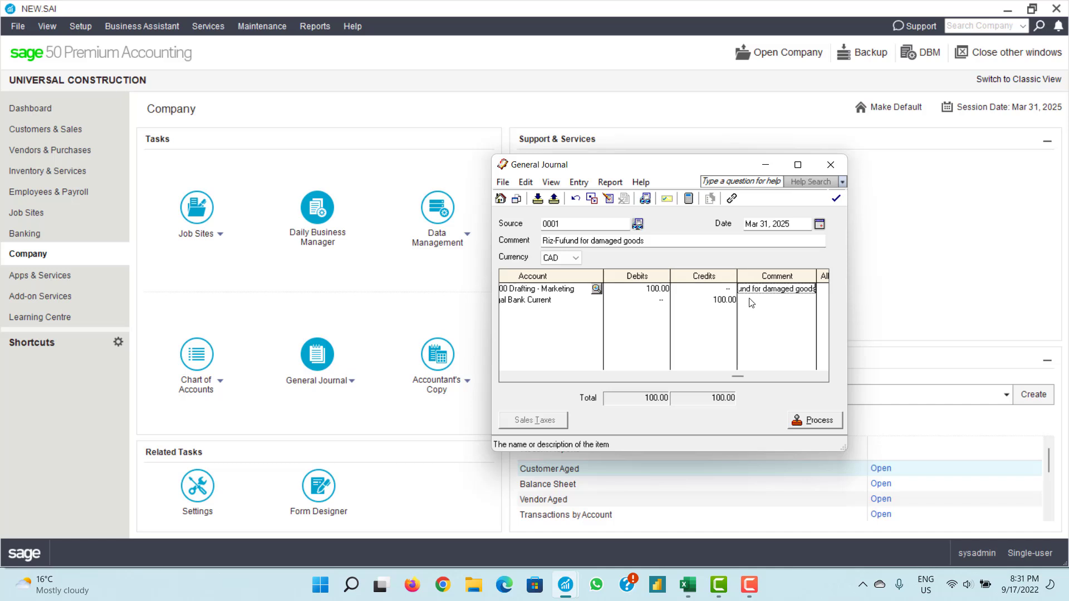
{"action": "left_click", "coordinate": [748, 301]}
{"action": "key", "text": "ctrl+v"}
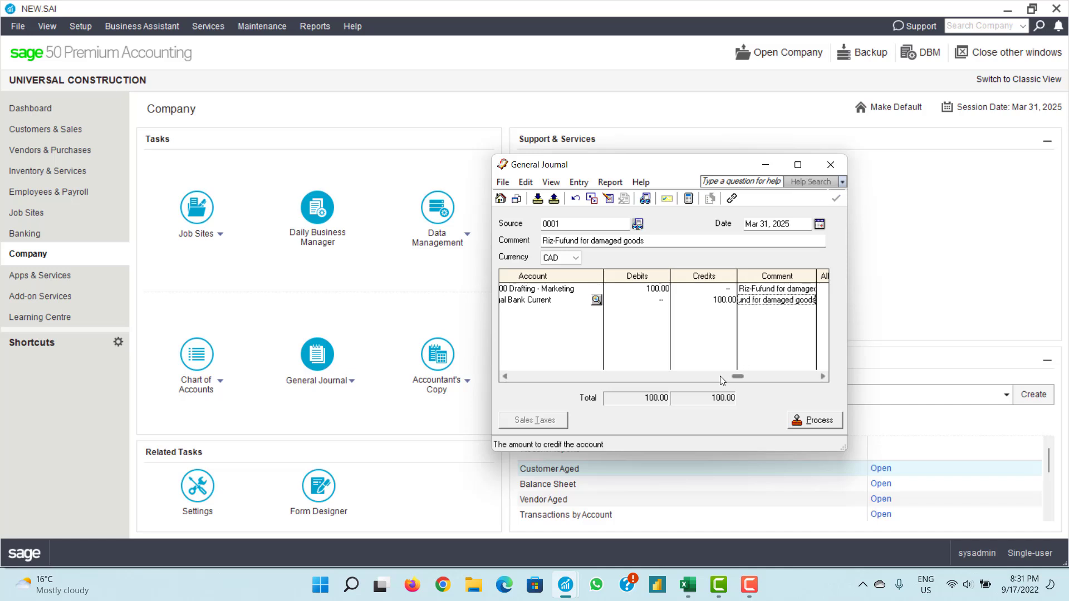
{"action": "left_click_drag", "start_coordinate": [511, 387], "coordinate": [511, 386]}
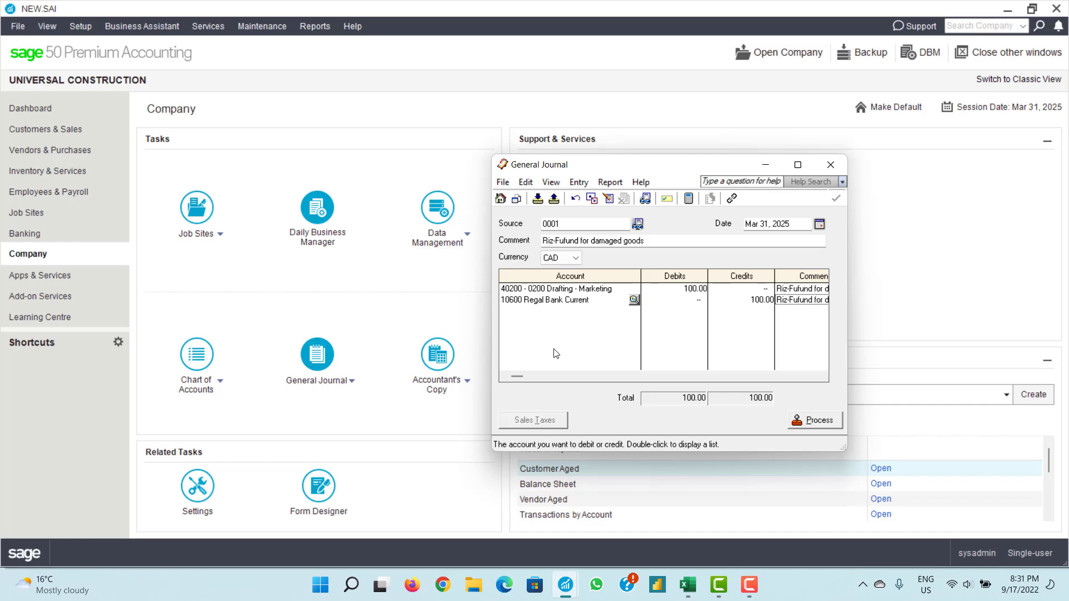
- Date the journal entry Sep 17, 2025 and process it
{"action": "left_click", "coordinate": [818, 224]}
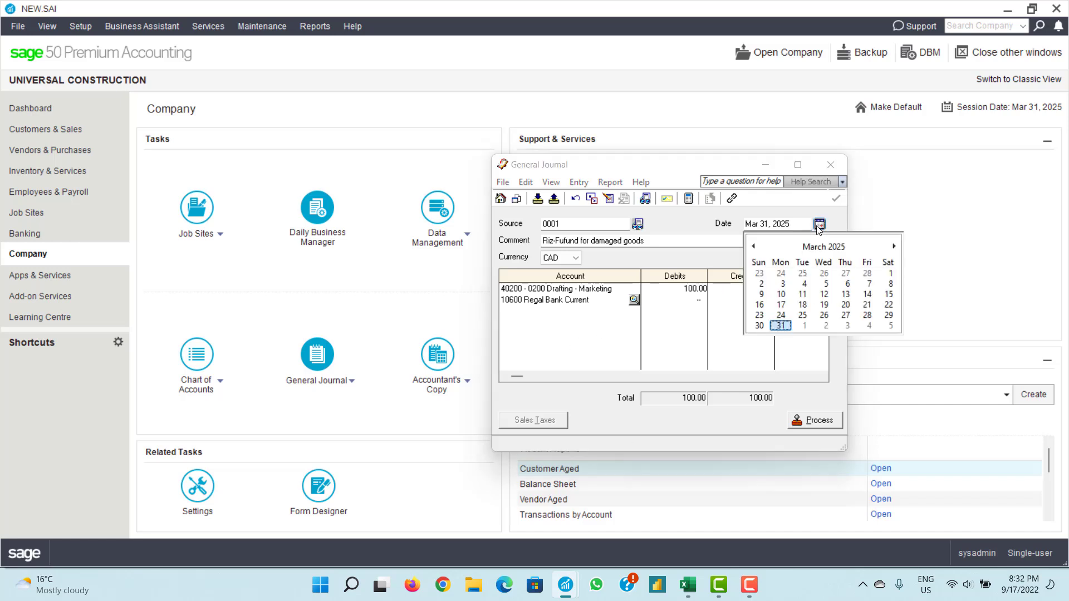
{"action": "left_click", "coordinate": [894, 246]}
{"action": "left_click", "coordinate": [895, 246]}
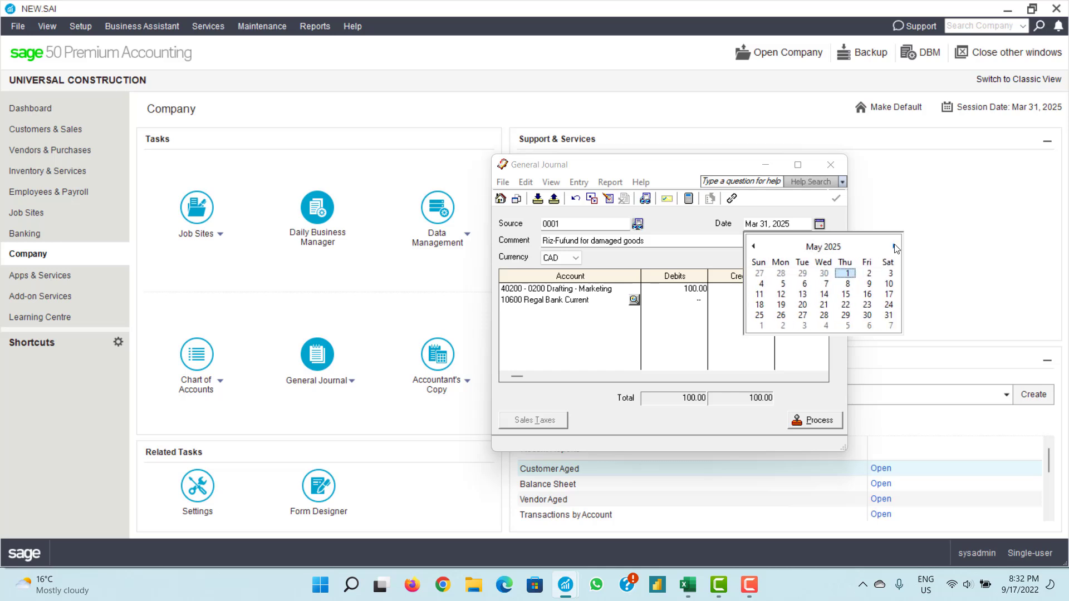
{"action": "left_click", "coordinate": [894, 246]}
{"action": "left_click", "coordinate": [894, 246]}
{"action": "left_click", "coordinate": [894, 246]}
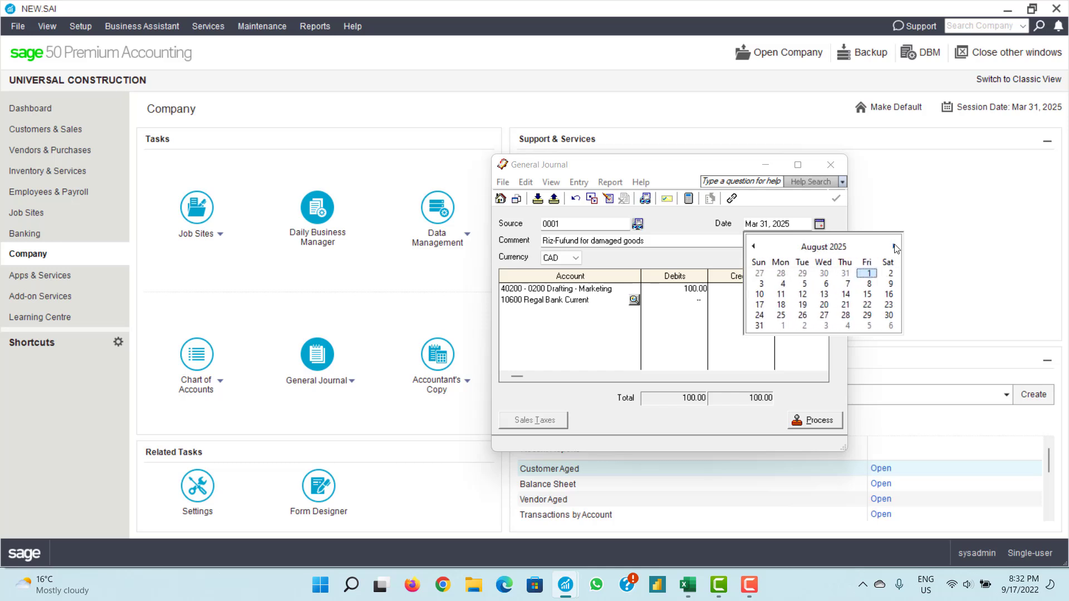
{"action": "left_click", "coordinate": [894, 246]}
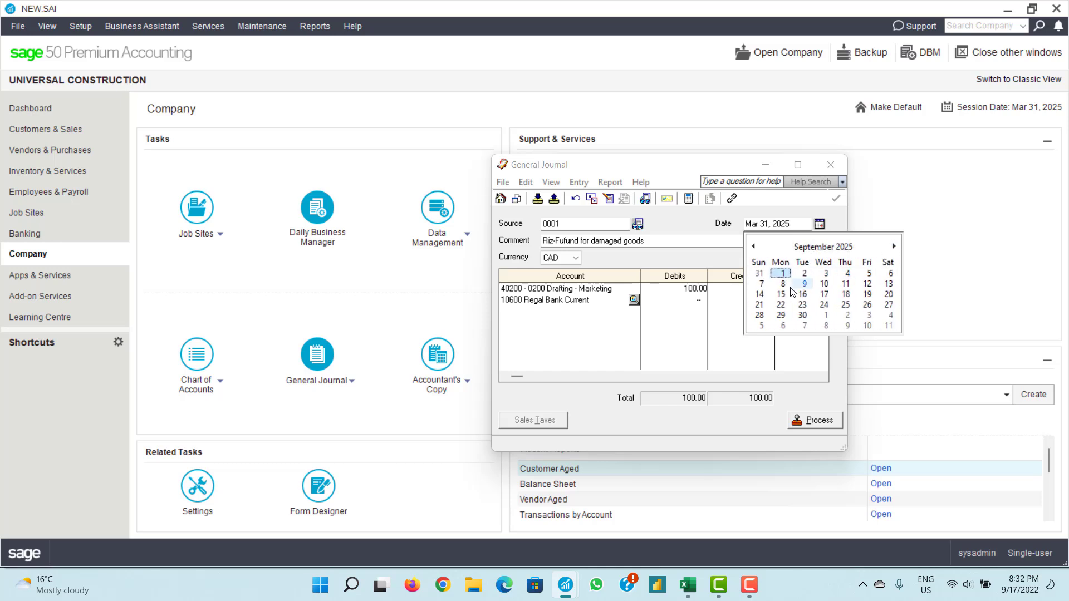
{"action": "left_click", "coordinate": [824, 294]}
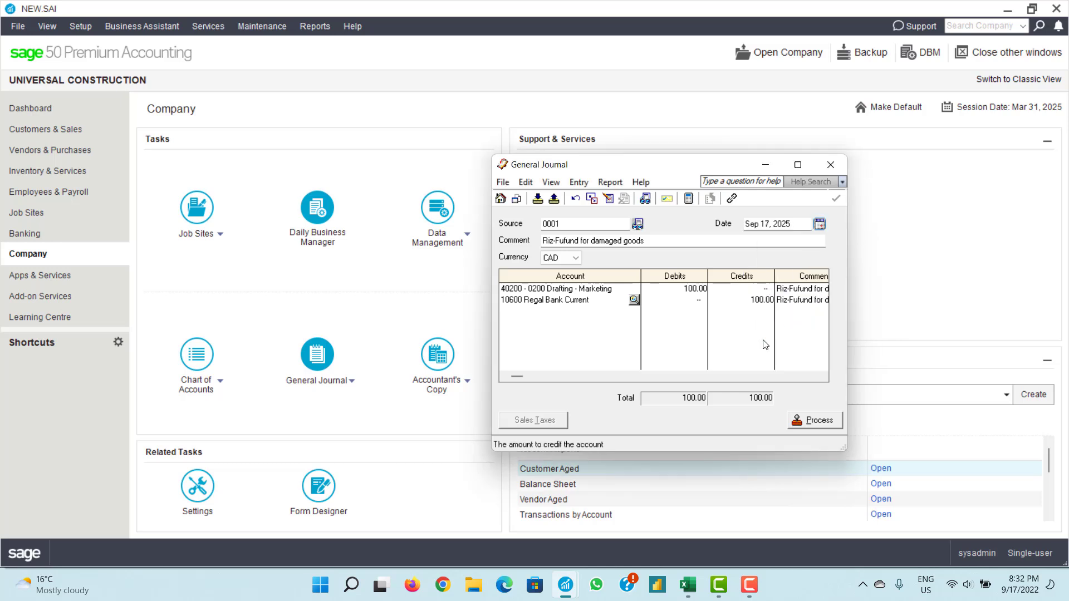
{"action": "left_click", "coordinate": [808, 423]}
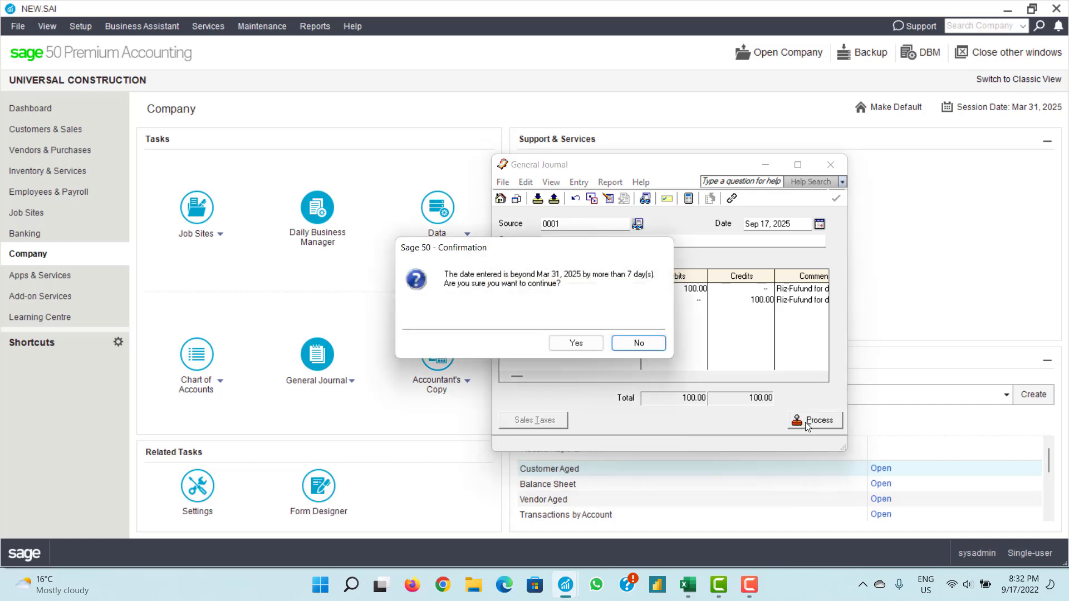
- Accept both date warnings to post the entry, then open the General Journal search
{"action": "left_click", "coordinate": [576, 344]}
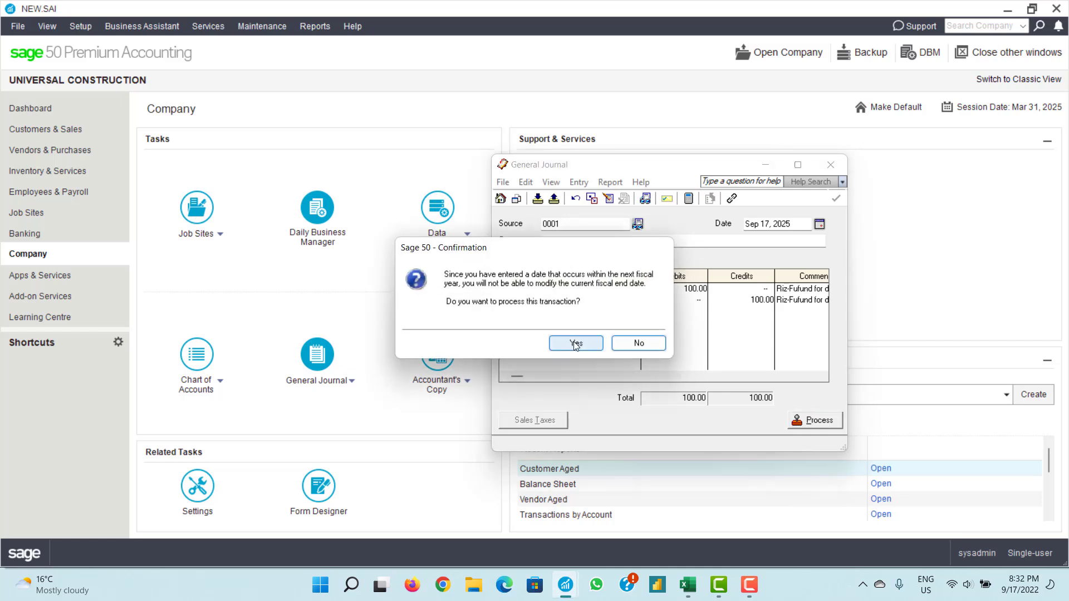
{"action": "left_click", "coordinate": [576, 344]}
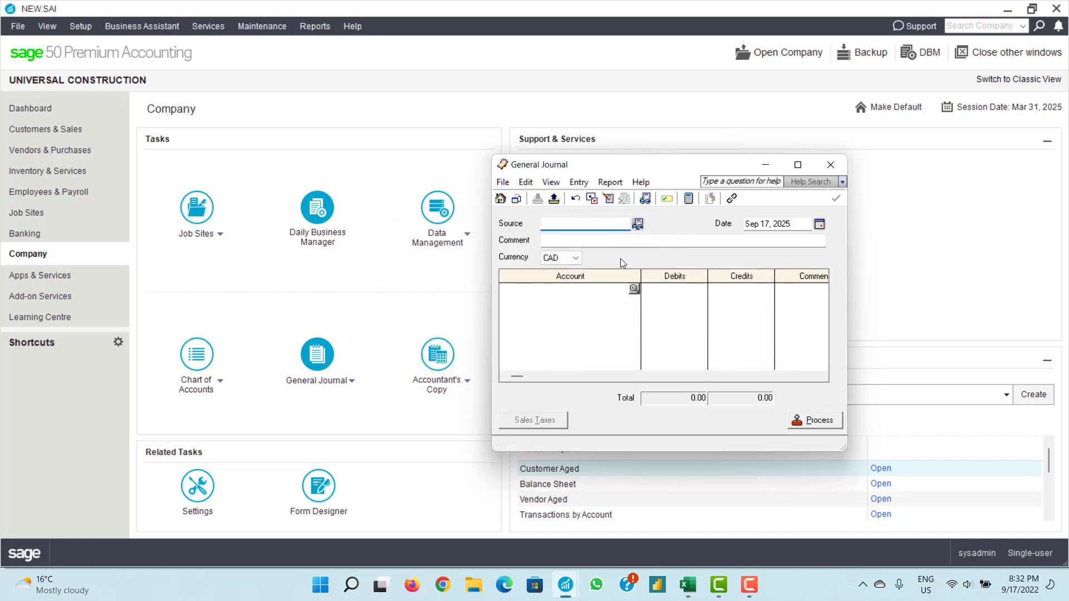
{"action": "left_click", "coordinate": [638, 223]}
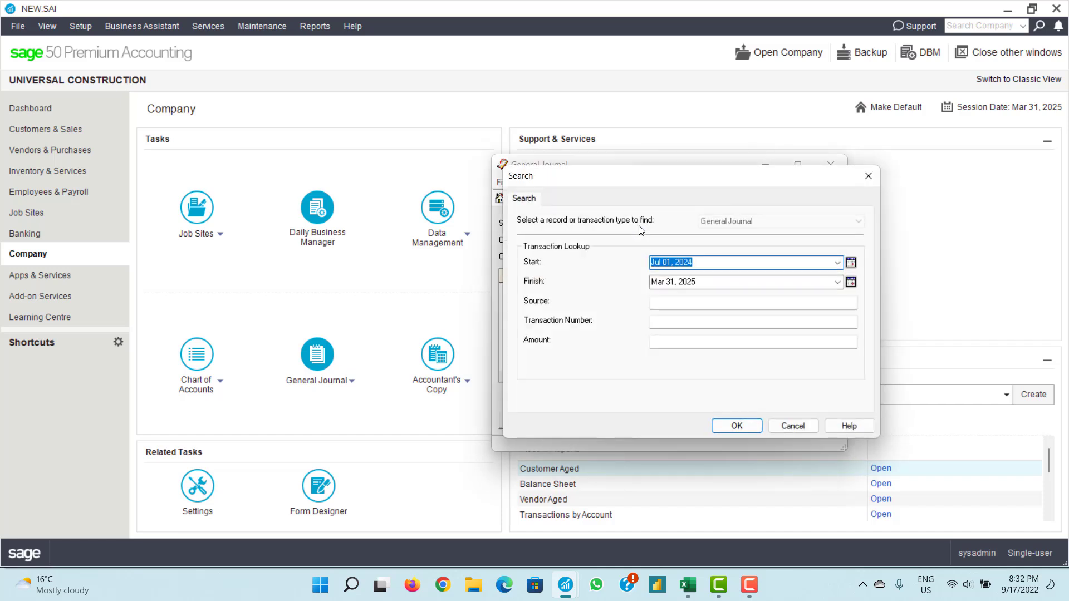
- Search General Journal entries from Jul 01, 2024 to Mar 31, 2025
{"action": "left_click", "coordinate": [851, 282]}
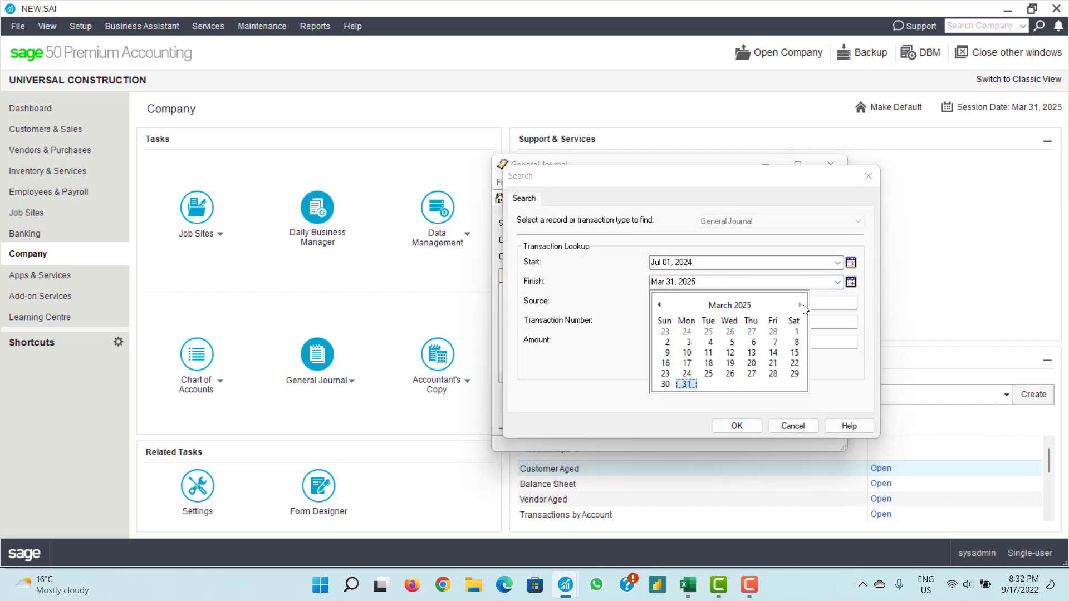
{"action": "left_click", "coordinate": [659, 305]}
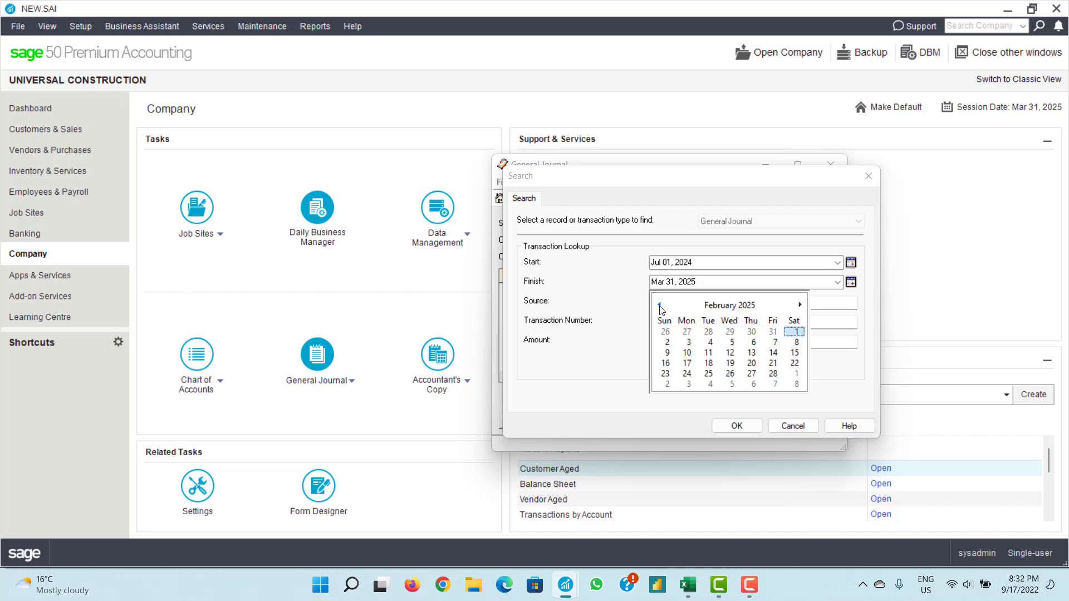
{"action": "left_click", "coordinate": [800, 305]}
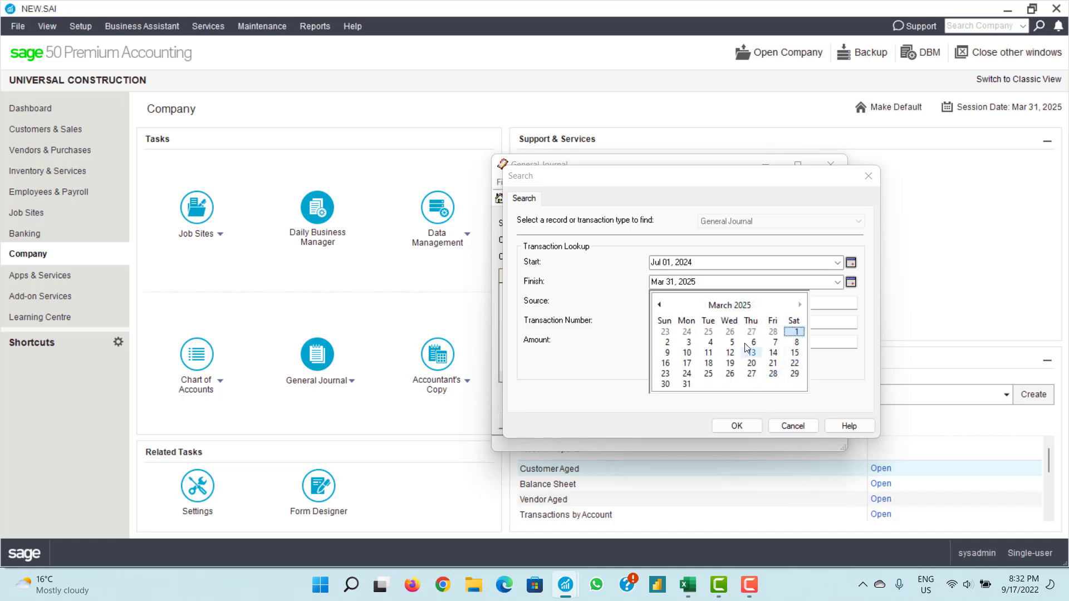
{"action": "left_click", "coordinate": [754, 430]}
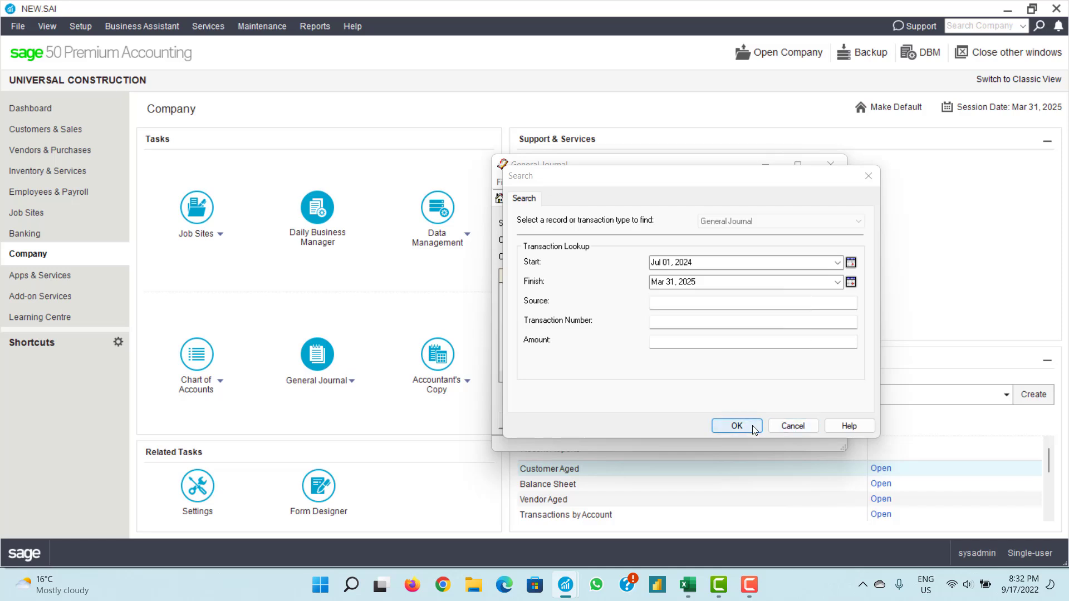
{"action": "left_click", "coordinate": [737, 426]}
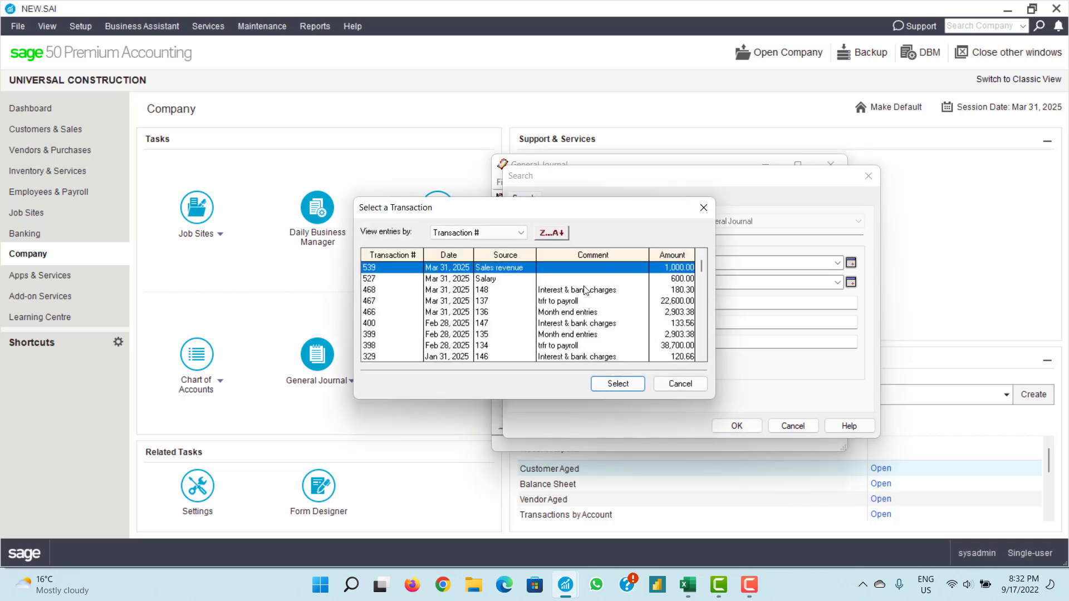
- View the Oct 31, 2024 transfer-to-payroll entry of 22,500.00, then close it
{"action": "scroll", "coordinate": [584, 290], "scroll_direction": "down", "scroll_amount": 10}
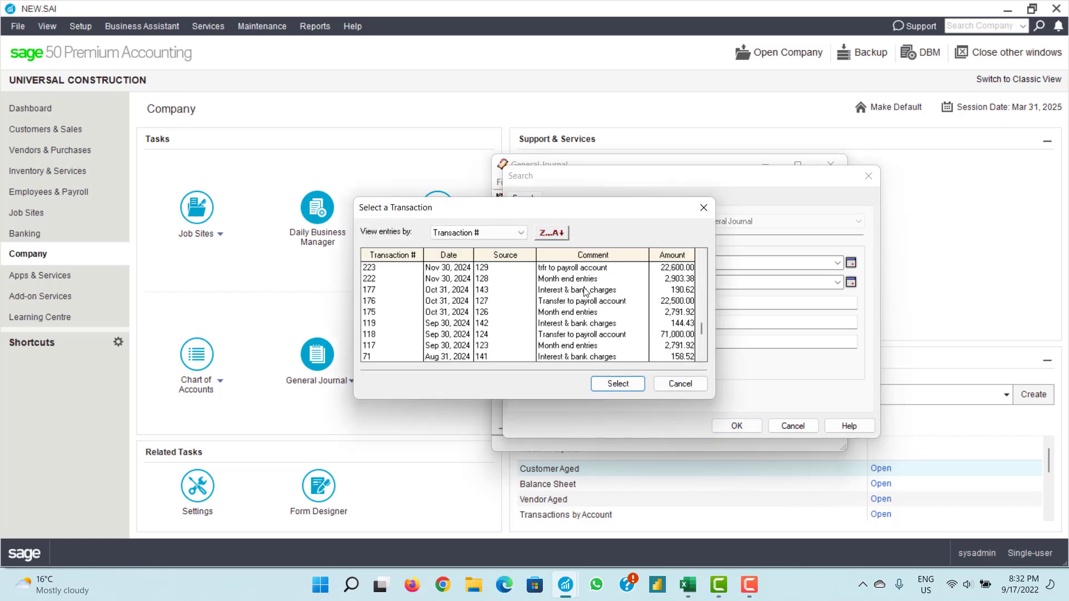
{"action": "scroll", "coordinate": [585, 291], "scroll_direction": "up", "scroll_amount": 4}
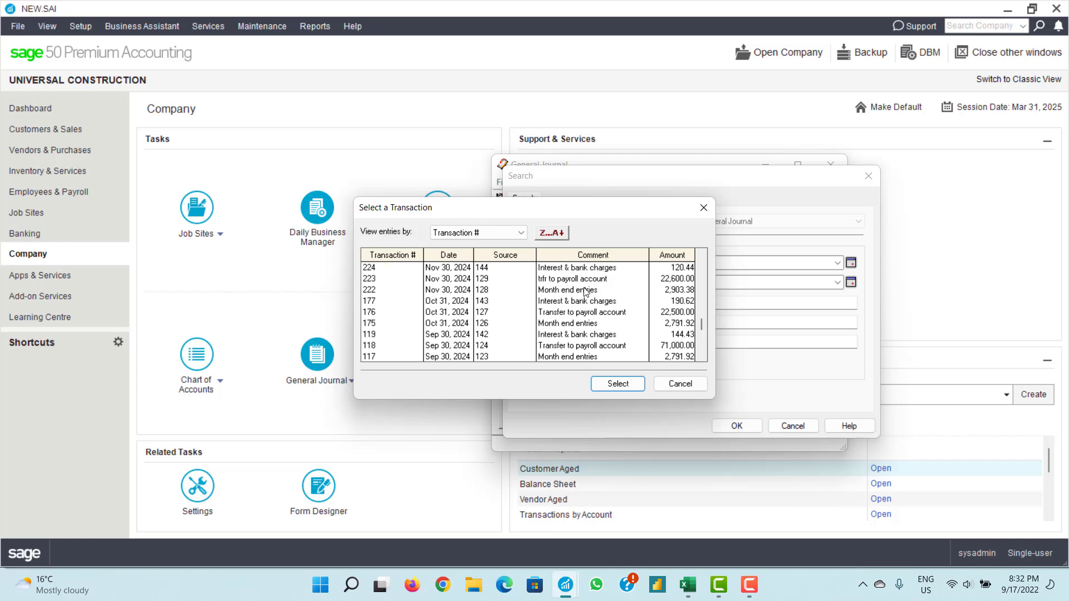
{"action": "scroll", "coordinate": [586, 291], "scroll_direction": "up", "scroll_amount": 3}
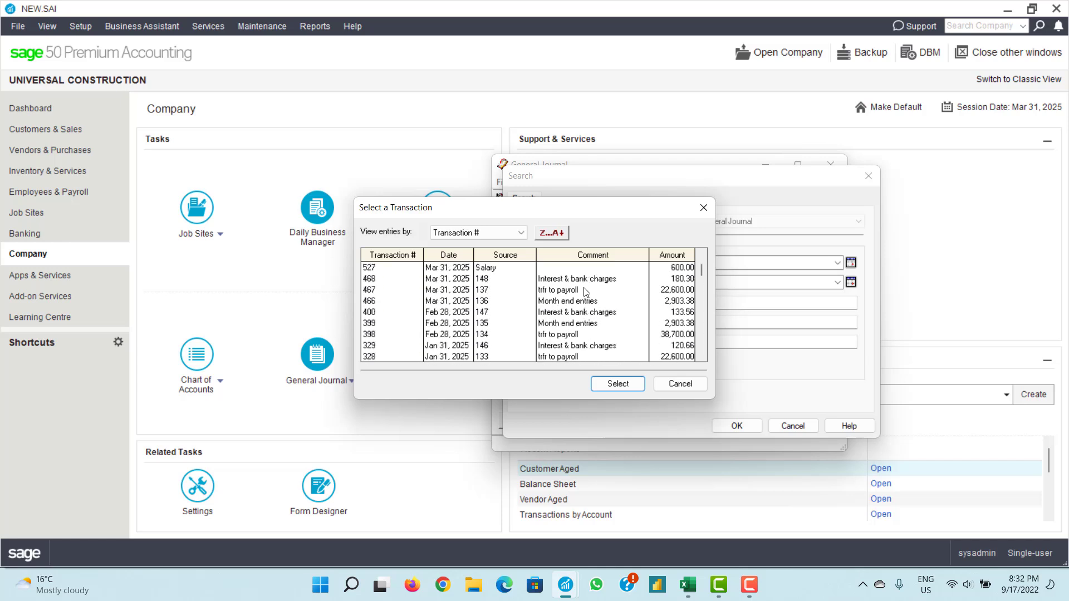
{"action": "scroll", "coordinate": [585, 290], "scroll_direction": "down", "scroll_amount": 6}
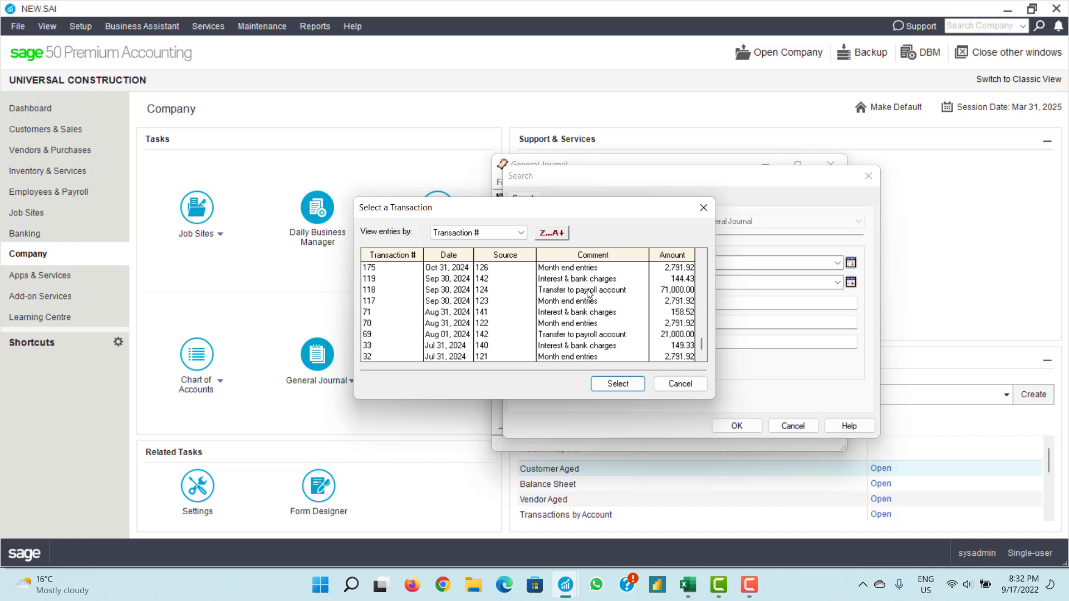
{"action": "scroll", "coordinate": [504, 313], "scroll_direction": "up", "scroll_amount": 2}
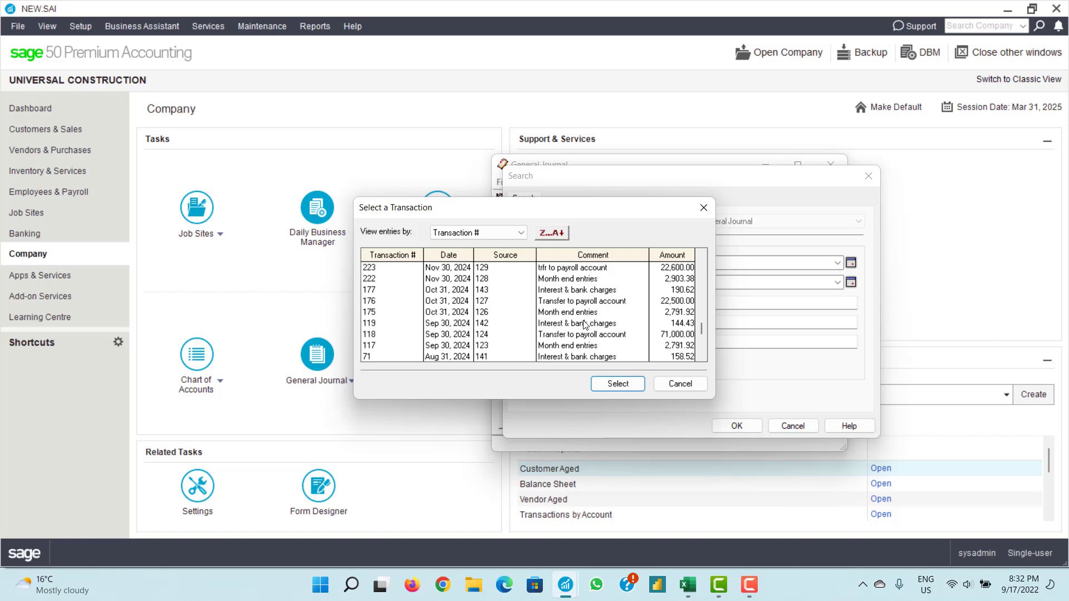
{"action": "double_click", "coordinate": [579, 301]}
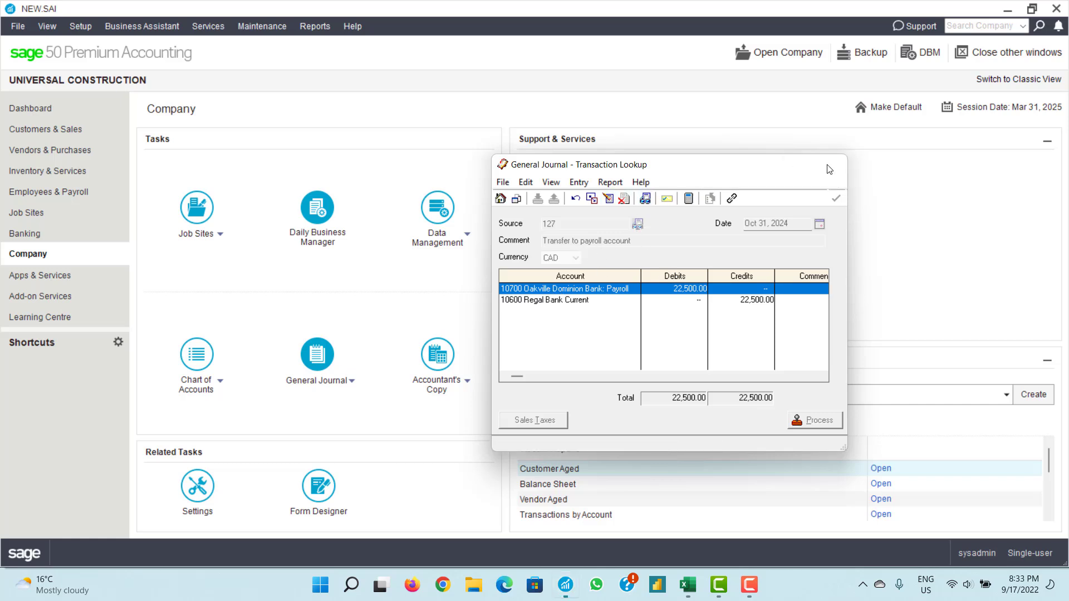
{"action": "left_click", "coordinate": [830, 165]}
- Run a new journal search ending Mar 31, 2025 to list the entries
{"action": "mouse_move", "coordinate": [310, 390]}
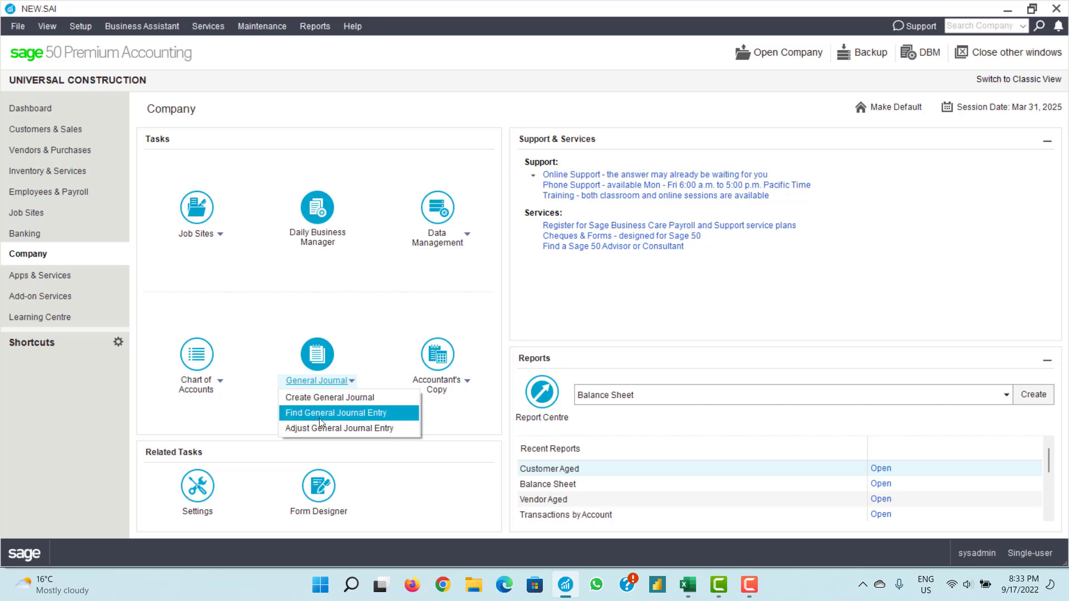
{"action": "left_click", "coordinate": [319, 416]}
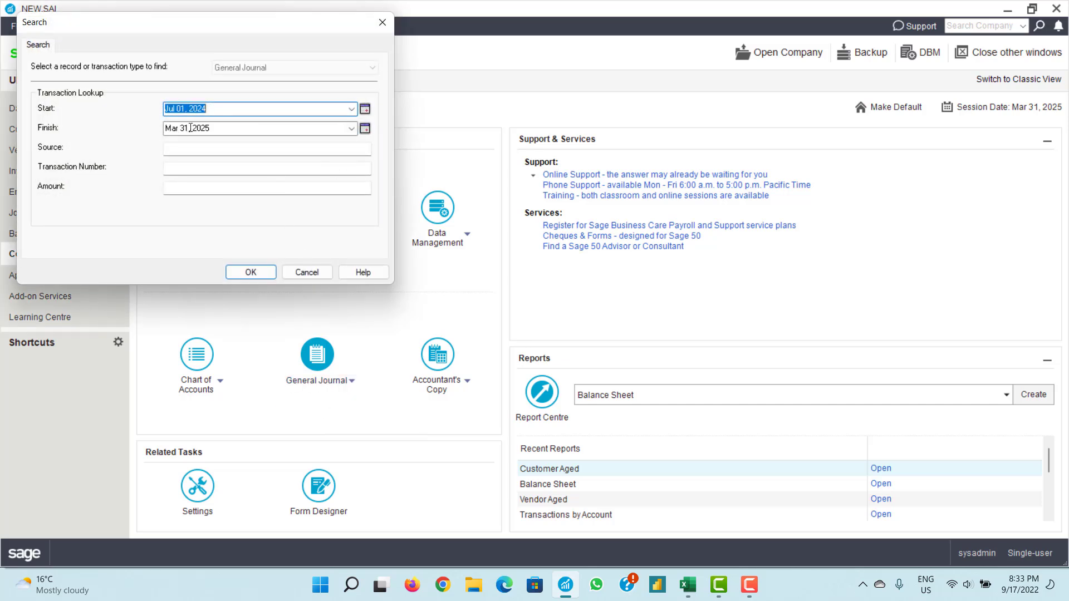
{"action": "left_click", "coordinate": [351, 128]}
{"action": "left_click", "coordinate": [338, 211]}
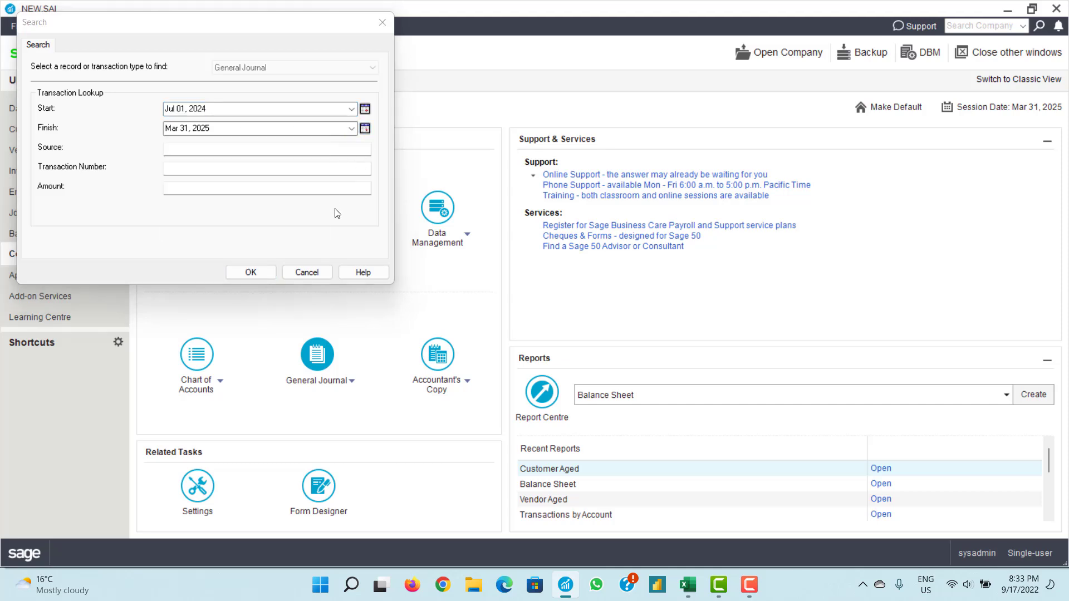
{"action": "left_click", "coordinate": [249, 272]}
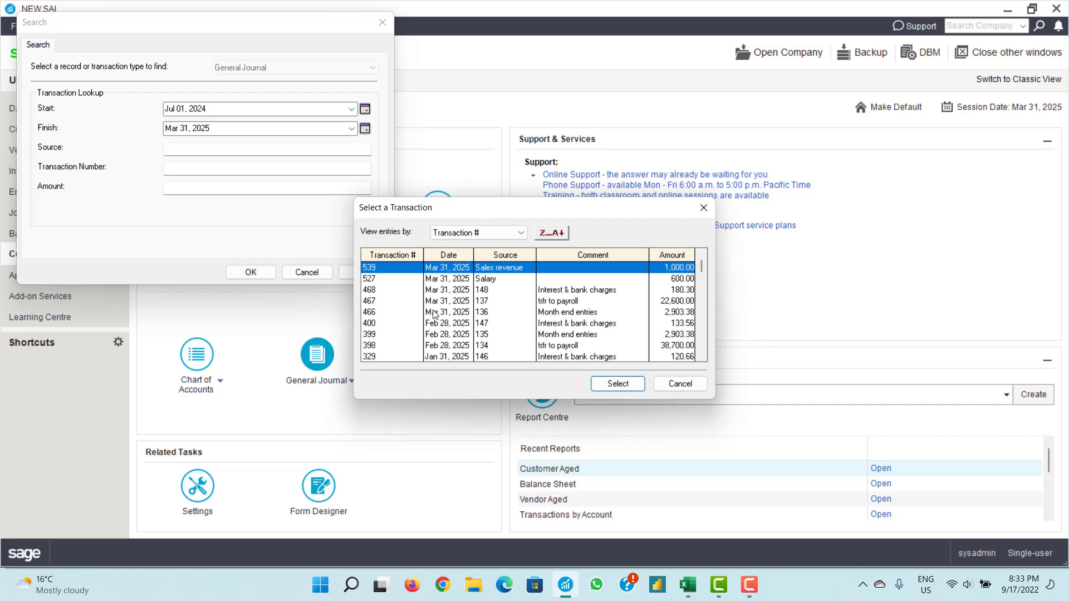
- Step through transactions 539, 527, 468 and 467 down to 466, Month end entries
{"action": "left_click", "coordinate": [370, 278]}
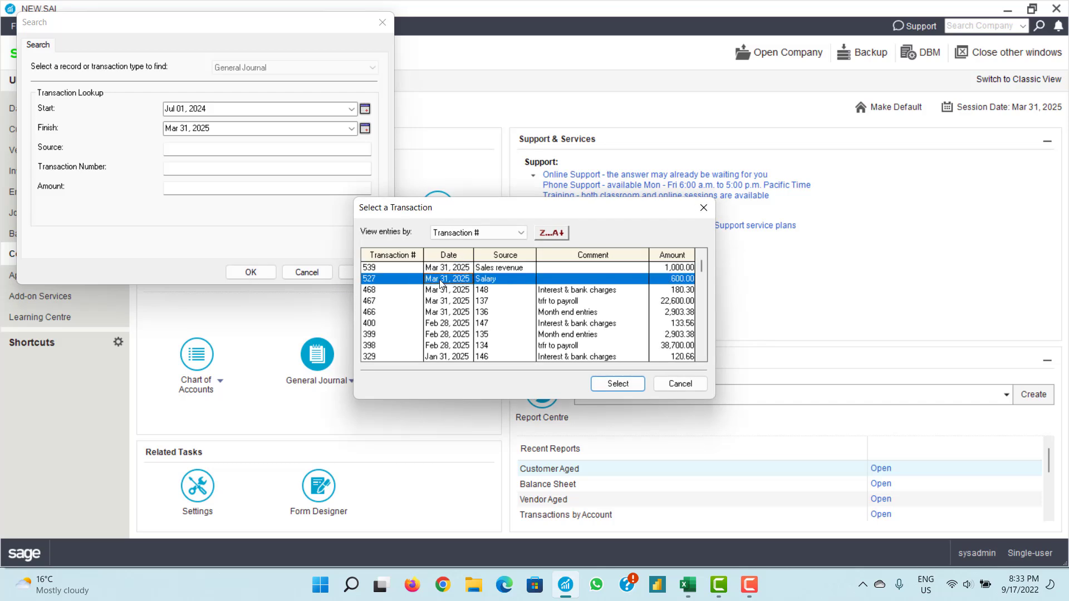
{"action": "left_click", "coordinate": [369, 268]}
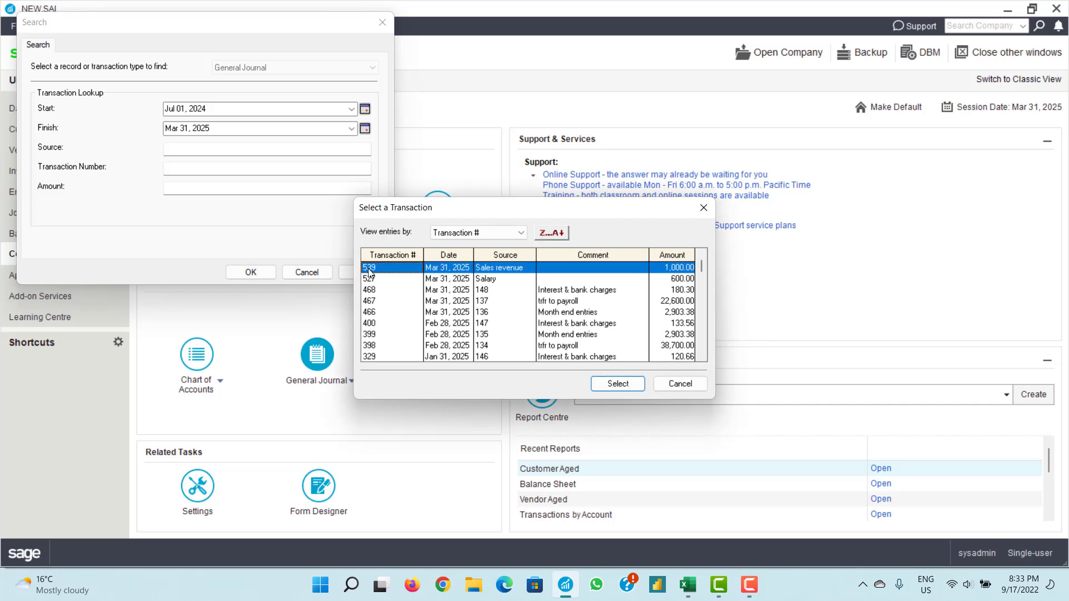
{"action": "left_click", "coordinate": [372, 279]}
{"action": "left_click", "coordinate": [373, 290]}
{"action": "left_click", "coordinate": [373, 301]}
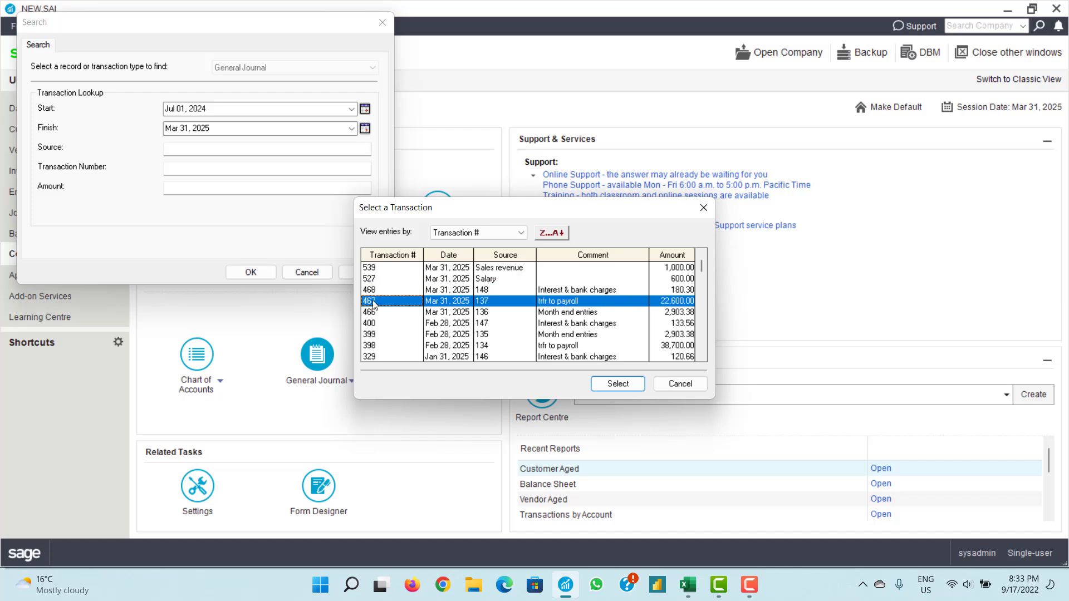
{"action": "left_click", "coordinate": [373, 313]}
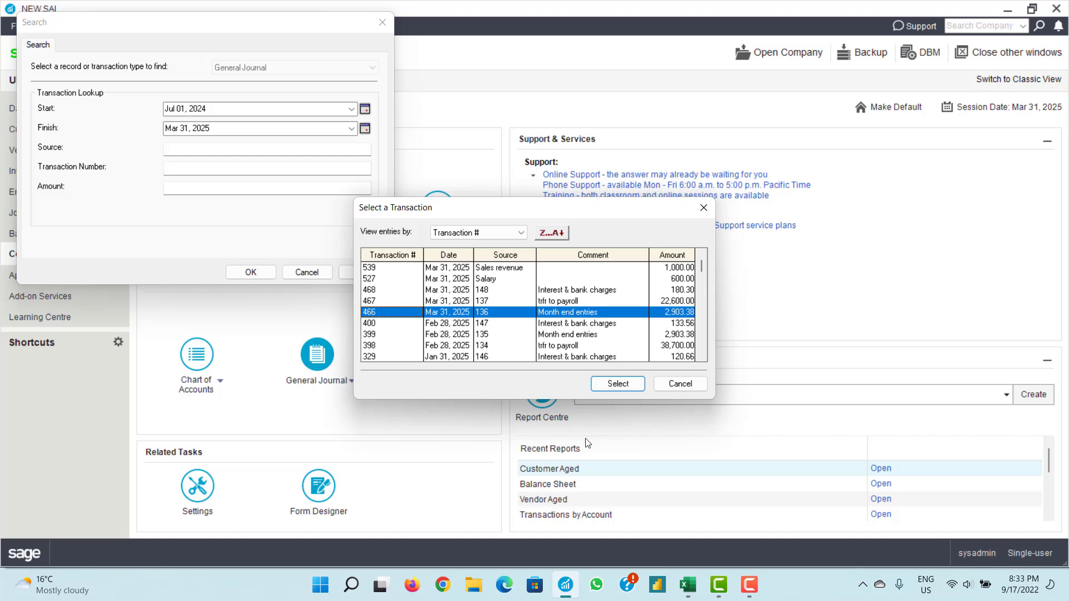
- Enter Refund in cell A13 and j6547 in C13, then minimize Excel
{"action": "left_click", "coordinate": [688, 584]}
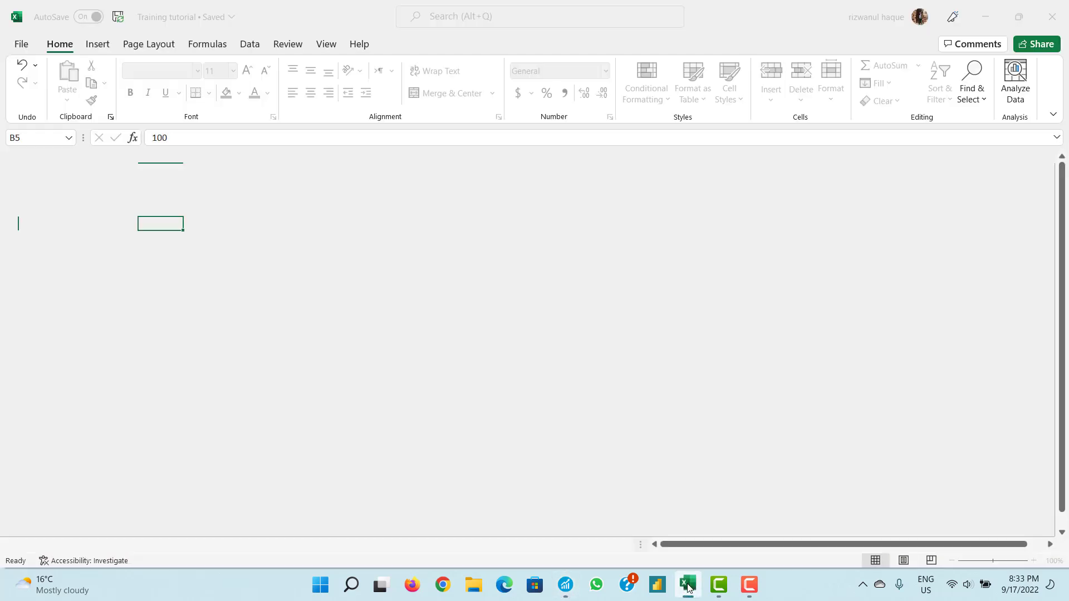
{"action": "left_click", "coordinate": [87, 326]}
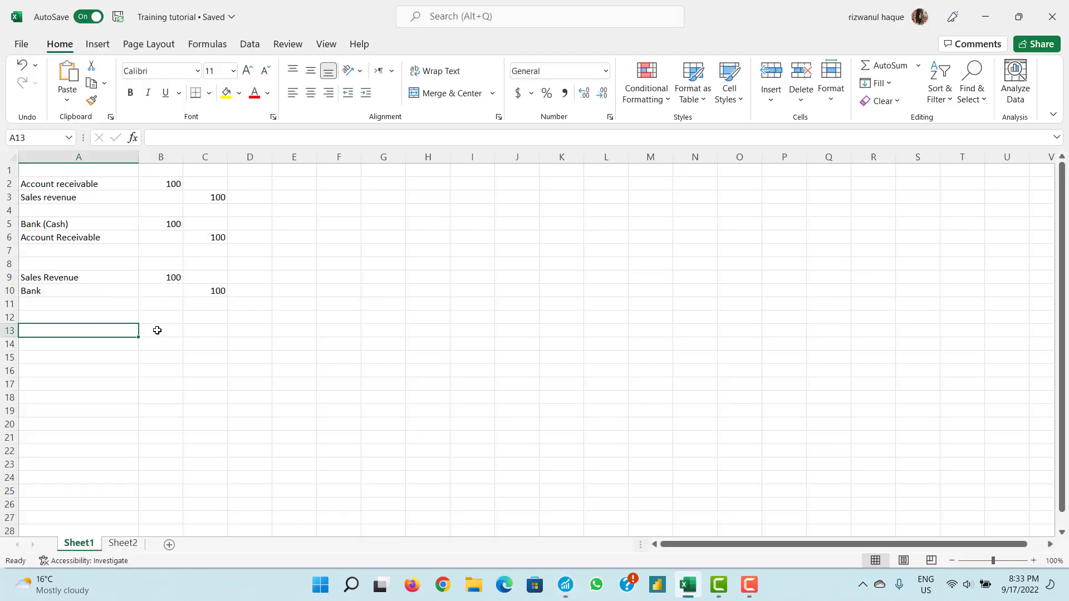
{"action": "left_click", "coordinate": [159, 329]}
{"action": "left_click", "coordinate": [200, 329]}
{"action": "left_click", "coordinate": [109, 334]}
{"action": "type", "text": "Refu"}
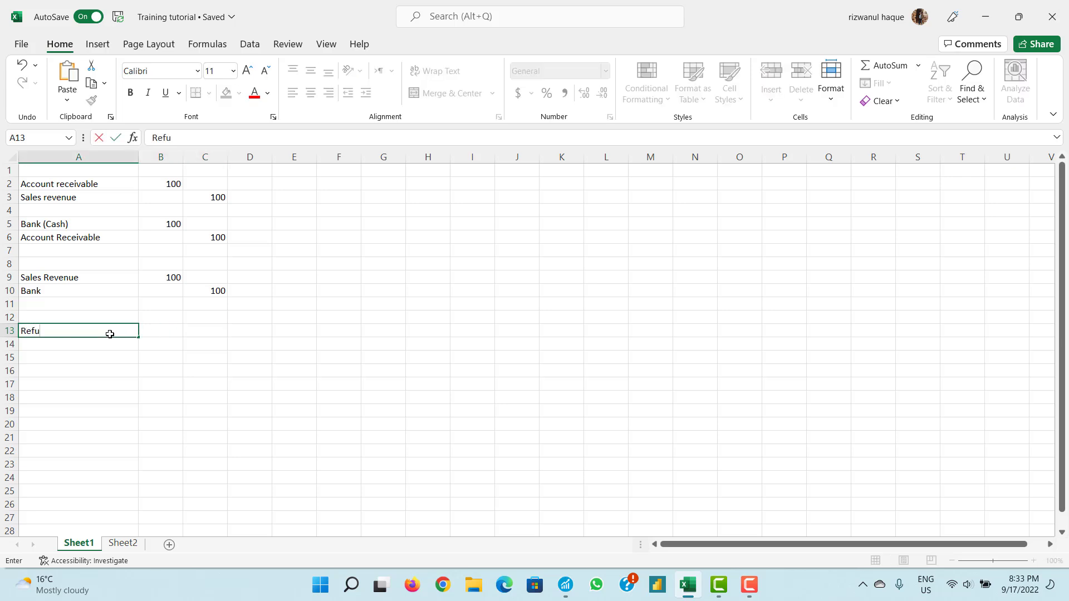
{"action": "type", "text": "nd"}
{"action": "left_click", "coordinate": [199, 329]}
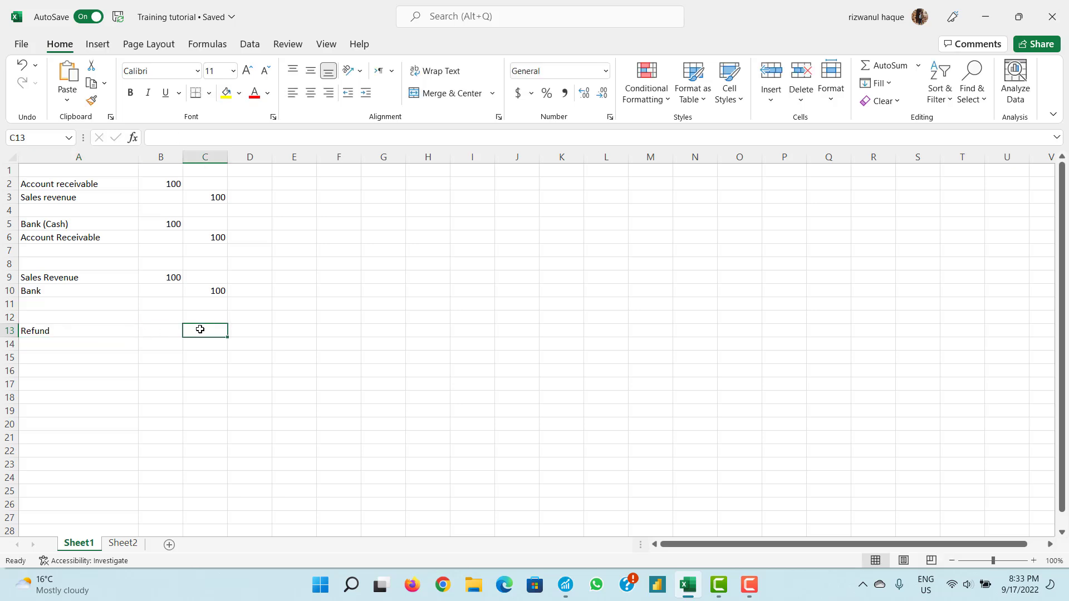
{"action": "type", "text": "j6547"}
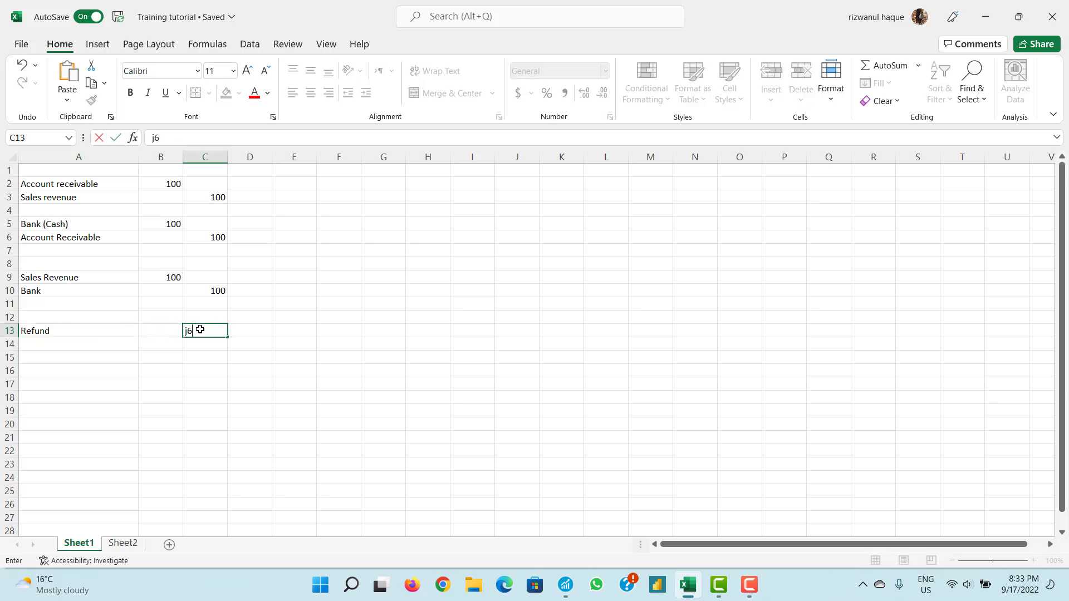
{"action": "left_click", "coordinate": [239, 331]}
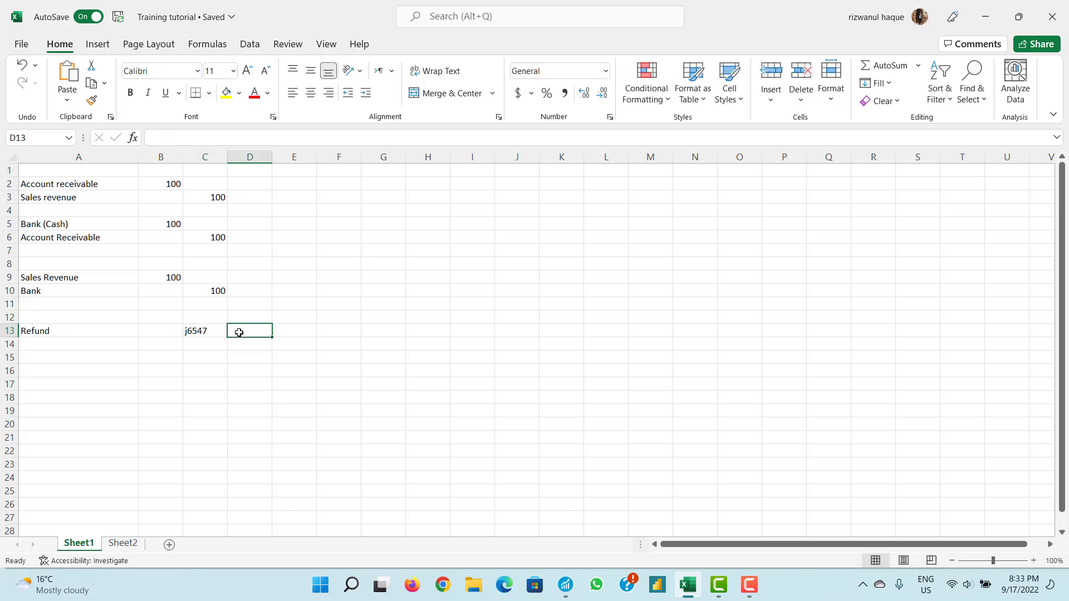
{"action": "left_click", "coordinate": [209, 331]}
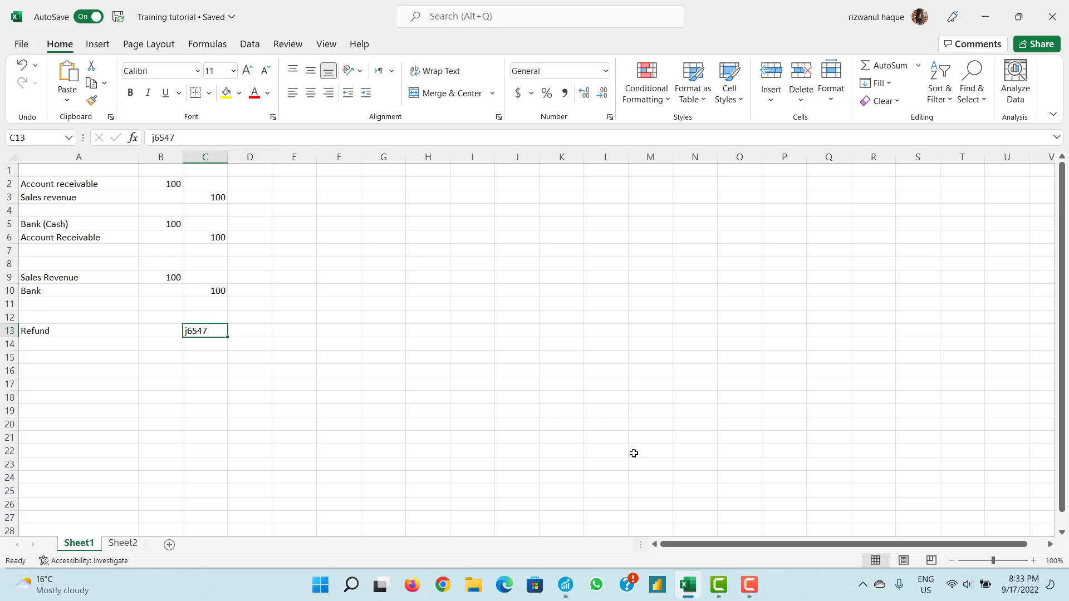
{"action": "left_click", "coordinate": [688, 582]}
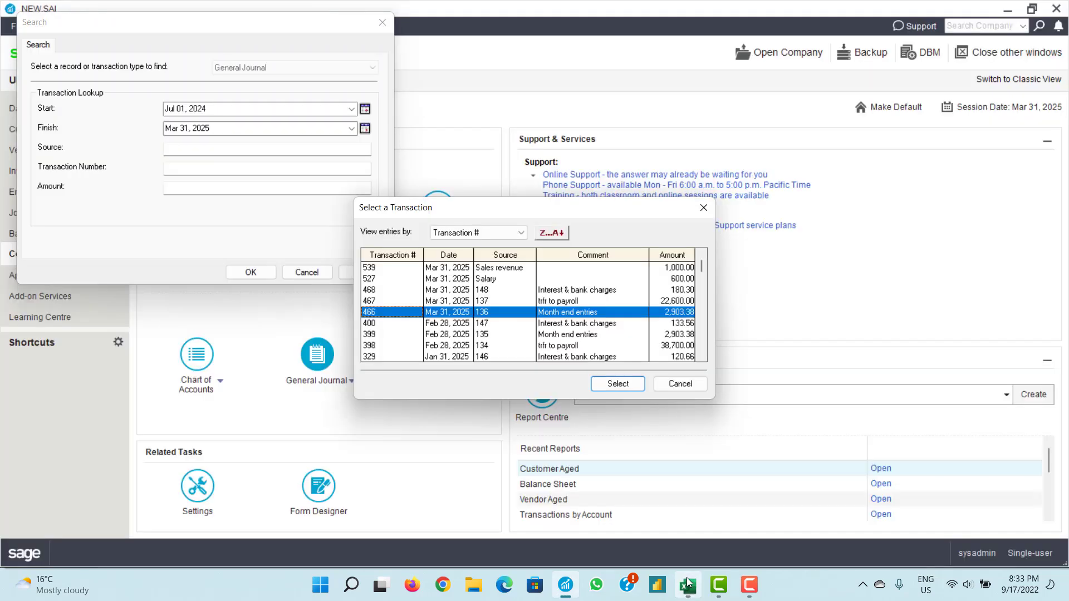
- Cancel out of the Select a Transaction list and the Search dialog
{"action": "left_click", "coordinate": [678, 384]}
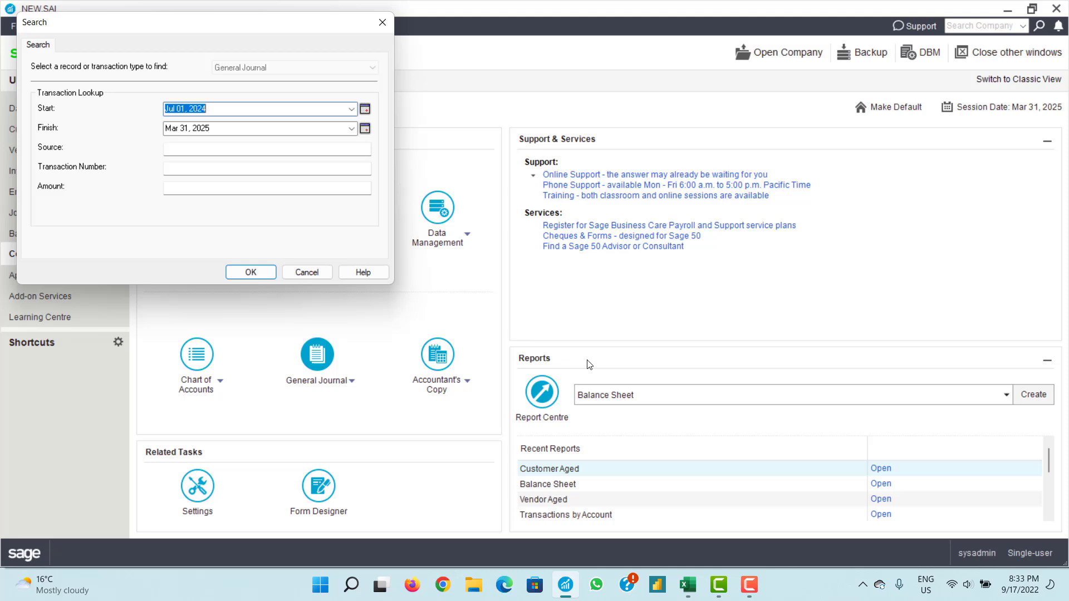
{"action": "left_click", "coordinate": [307, 272]}
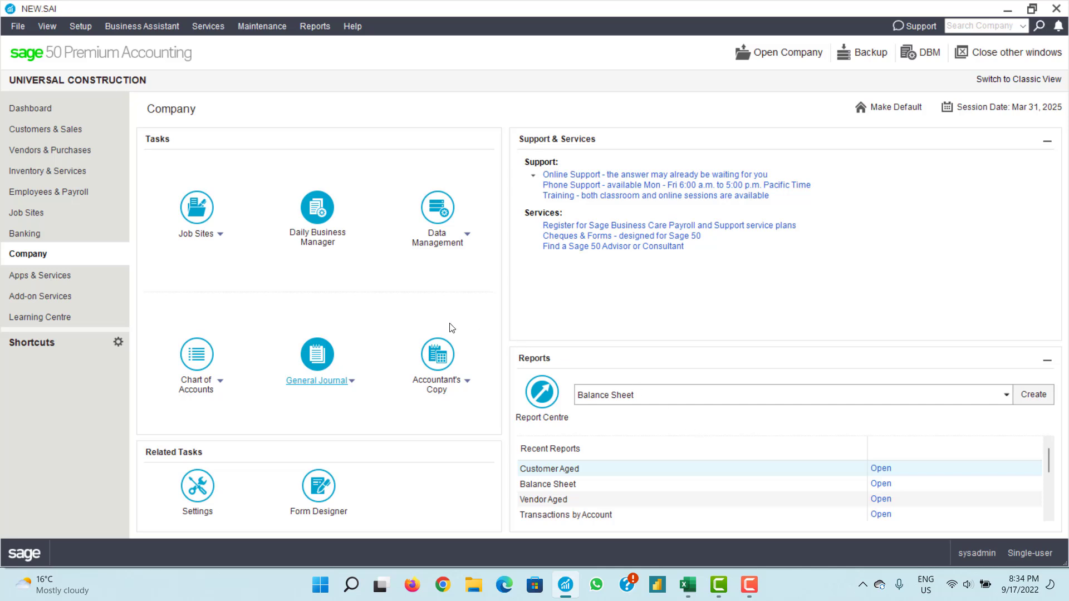
{"action": "left_click", "coordinate": [688, 584]}
{"action": "left_click", "coordinate": [209, 197]}
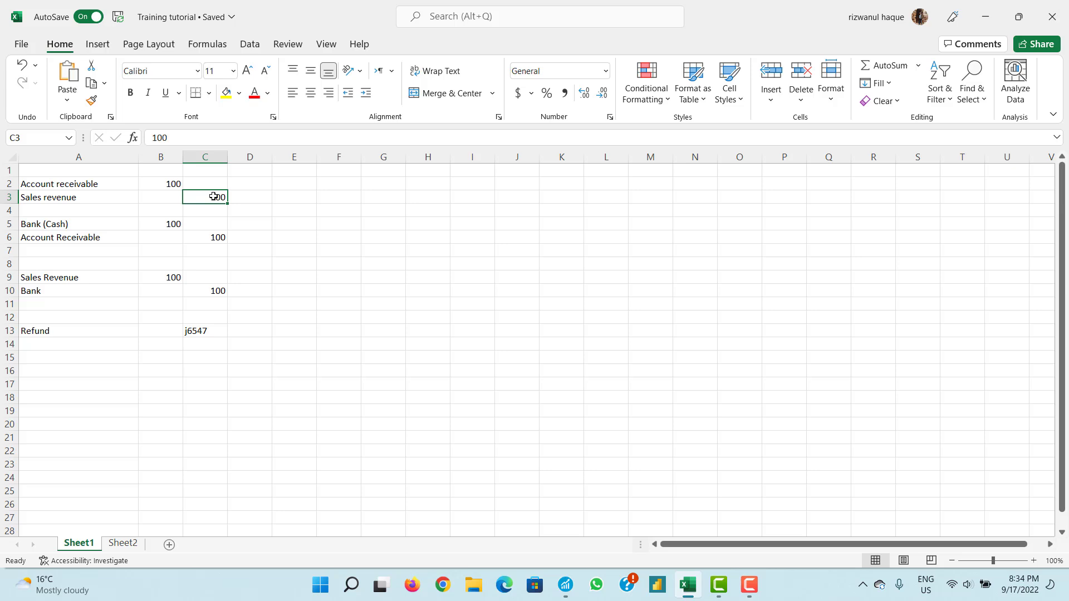
{"action": "left_click", "coordinate": [208, 239]}
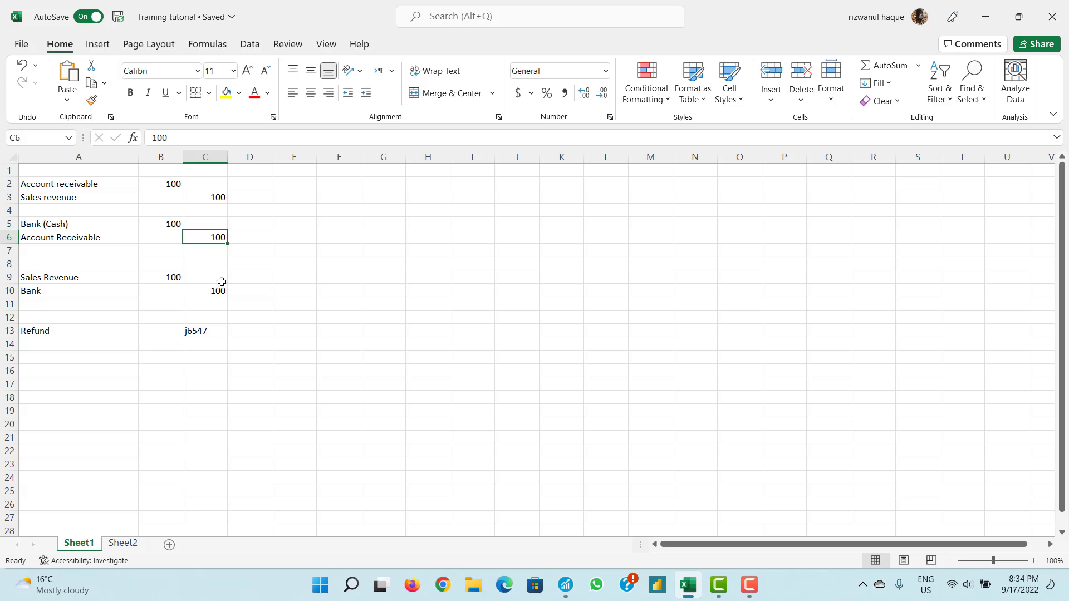
{"action": "left_click", "coordinate": [122, 543]}
{"action": "left_click", "coordinate": [186, 277]}
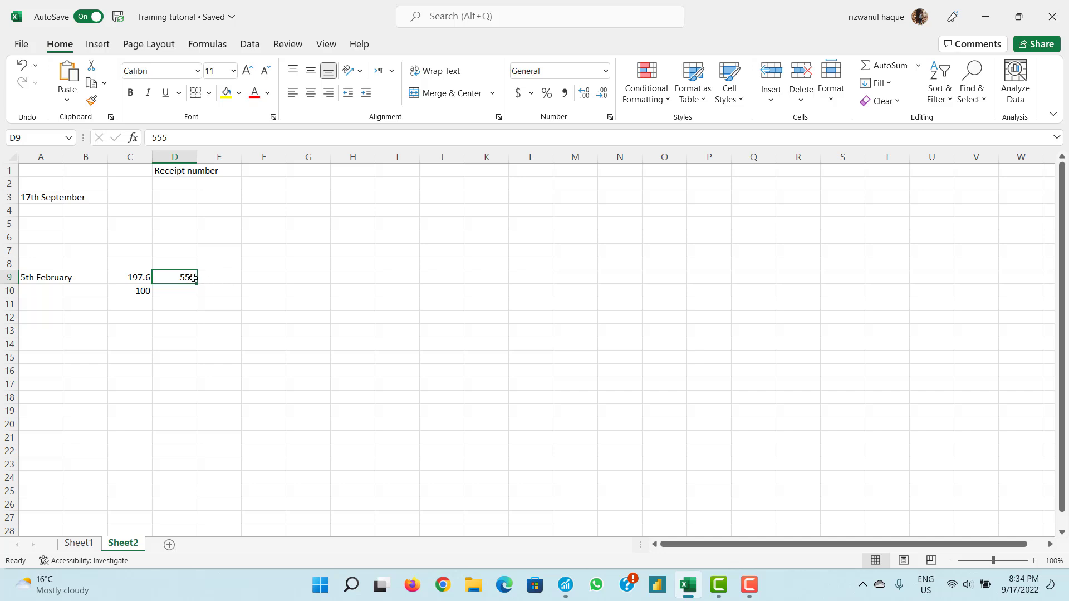
{"action": "left_click", "coordinate": [54, 277]}
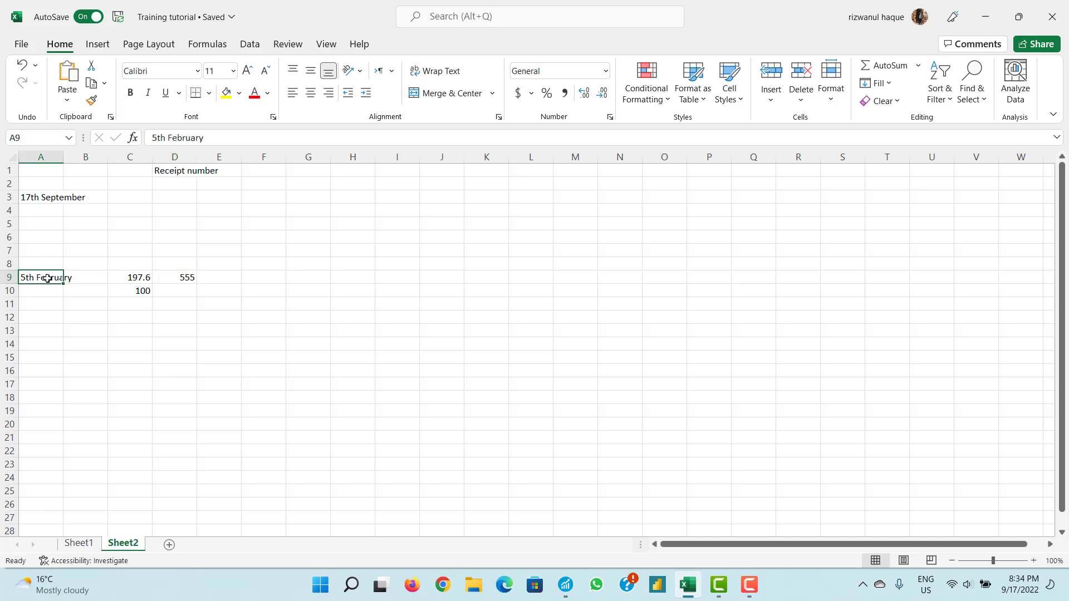
{"action": "left_click", "coordinate": [181, 277]}
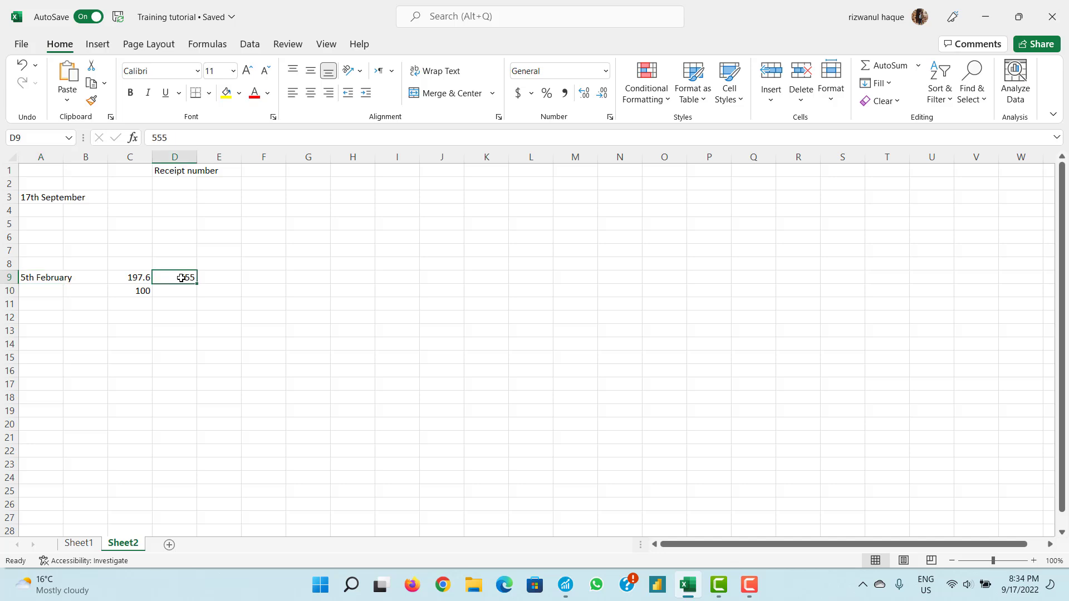
{"action": "left_click", "coordinate": [48, 292]}
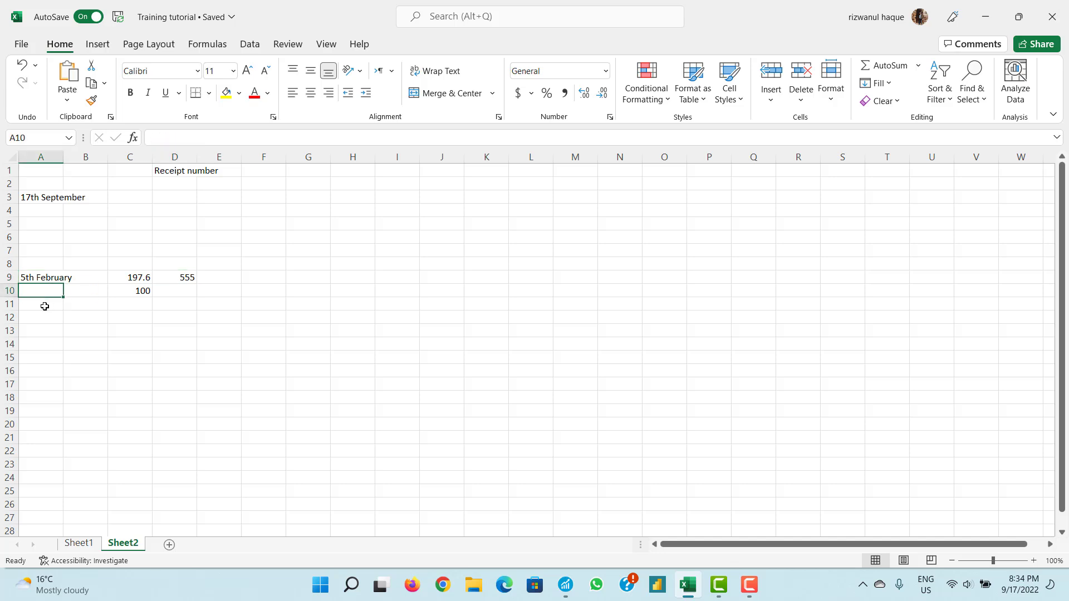
{"action": "left_click", "coordinate": [43, 305]}
{"action": "left_click", "coordinate": [43, 317]}
{"action": "left_click", "coordinate": [42, 330]}
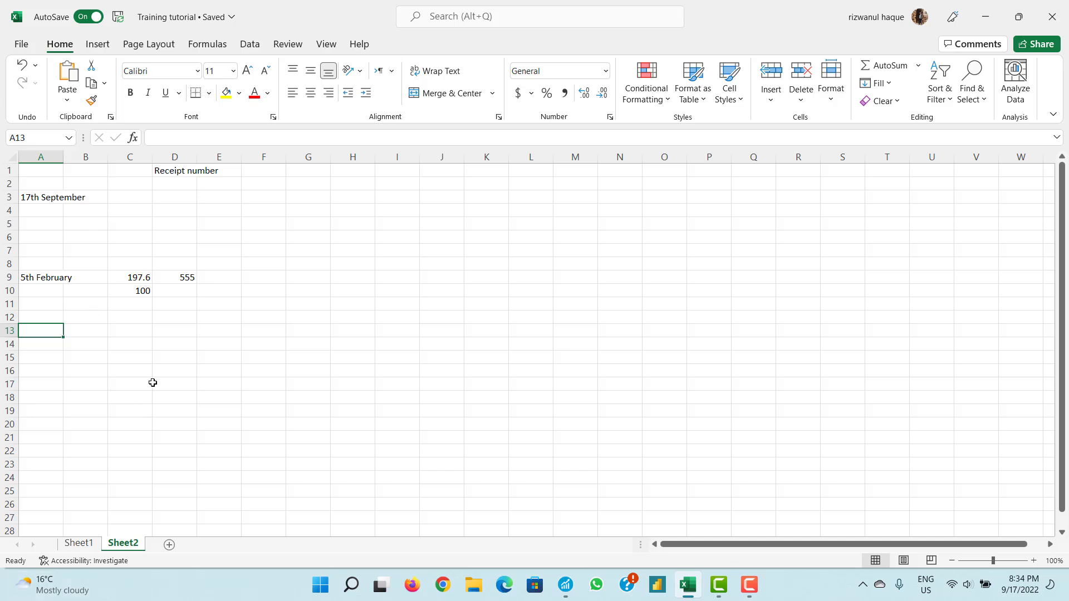
{"action": "left_click", "coordinate": [181, 277]}
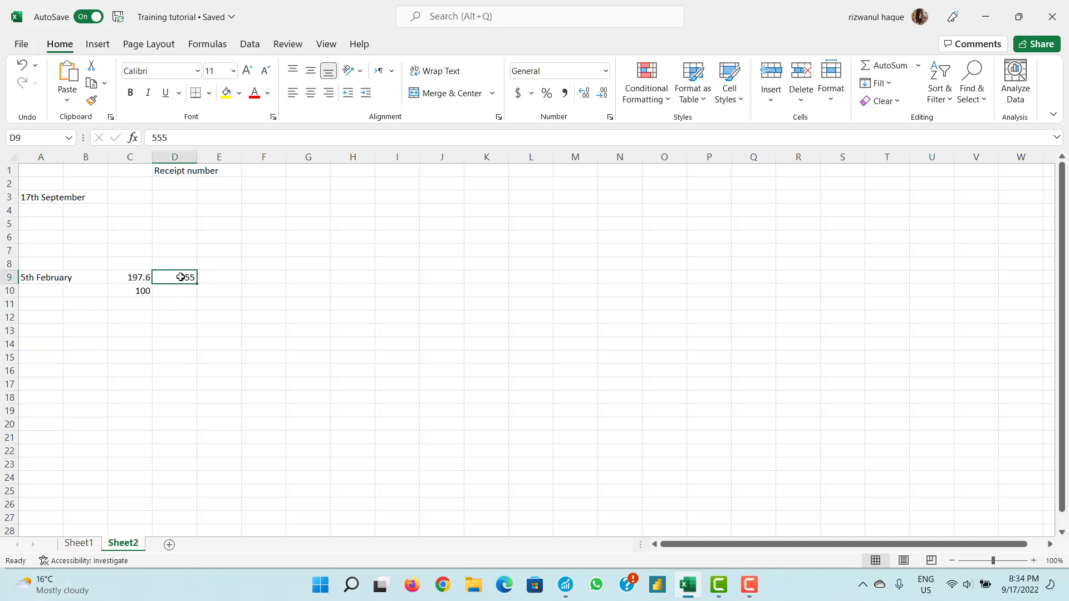
{"action": "left_click", "coordinate": [47, 275]}
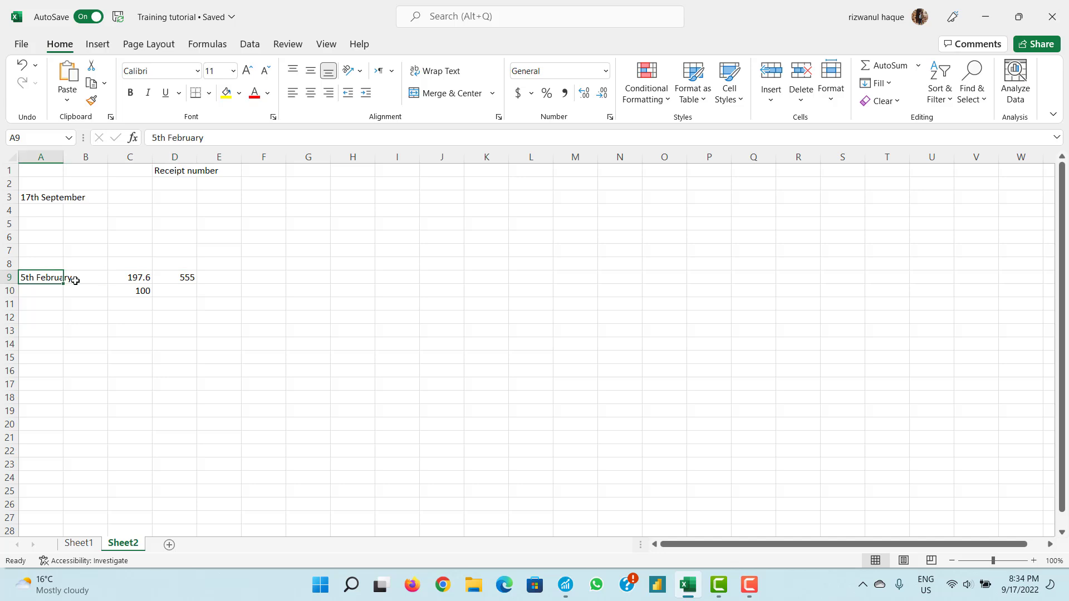
{"action": "left_click", "coordinate": [171, 277]}
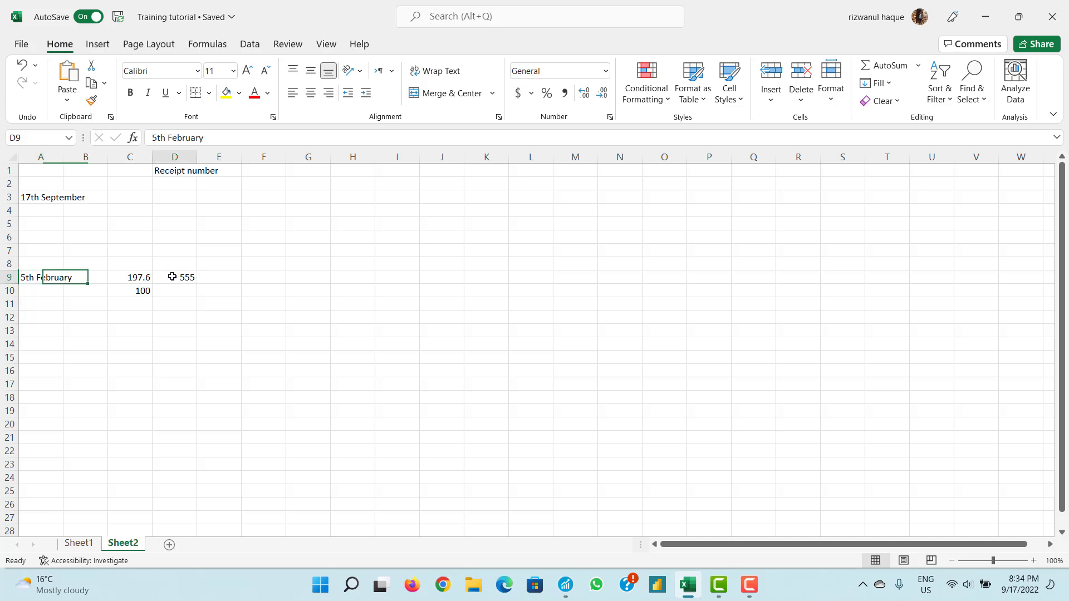
{"action": "left_click", "coordinate": [54, 277]}
{"action": "left_click", "coordinate": [172, 280]}
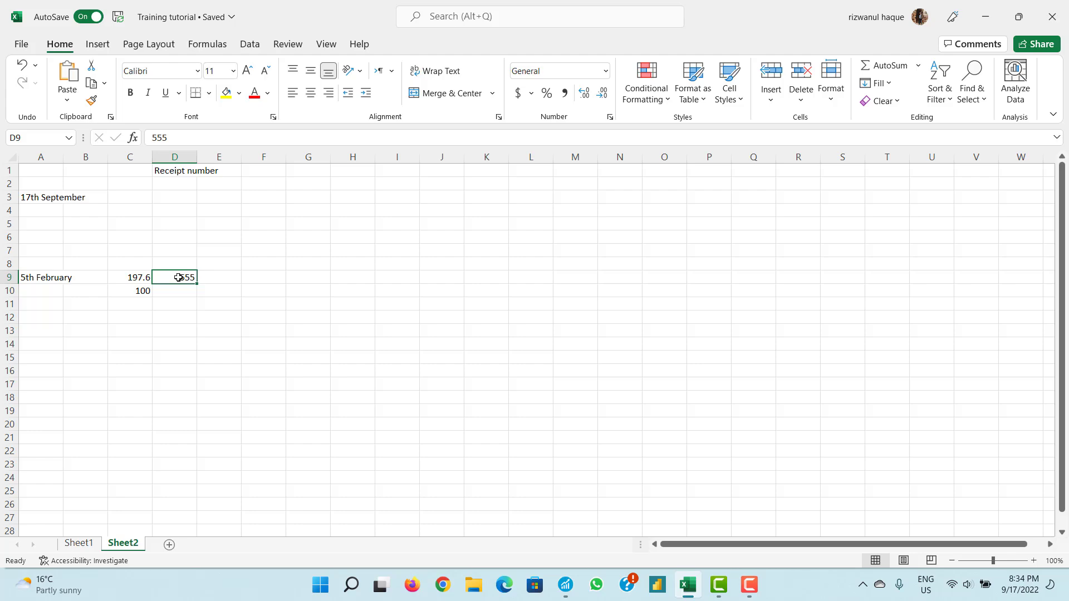
- Switch back to Sage 50 and open the Banking page
{"action": "left_click", "coordinate": [566, 585]}
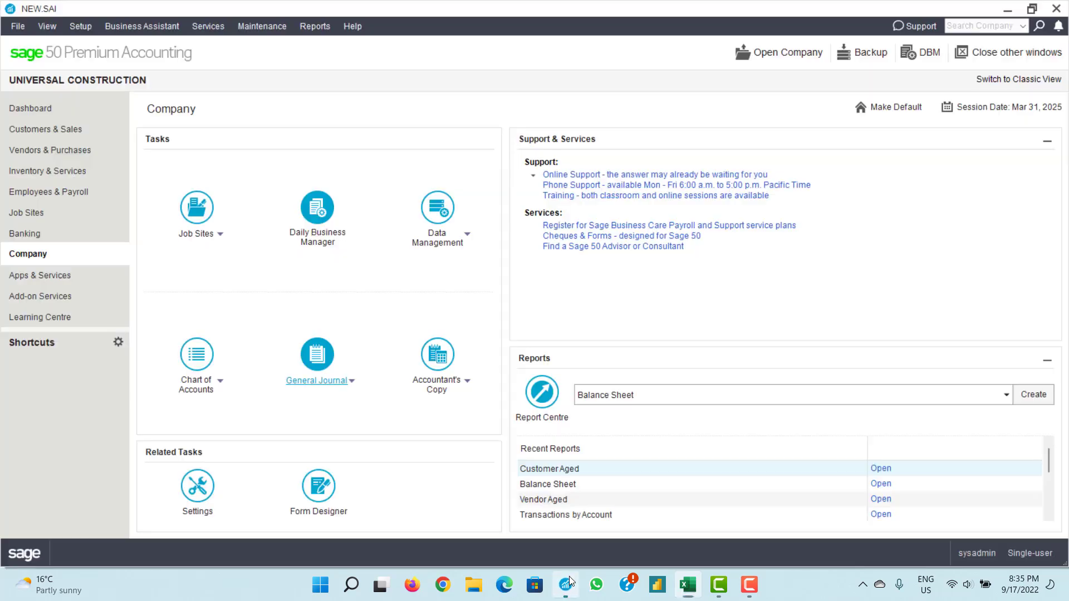
{"action": "left_click", "coordinate": [54, 111]}
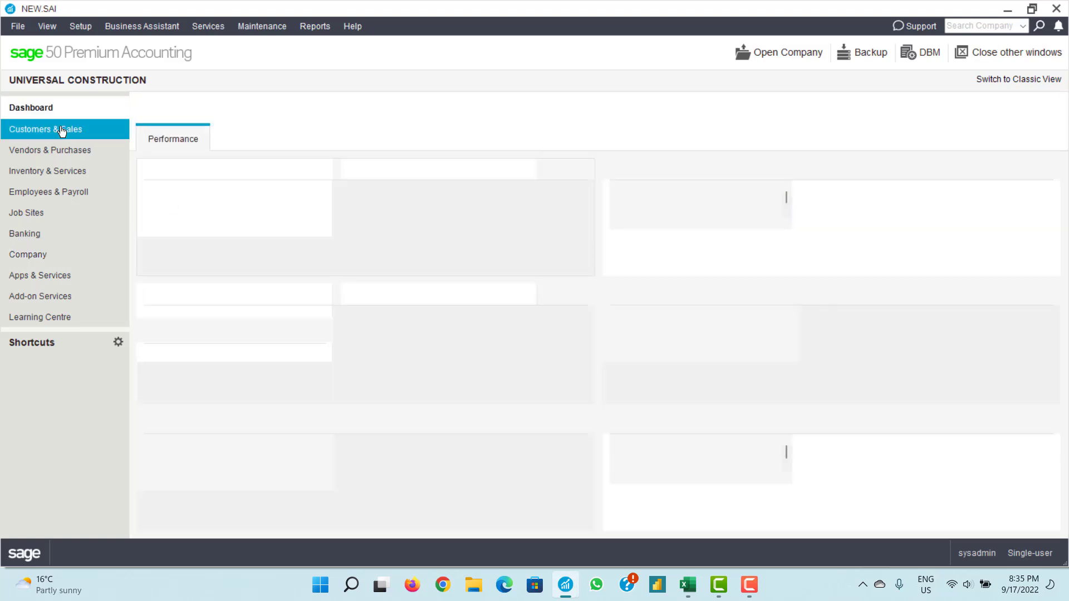
{"action": "left_click", "coordinate": [61, 130]}
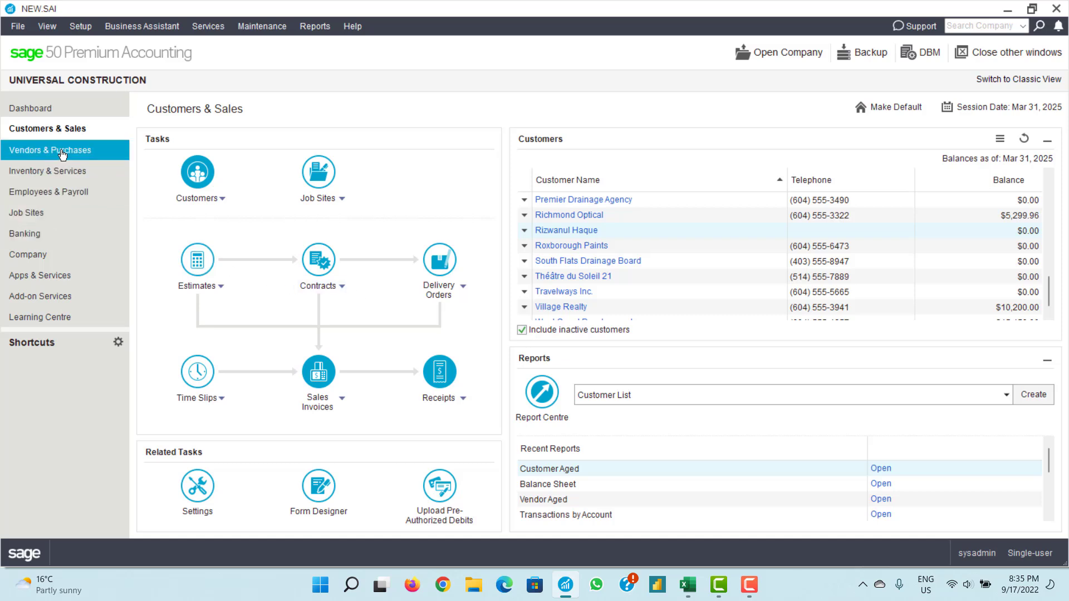
{"action": "left_click", "coordinate": [61, 234]}
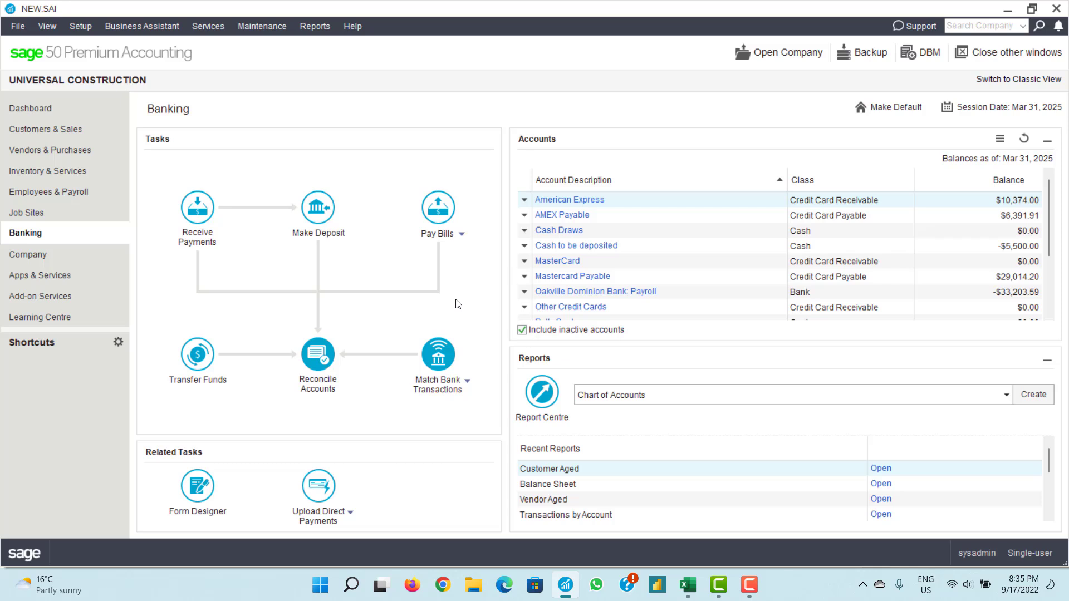
- Open and close the reconciliation and transaction-matching windows, then return to Banking via Company
{"action": "left_click", "coordinate": [317, 389]}
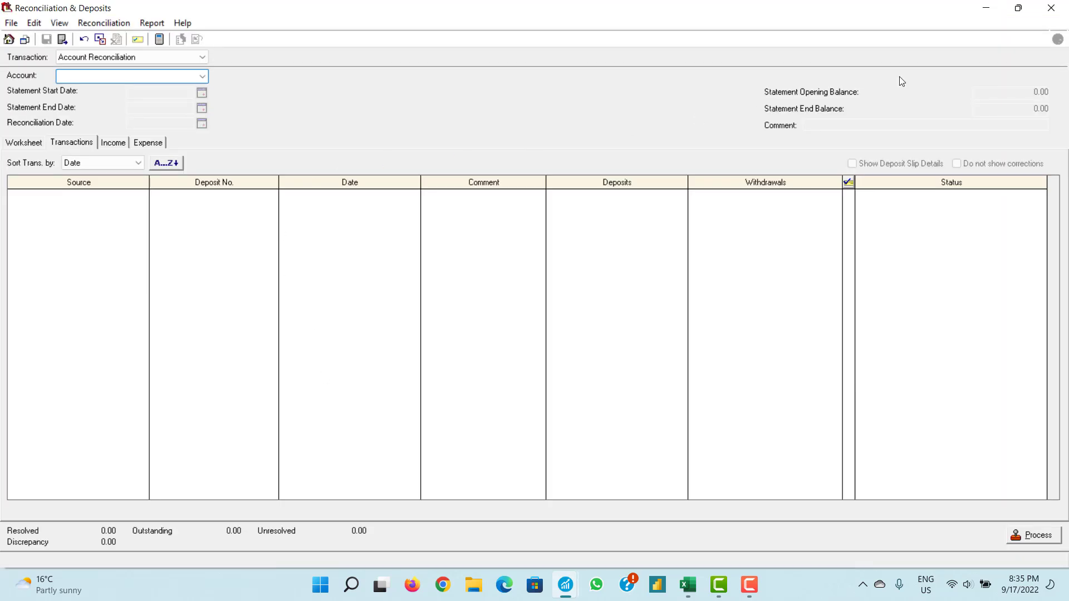
{"action": "left_click", "coordinate": [1046, 7]}
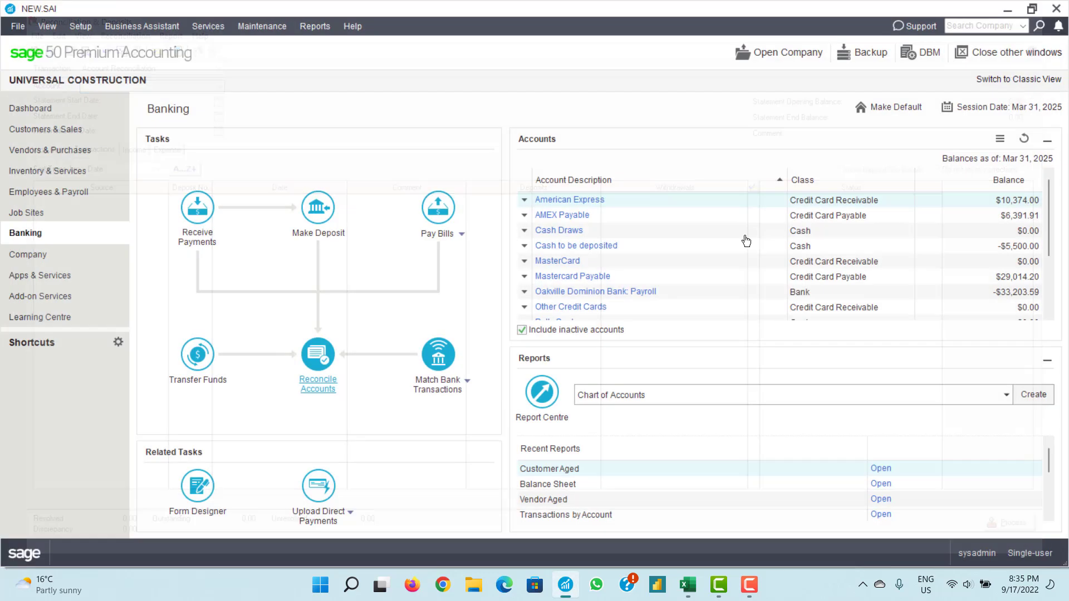
{"action": "mouse_move", "coordinate": [458, 393]}
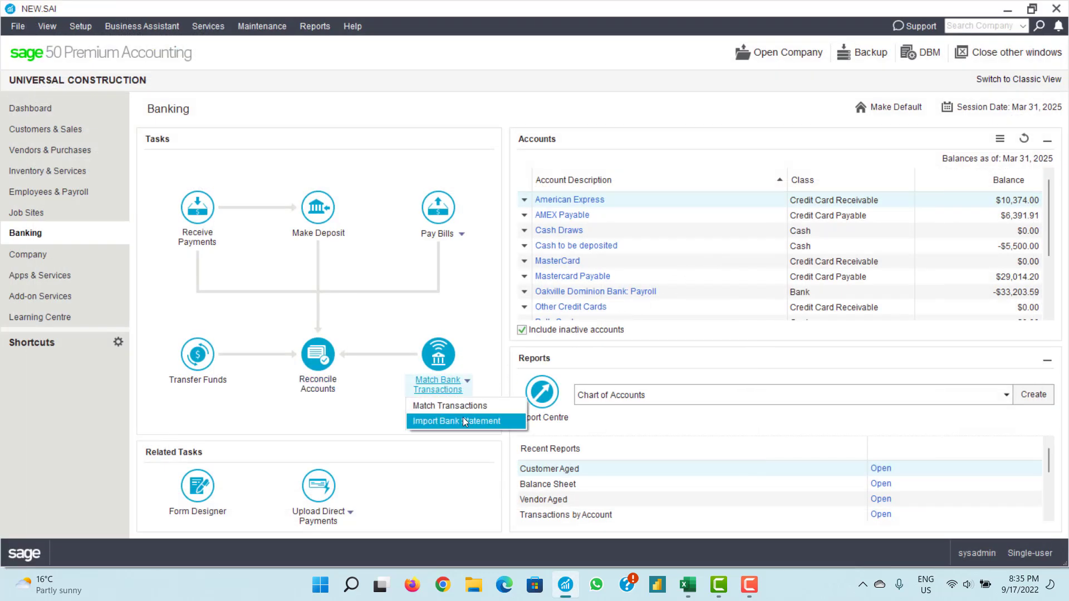
{"action": "left_click", "coordinate": [468, 412]}
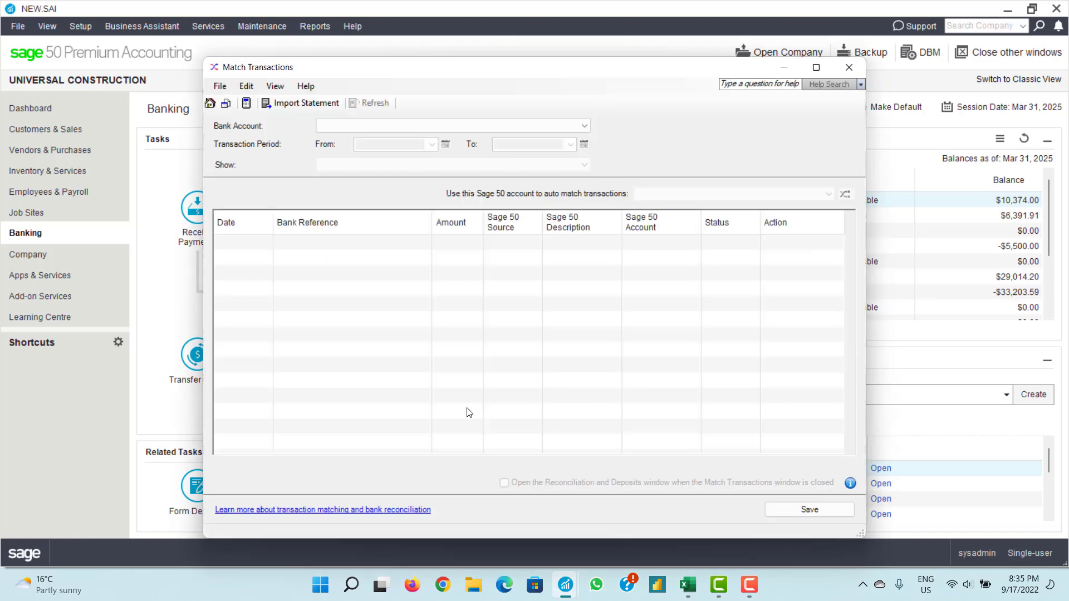
{"action": "left_click", "coordinate": [849, 67]}
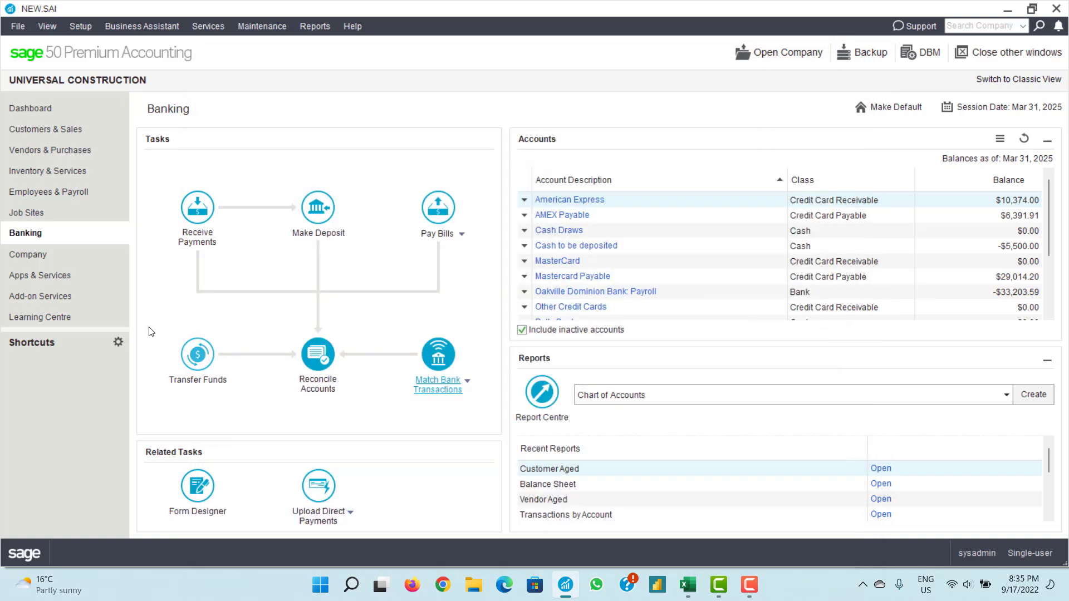
{"action": "left_click", "coordinate": [37, 258]}
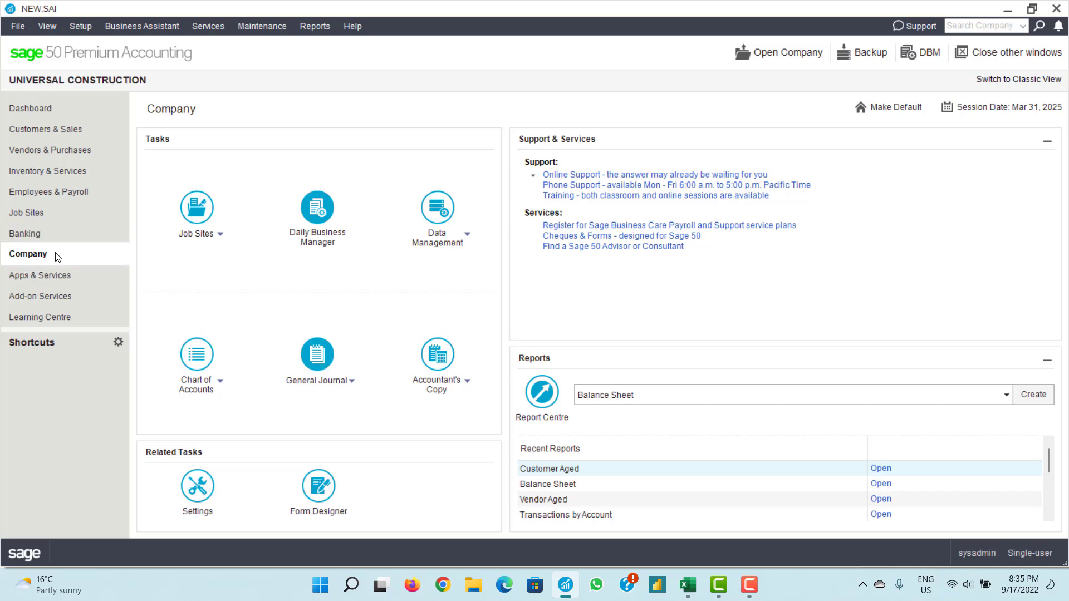
{"action": "left_click", "coordinate": [25, 234]}
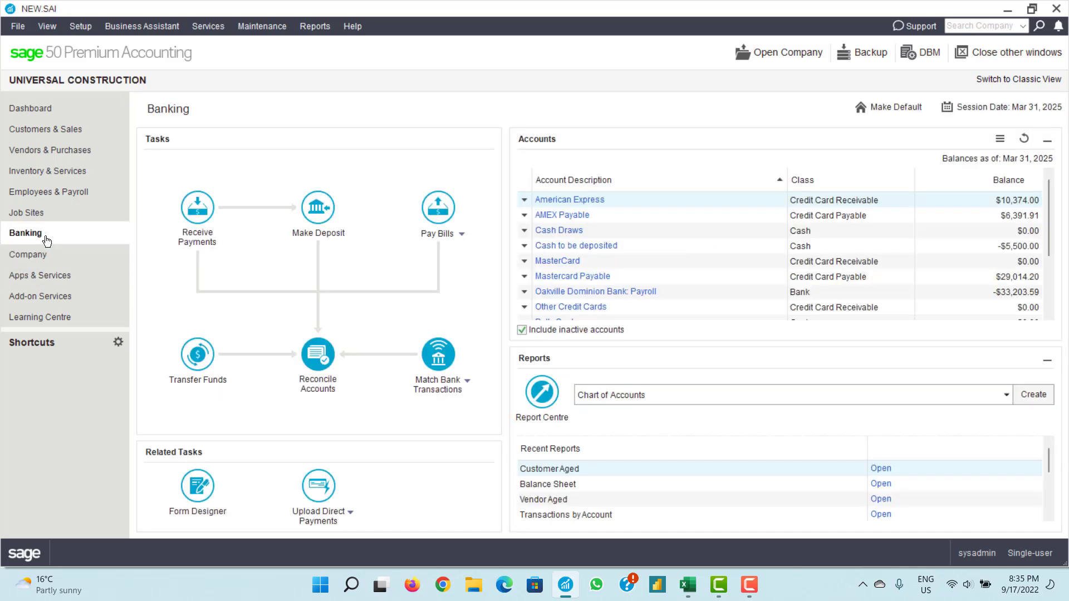
- Start Deposit Slip 215 into the 10600 Regal Bank Current account
{"action": "left_click", "coordinate": [313, 234]}
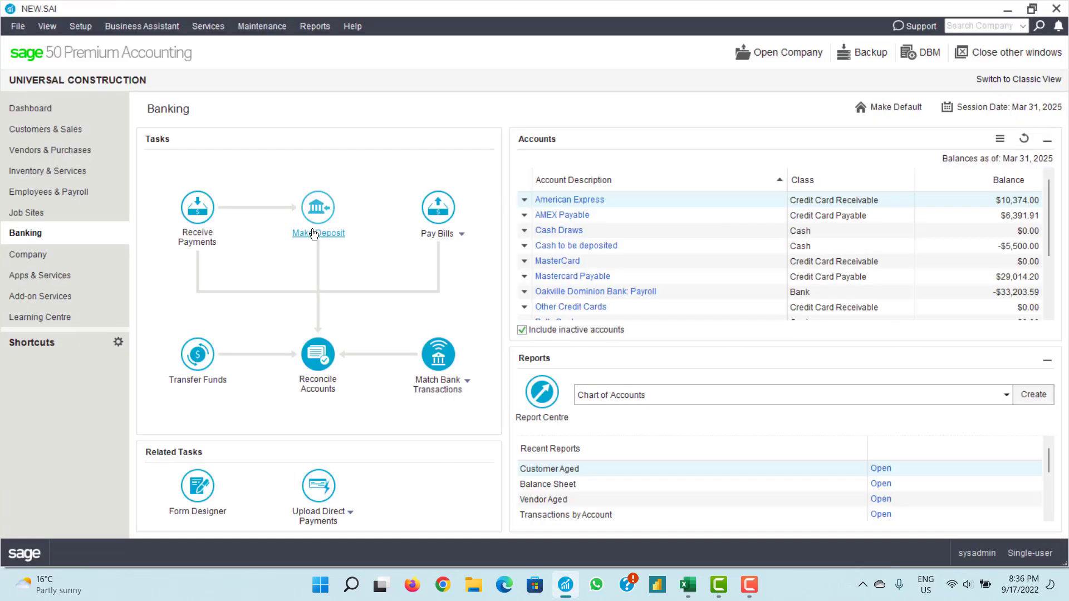
{"action": "left_click", "coordinate": [313, 234]}
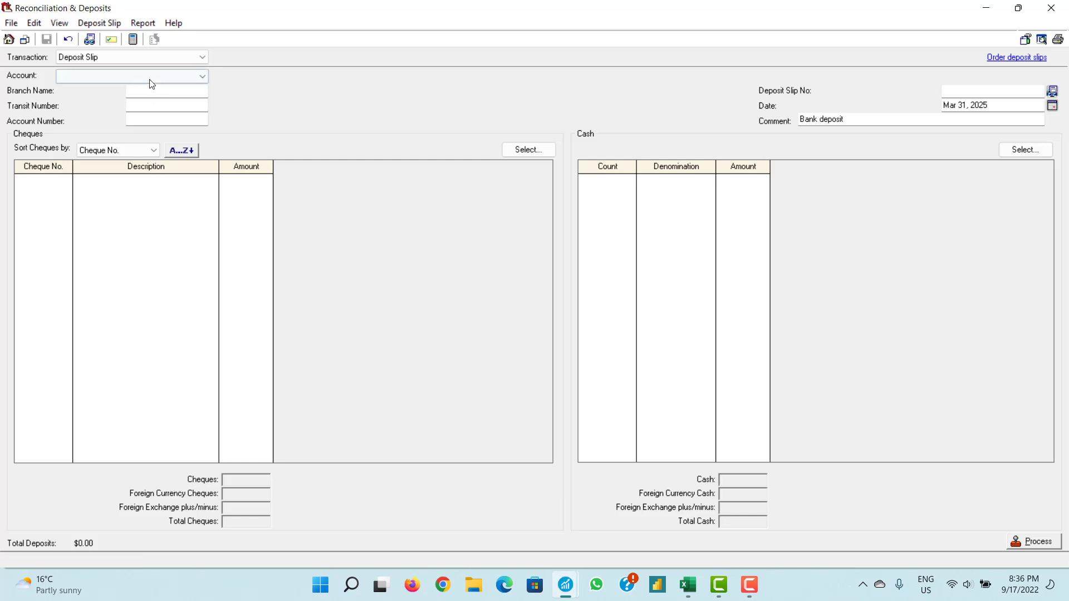
{"action": "left_click", "coordinate": [201, 58]}
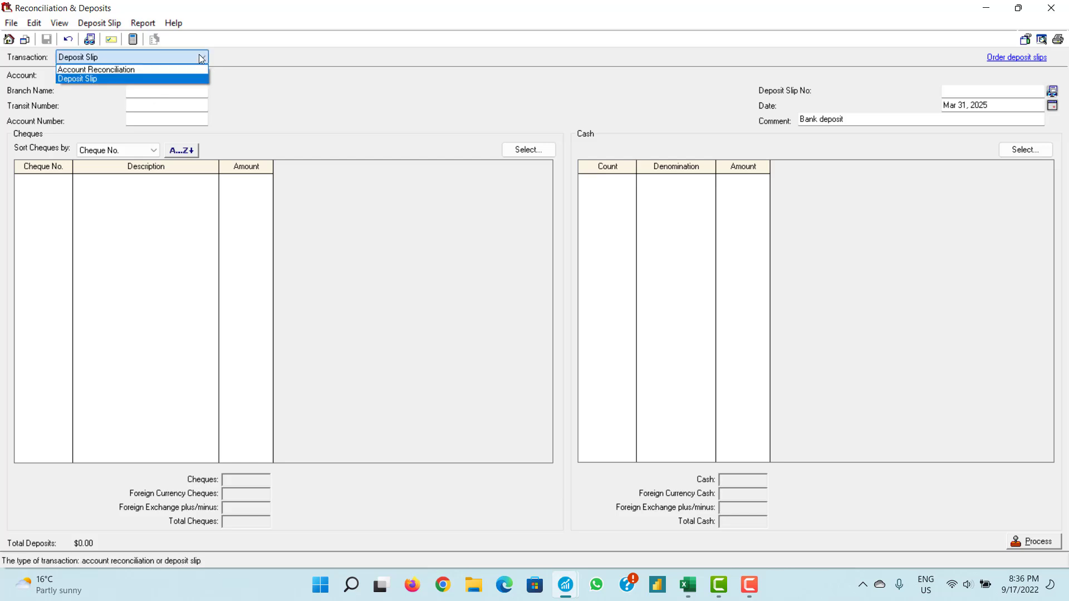
{"action": "left_click", "coordinate": [196, 56]}
{"action": "left_click", "coordinate": [190, 76]}
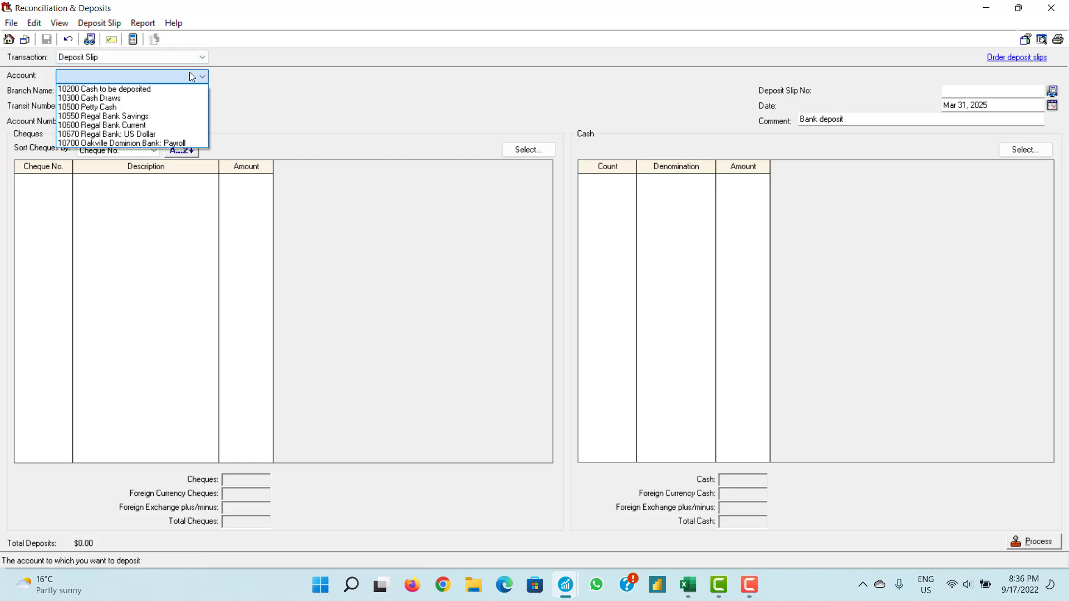
{"action": "left_click", "coordinate": [160, 126]}
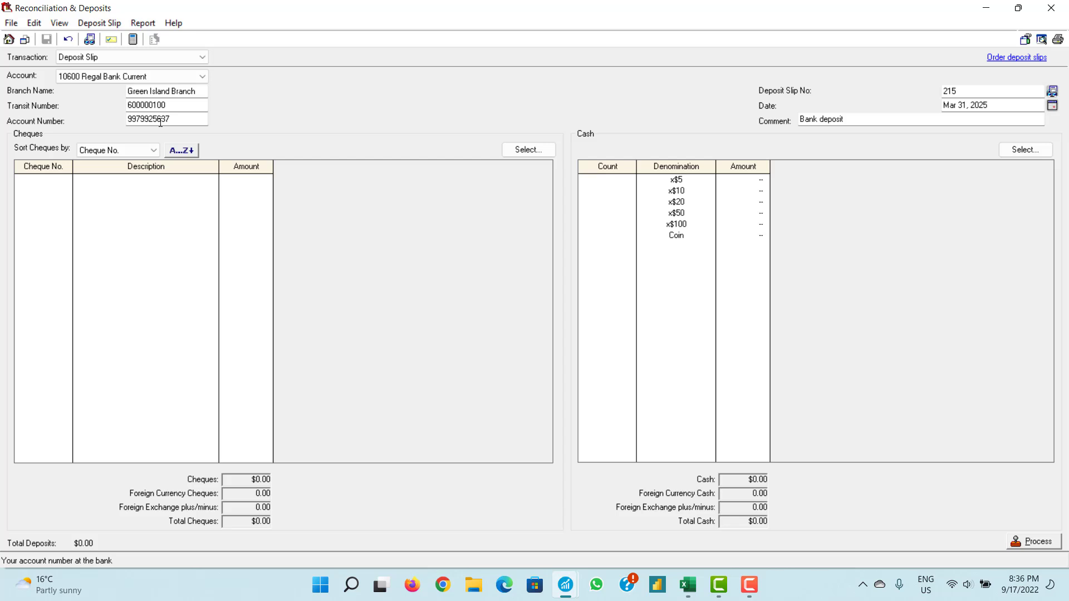
{"action": "left_click", "coordinate": [563, 579]}
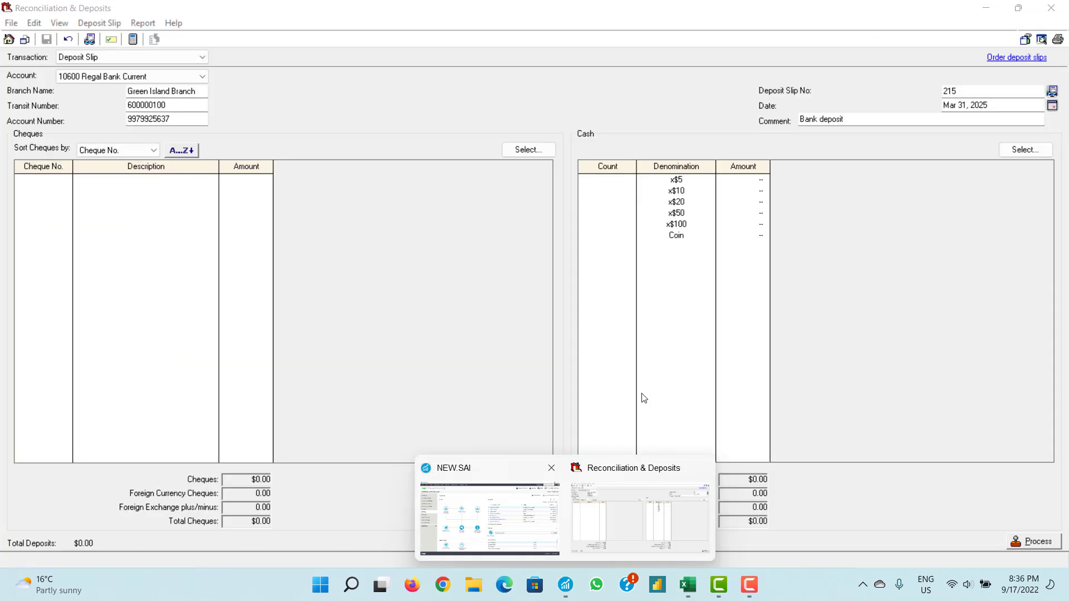
- Return to deposit slip 215, keep cheques sorted by Cheque No., and close Select... unchanged
{"action": "left_click", "coordinate": [373, 268]}
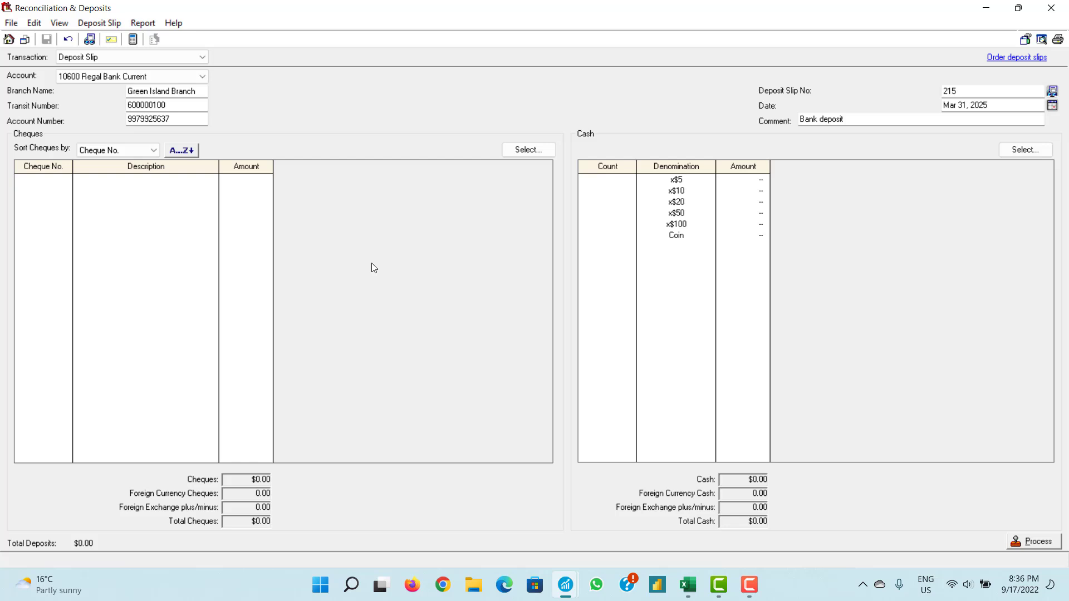
{"action": "left_click", "coordinate": [128, 152]}
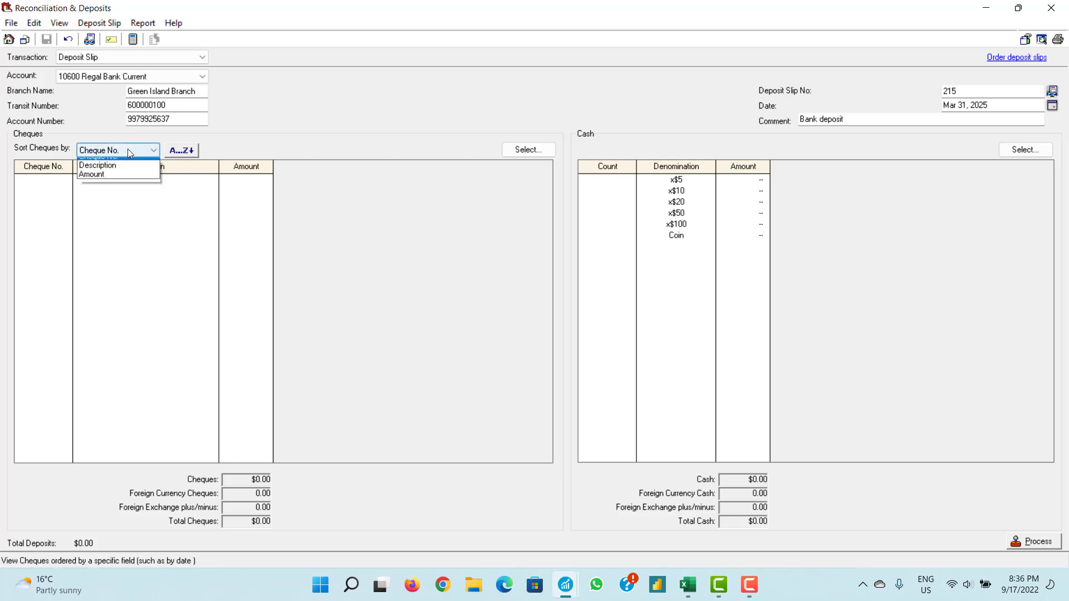
{"action": "left_click", "coordinate": [129, 149]}
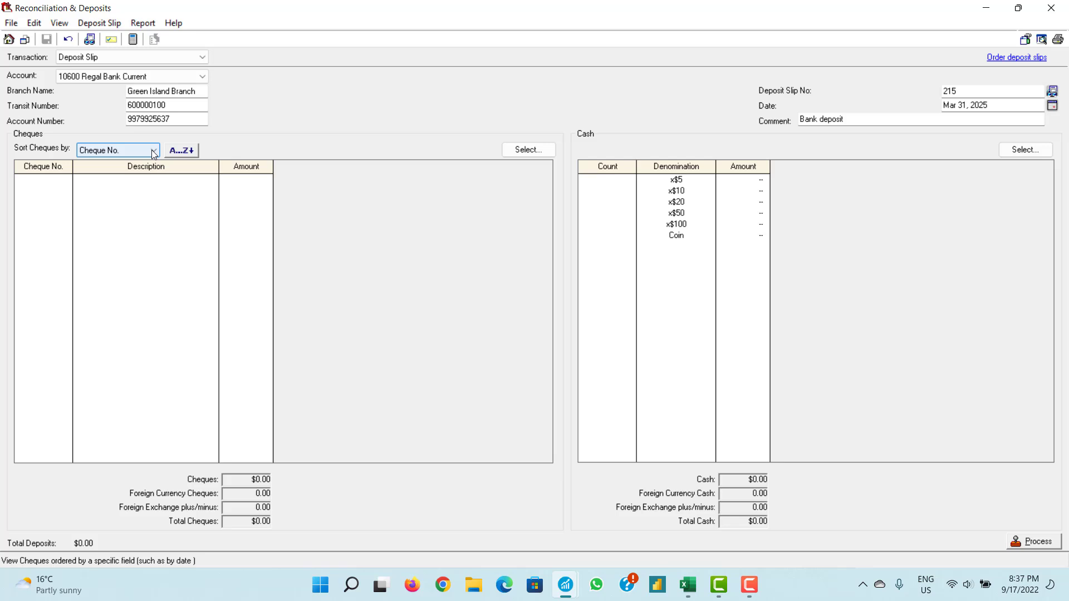
{"action": "left_click", "coordinate": [154, 154]}
{"action": "left_click", "coordinate": [154, 153]}
{"action": "left_click", "coordinate": [521, 149]}
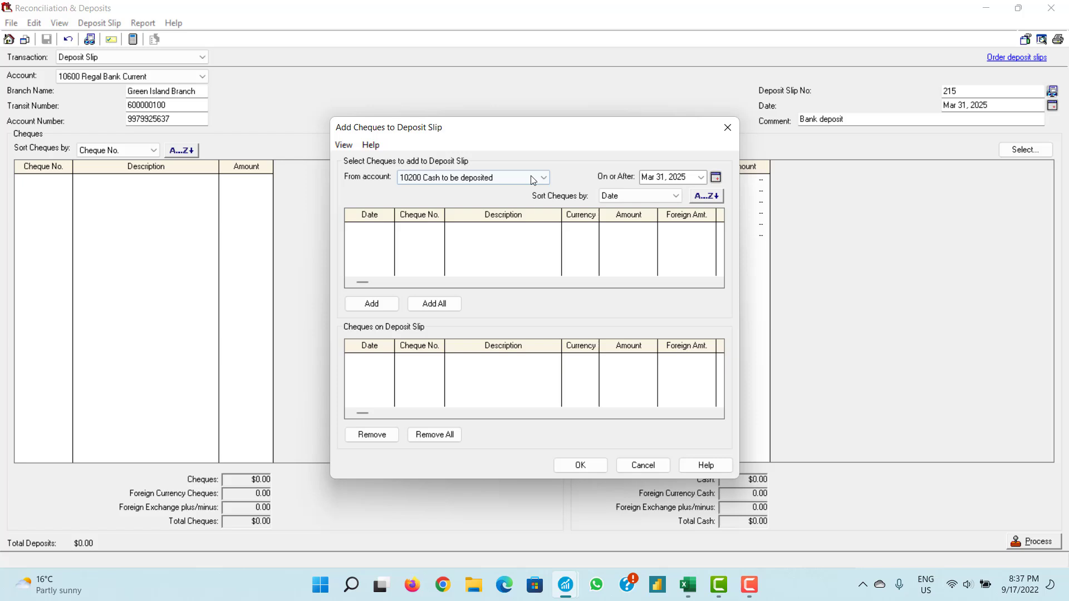
{"action": "left_click", "coordinate": [727, 127]}
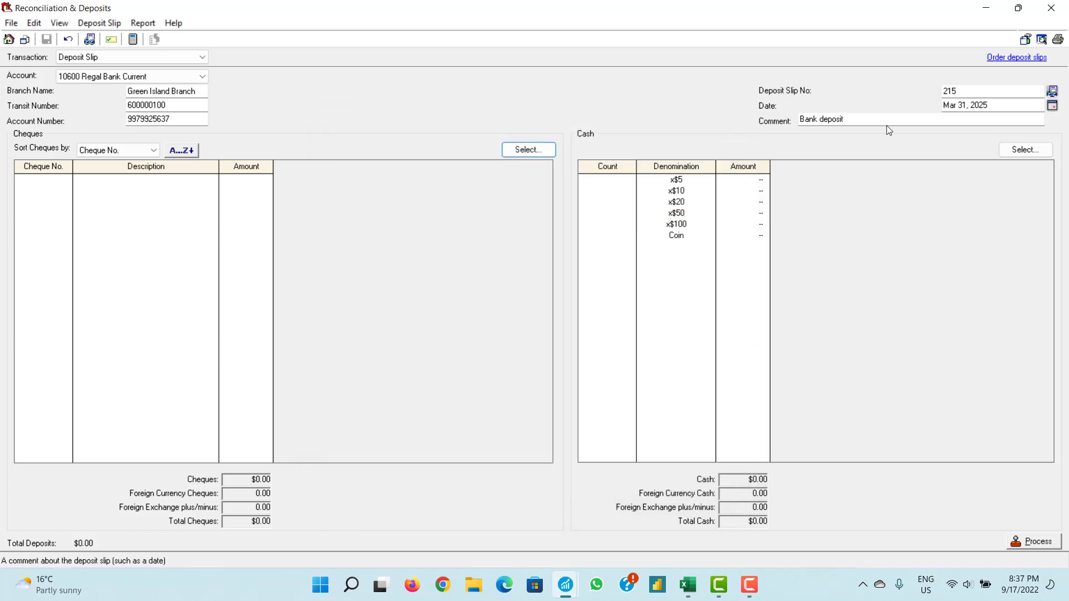
{"action": "left_click", "coordinate": [1052, 92]}
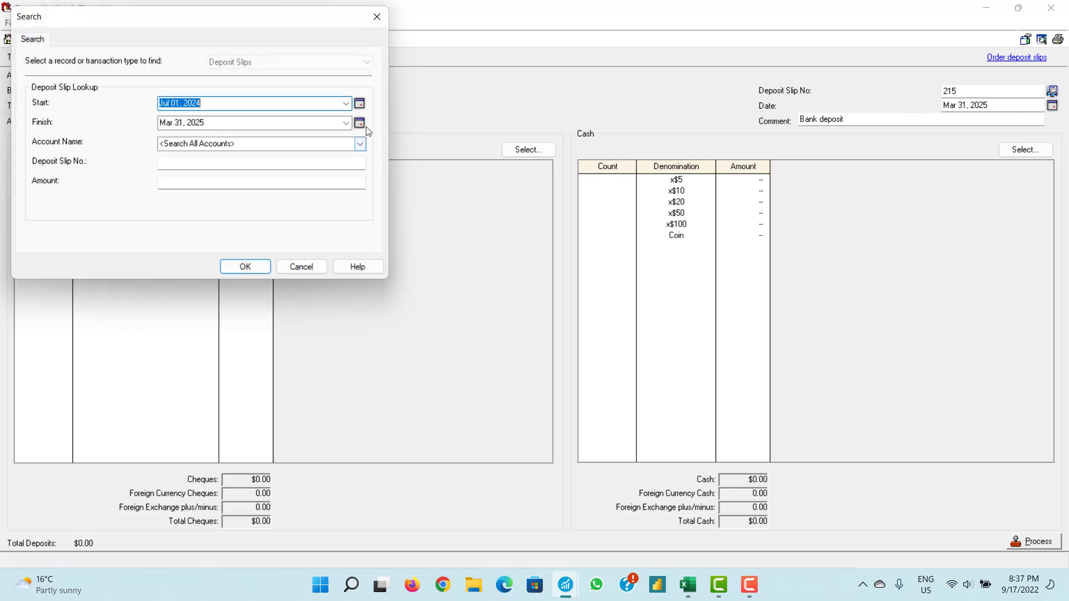
{"action": "left_click", "coordinate": [359, 123]}
{"action": "left_click", "coordinate": [360, 123]}
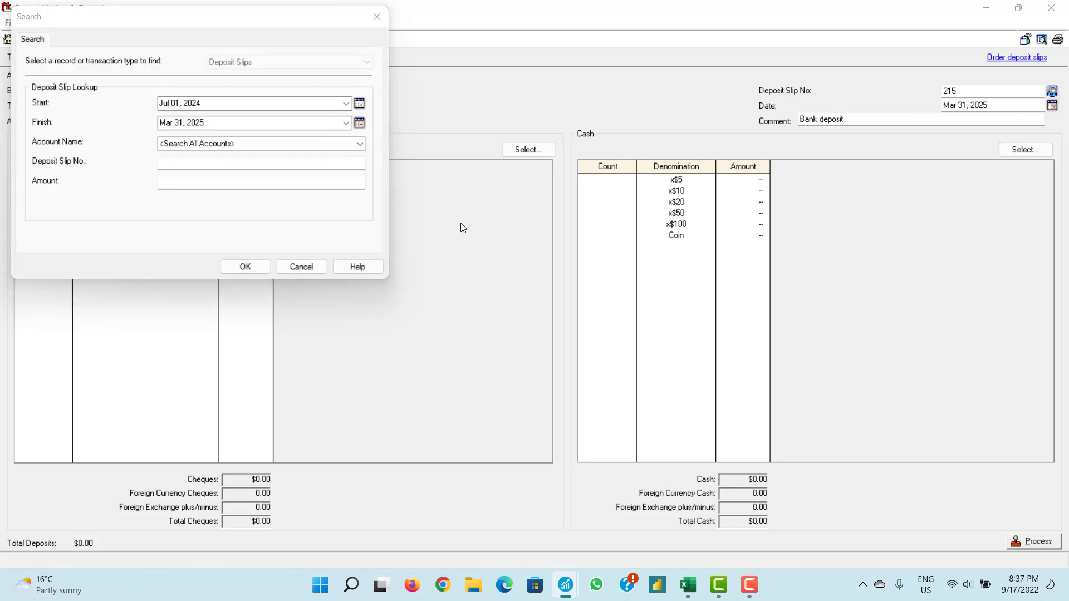
{"action": "left_click", "coordinate": [316, 268]}
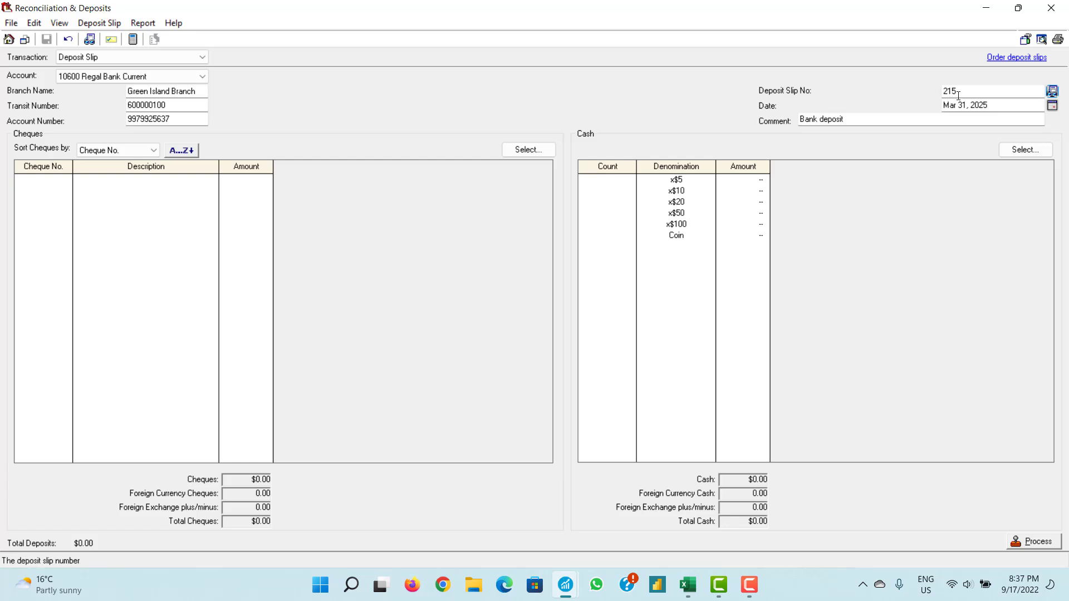
{"action": "left_click", "coordinate": [963, 94]}
{"action": "left_click_drag", "start_coordinate": [964, 93], "coordinate": [945, 92]}
{"action": "left_click", "coordinate": [964, 91]}
{"action": "left_click_drag", "start_coordinate": [952, 90], "coordinate": [937, 93]}
{"action": "left_click", "coordinate": [965, 91]}
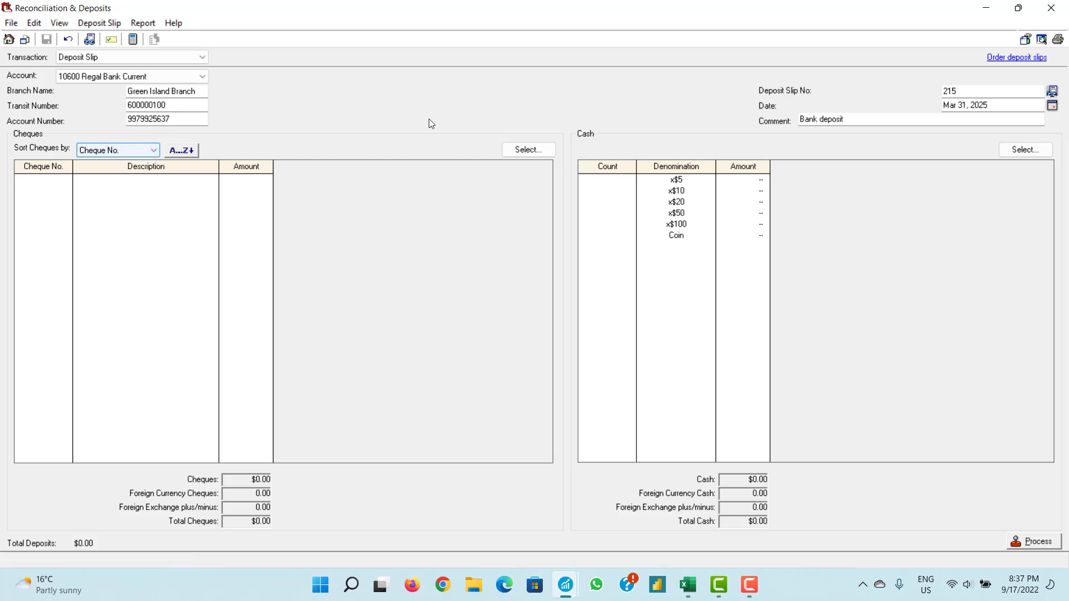
- Pick the Catmos Island cheque from 10600 Regal Bank Current, then close the picker without adding it
{"action": "left_click", "coordinate": [518, 150]}
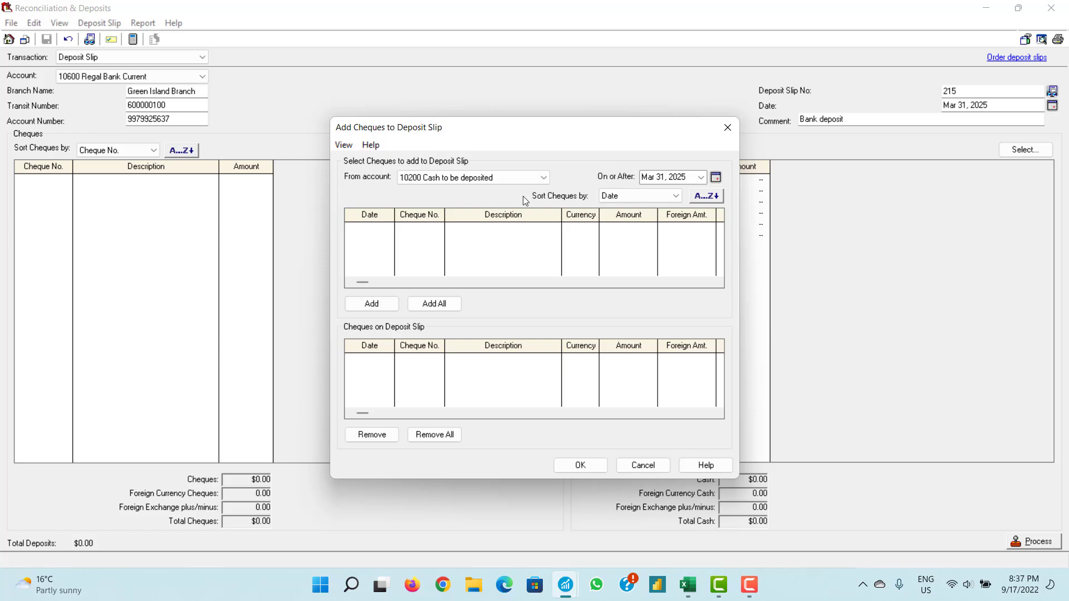
{"action": "left_click", "coordinate": [500, 178]}
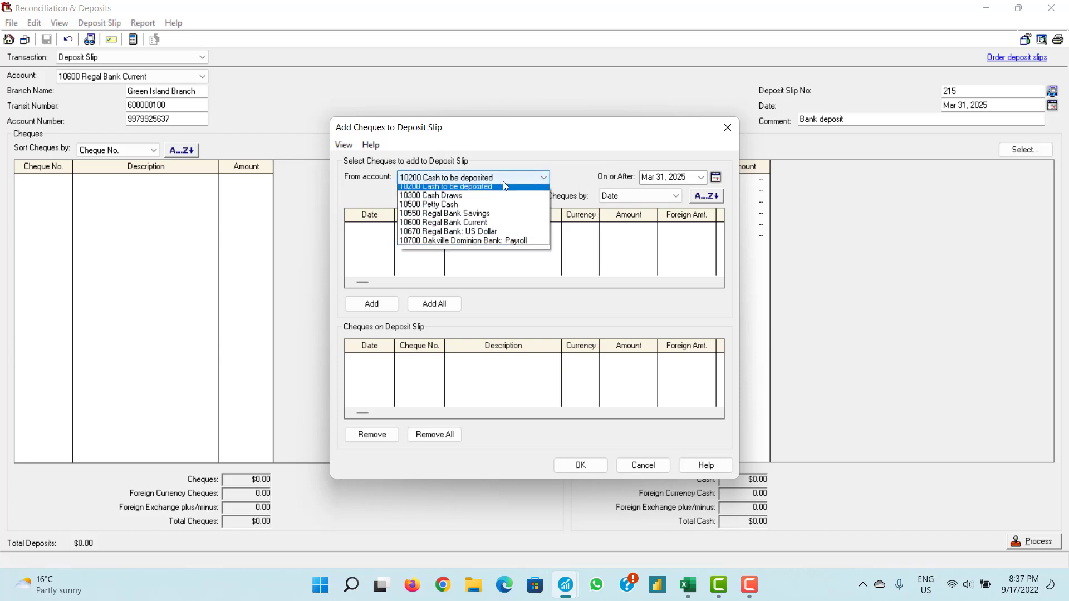
{"action": "left_click", "coordinate": [495, 227]}
{"action": "left_click", "coordinate": [492, 233]}
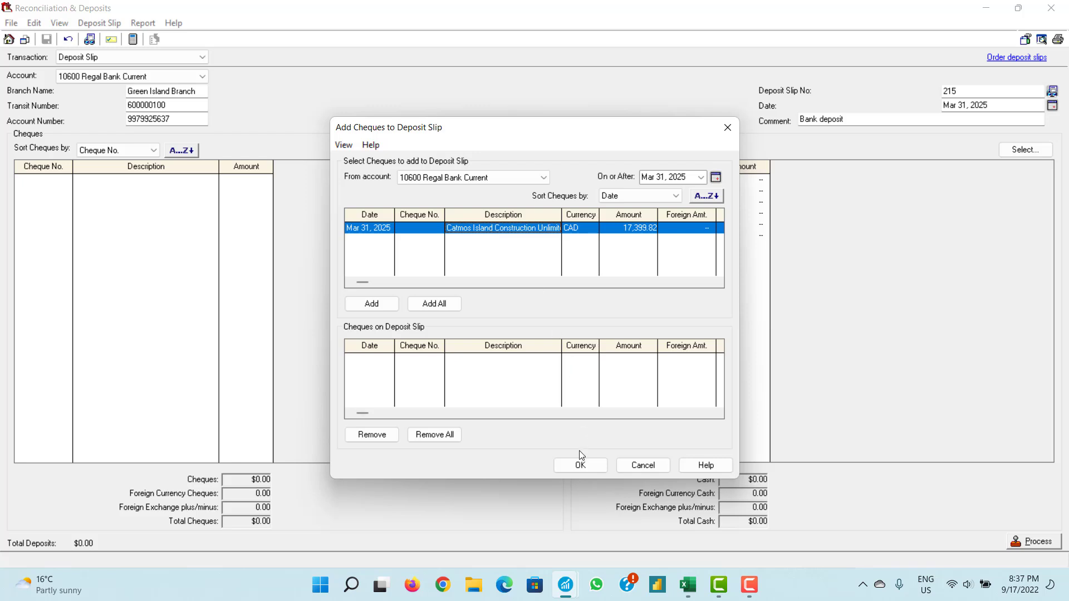
{"action": "left_click", "coordinate": [580, 464]}
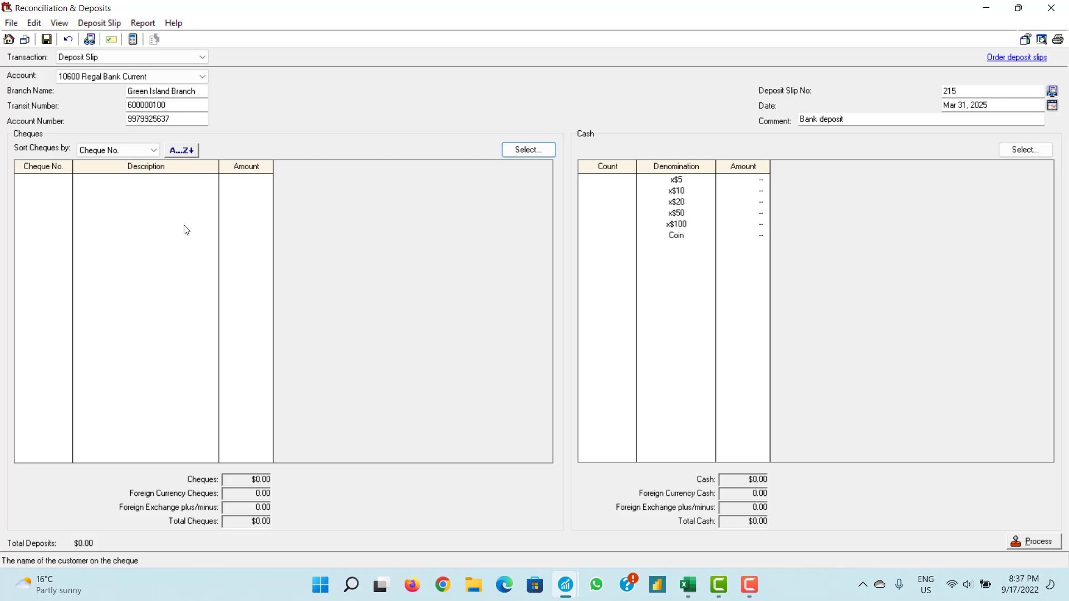
- Add the $17,399.82 Catmos Island Construction cheque from 10600 Regal Bank Current to the slip
{"action": "left_click", "coordinate": [507, 153]}
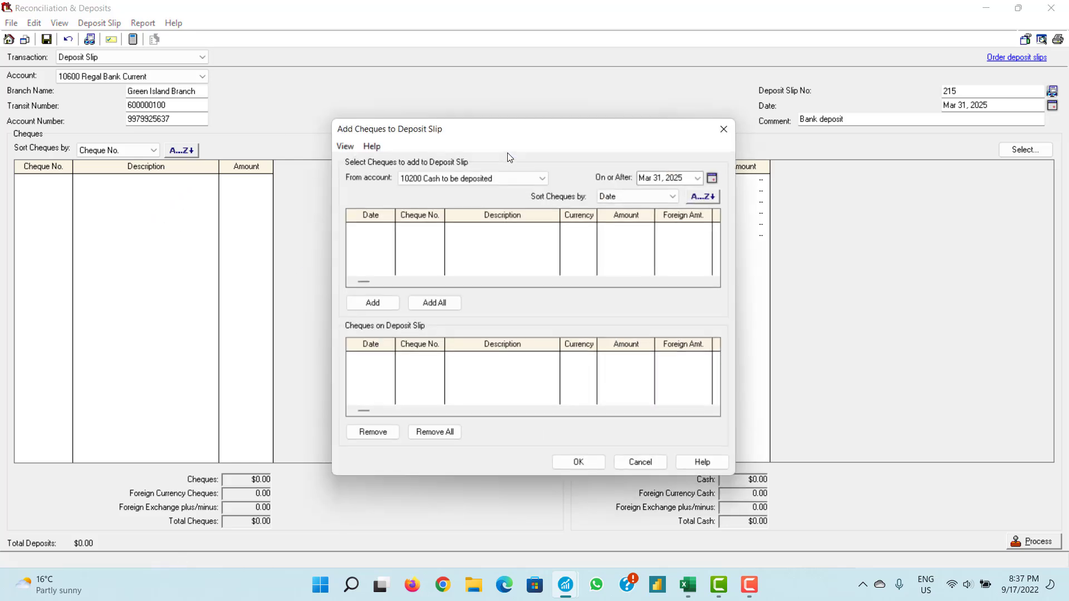
{"action": "left_click", "coordinate": [514, 179]}
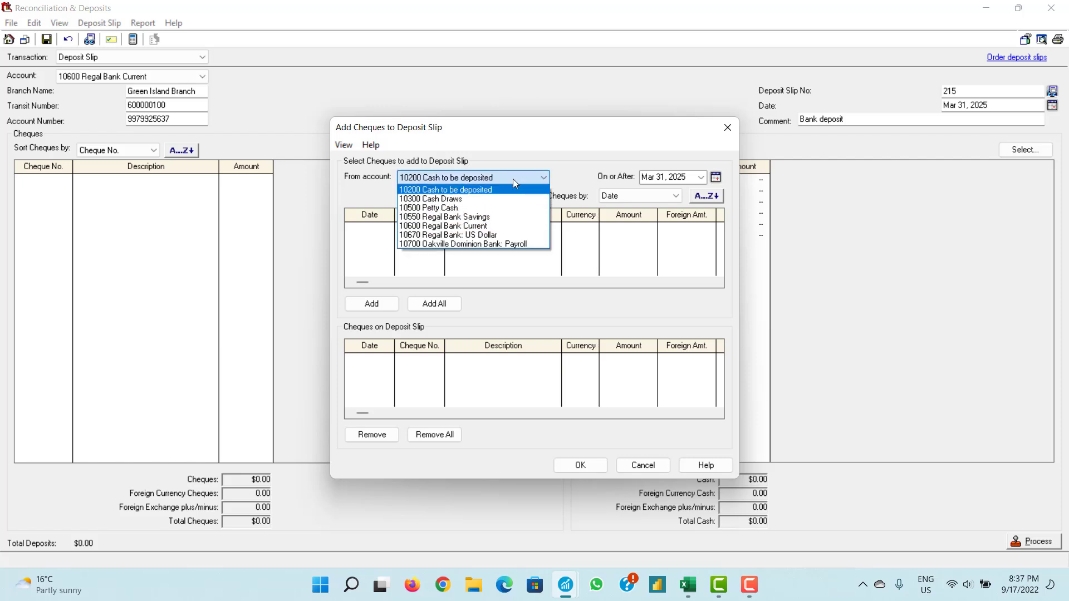
{"action": "left_click", "coordinate": [500, 226]}
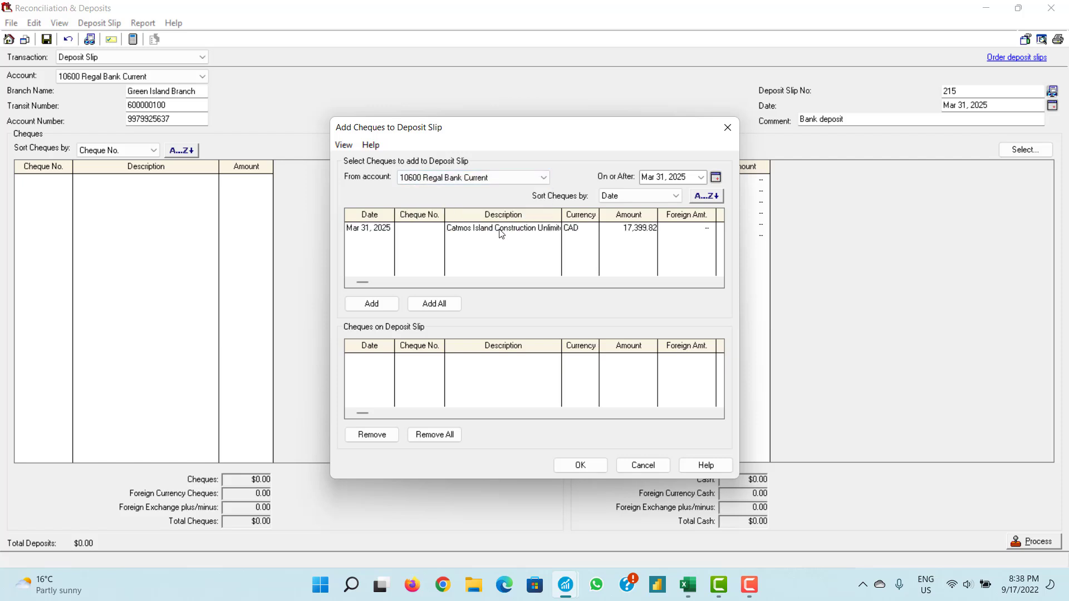
{"action": "left_click", "coordinate": [501, 229]}
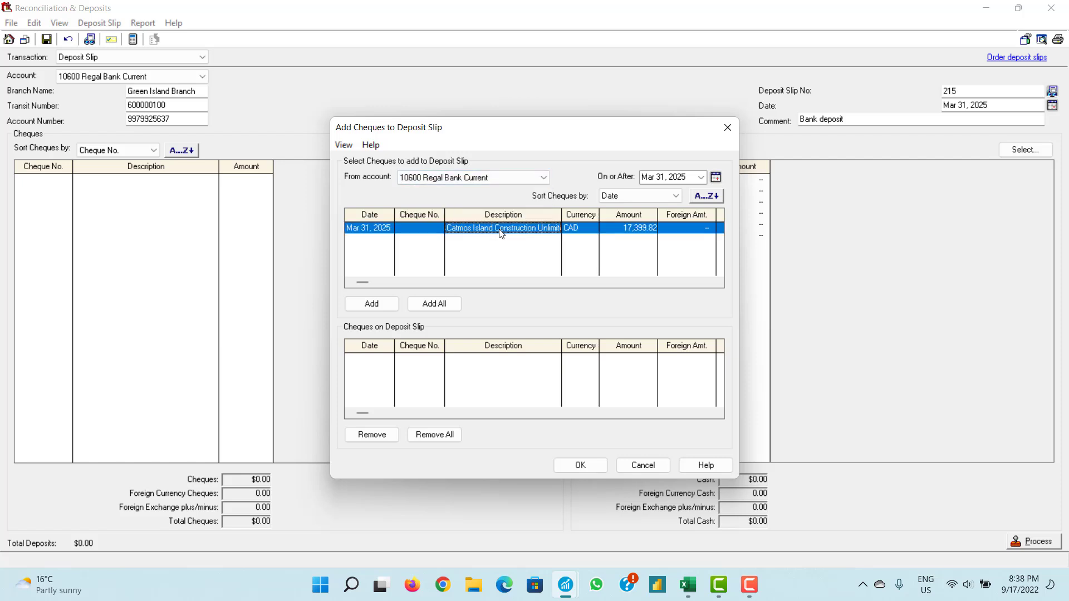
{"action": "left_click", "coordinate": [381, 306]}
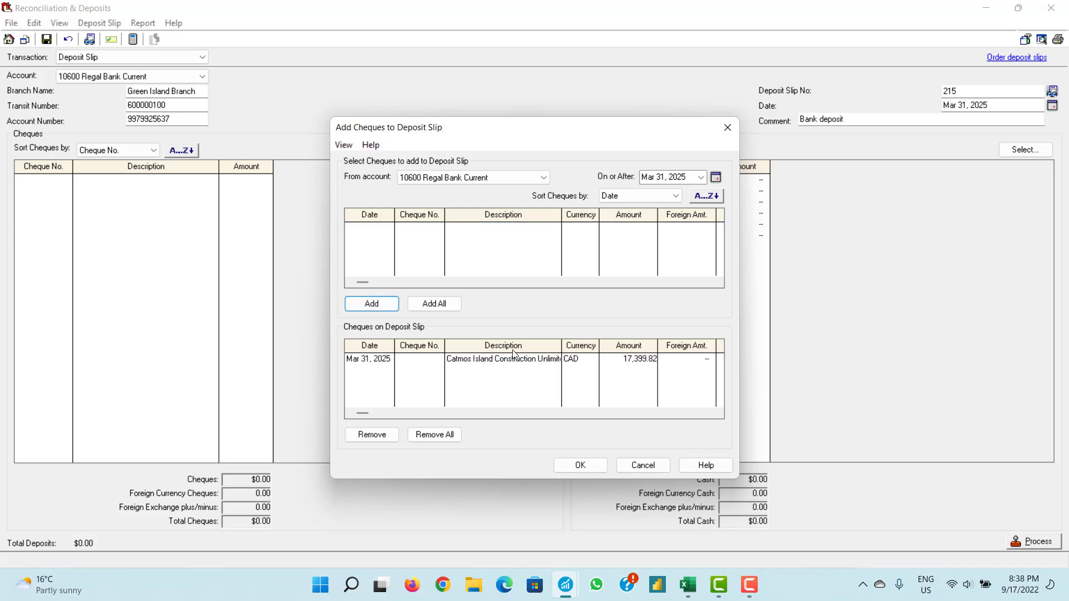
{"action": "left_click", "coordinate": [581, 465]}
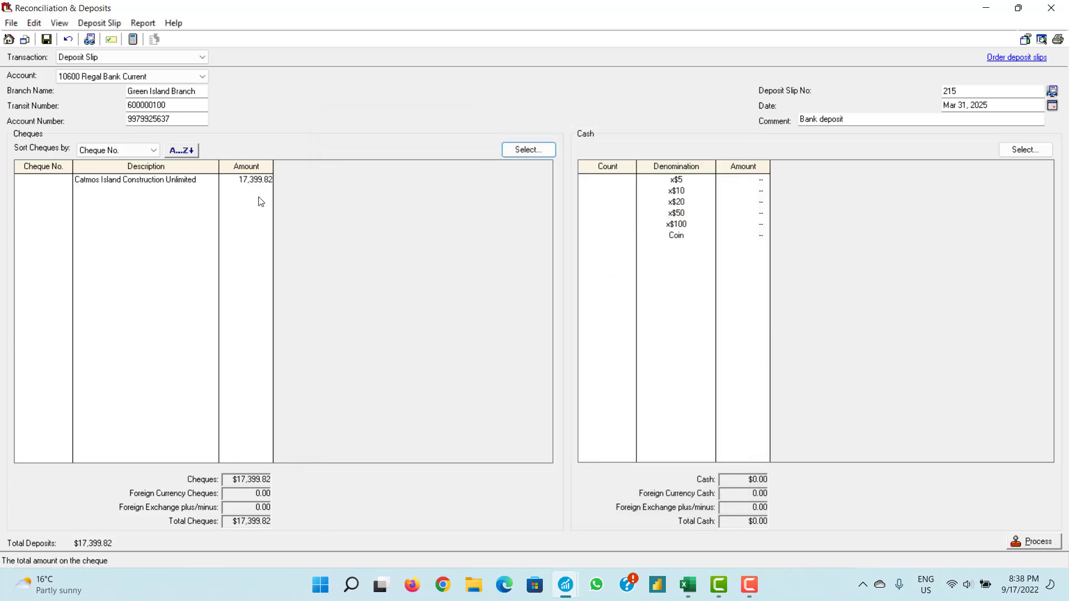
{"action": "left_click", "coordinate": [154, 184]}
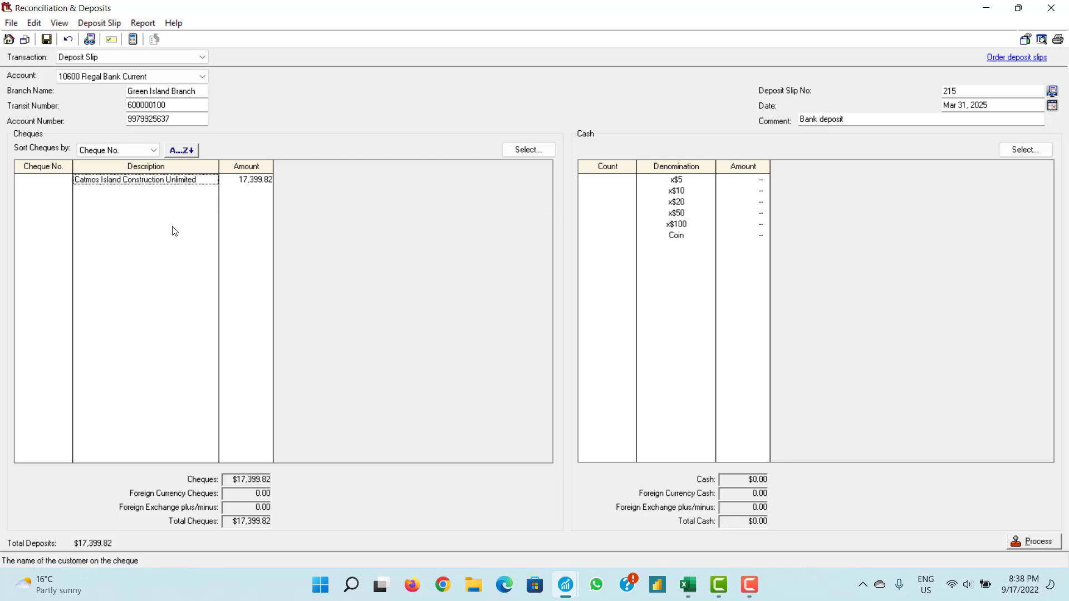
{"action": "left_click", "coordinate": [751, 181]}
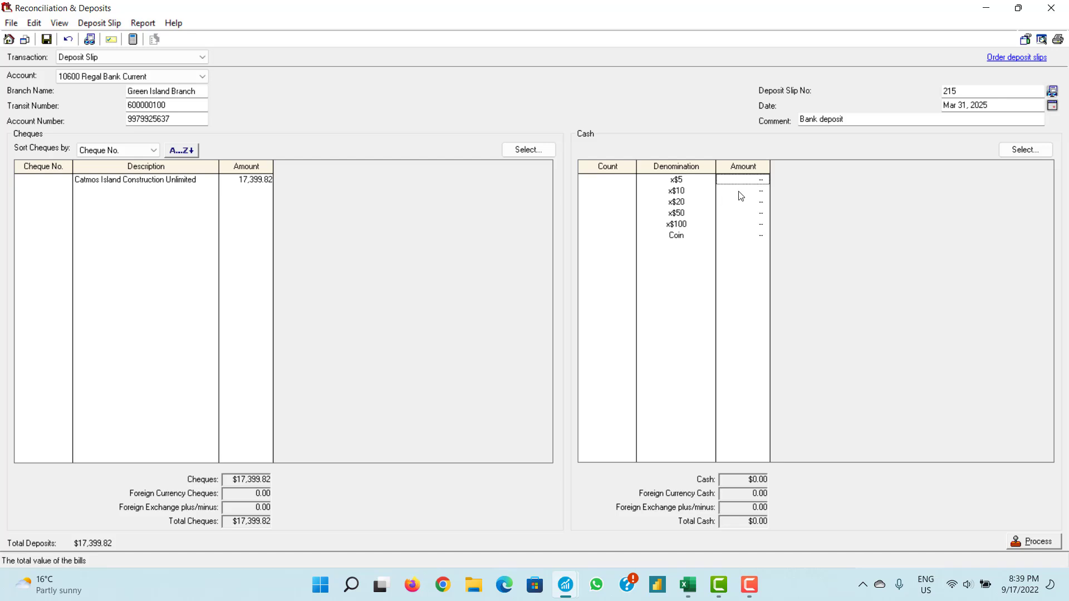
- Step through the x$100 to x$5 cash amount fields, leaving total cash at $0.00
{"action": "left_click", "coordinate": [753, 225]}
{"action": "left_click", "coordinate": [754, 213]}
{"action": "left_click", "coordinate": [752, 203]}
{"action": "left_click", "coordinate": [751, 191]}
{"action": "left_click", "coordinate": [749, 180]}
{"action": "left_click", "coordinate": [749, 191]}
{"action": "left_click", "coordinate": [752, 205]}
{"action": "left_click", "coordinate": [750, 214]}
{"action": "left_click", "coordinate": [750, 225]}
{"action": "left_click", "coordinate": [741, 183]}
{"action": "left_click", "coordinate": [738, 180]}
- Check the cheque's description, then revisit the x$5, x$10 and x$20 cash fields
{"action": "left_click", "coordinate": [152, 184]}
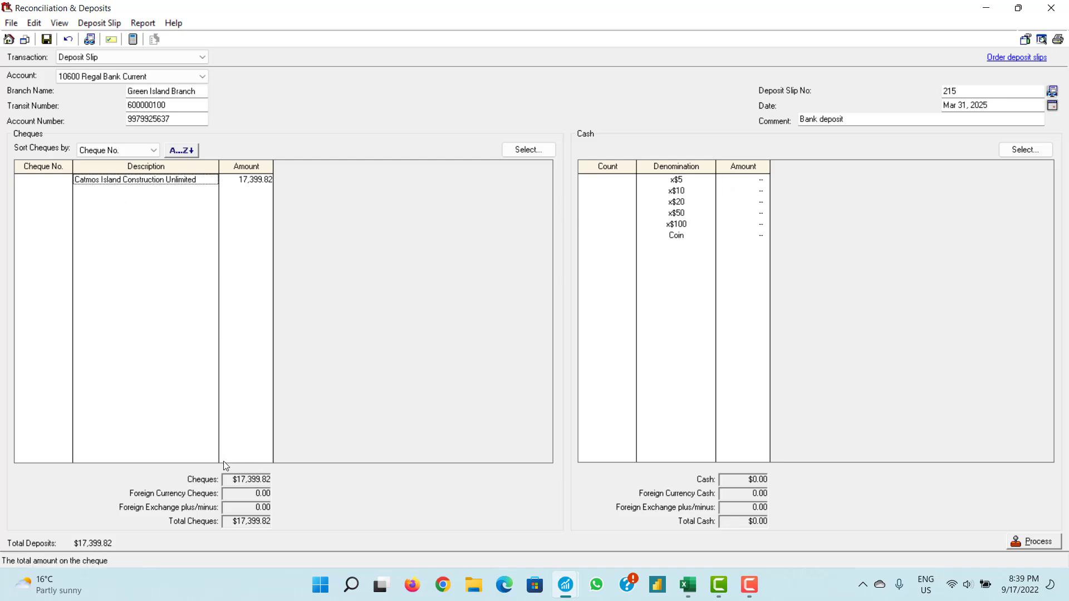
{"action": "left_click", "coordinate": [745, 184]}
{"action": "left_click", "coordinate": [744, 193]}
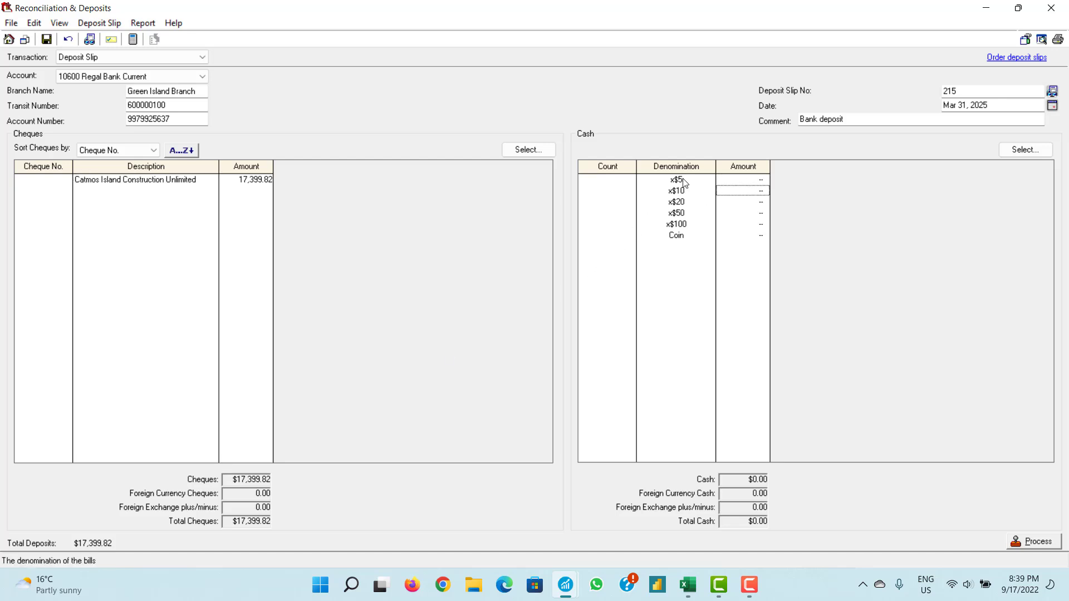
{"action": "left_click", "coordinate": [682, 204]}
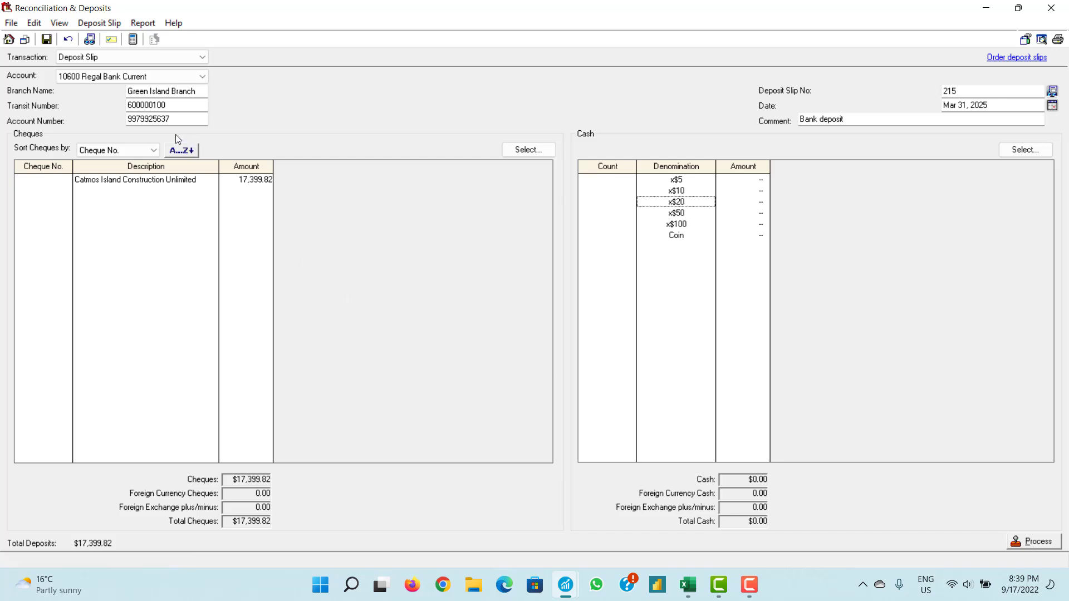
- Close the deposit slip via the save prompt, look over the Company page, and return to Banking
{"action": "left_click", "coordinate": [1045, 17]}
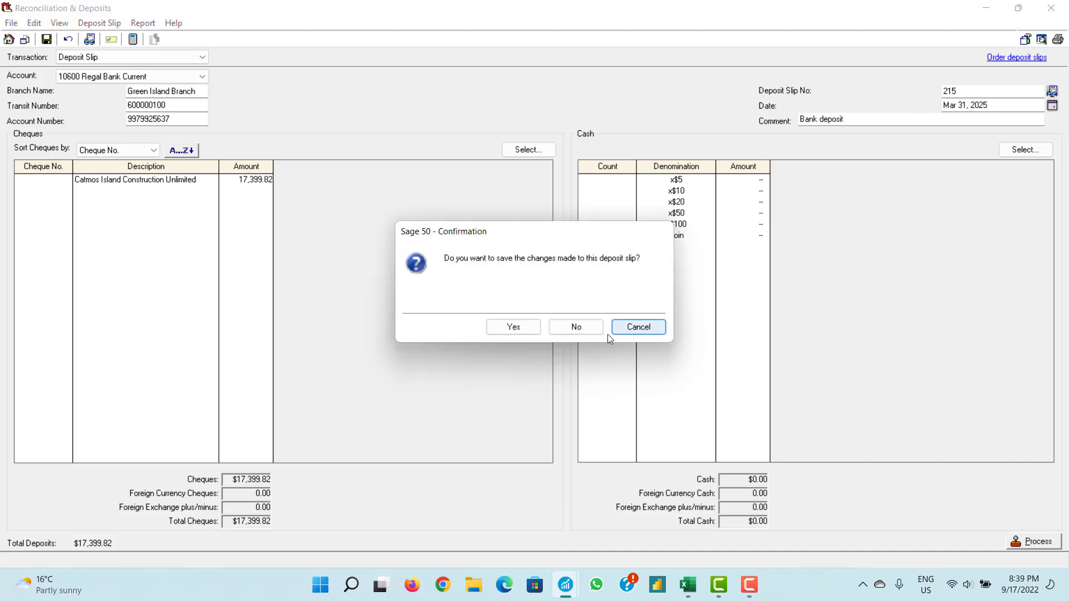
{"action": "left_click", "coordinate": [553, 328]}
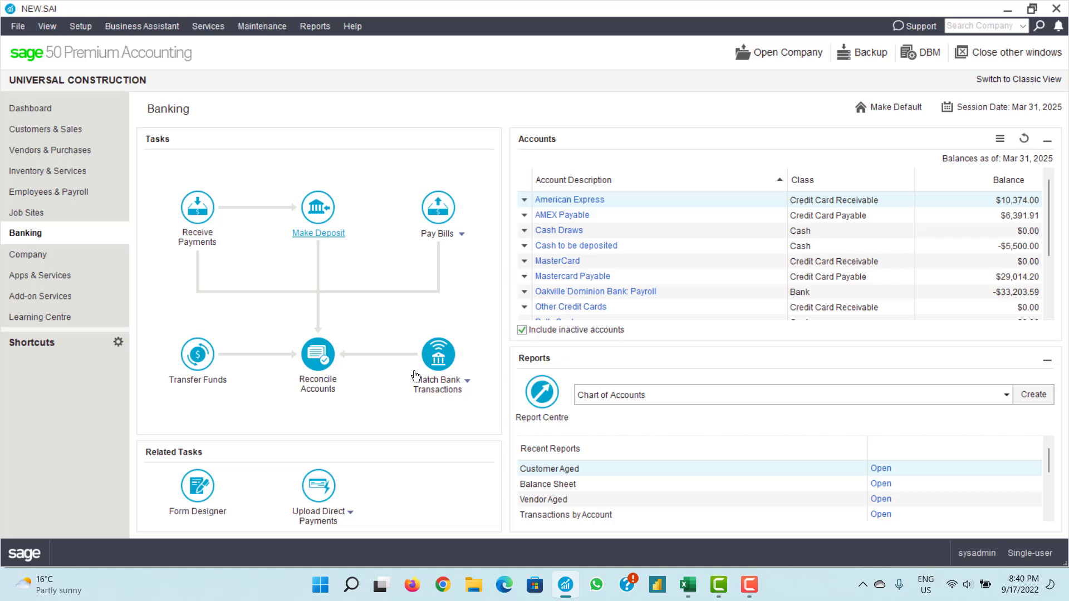
{"action": "left_click", "coordinate": [30, 259]}
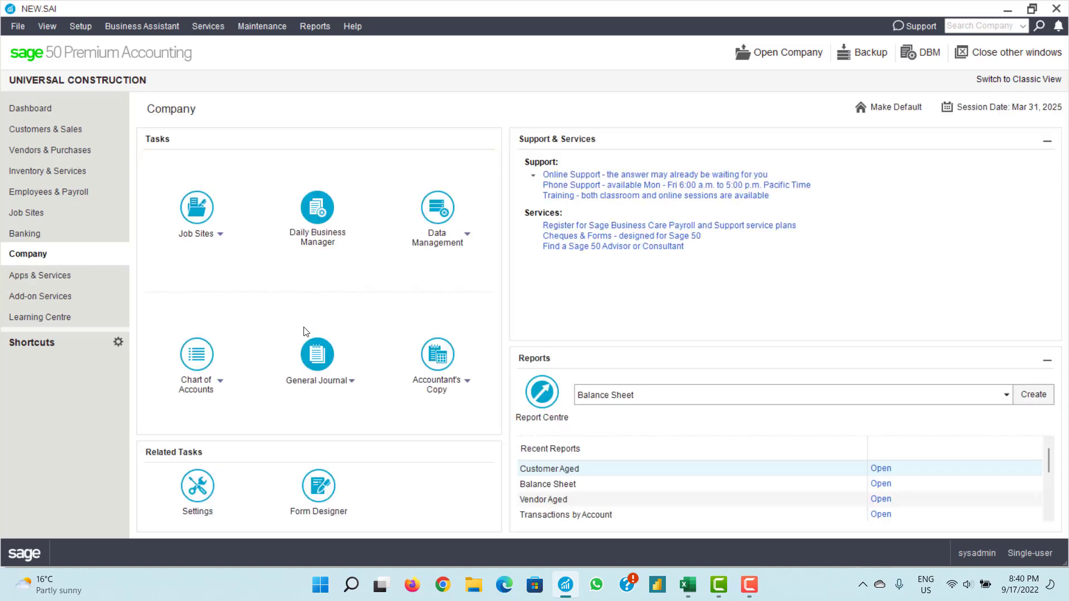
{"action": "left_click", "coordinate": [435, 390]}
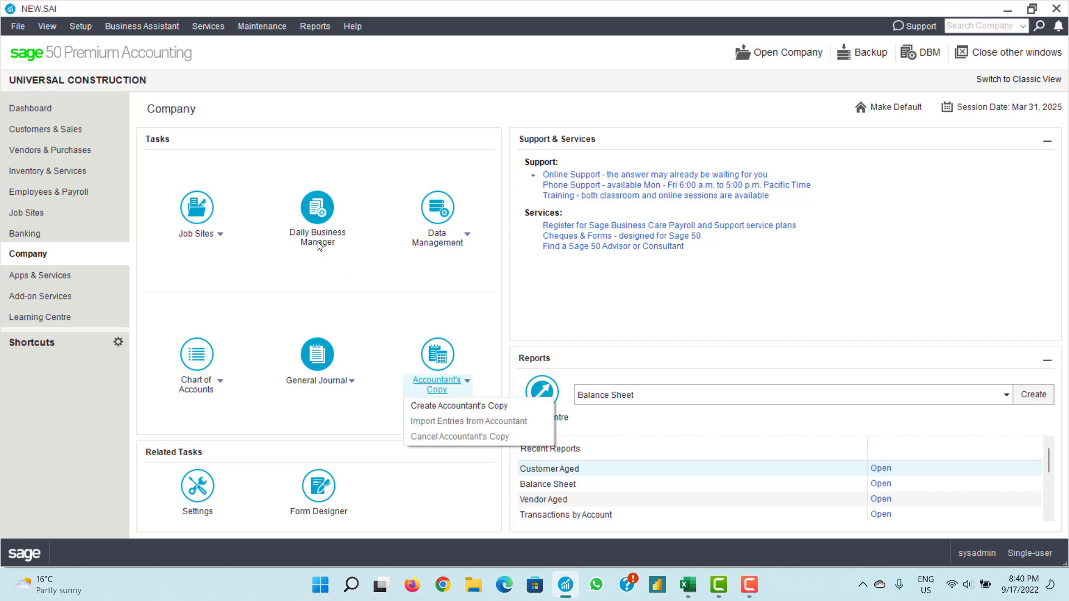
{"action": "mouse_move", "coordinate": [205, 390]}
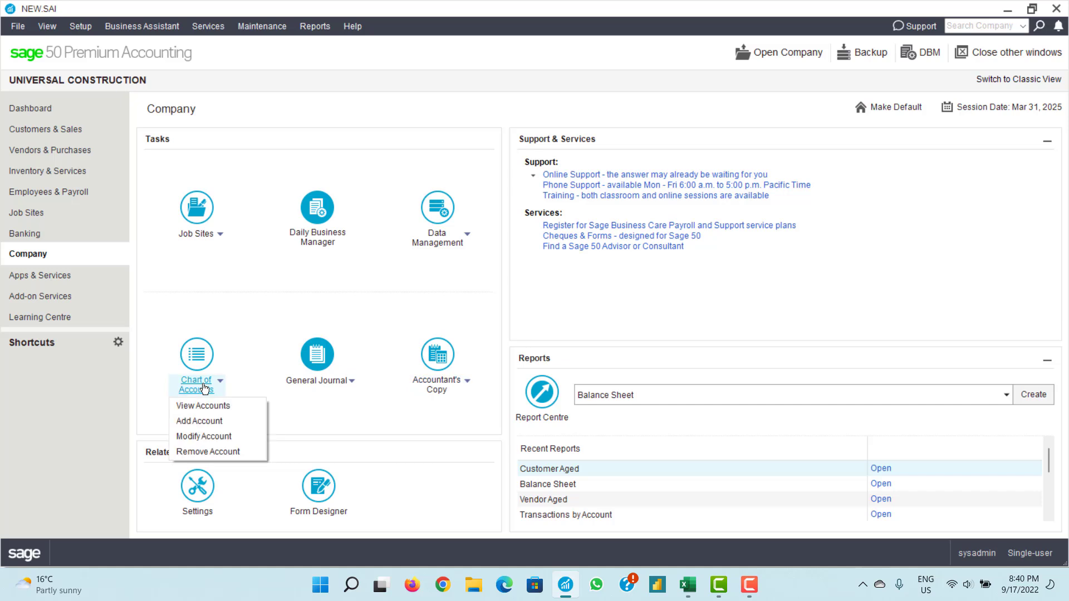
{"action": "left_click", "coordinate": [34, 236]}
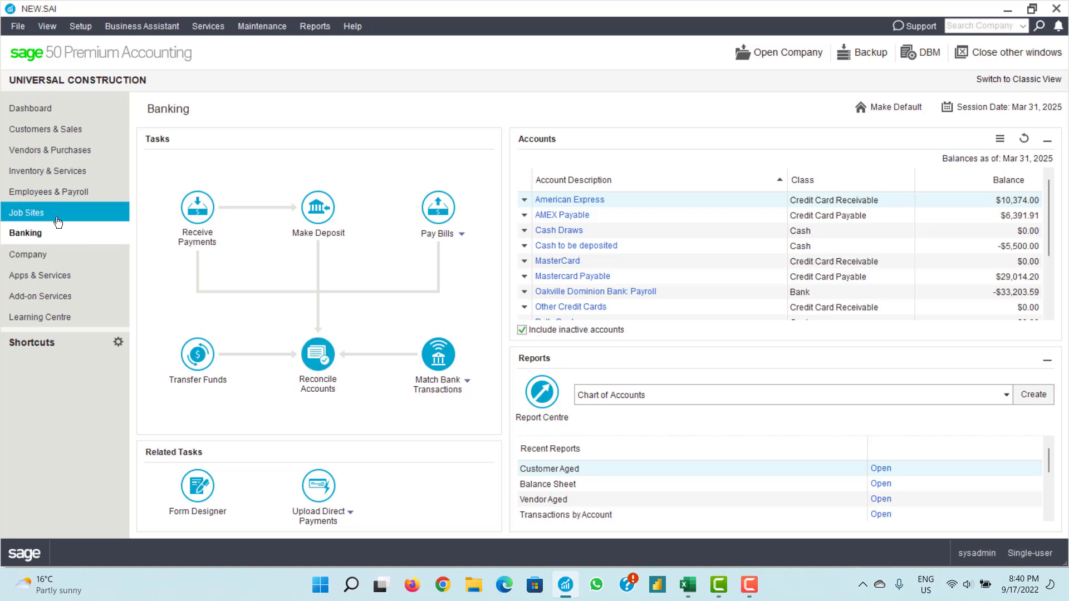
- Browse the Customers & Sales and Company pages' journal options, then return to Banking
{"action": "left_click", "coordinate": [60, 130]}
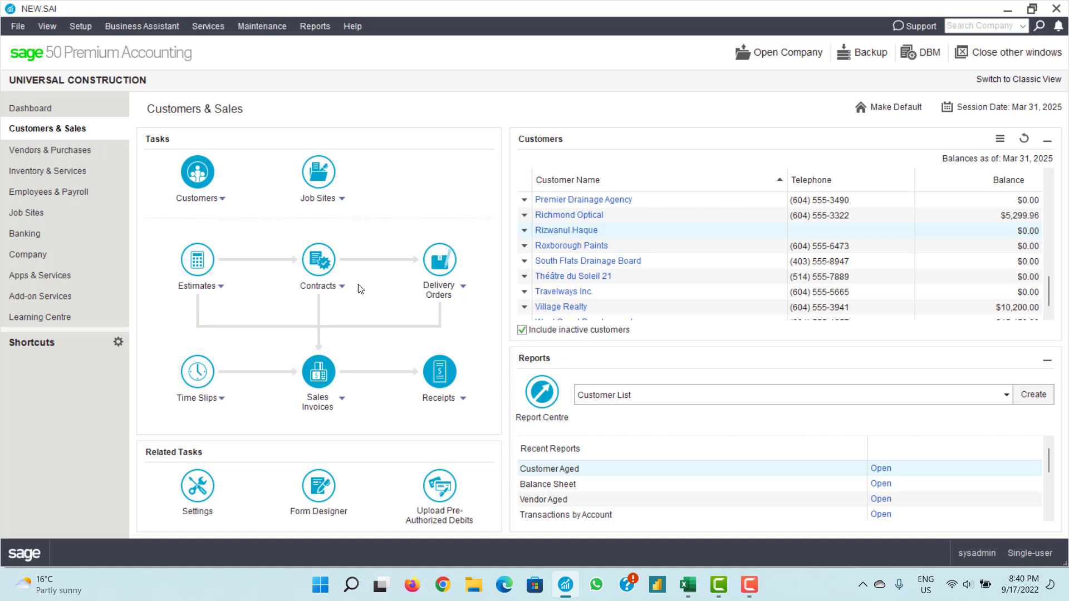
{"action": "left_click", "coordinate": [64, 254]}
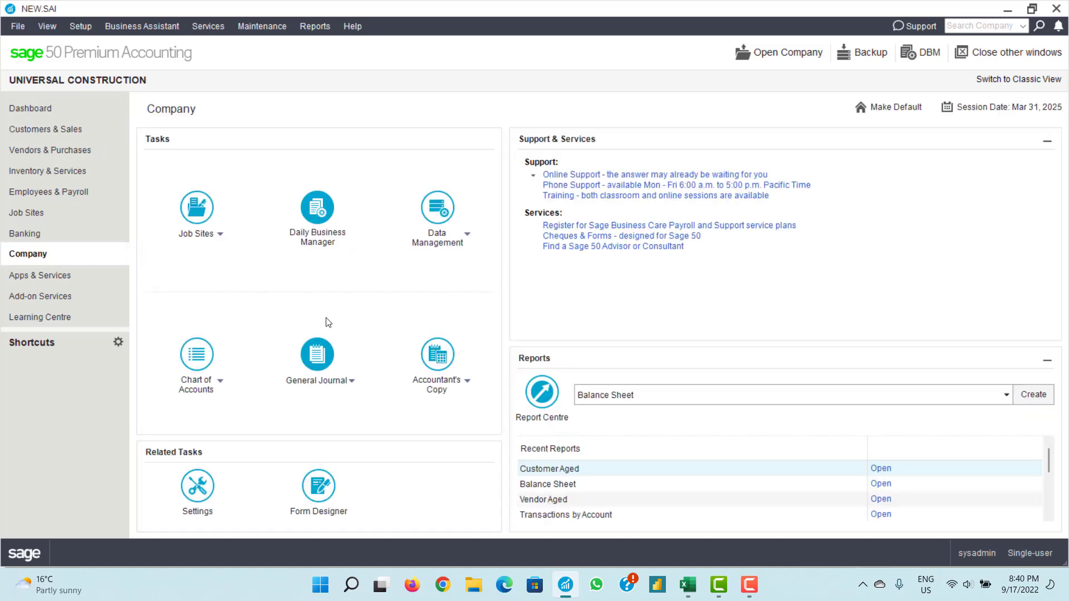
{"action": "left_click", "coordinate": [313, 382]}
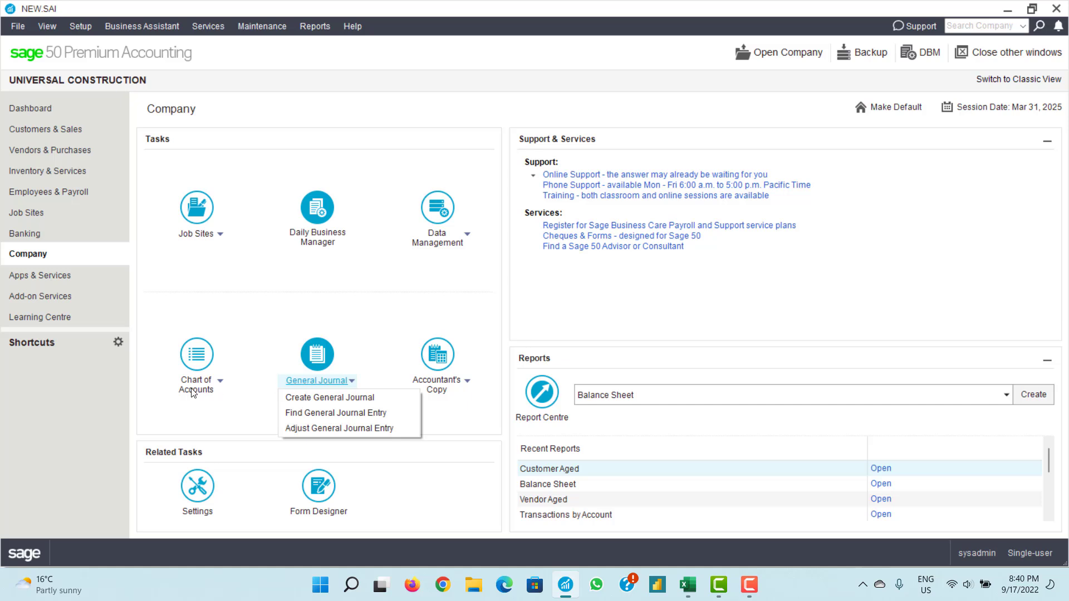
{"action": "left_click", "coordinate": [451, 390]}
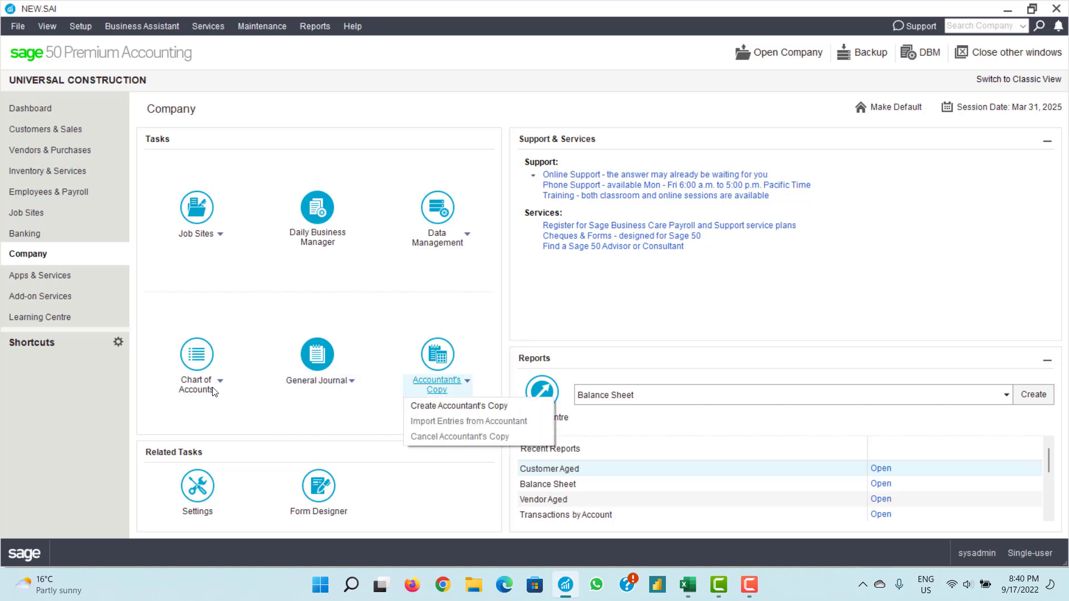
{"action": "left_click", "coordinate": [39, 234]}
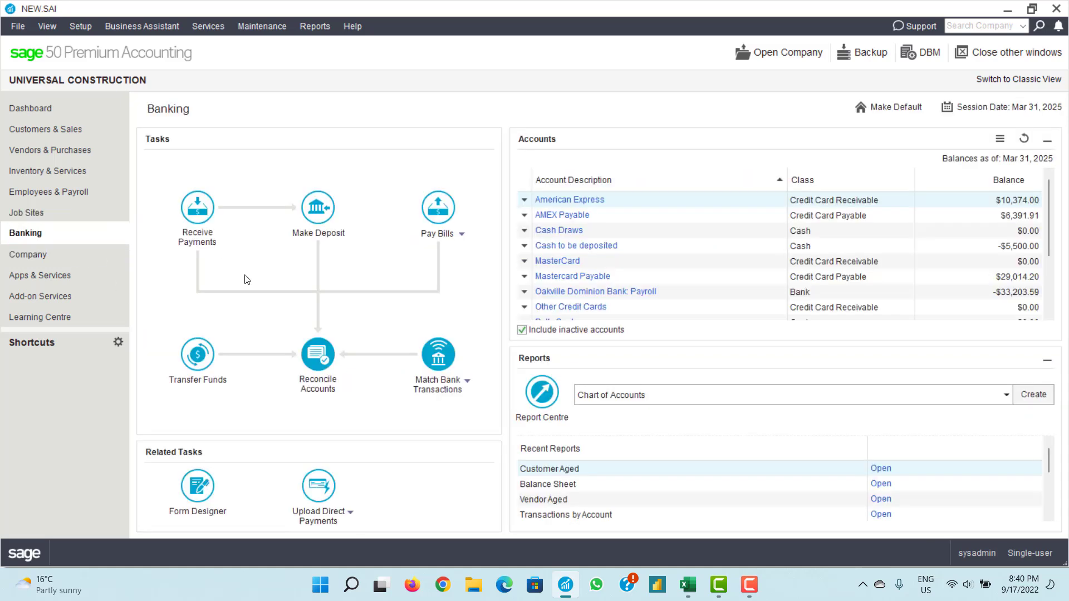
- Open account reconciliation for the 10600 Regal Bank Current account
{"action": "left_click", "coordinate": [312, 385]}
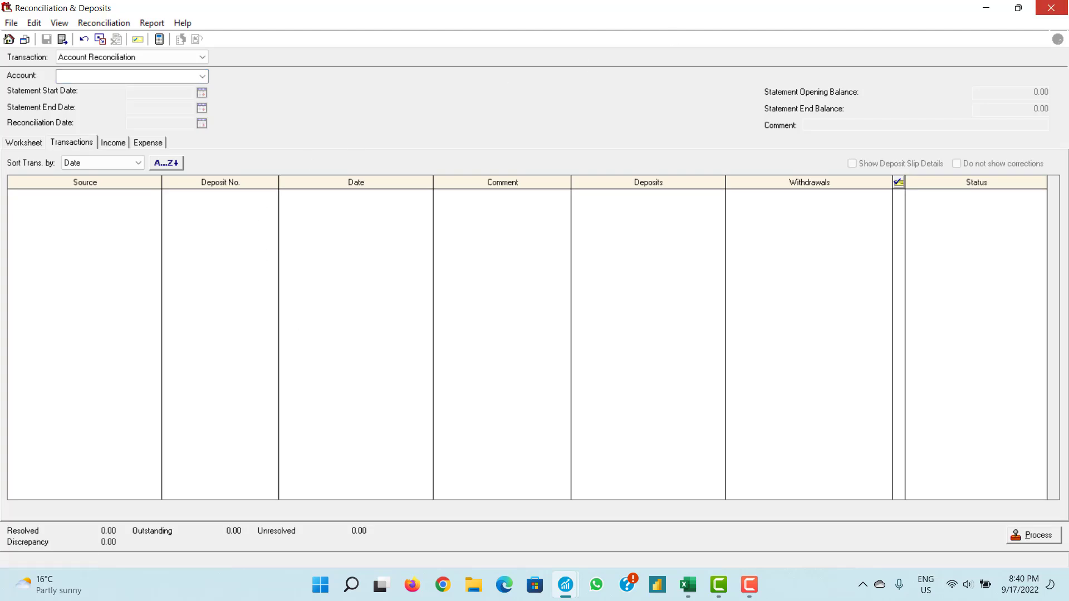
{"action": "left_click", "coordinate": [1050, 7]}
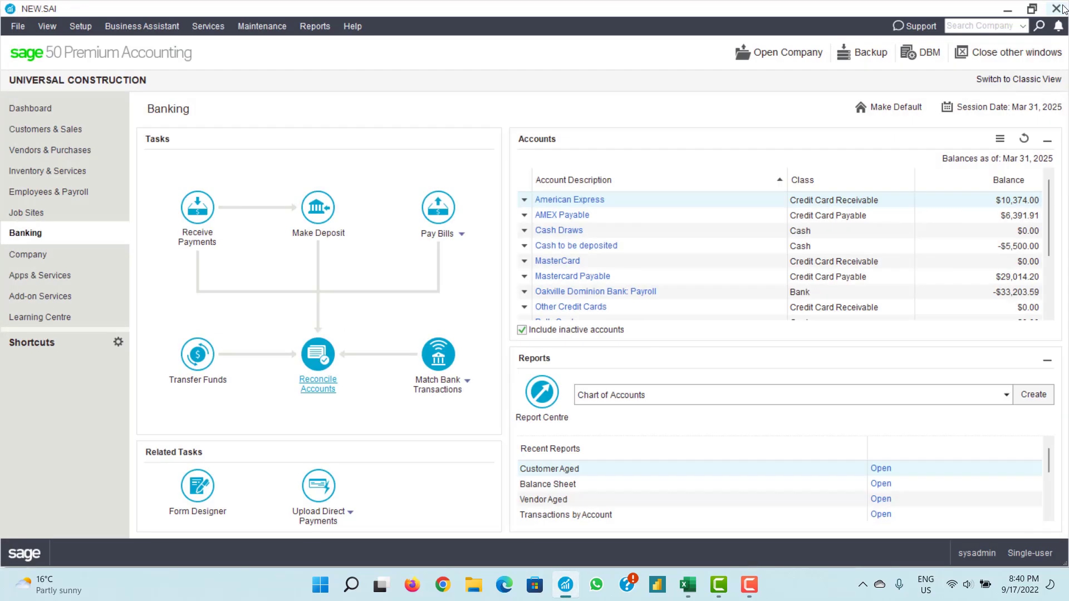
{"action": "left_click", "coordinate": [327, 391]}
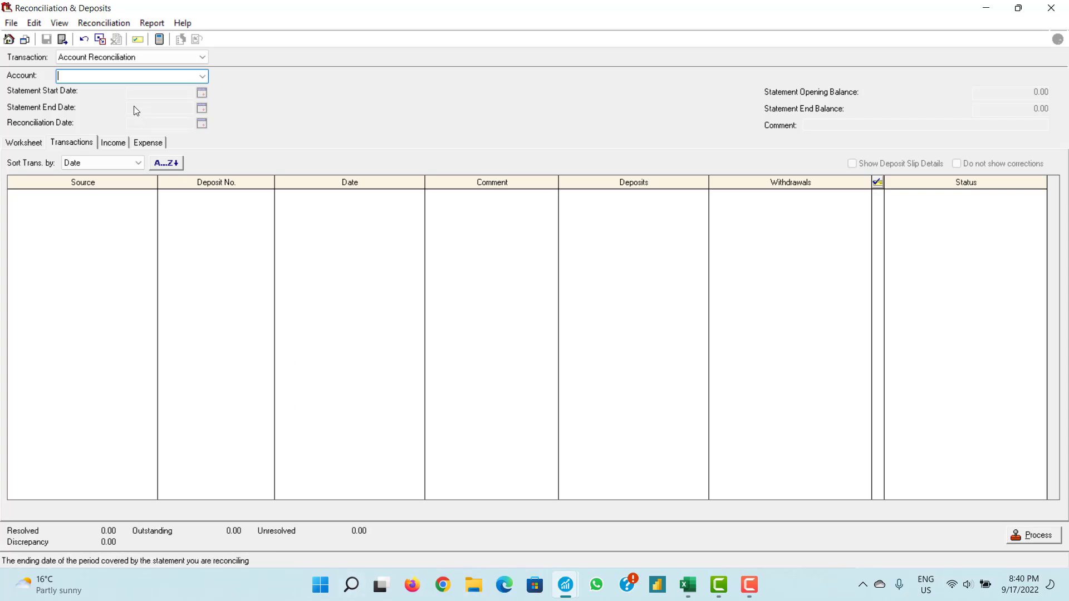
{"action": "left_click", "coordinate": [200, 76]}
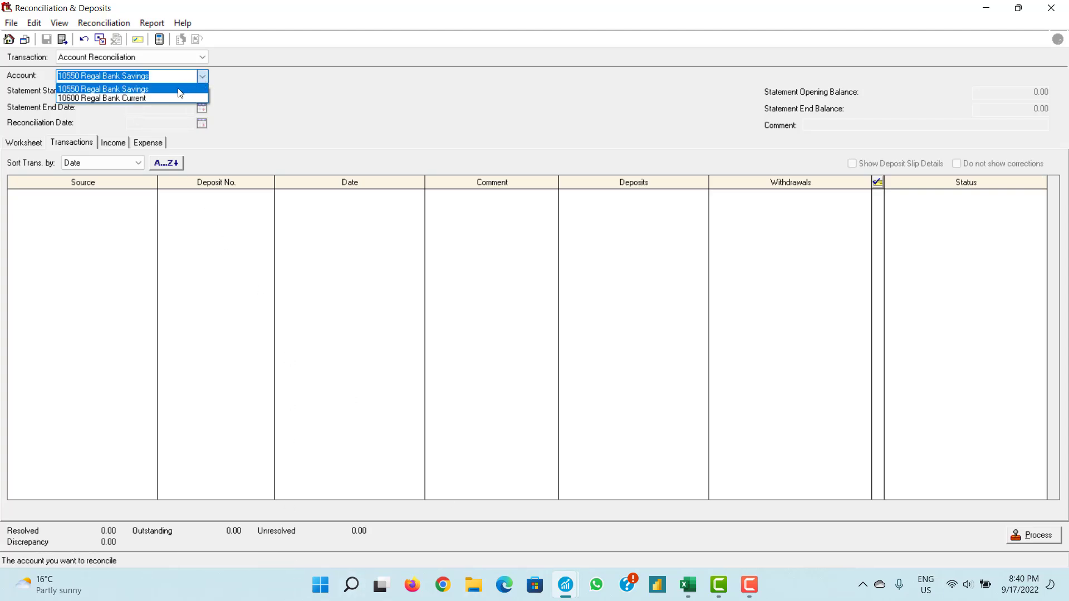
{"action": "left_click", "coordinate": [165, 98]}
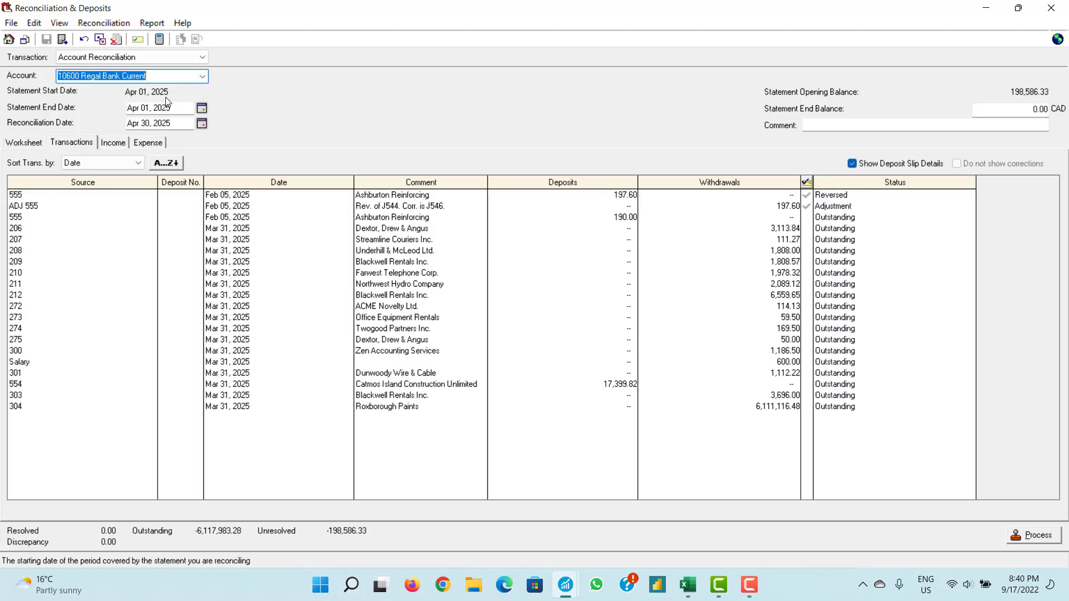
- Compare the 555 and ADJ 555 rows and mark the 197.60 Ashburton Reinforcing deposit Cleared
{"action": "left_click", "coordinate": [223, 195]}
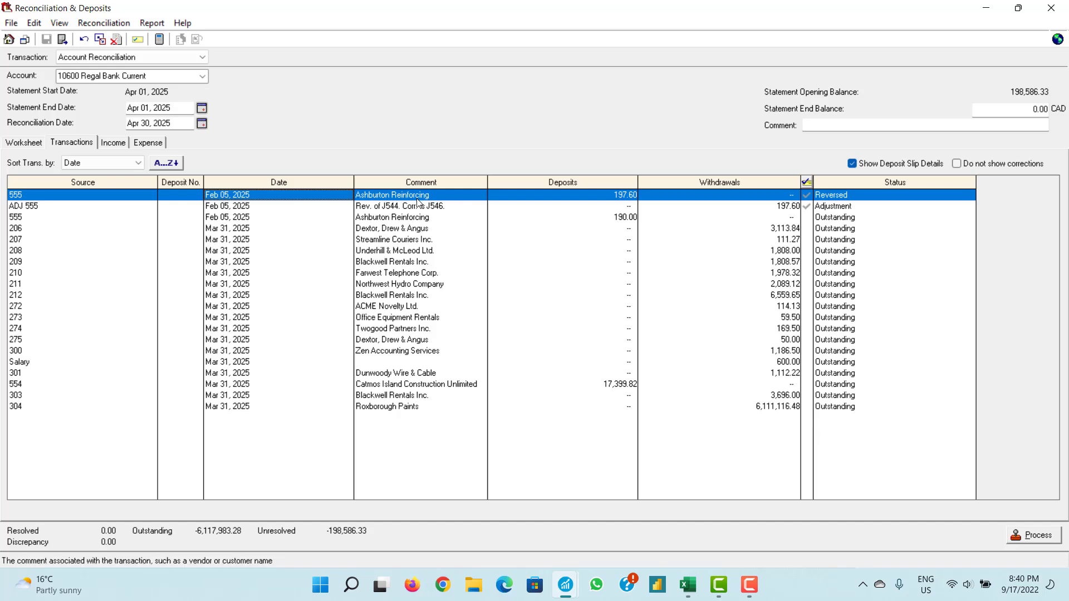
{"action": "left_click", "coordinate": [232, 209]}
{"action": "left_click", "coordinate": [232, 198]}
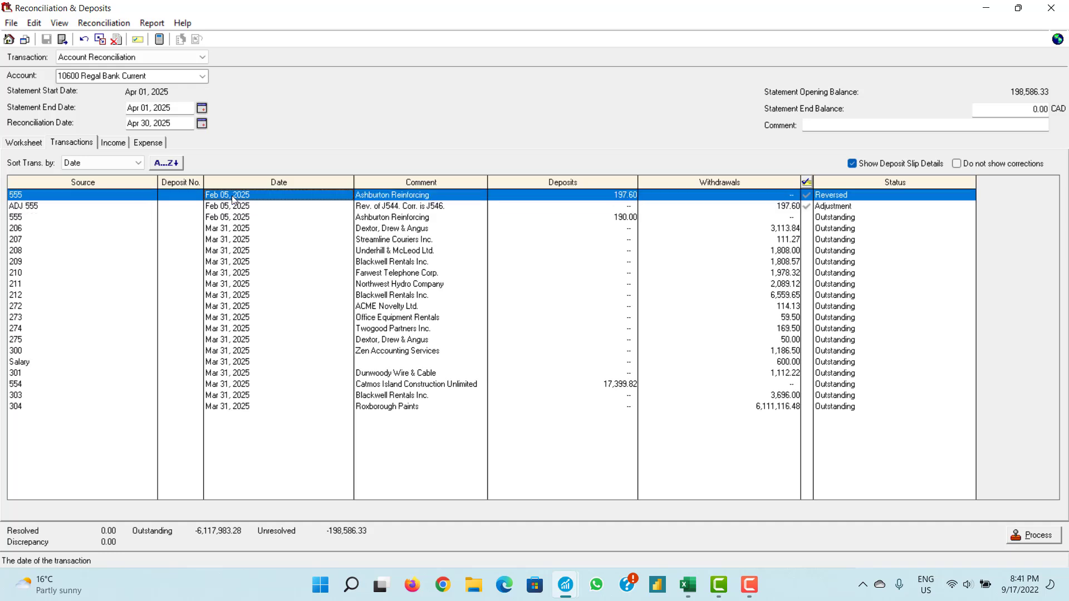
{"action": "left_click", "coordinate": [237, 207]}
{"action": "left_click", "coordinate": [239, 199]}
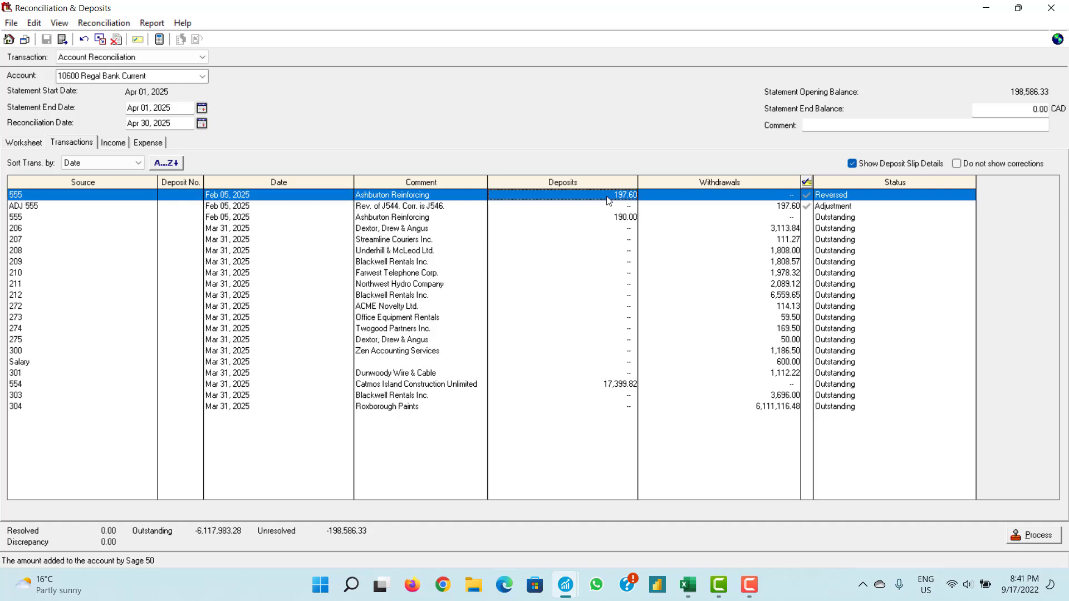
{"action": "left_click", "coordinate": [807, 196]}
{"action": "left_click", "coordinate": [807, 196]}
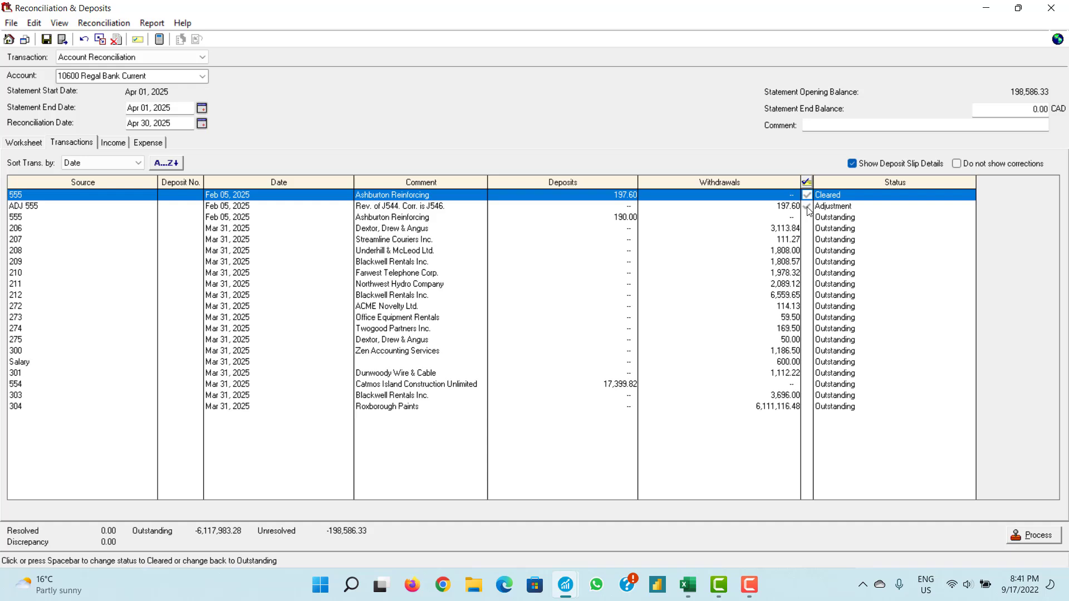
- Mark the ADJ 555 adjustment Cleared and review the outstanding deposits and withdrawals
{"action": "left_click", "coordinate": [807, 207]}
{"action": "left_click", "coordinate": [807, 207]}
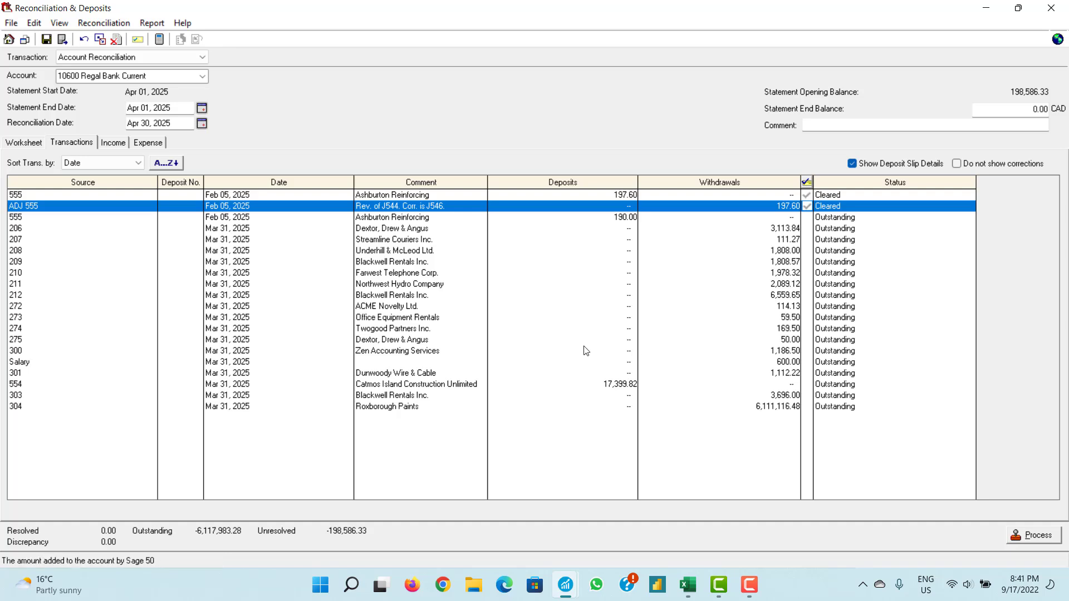
{"action": "left_click", "coordinate": [404, 219]}
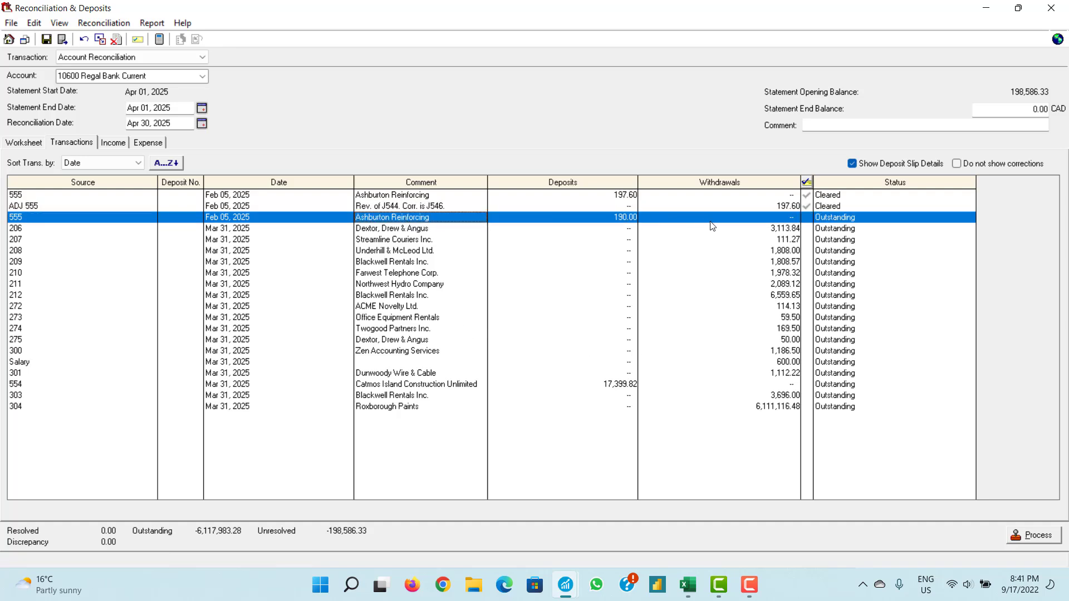
{"action": "left_click", "coordinate": [762, 230]}
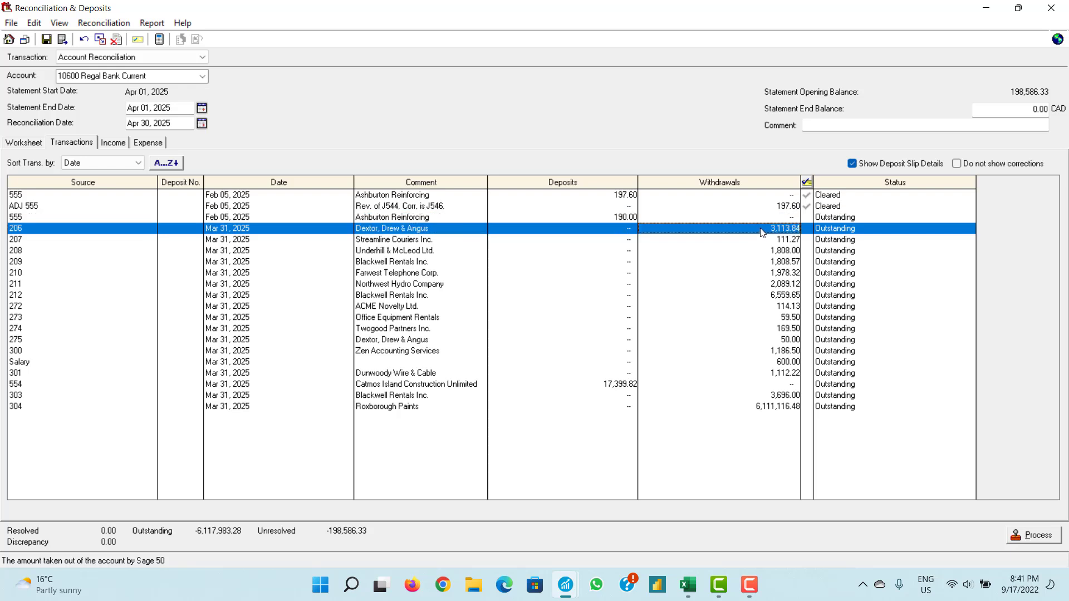
{"action": "left_click", "coordinate": [756, 241]}
{"action": "left_click", "coordinate": [756, 252]}
{"action": "left_click", "coordinate": [757, 275]}
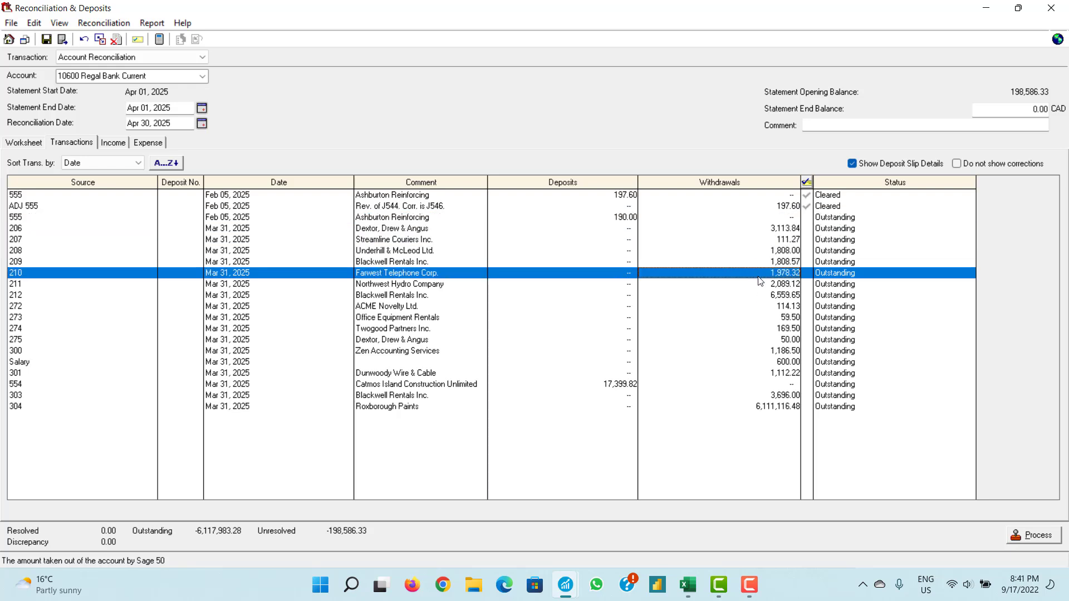
{"action": "left_click", "coordinate": [761, 315]}
{"action": "left_click", "coordinate": [762, 349]}
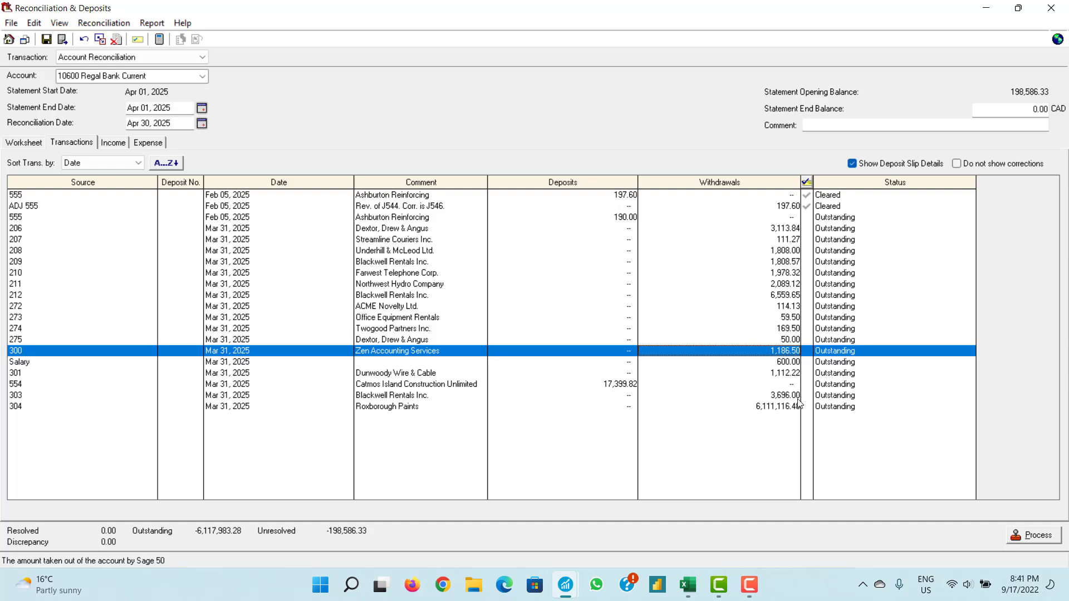
- Clear the 190.00 Ashburton deposit and the withdrawals from Dextor, Drew & Angus through Office Equipment Rentals
{"action": "left_click", "coordinate": [807, 218]}
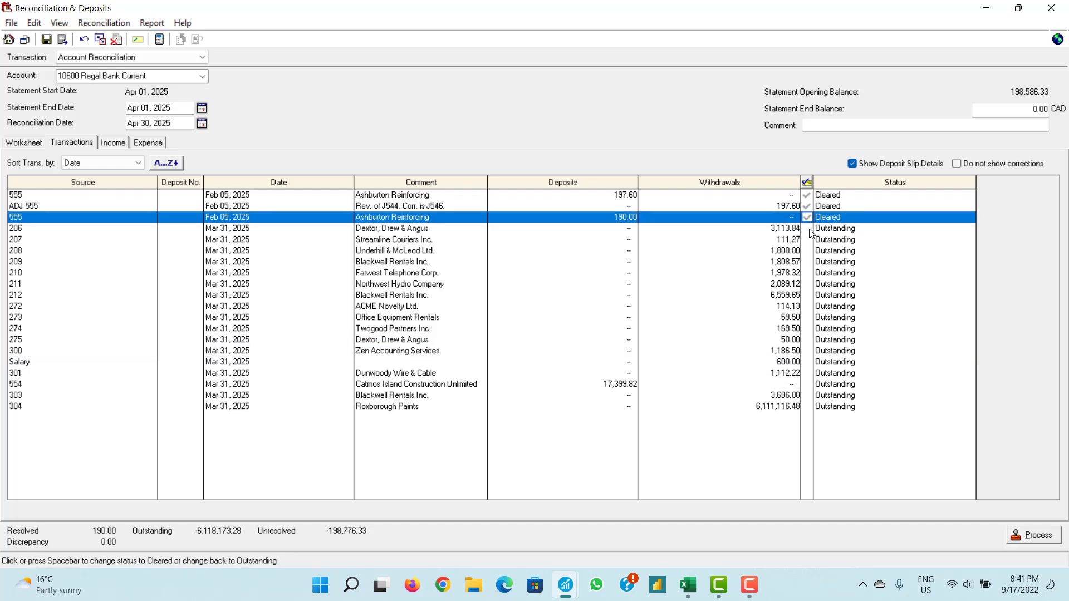
{"action": "left_click", "coordinate": [807, 228]}
{"action": "left_click", "coordinate": [808, 239]}
{"action": "left_click", "coordinate": [807, 251]}
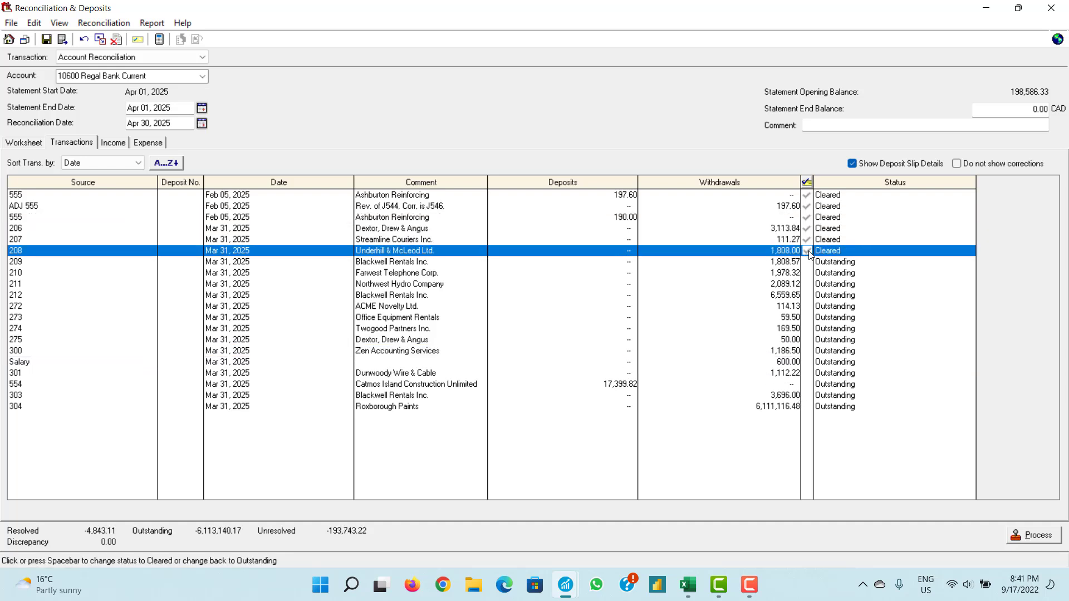
{"action": "left_click", "coordinate": [808, 262]}
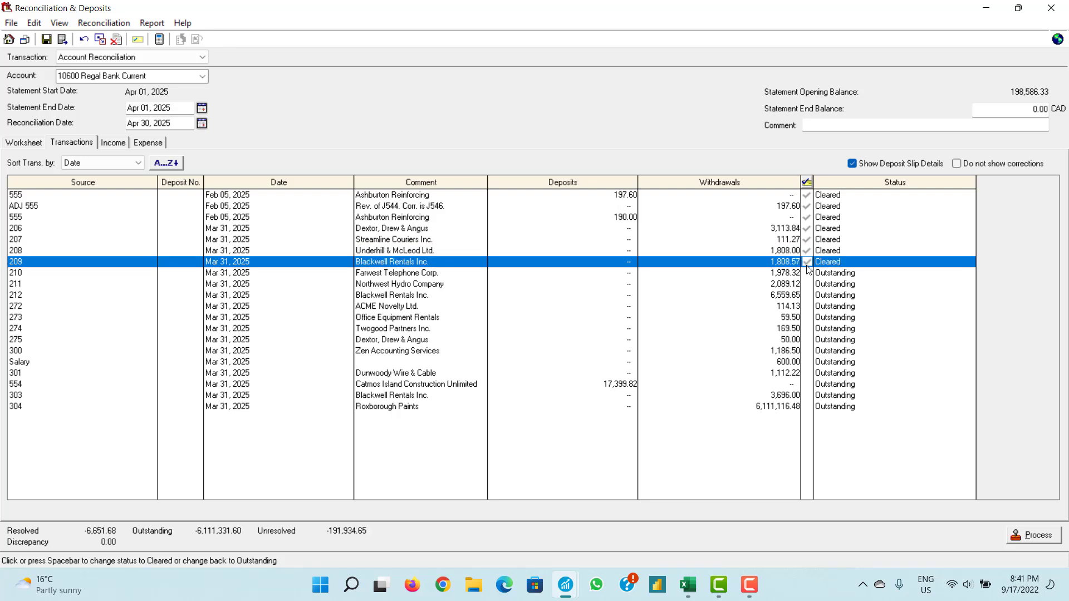
{"action": "left_click", "coordinate": [808, 273]}
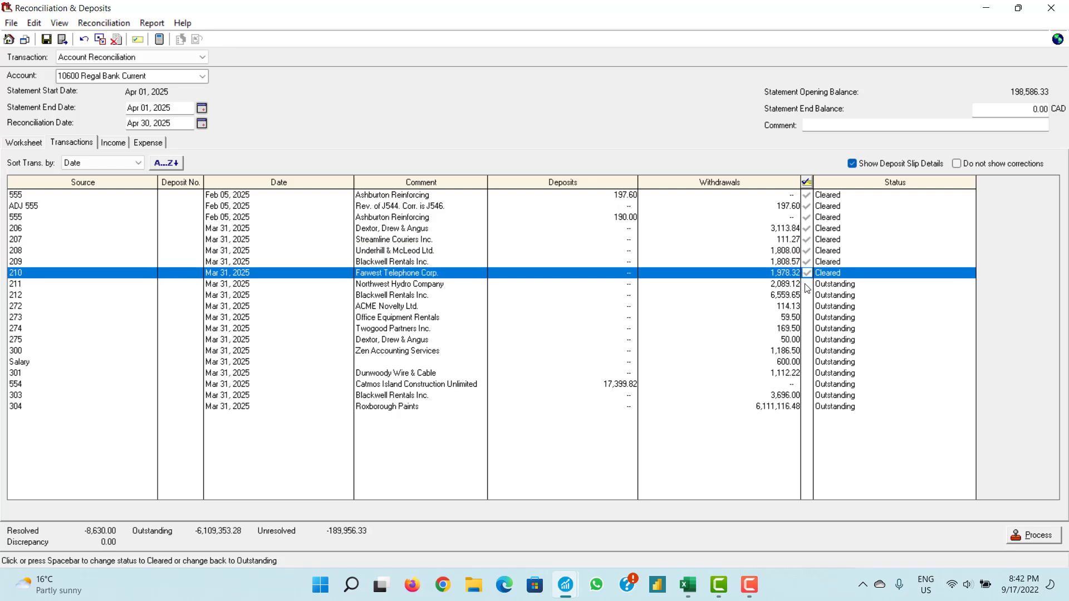
{"action": "left_click", "coordinate": [807, 284]}
{"action": "left_click", "coordinate": [807, 295]}
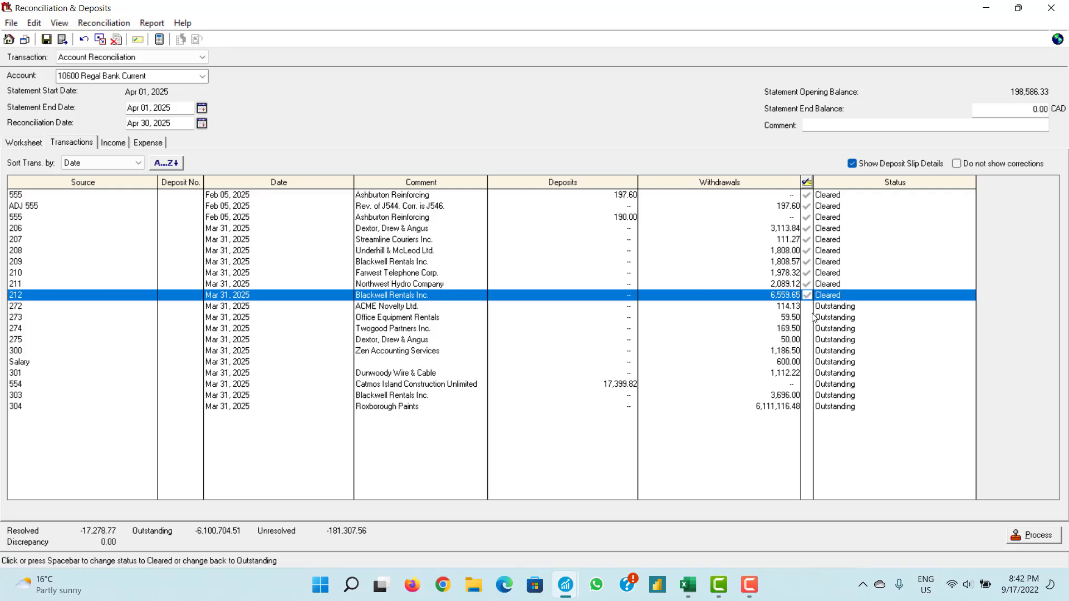
{"action": "left_click", "coordinate": [808, 307]}
{"action": "left_click", "coordinate": [808, 318]}
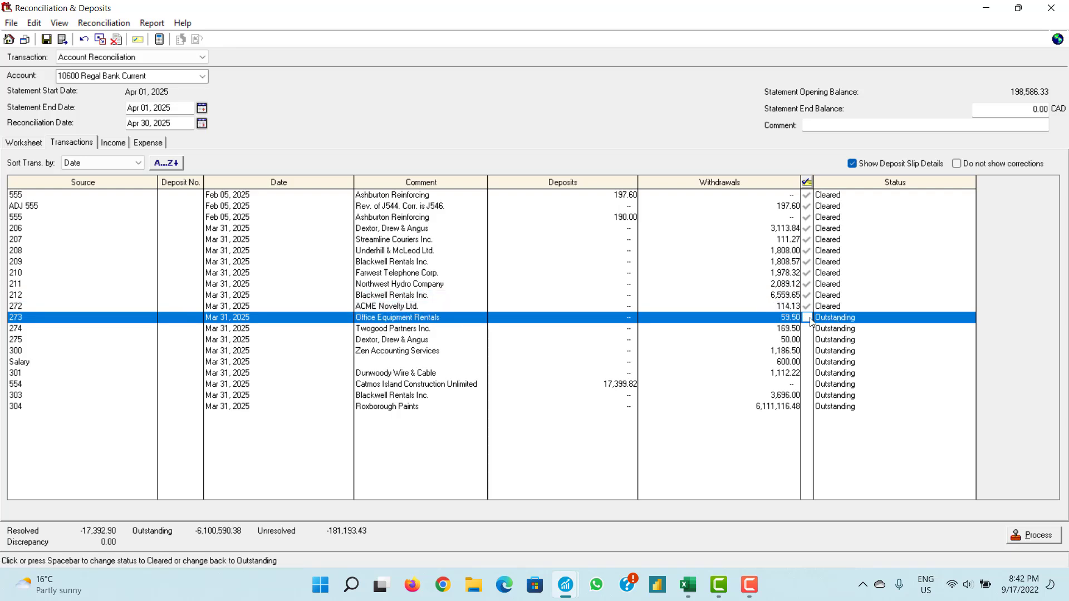
- Clear transactions 272 to 301, the Salary payment and 17,399.82 deposit 554, then close reconciliation
{"action": "left_click", "coordinate": [808, 329]}
{"action": "left_click", "coordinate": [808, 340]}
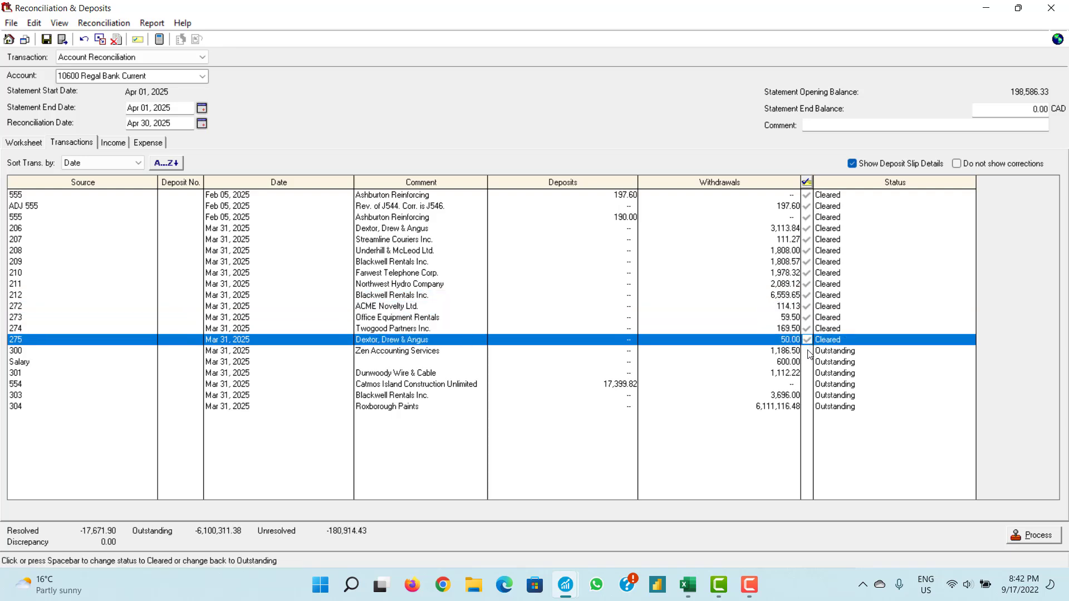
{"action": "left_click", "coordinate": [808, 351]}
{"action": "left_click", "coordinate": [808, 363]}
{"action": "left_click", "coordinate": [809, 362]}
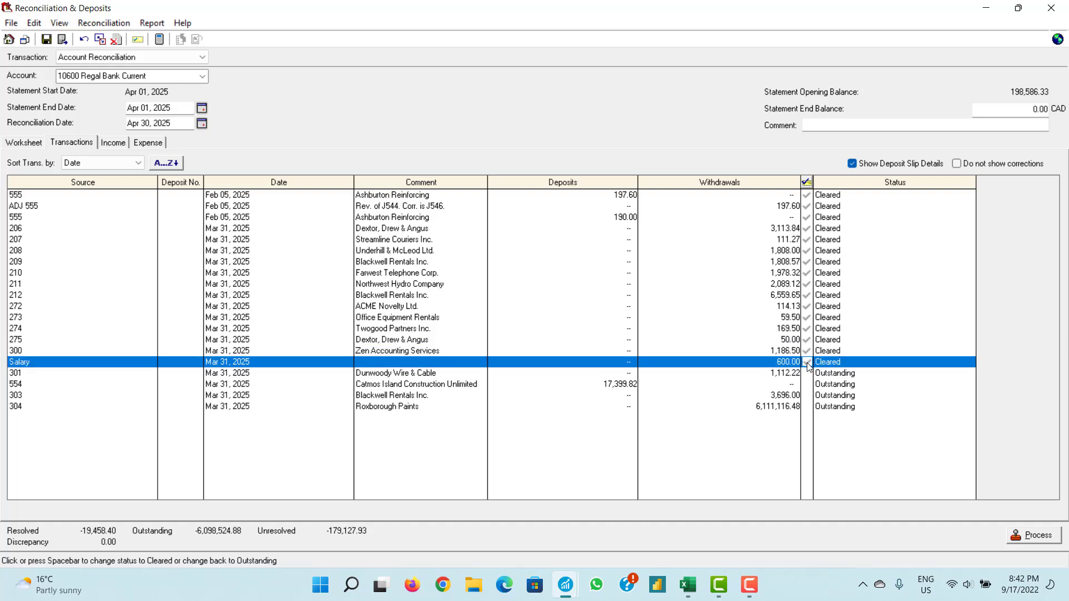
{"action": "left_click", "coordinate": [808, 374]}
{"action": "left_click", "coordinate": [809, 385]}
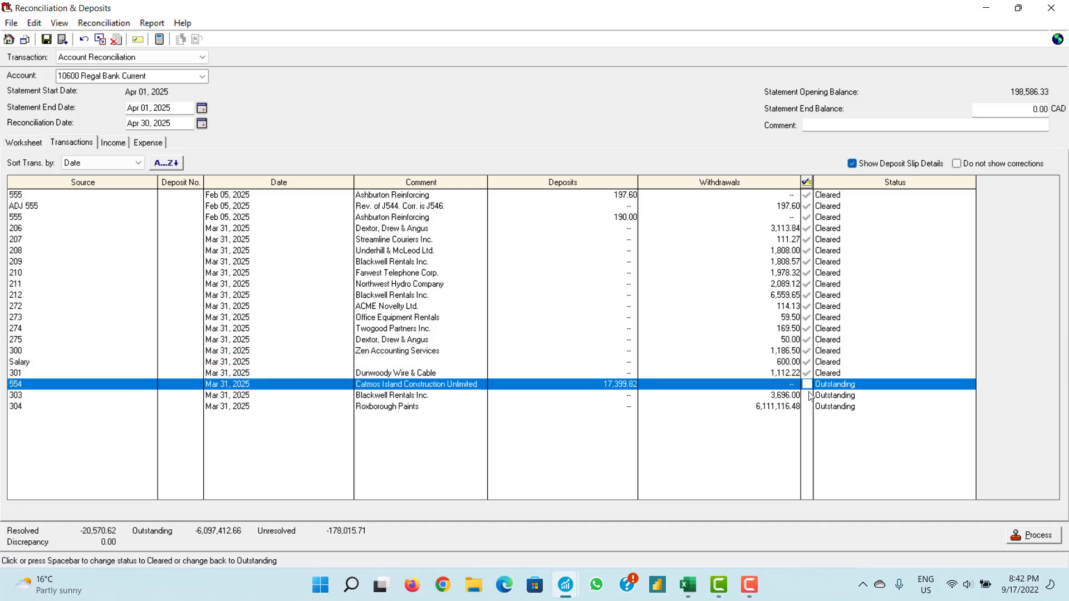
{"action": "left_click", "coordinate": [808, 385]}
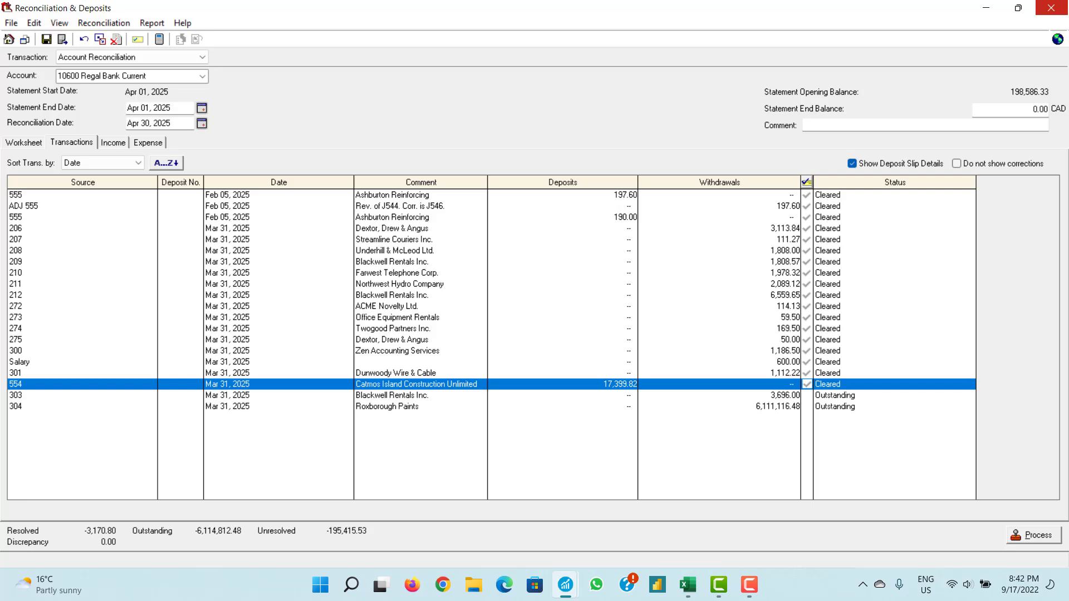
{"action": "left_click", "coordinate": [1052, 8]}
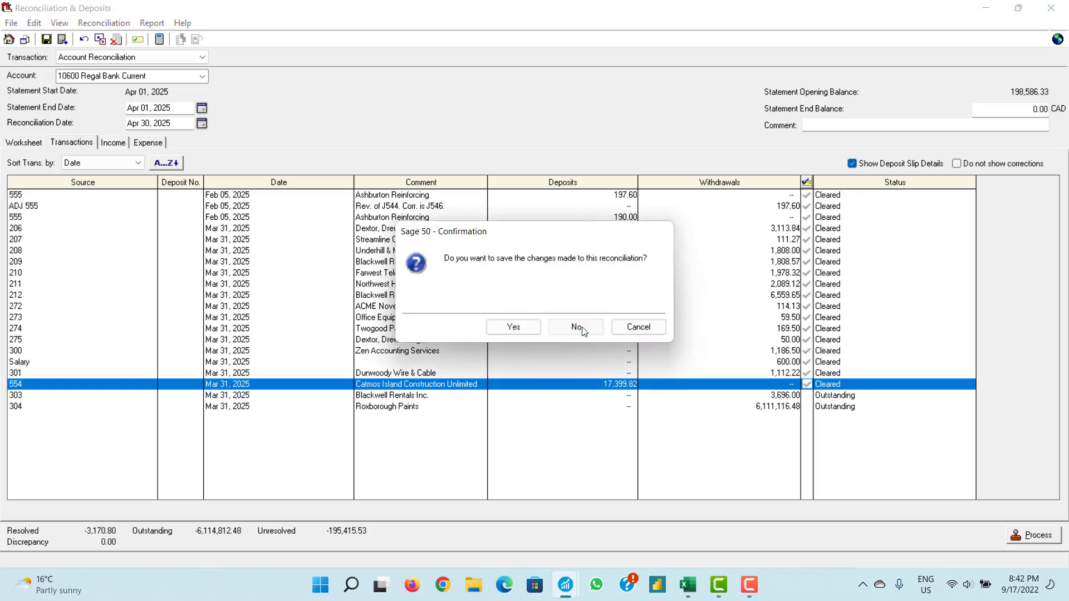
- Discard the reconciliation changes, open and close an empty Receipts form, then bring up the Training workbook
{"action": "left_click", "coordinate": [583, 332]}
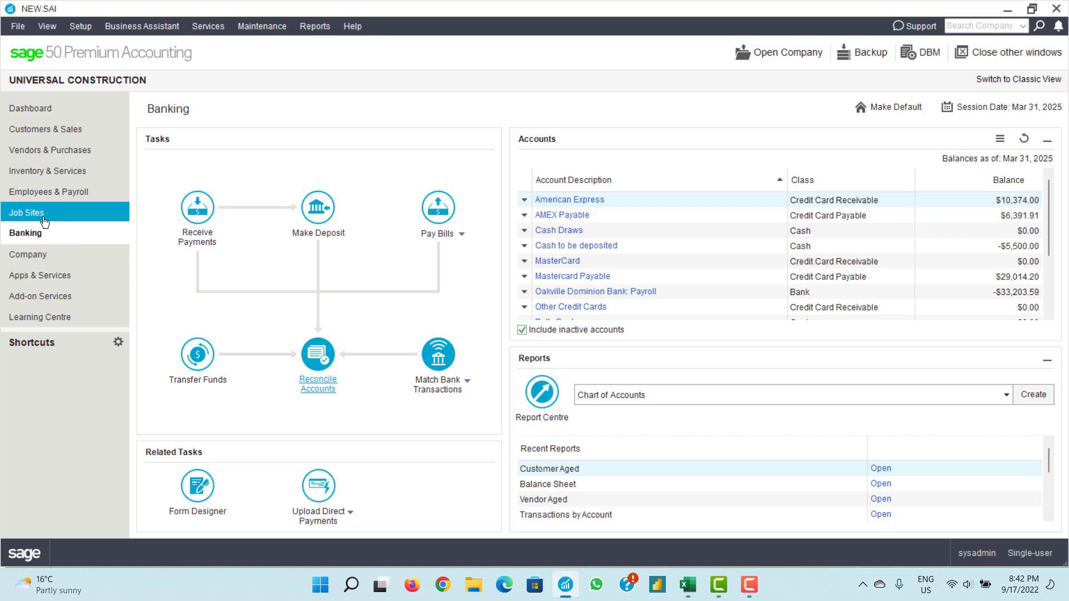
{"action": "left_click", "coordinate": [47, 131]}
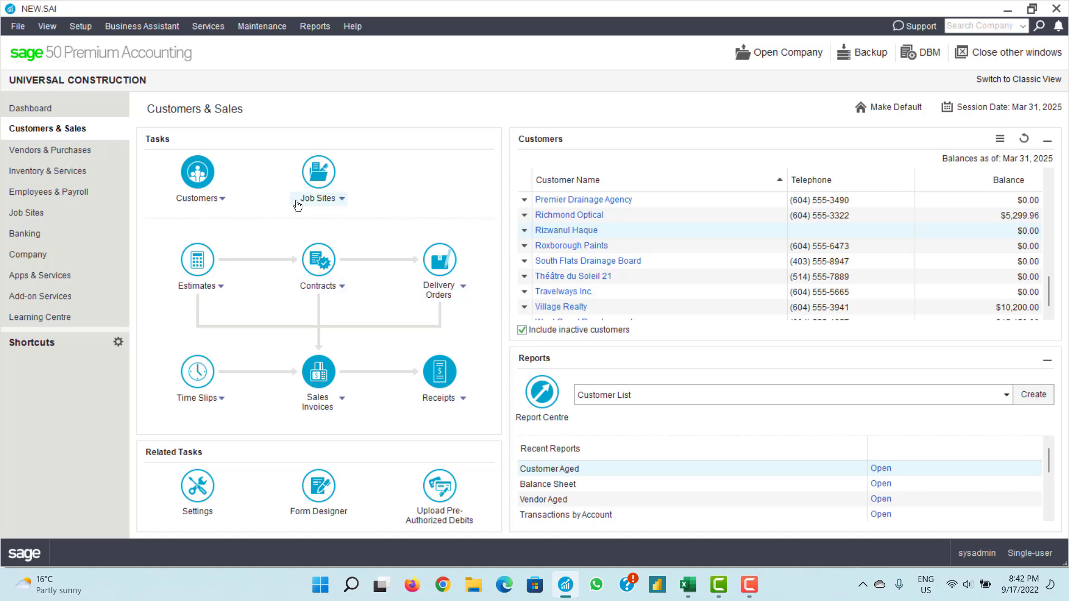
{"action": "left_click", "coordinate": [63, 239]}
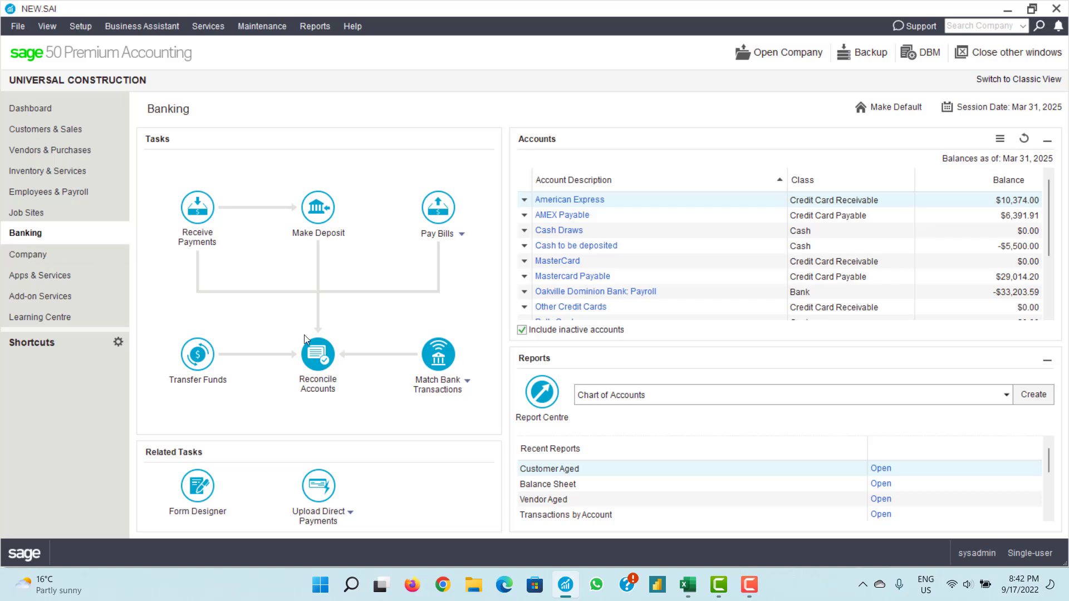
{"action": "left_click", "coordinate": [454, 394]}
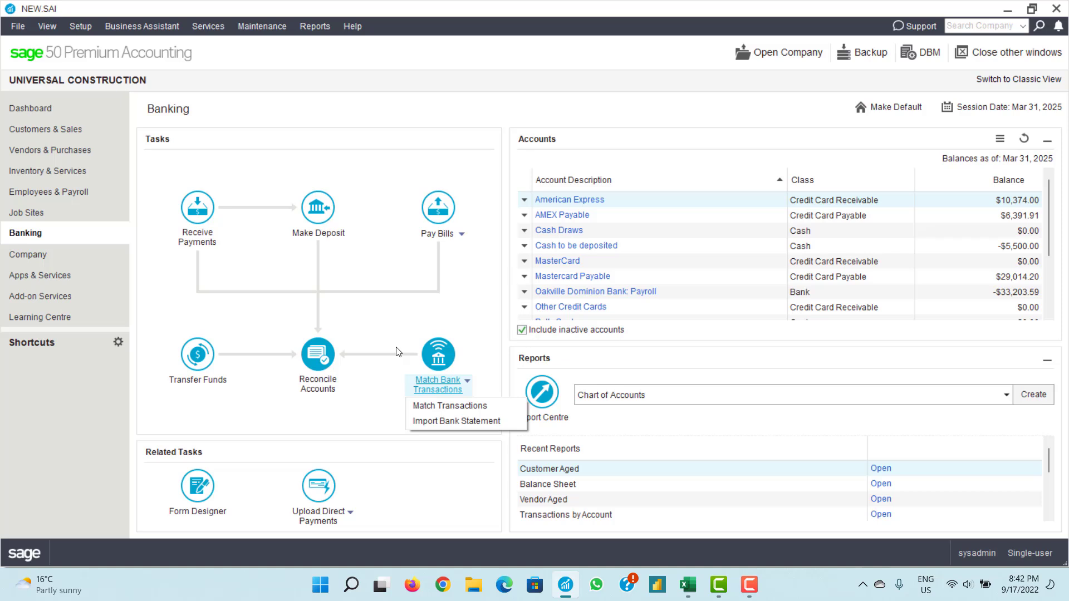
{"action": "left_click", "coordinate": [203, 245]}
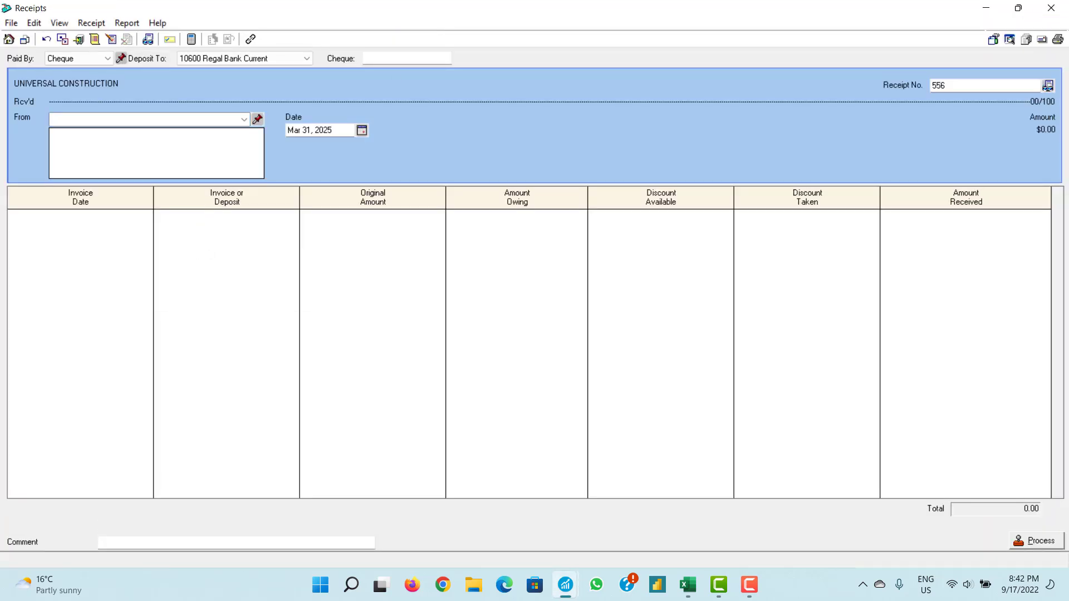
{"action": "left_click", "coordinate": [1051, 8]}
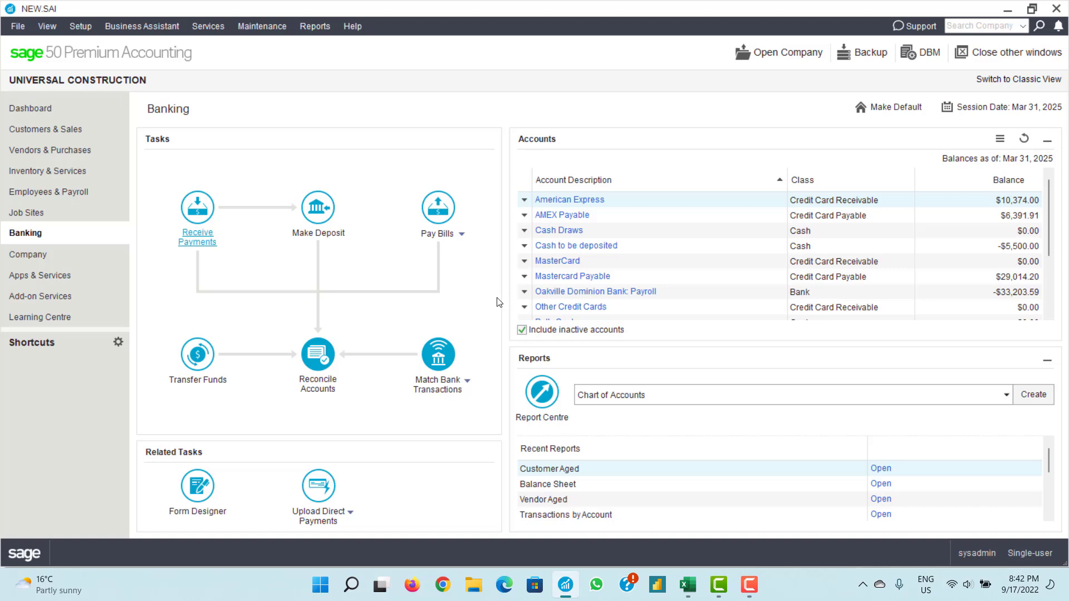
{"action": "left_click", "coordinate": [688, 584]}
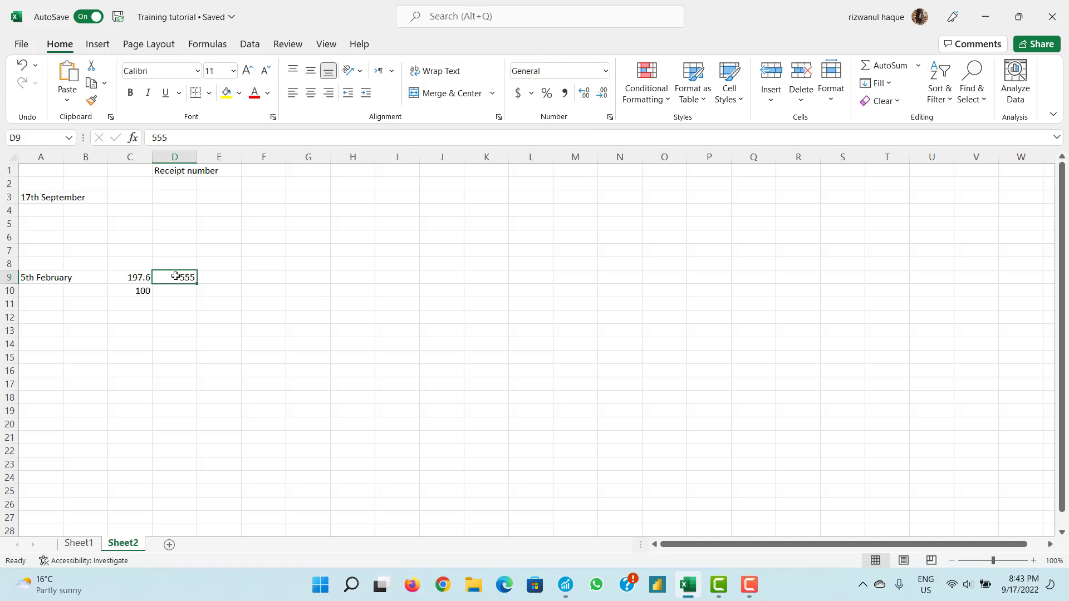
{"action": "left_click", "coordinate": [37, 282]}
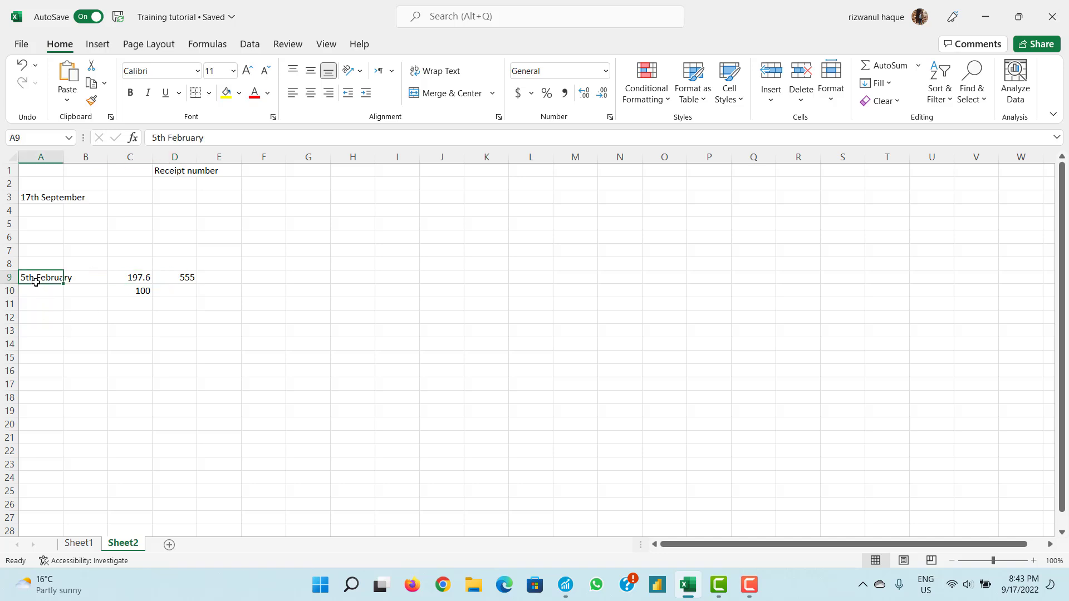
{"action": "left_click", "coordinate": [173, 282]}
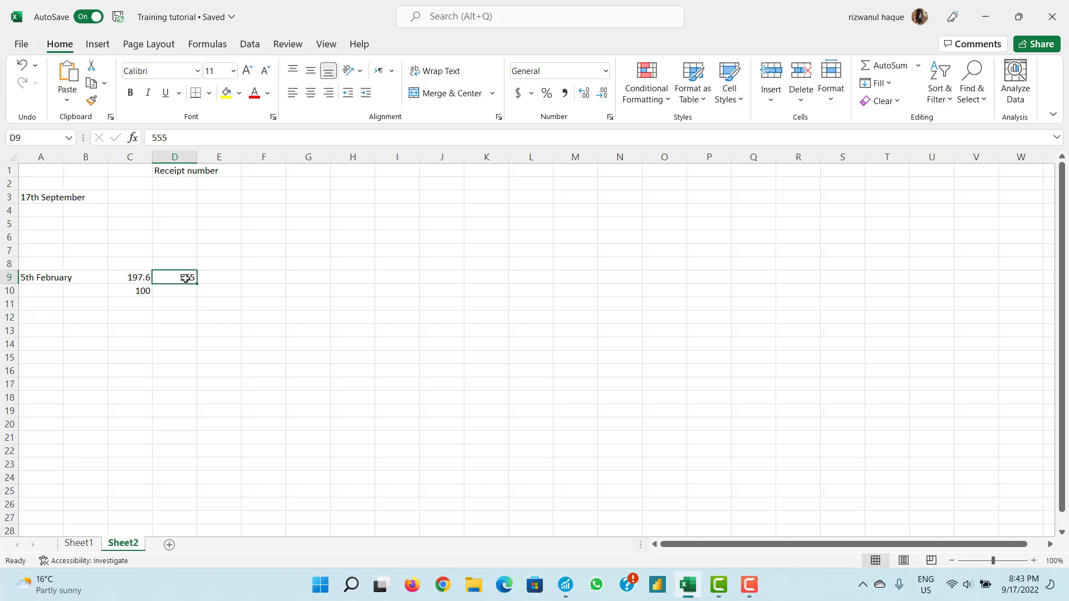
{"action": "left_click", "coordinate": [35, 281]}
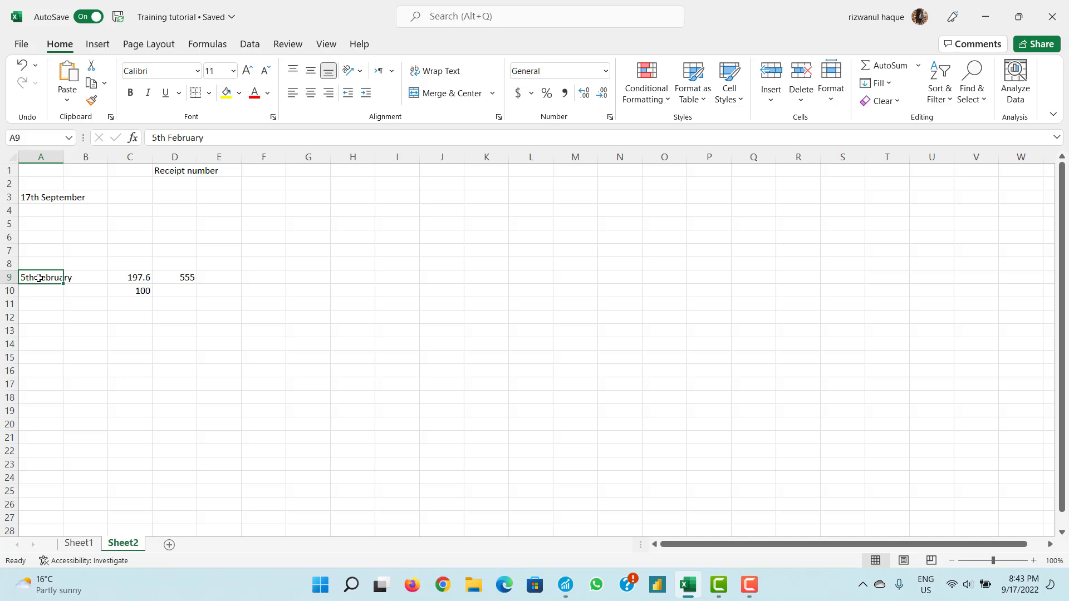
{"action": "left_click", "coordinate": [181, 279]}
{"action": "left_click", "coordinate": [58, 279]}
{"action": "left_click", "coordinate": [167, 280]}
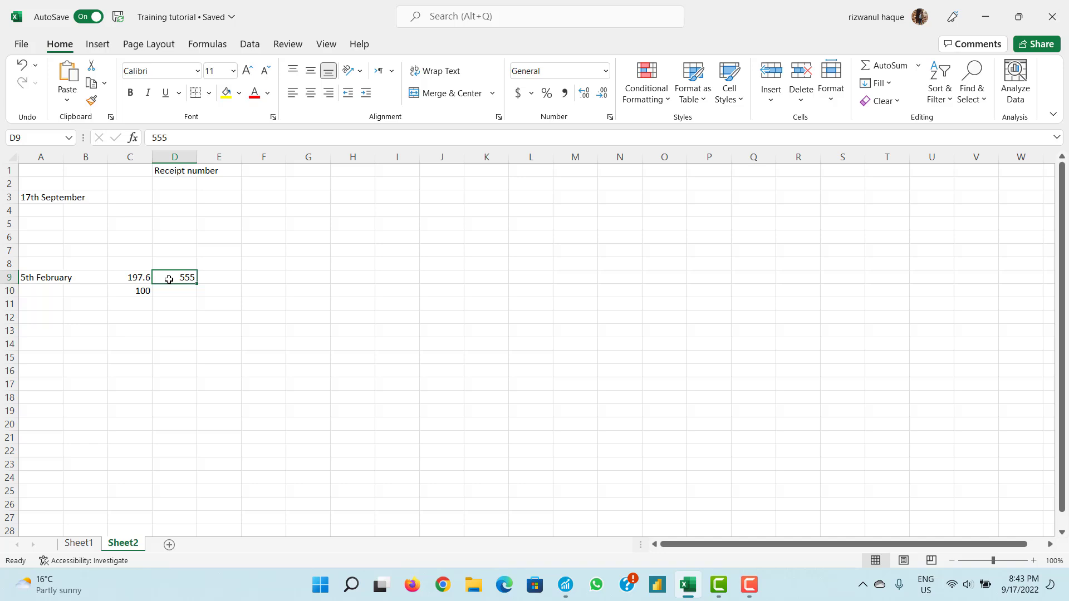
{"action": "left_click", "coordinate": [42, 281]}
{"action": "left_click", "coordinate": [167, 277]}
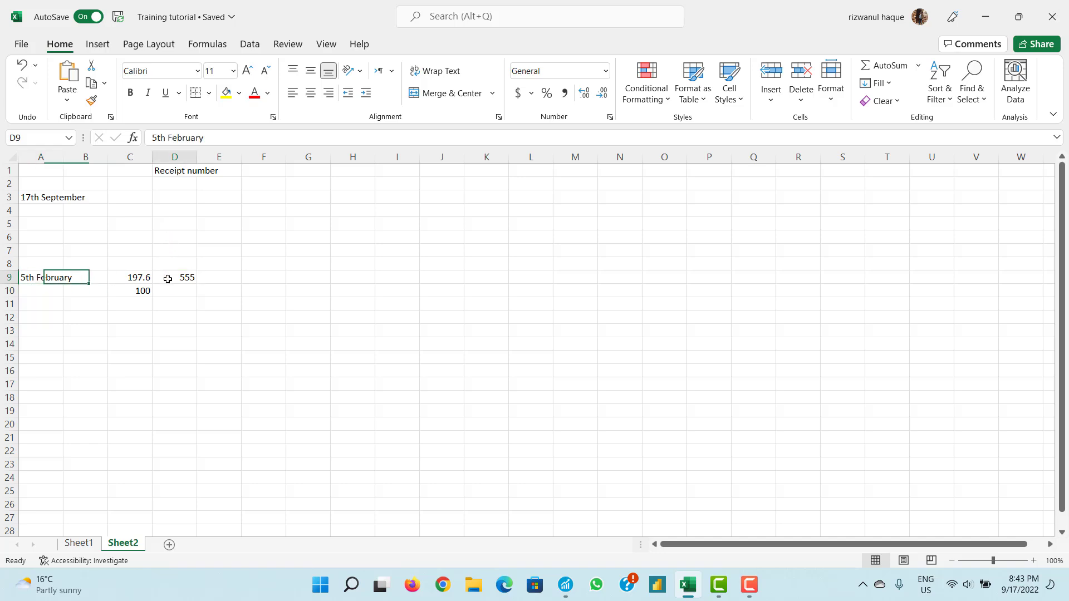
{"action": "left_click", "coordinate": [34, 291]}
{"action": "left_click", "coordinate": [167, 302]}
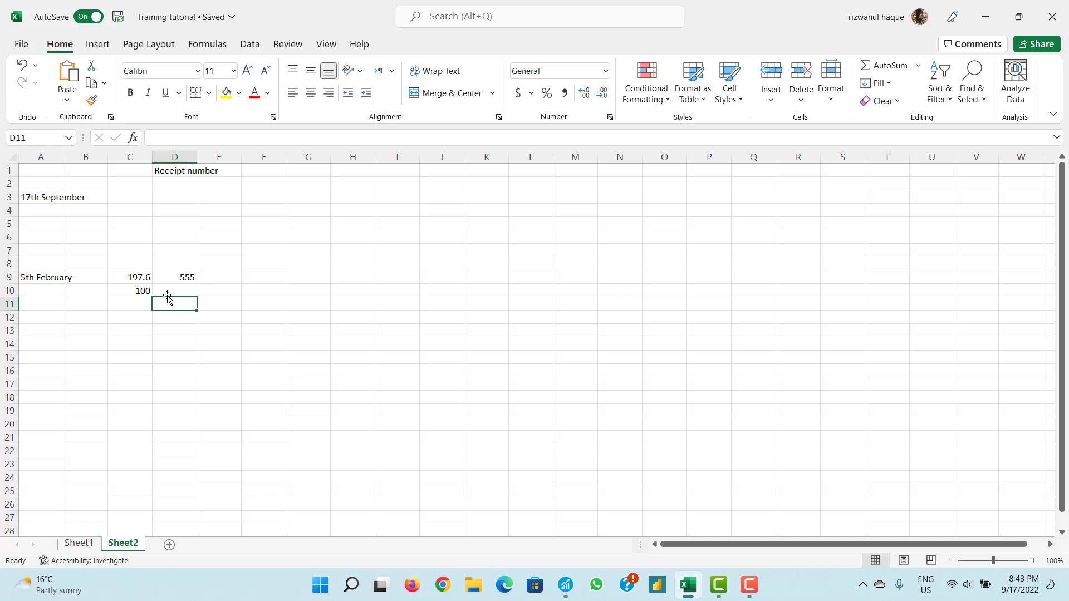
{"action": "left_click", "coordinate": [170, 291]}
{"action": "left_click", "coordinate": [56, 305]}
{"action": "left_click", "coordinate": [160, 303]}
{"action": "left_click", "coordinate": [182, 278]}
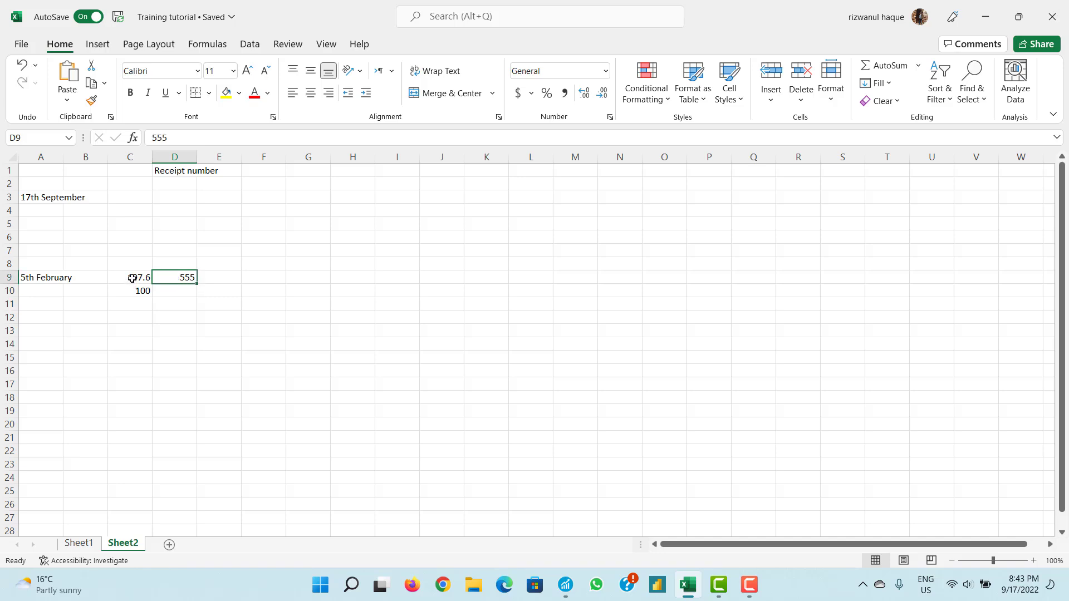
{"action": "left_click", "coordinate": [132, 278]}
{"action": "left_click", "coordinate": [49, 279]}
{"action": "left_click", "coordinate": [45, 291]}
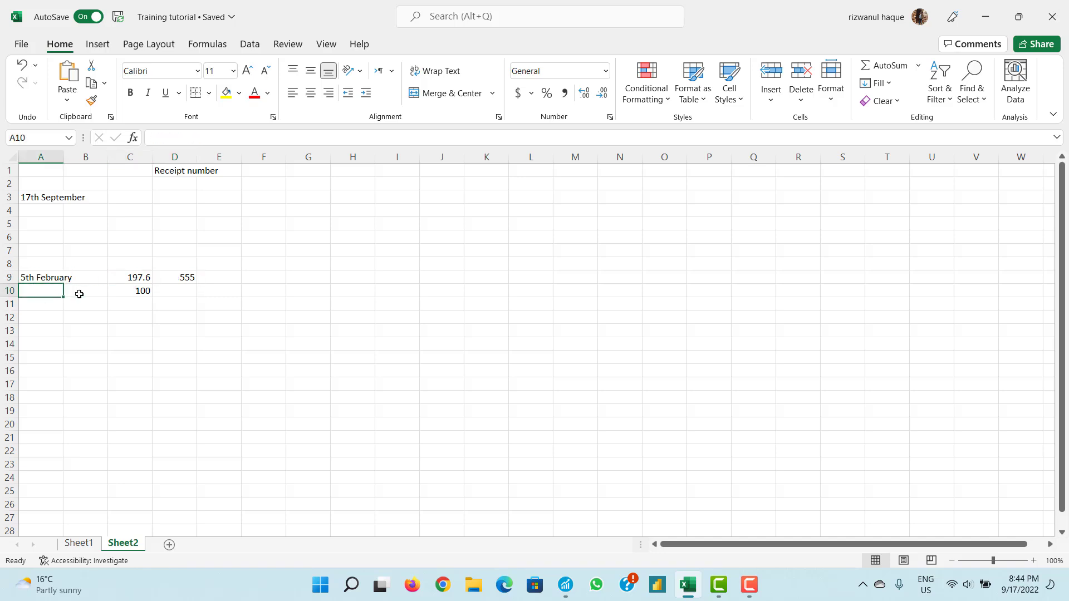
{"action": "left_click", "coordinate": [85, 290]}
{"action": "left_click", "coordinate": [140, 290]}
{"action": "left_click", "coordinate": [172, 291]}
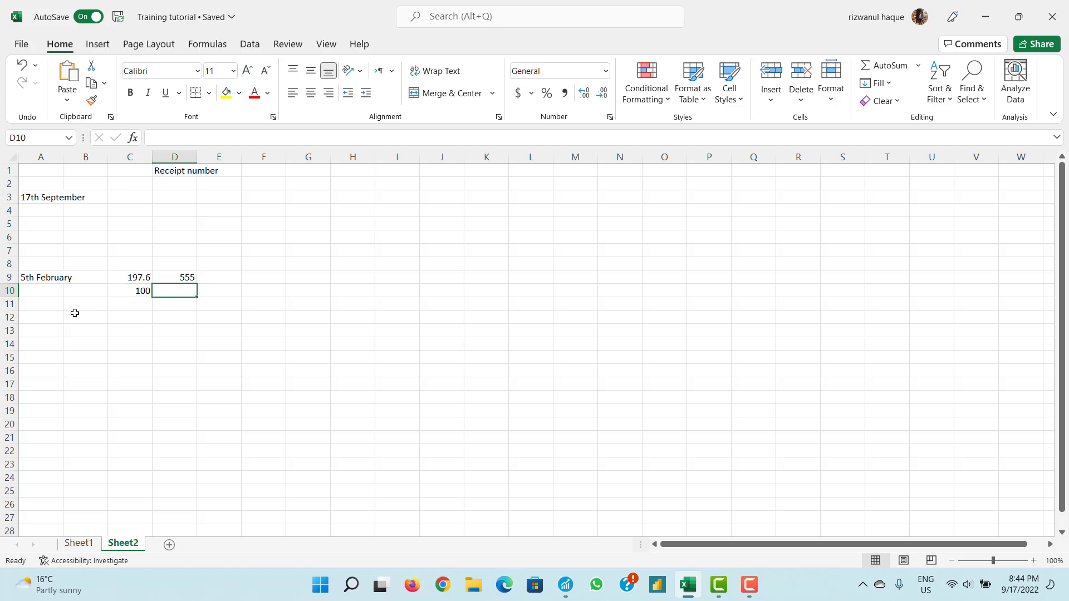
{"action": "left_click", "coordinate": [49, 306]}
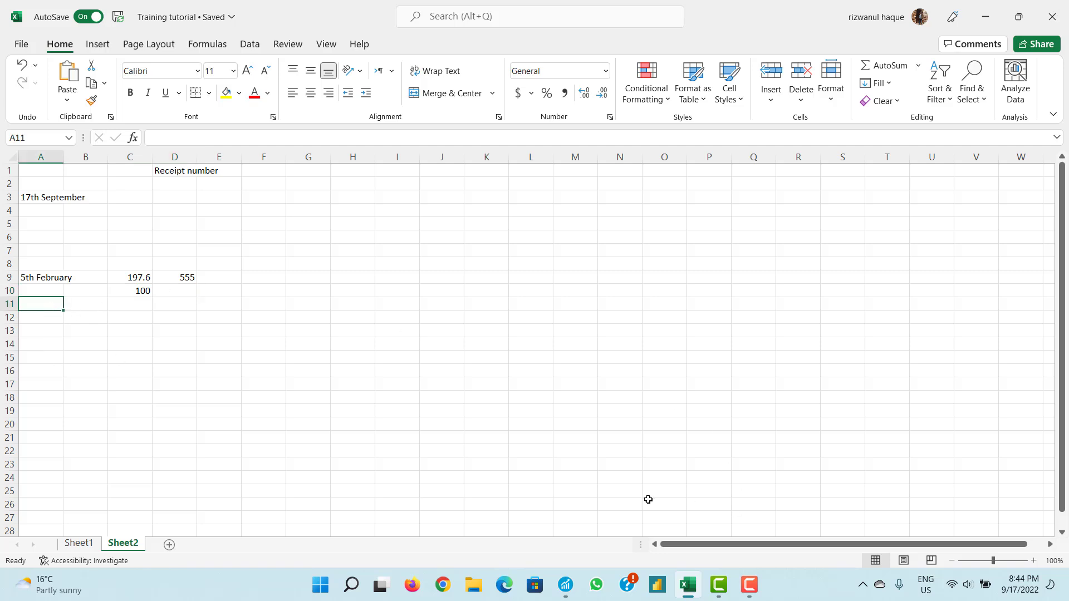
{"action": "left_click", "coordinate": [565, 585]}
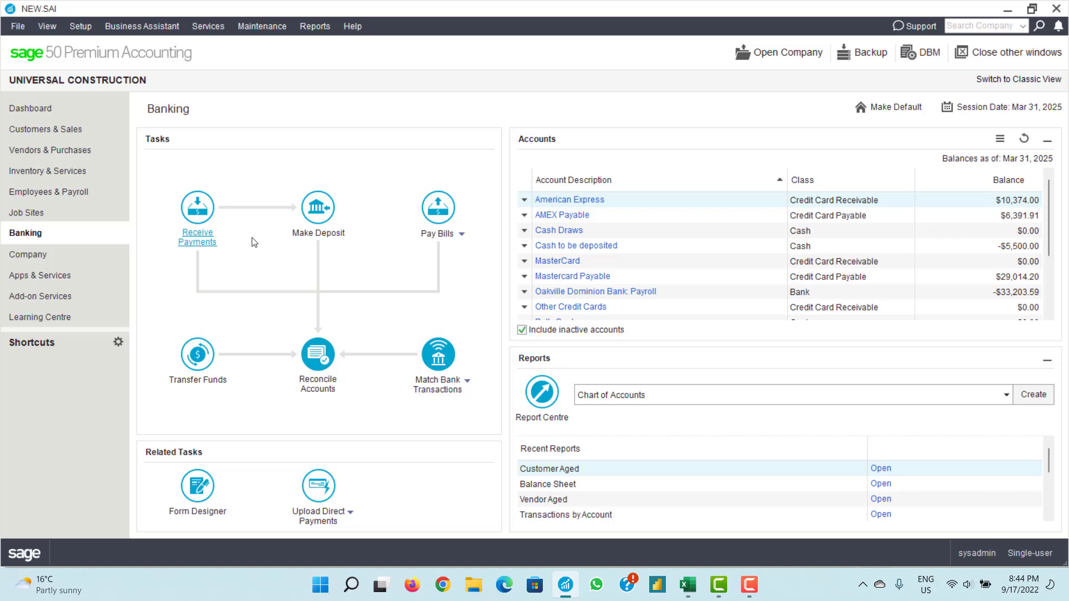
- Show the Company page and glance at the General Journal options before dismissing them
{"action": "left_click", "coordinate": [66, 265]}
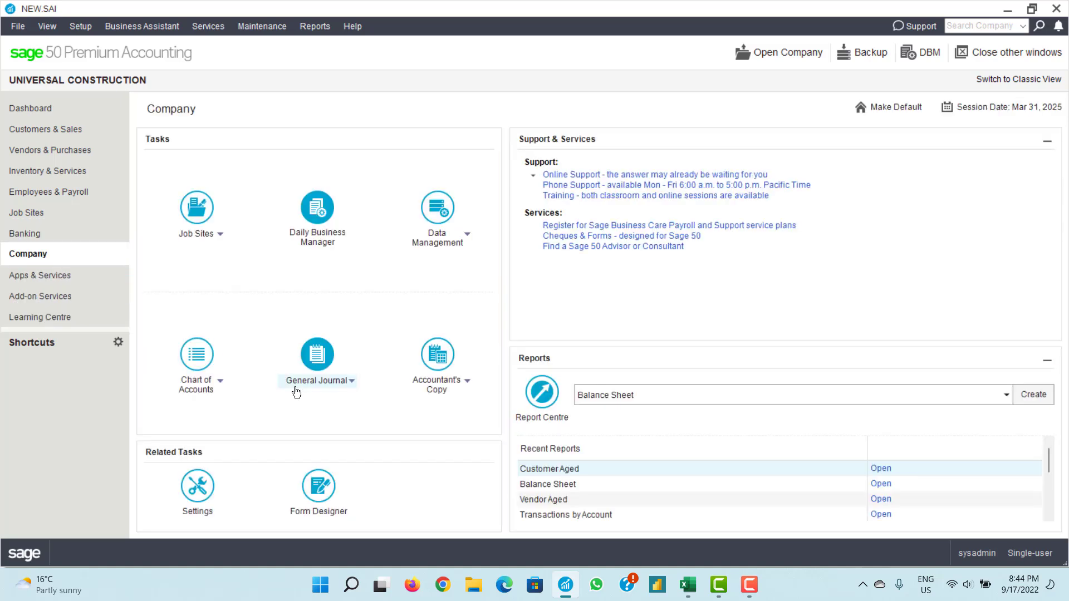
{"action": "left_click", "coordinate": [301, 384]}
{"action": "left_click", "coordinate": [302, 385]}
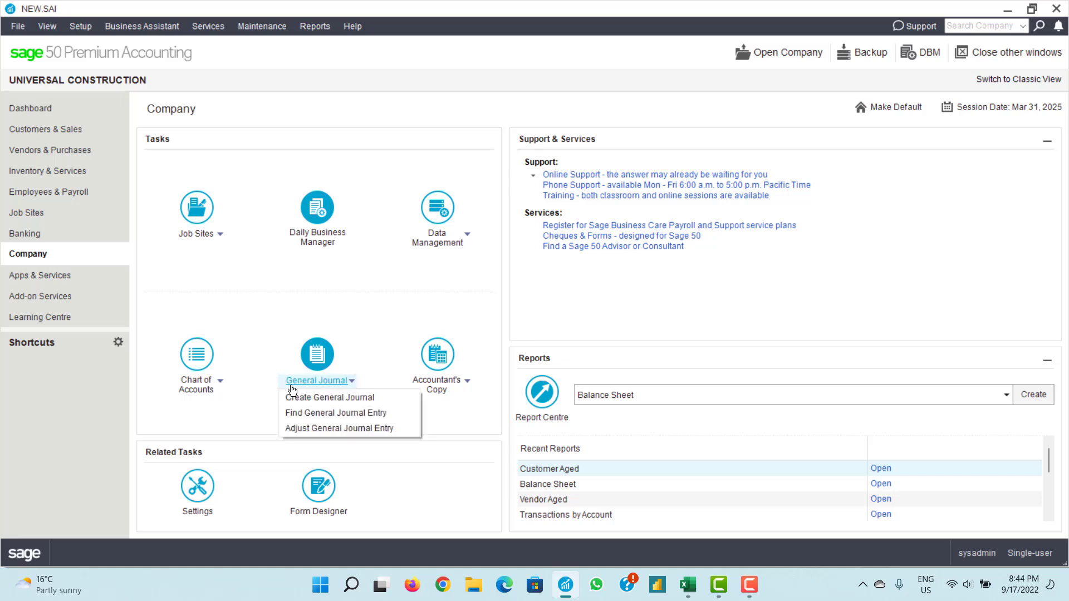
{"action": "left_click", "coordinate": [259, 399]}
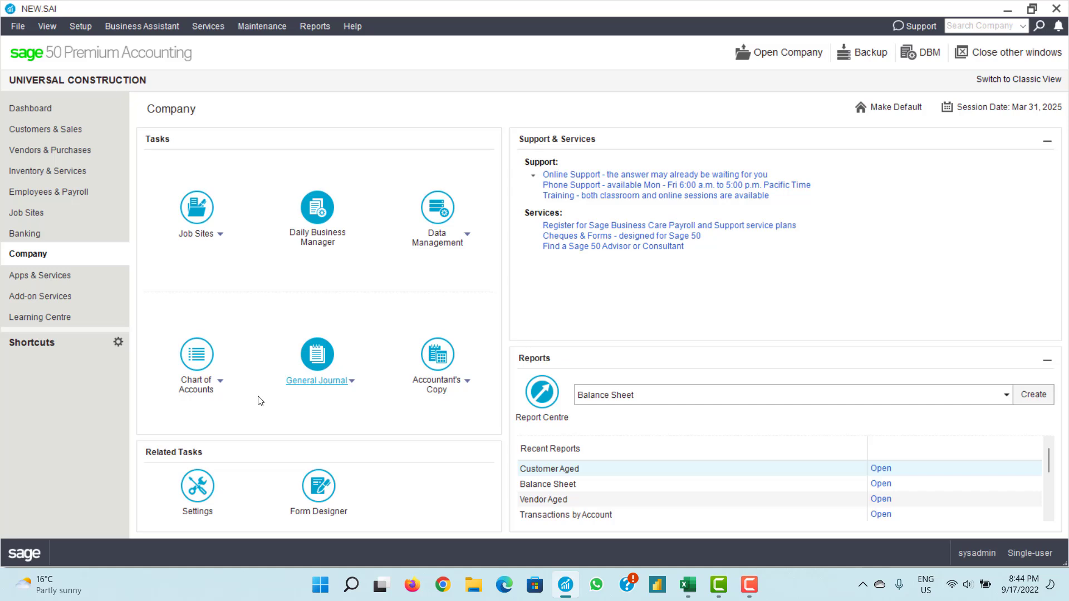